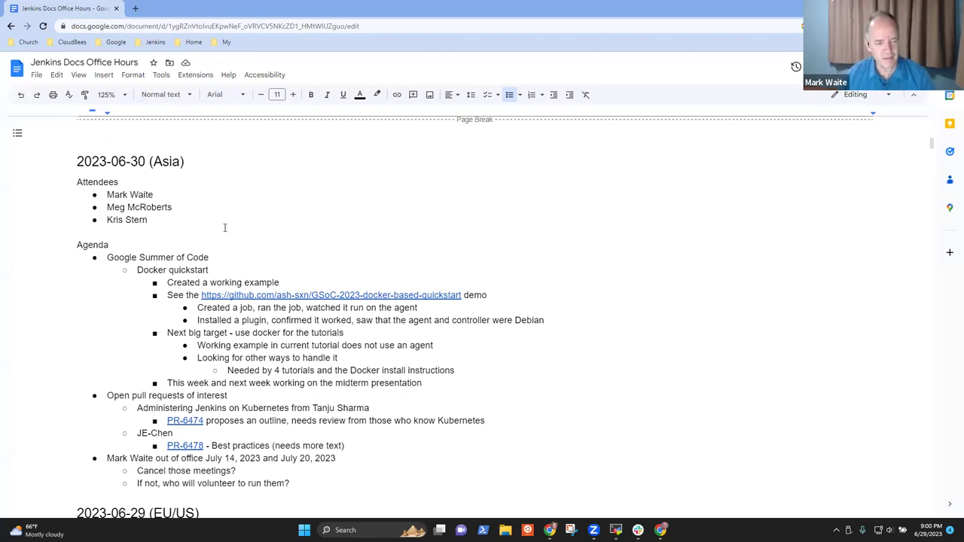
Go through the 2023-06-30 (Asia) agenda topics one by one, from Google Summer of Code to the out-of-office item
{"action": "triple_click", "coordinate": [193, 257]}
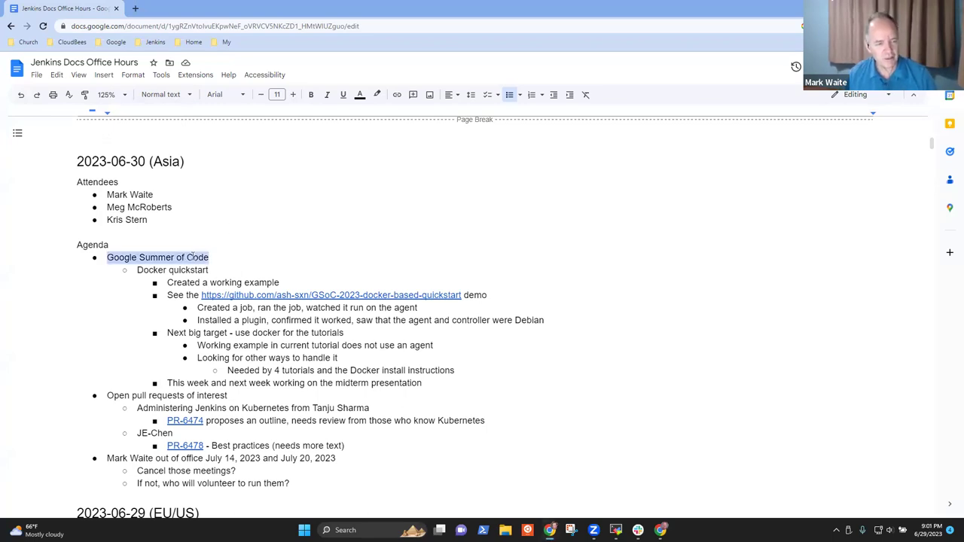
{"action": "key", "text": "Down"}
{"action": "key", "text": "Down"}
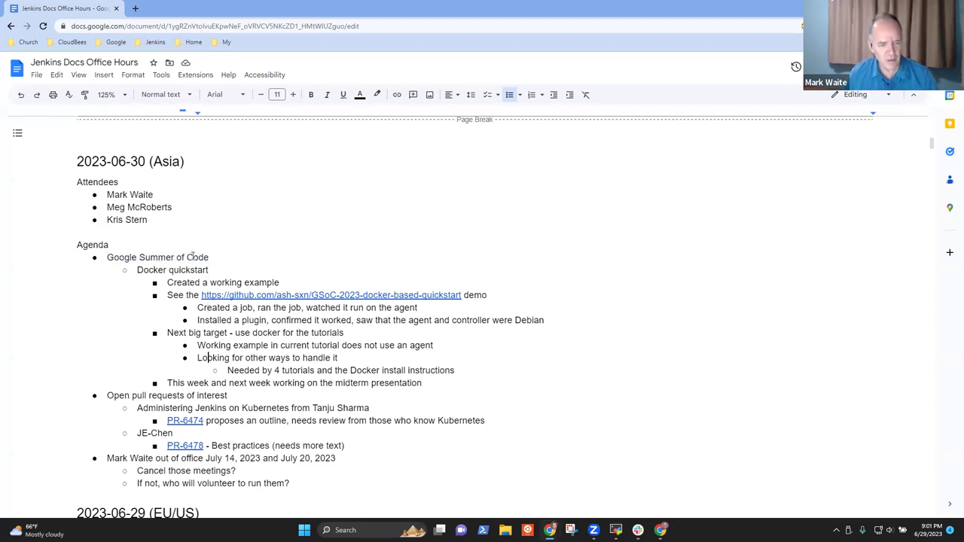
{"action": "key", "text": "shift+End"}
{"action": "key", "text": "Down"}
{"action": "key", "text": "shift+End"}
{"action": "key", "text": "Down"}
{"action": "key", "text": "shift+End"}
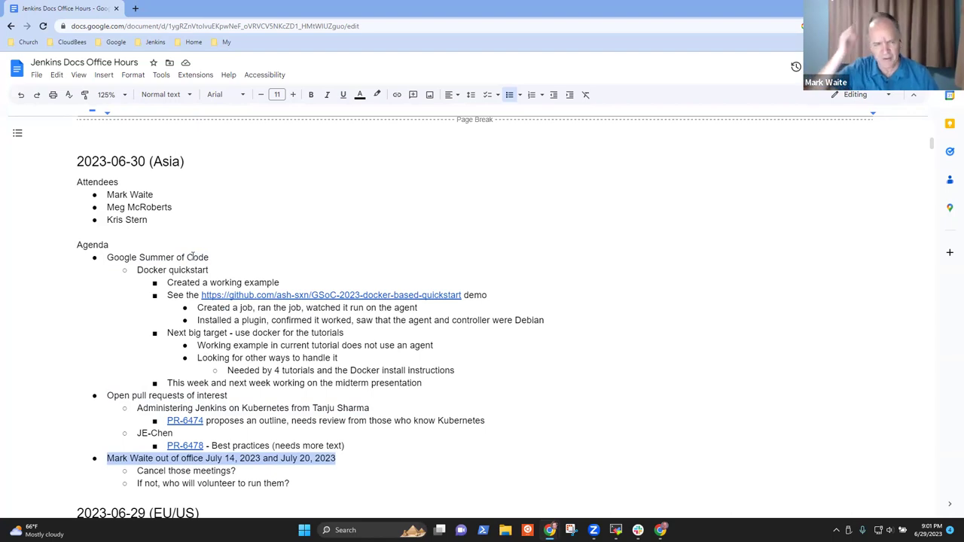
{"action": "key", "text": "ctrl+Up"}
{"action": "key", "text": "ctrl+Up"}
{"action": "key", "text": "ctrl+Up"}
{"action": "key", "text": "ctrl+Up"}
{"action": "key", "text": "ctrl+Up"}
{"action": "key", "text": "ctrl+Up"}
{"action": "key", "text": "ctrl+Up"}
{"action": "key", "text": "ctrl+Up"}
{"action": "key", "text": "ctrl+Up"}
{"action": "key", "text": "ctrl+Up"}
{"action": "key", "text": "ctrl+Up"}
{"action": "key", "text": "ctrl+Up"}
{"action": "key", "text": "ctrl+Up"}
{"action": "key", "text": "ctrl+Up"}
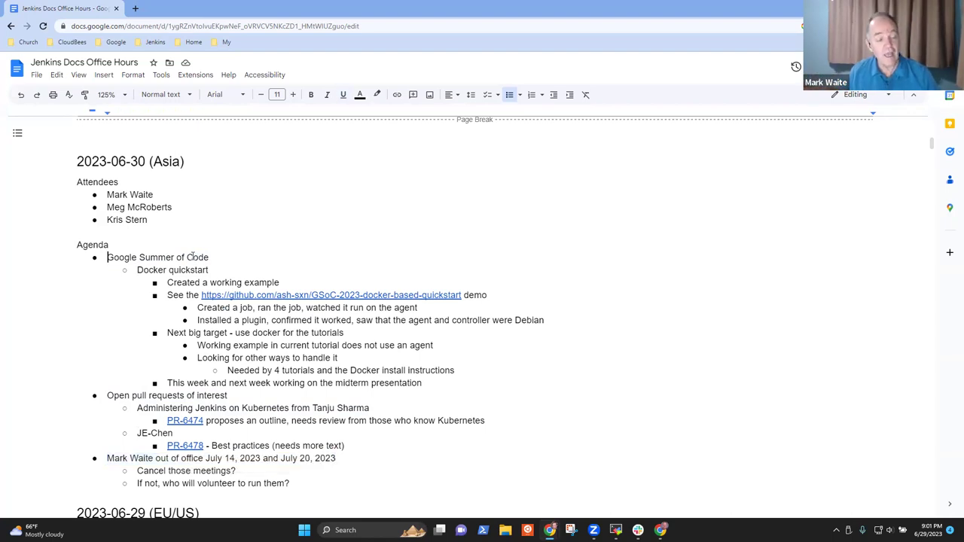
Insert an empty second-level bullet directly below the PR-6474 entry under Open pull requests of interest
{"action": "key", "text": "ctrl+Up"}
{"action": "key", "text": "ctrl+Up"}
{"action": "key", "text": "ctrl+Down"}
{"action": "key", "text": "ctrl+Down"}
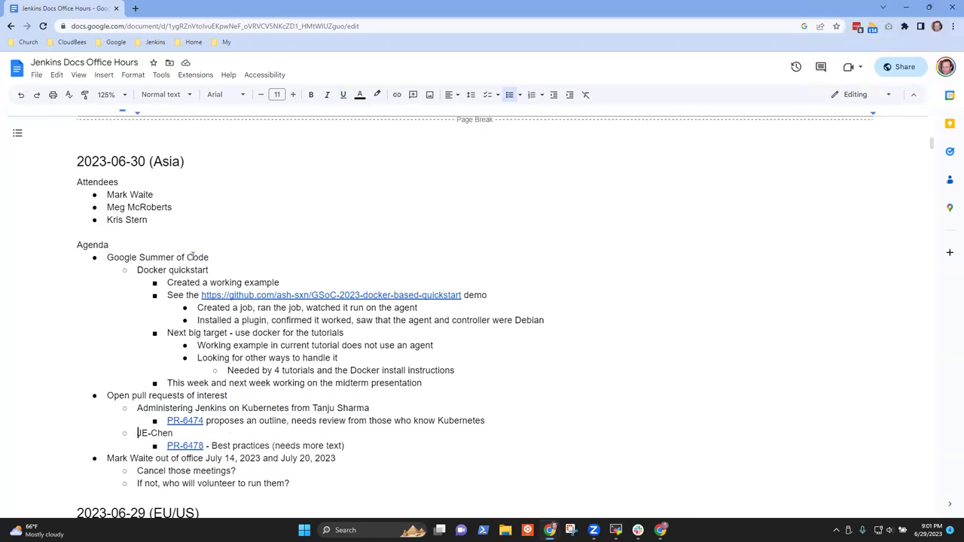
{"action": "key", "text": "Down"}
{"action": "key", "text": "Up"}
{"action": "key", "text": "Return"}
{"action": "key", "text": "Up"}
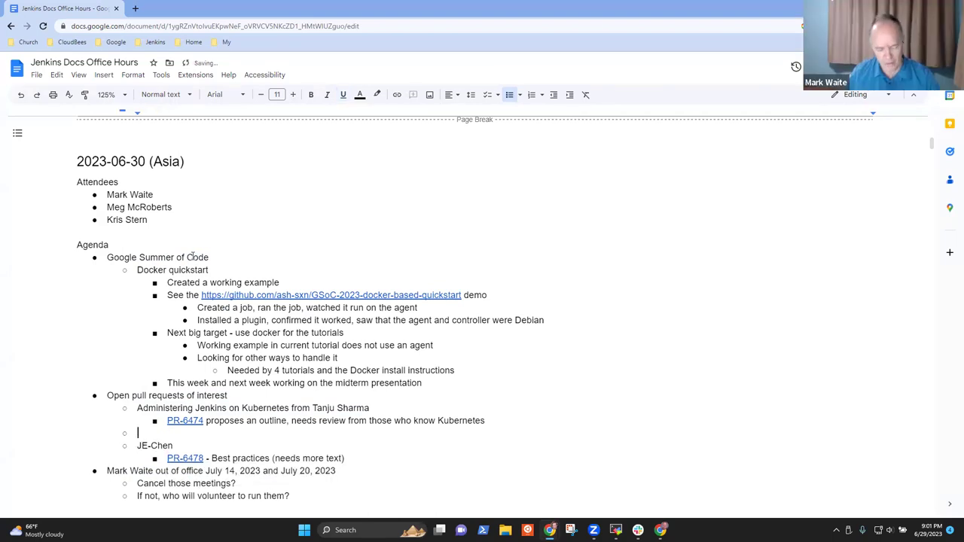
Write in the empty bullet that the first listed attendee resolved a conflict in an old PR of the second attendee's
{"action": "type", "text": "Mark "}
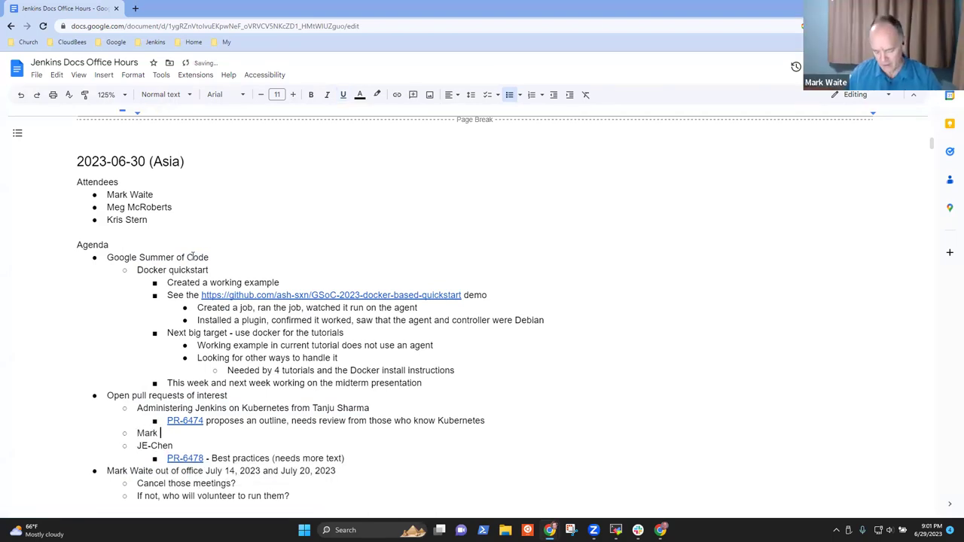
{"action": "type", "text": "resolve"}
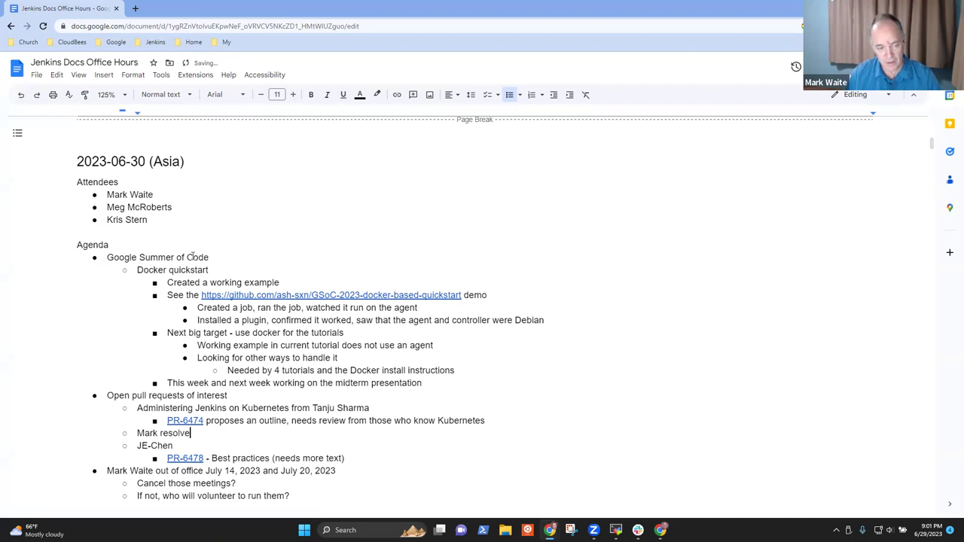
{"action": "type", "text": "d a condfl"}
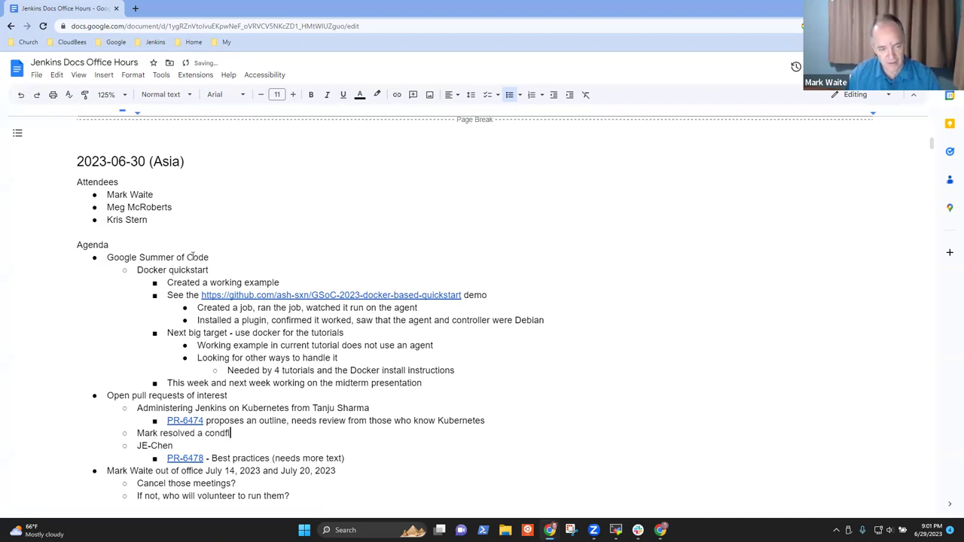
{"action": "key", "text": "BackSpace"}
{"action": "key", "text": "BackSpace"}
{"action": "key", "text": "BackSpace"}
{"action": "type", "text": "flict and merged"}
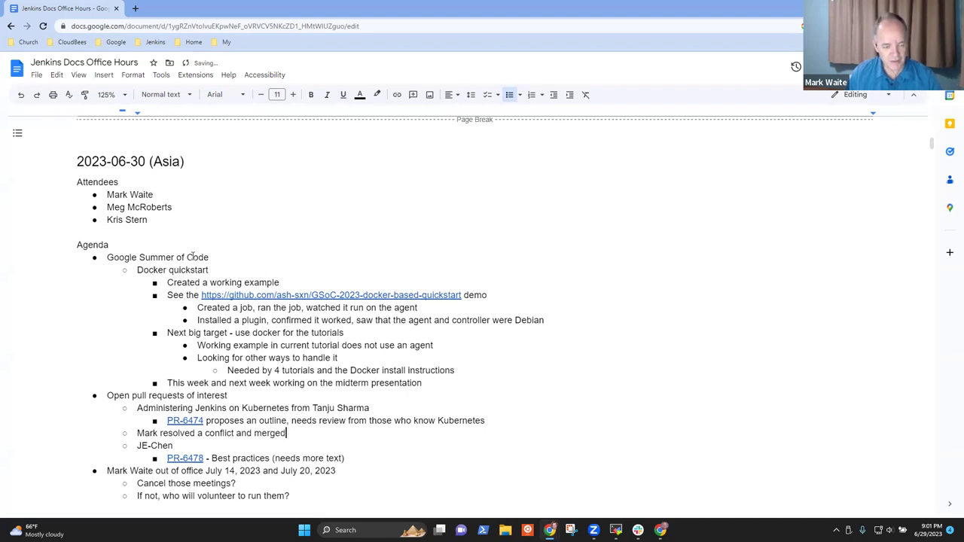
{"action": "key", "text": "ctrl+BackSpace"}
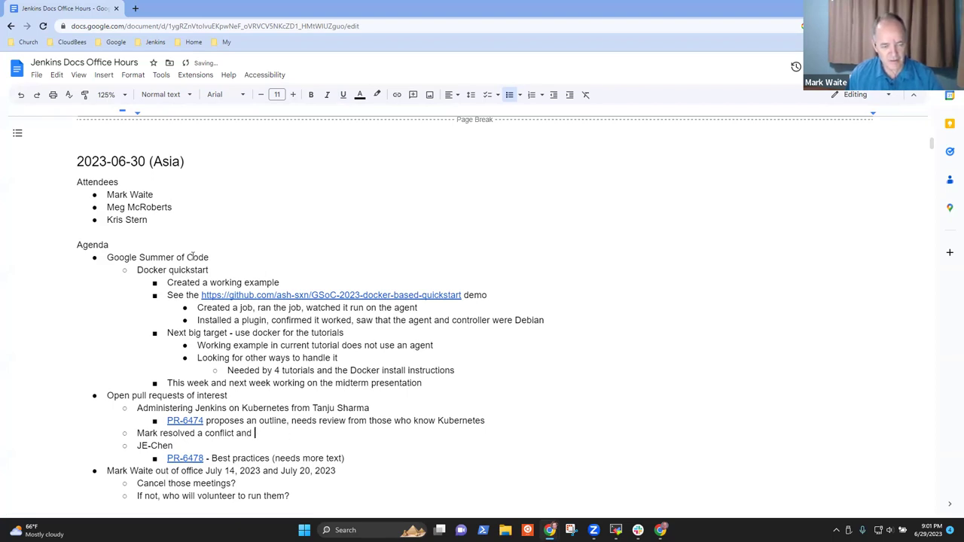
{"action": "key", "text": "ctrl+BackSpace"}
{"action": "type", "text": "in an ol"}
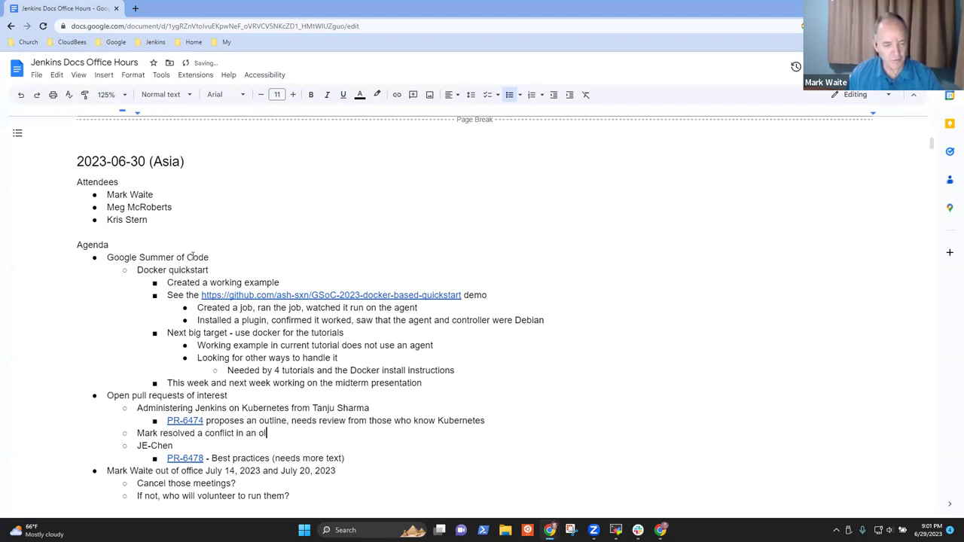
{"action": "type", "text": "d PR of Meg"}
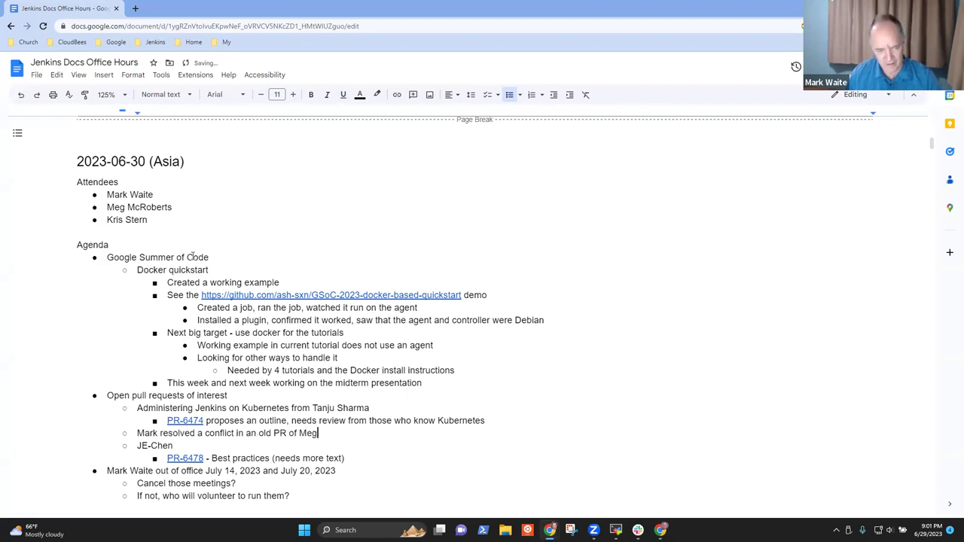
{"action": "type", "text": "'s"}
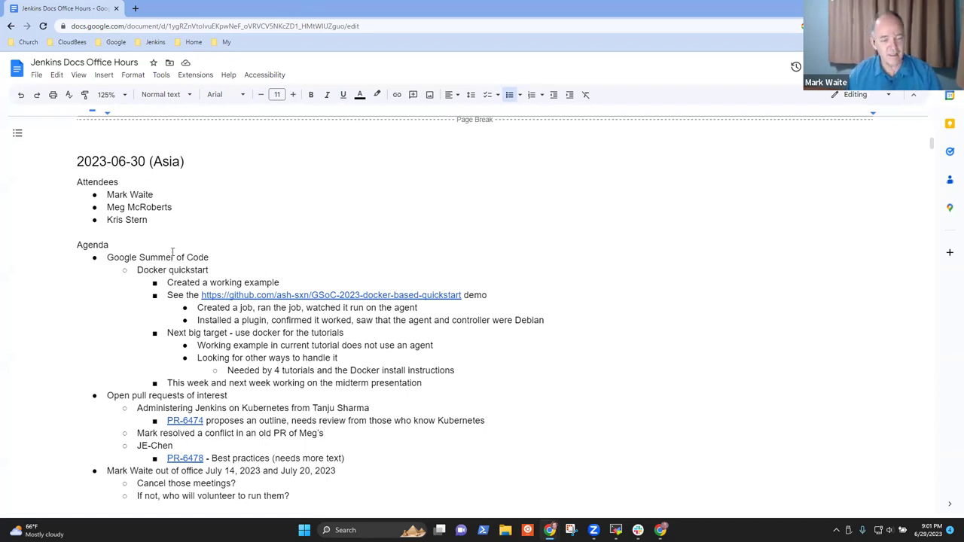
Add a bullet above Docker quickstart under Google Summer of Code reading "Midterm presentations are next week, July 6, 2023"
{"action": "key", "text": "shift+End"}
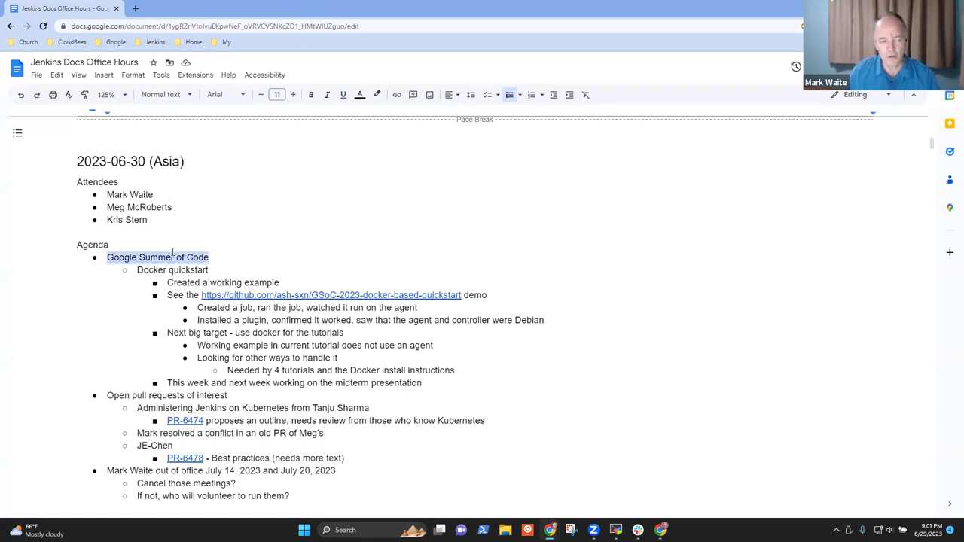
{"action": "key", "text": "Down"}
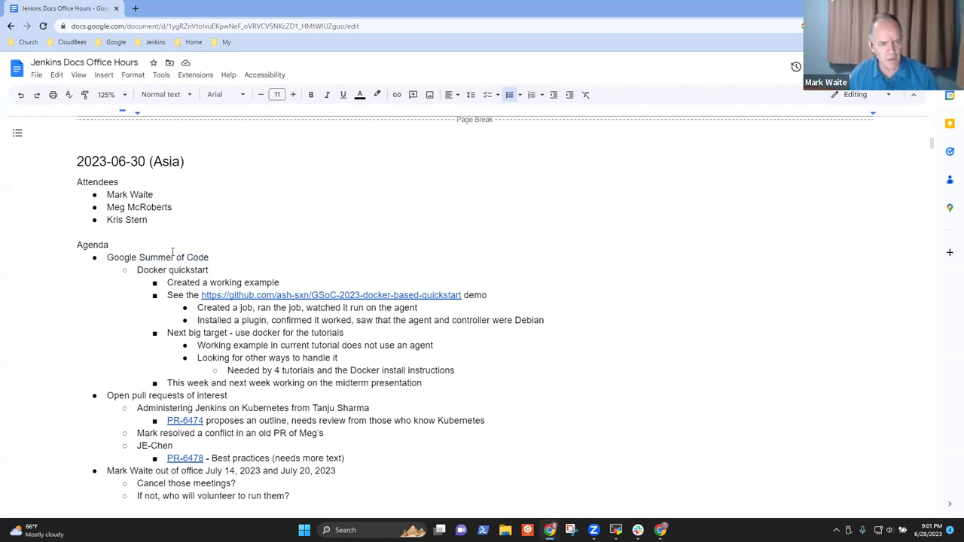
{"action": "key", "text": "Return"}
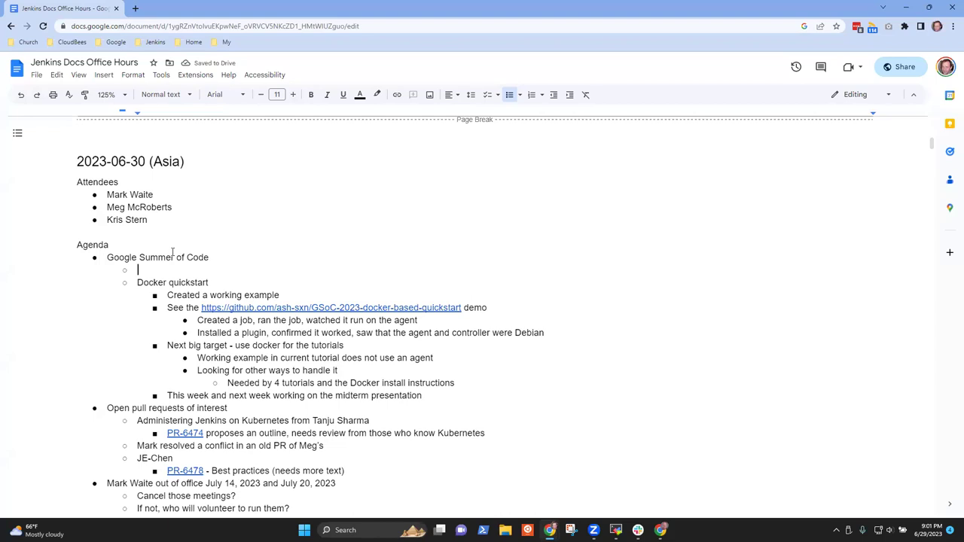
{"action": "type", "text": "Presentations and"}
{"action": "key", "text": "BackSpace"}
{"action": "key", "text": "BackSpace"}
{"action": "key", "text": "BackSpace"}
{"action": "key", "text": "BackSpace"}
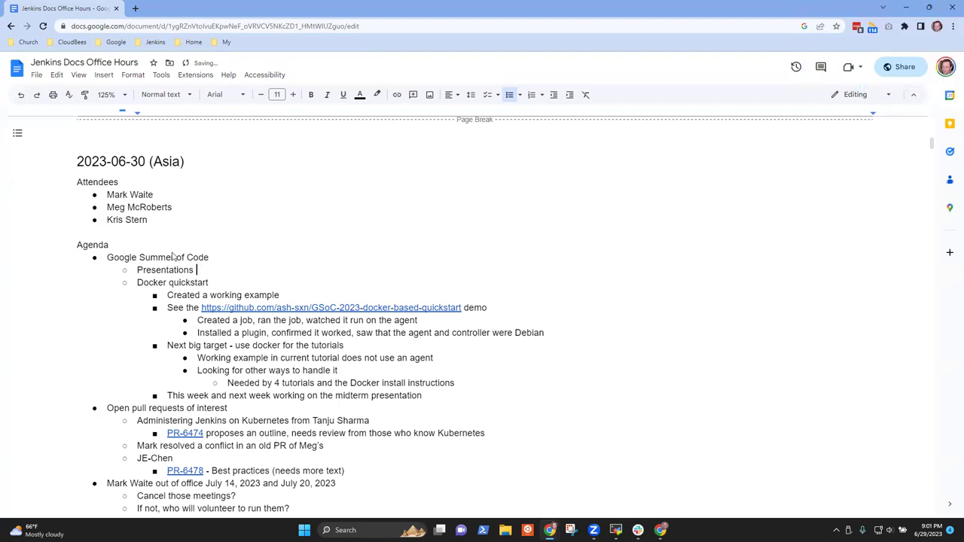
{"action": "key", "text": "ctrl+BackSpace"}
{"action": "type", "text": "Midterm presentations are ne"}
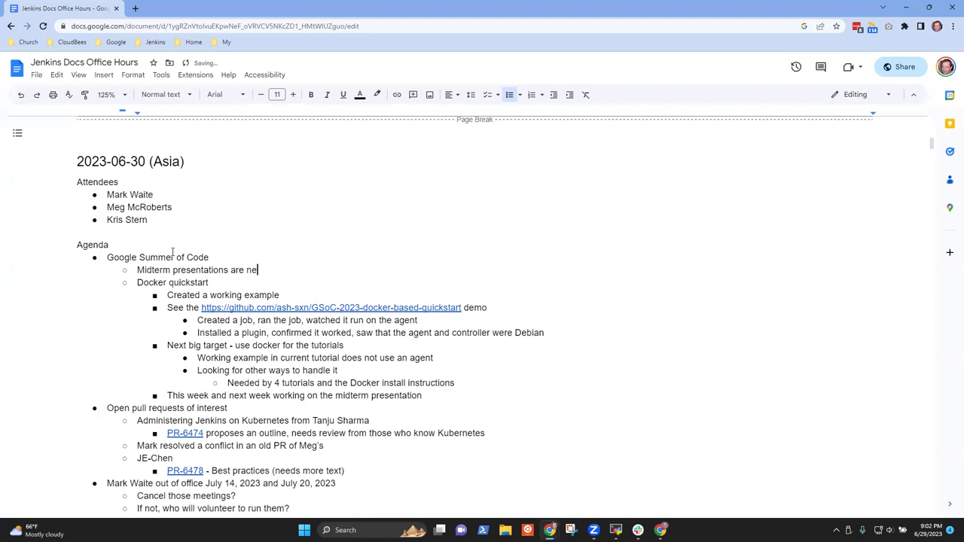
{"action": "type", "text": "xt week , July 6, 2023"}
Add a bullet below the midterm presentations line reading "Midterm evaluations are due from the mentors to Google"
{"action": "key", "text": "Return"}
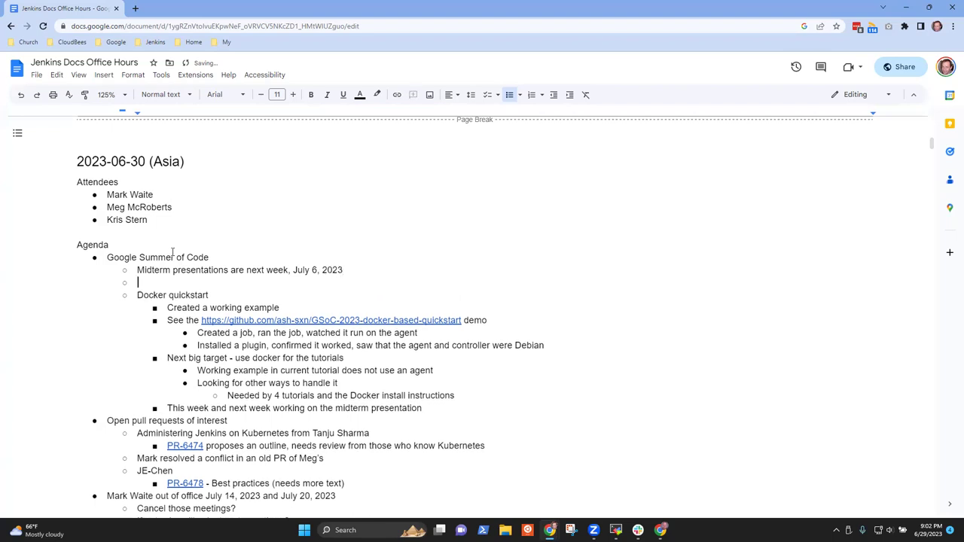
{"action": "type", "text": "Midt"}
{"action": "type", "text": "erm evaluated"}
{"action": "key", "text": "ctrl+BackSpace"}
{"action": "type", "text": "evaluations are due to"}
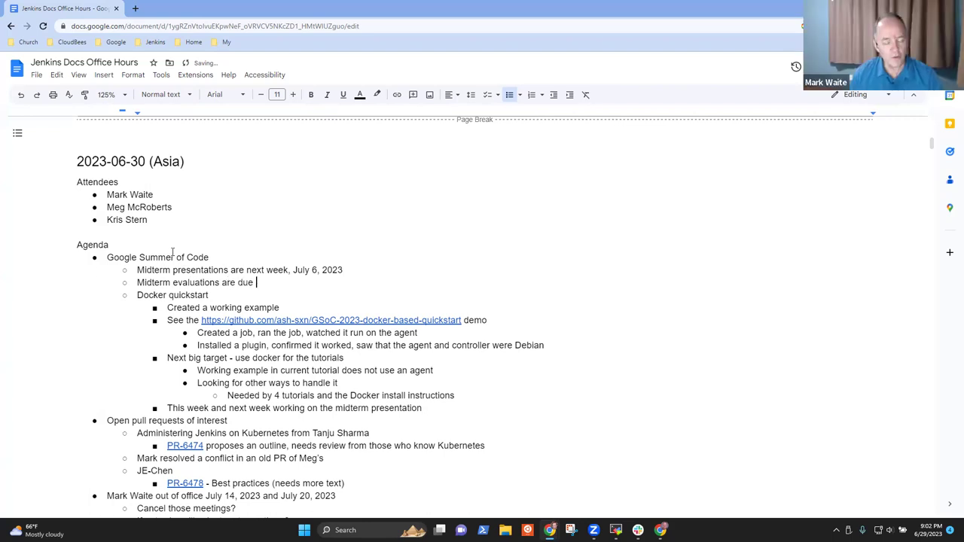
{"action": "key", "text": "BackSpace"}
{"action": "key", "text": "BackSpace"}
{"action": "type", "text": "from the mentors to "}
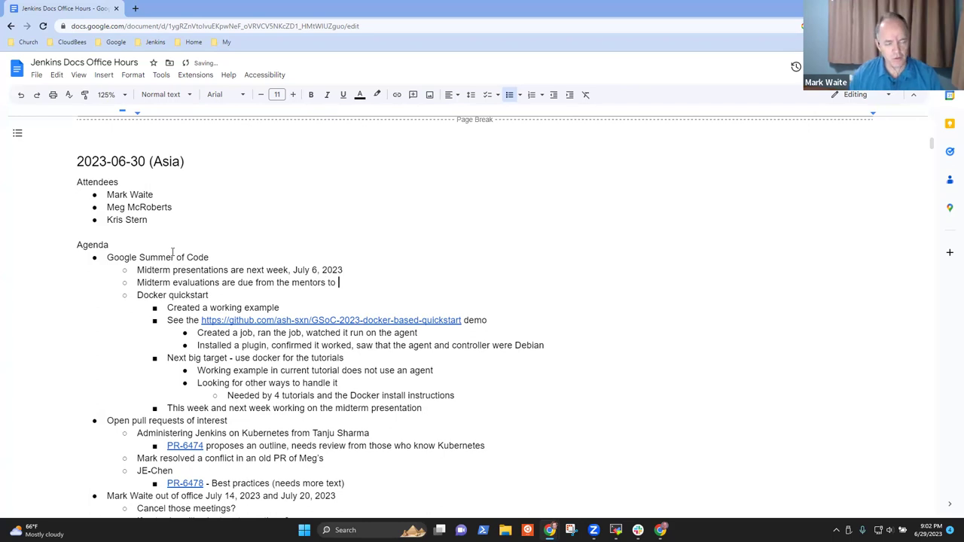
{"action": "type", "text": "Google"}
Reword the midterm evaluations bullet's ending to "lead mentor to Google July 14, 2023"
{"action": "key", "text": "ctrl+shift+Left"}
{"action": "key", "text": "ctrl+shift+Left"}
{"action": "key", "text": "ctrl+shift+Left"}
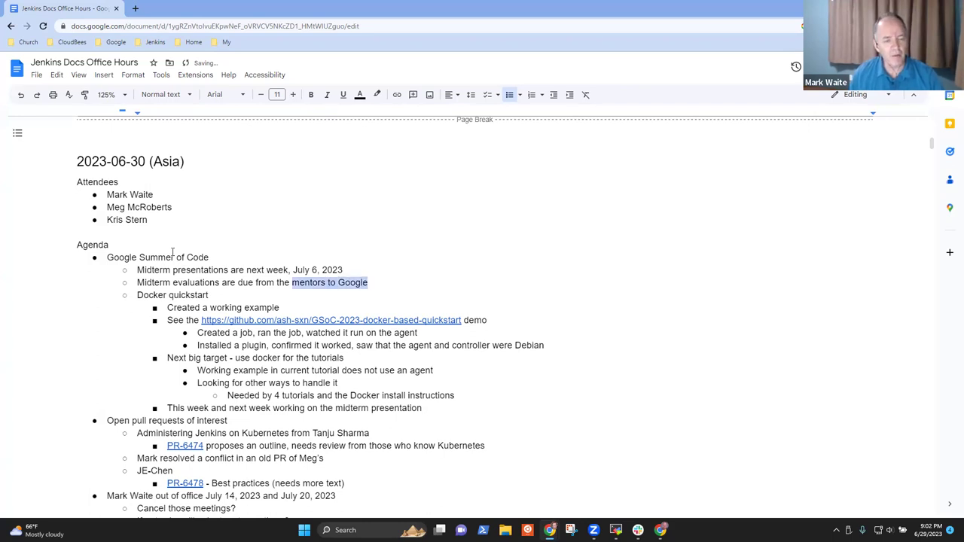
{"action": "type", "text": "lead menot"}
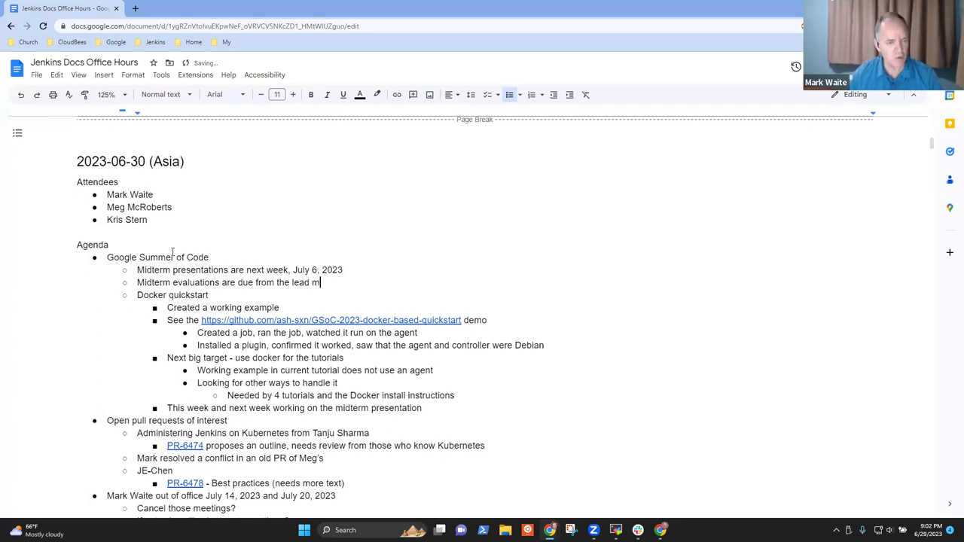
{"action": "key", "text": "BackSpace"}
{"action": "key", "text": "BackSpace"}
{"action": "type", "text": "tor to the"}
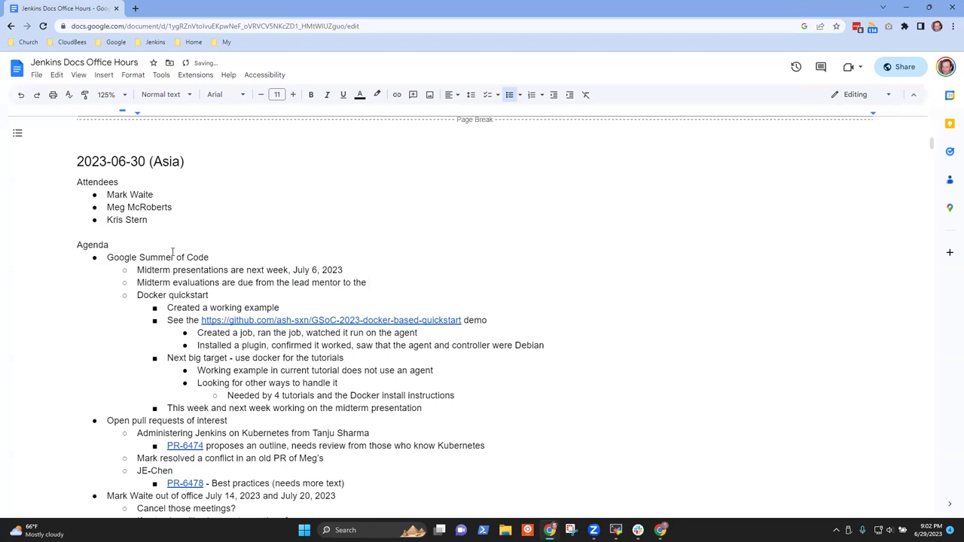
{"action": "key", "text": "ctrl+Left"}
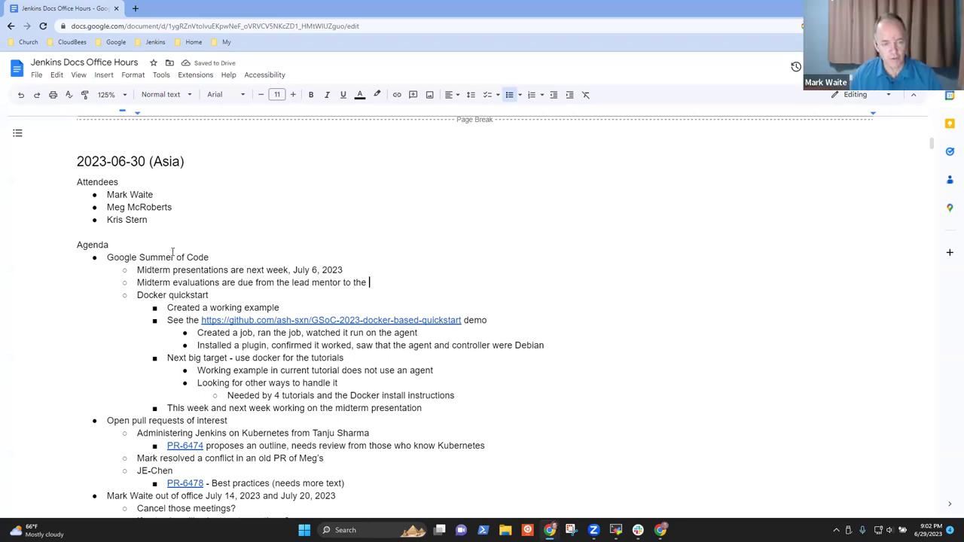
{"action": "key", "text": "ctrl+Delete"}
{"action": "type", "text": "Google "}
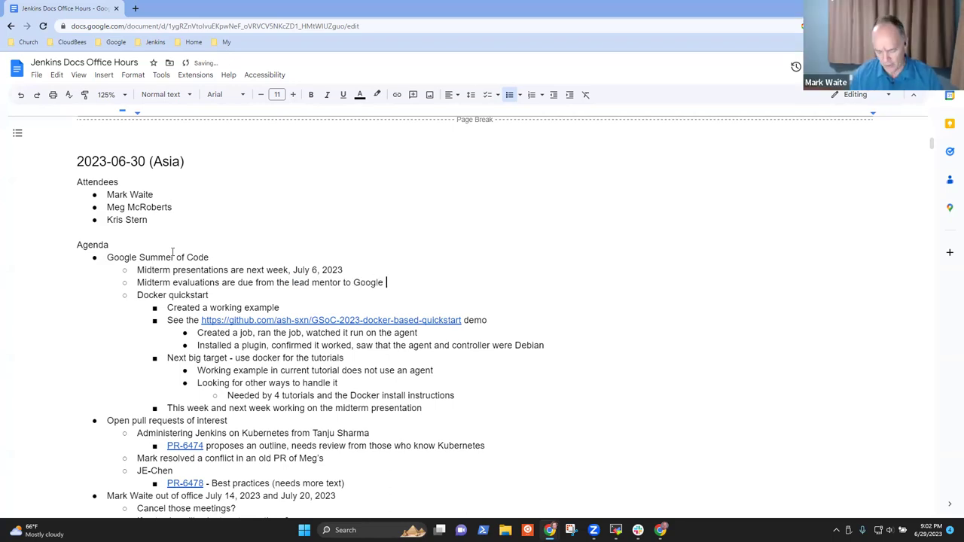
{"action": "type", "text": "July 14, 2023"}
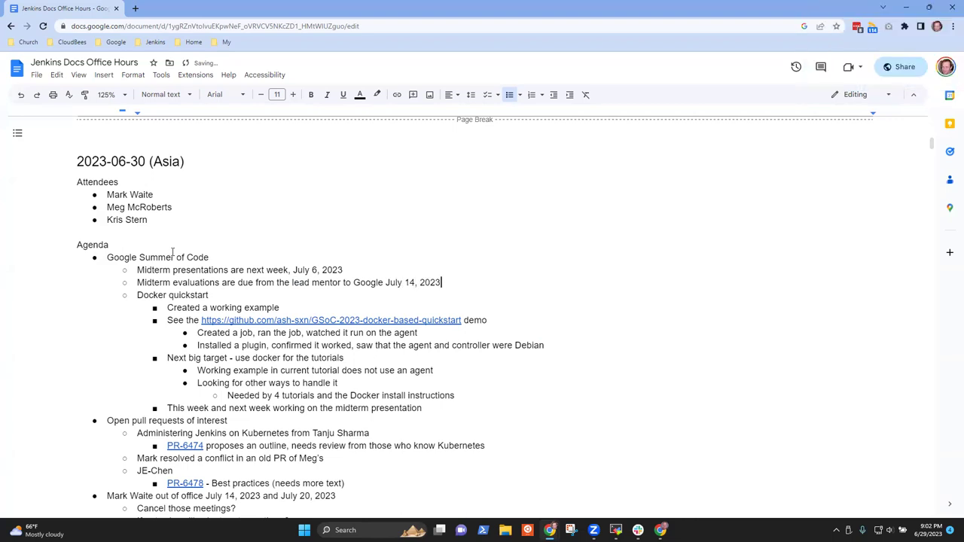
Change "the lead mentor" in the midterm evaluations bullet to "lead mentors of each project"
{"action": "key", "text": "ctrl+Left"}
{"action": "key", "text": "ctrl+Left"}
{"action": "key", "text": "ctrl+shift+Right"}
{"action": "key", "text": "Delete"}
{"action": "key", "text": "BackSpace"}
{"action": "type", "text": "s of each project"}
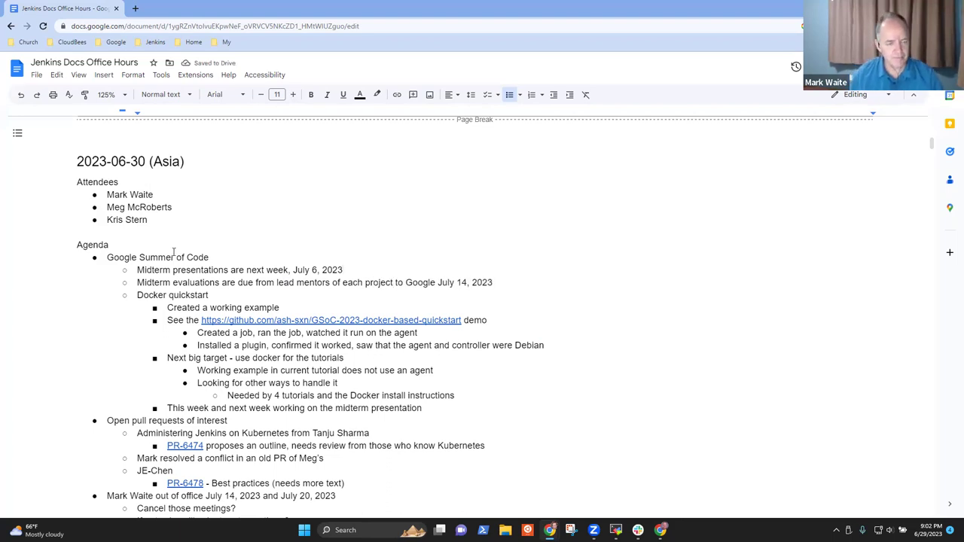
Add a sub-bullet under the midterm presentations line pointing to the webinar for next week, including the announcer's full name
{"action": "key", "text": "Return"}
{"action": "key", "text": "Tab"}
{"action": "type", "text": "See the webinar announce"}
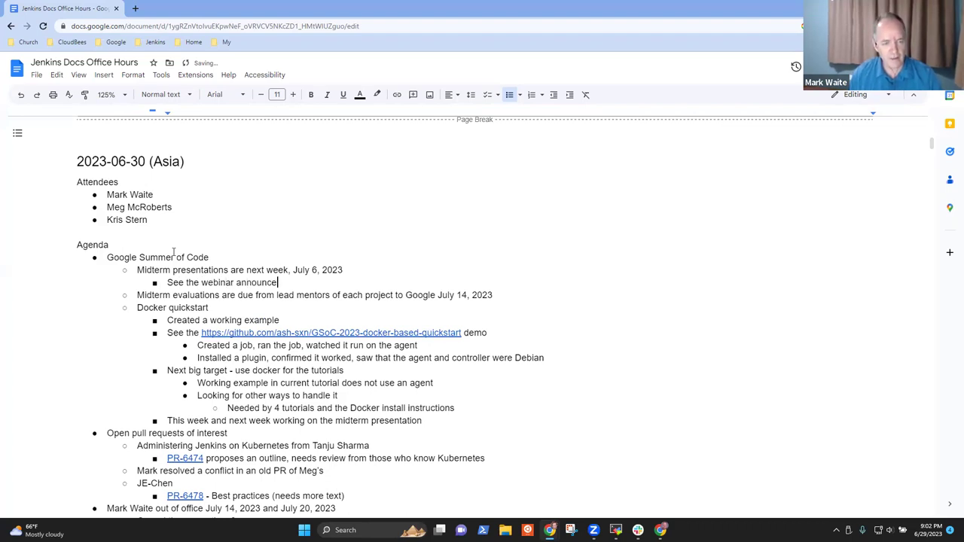
{"action": "type", "text": "s by Alyssa Tong for "}
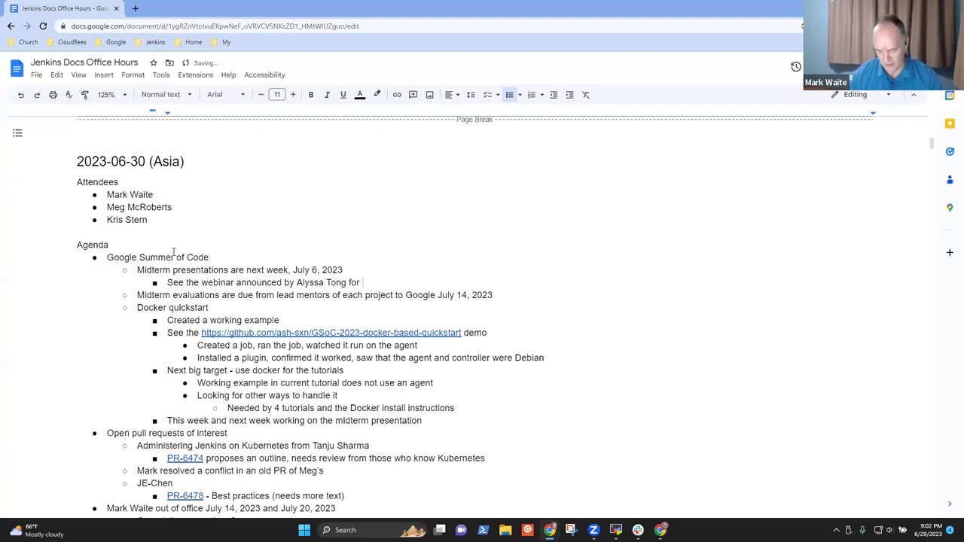
{"action": "type", "text": "next week"}
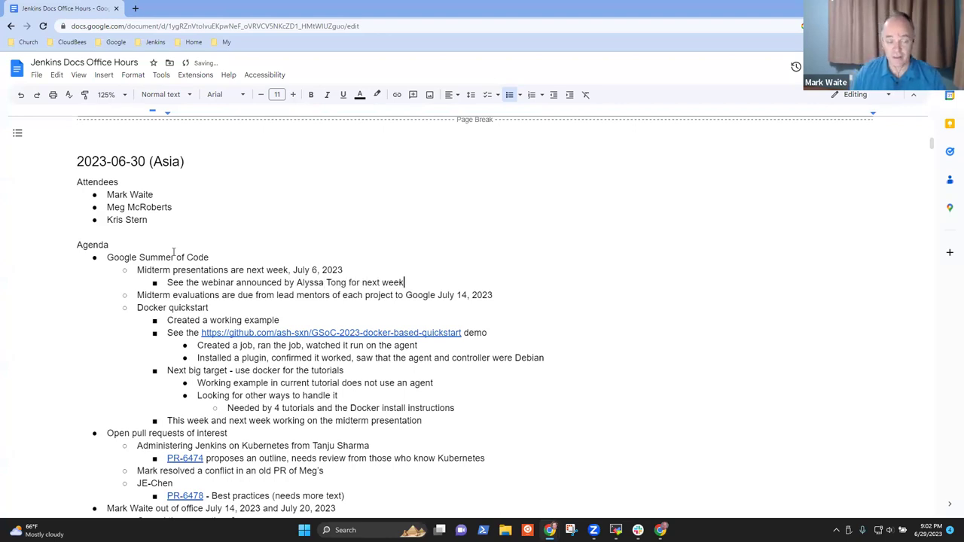
Search the web in a new tab for "Jenkins online meetup" and follow the virtual meetup group link on the jenkins.io result page
{"action": "left_click", "coordinate": [135, 8]}
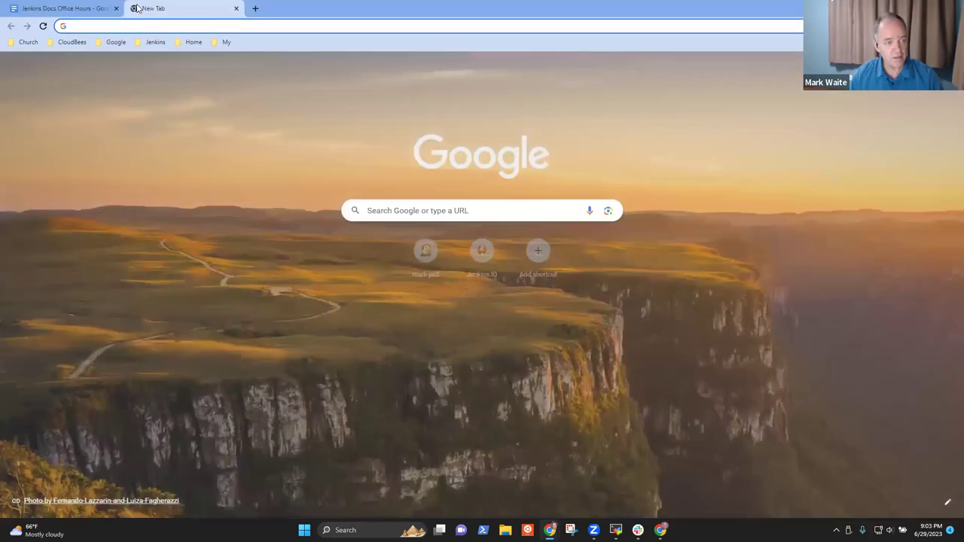
{"action": "type", "text": "Jenkins online meetupi"}
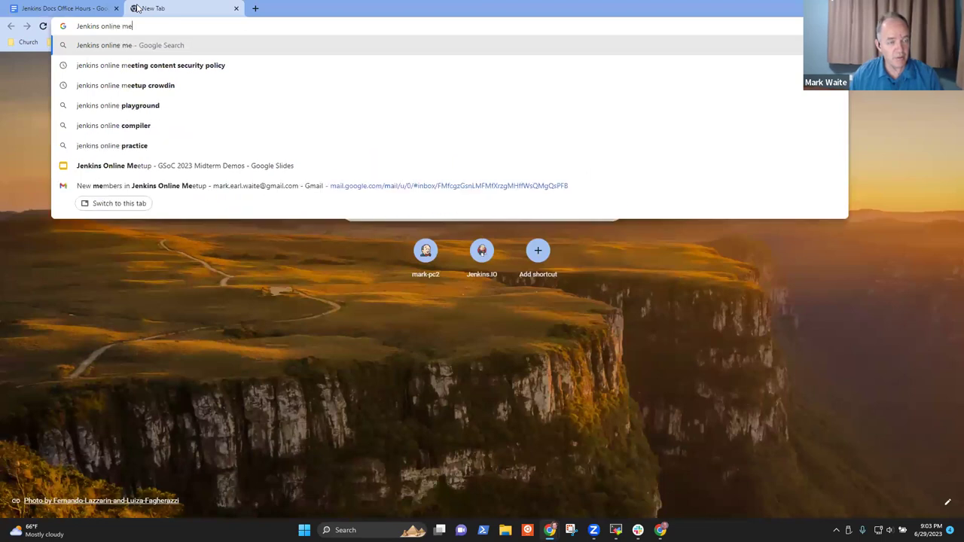
{"action": "key", "text": "BackSpace"}
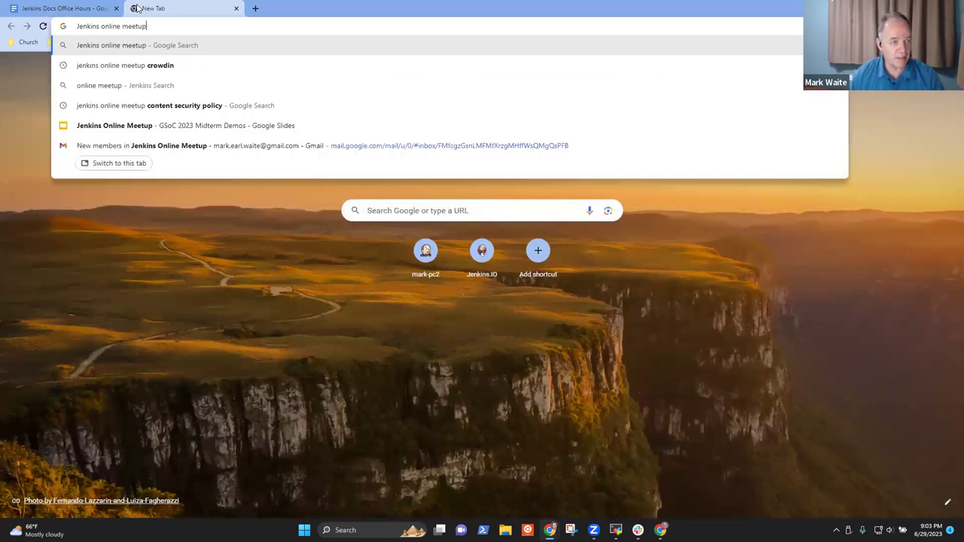
{"action": "key", "text": "Return"}
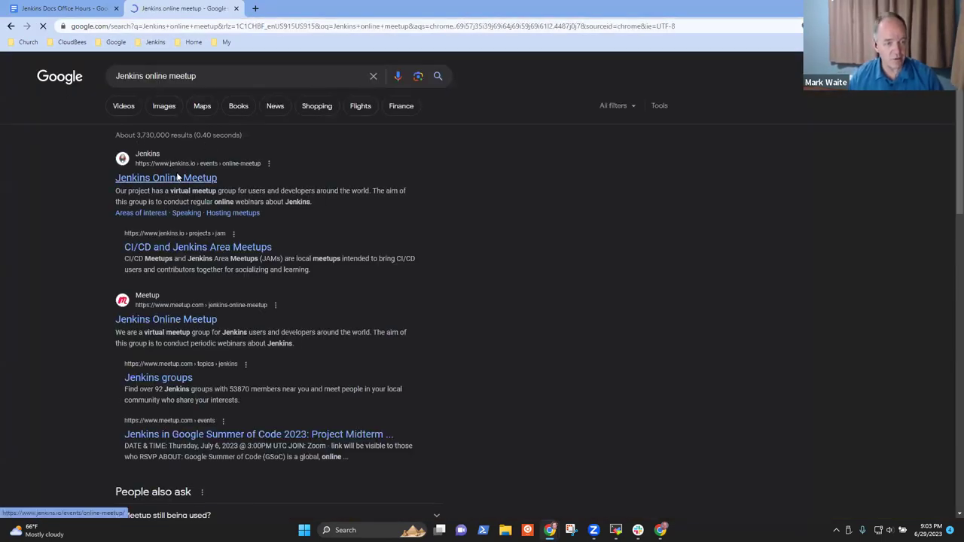
{"action": "left_click", "coordinate": [181, 178]}
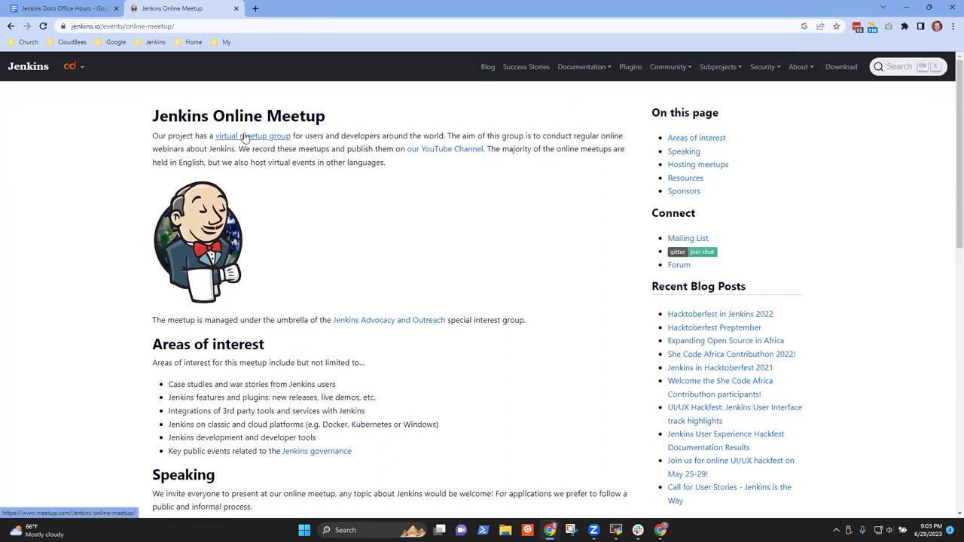
{"action": "left_click", "coordinate": [244, 137]}
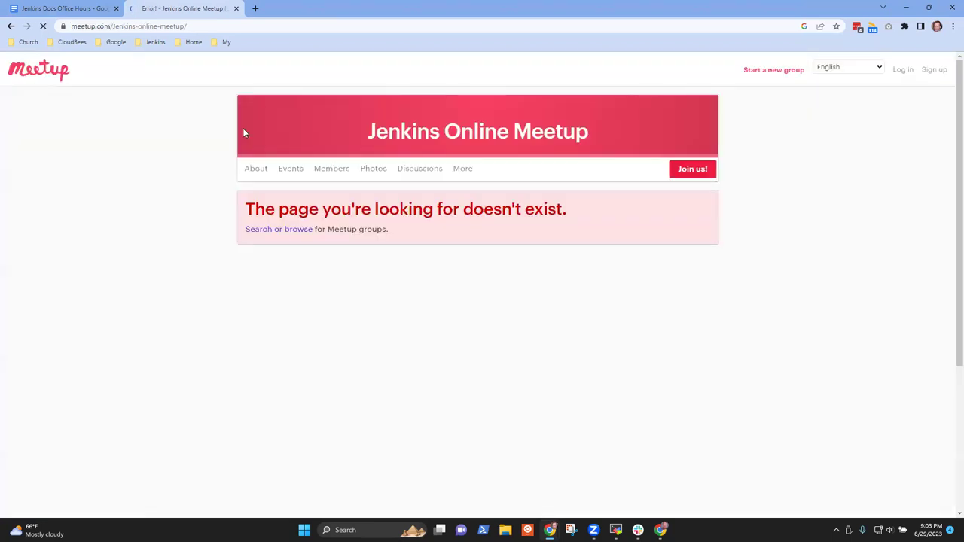
Return to the jenkins.io Jenkins Online Meetup page and retry its virtual meetup group link
{"action": "left_click", "coordinate": [205, 30]}
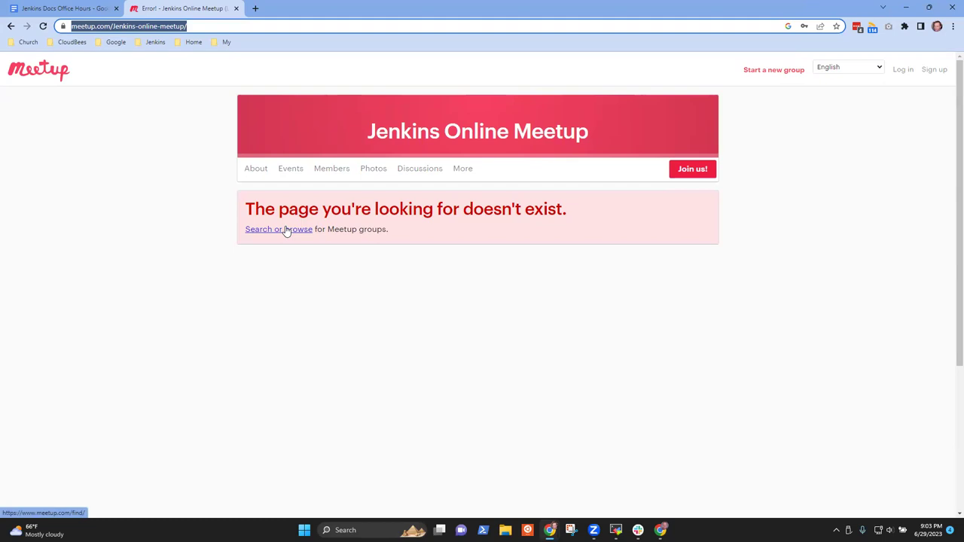
{"action": "left_click", "coordinate": [11, 27]}
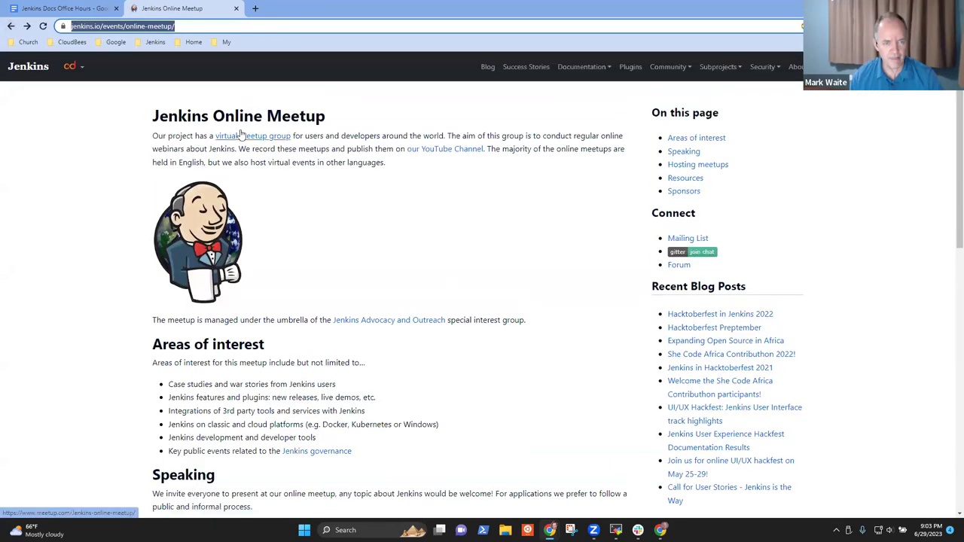
{"action": "left_click", "coordinate": [246, 137]}
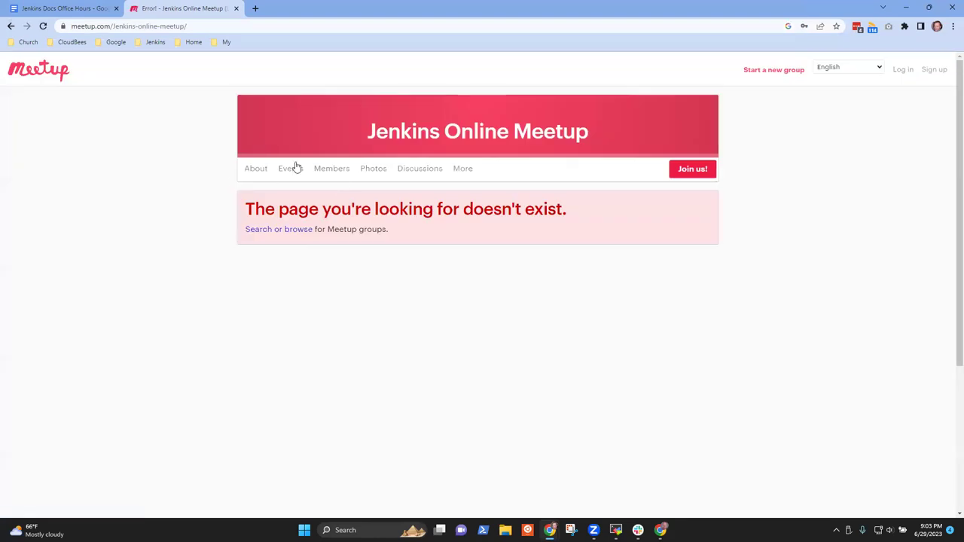
Try to open the meetup group with a lowercase "j" in the address, as meetup.com/jenkins-online-meetup/
{"action": "left_click", "coordinate": [200, 26]}
{"action": "left_click", "coordinate": [200, 26]}
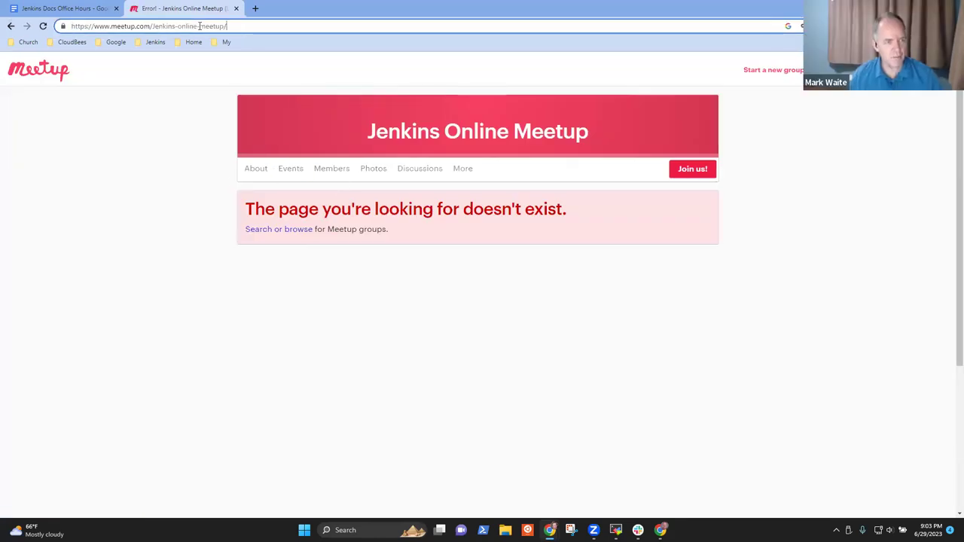
{"action": "key", "text": "ctrl+Left"}
{"action": "key", "text": "ctrl+Left"}
{"action": "key", "text": "Delete"}
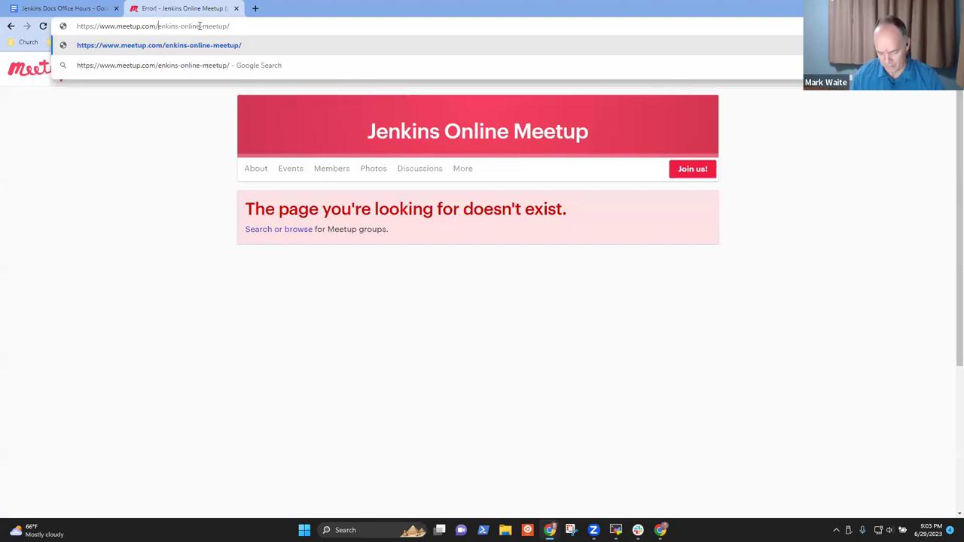
{"action": "type", "text": "j"}
{"action": "key", "text": "Return"}
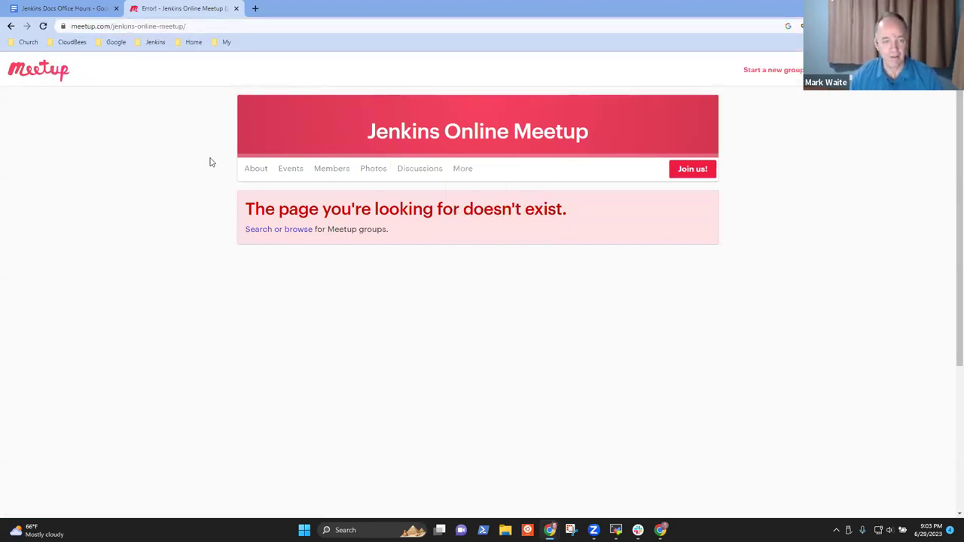
Go to Meetup's group search and log in with the Google account
{"action": "left_click", "coordinate": [275, 229]}
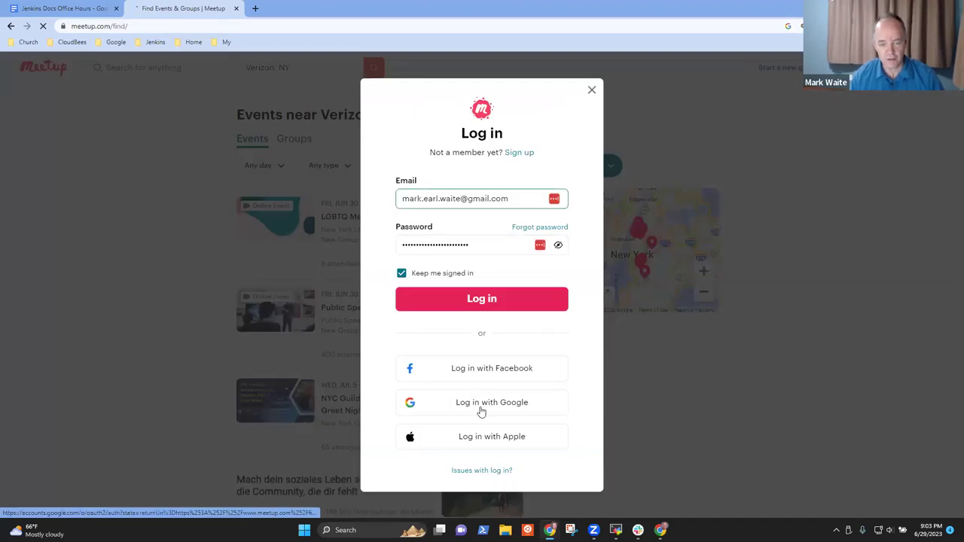
{"action": "left_click", "coordinate": [481, 411]}
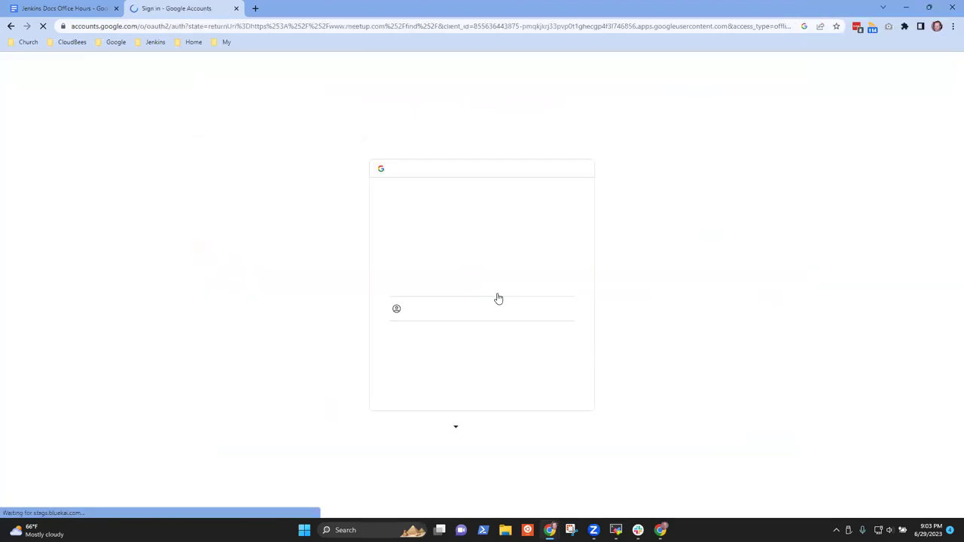
{"action": "left_click", "coordinate": [453, 289]}
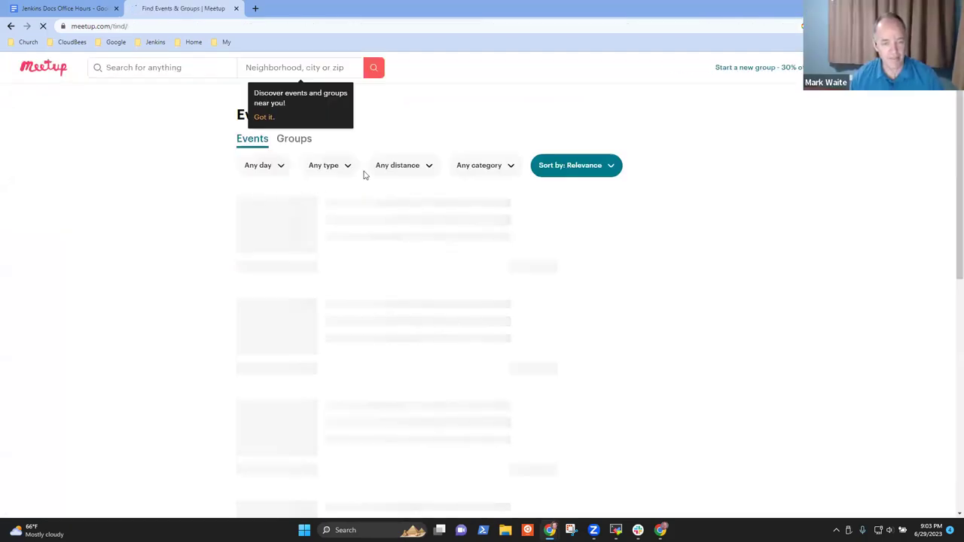
Search Meetup for "Jenkins"
{"action": "left_click", "coordinate": [130, 67]}
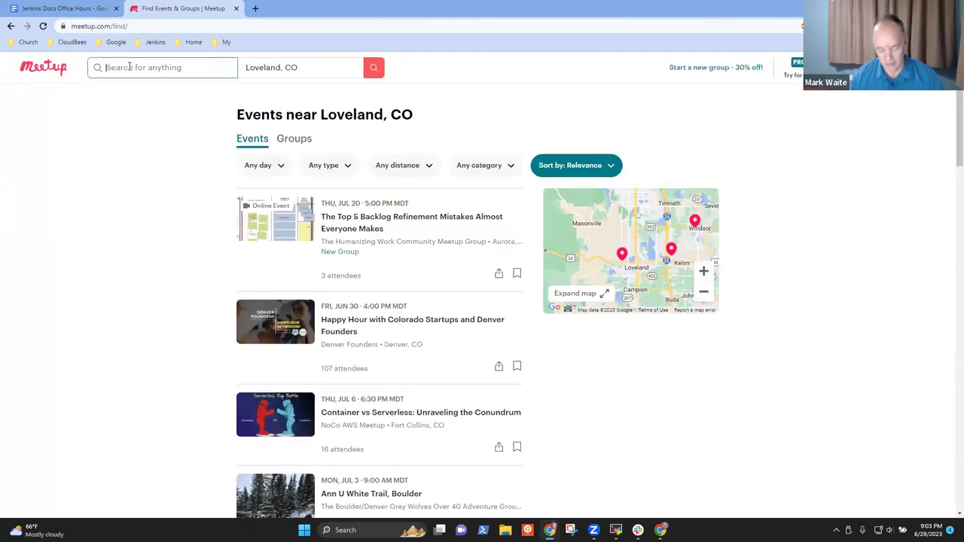
{"action": "type", "text": "Jenkins"}
{"action": "key", "text": "Return"}
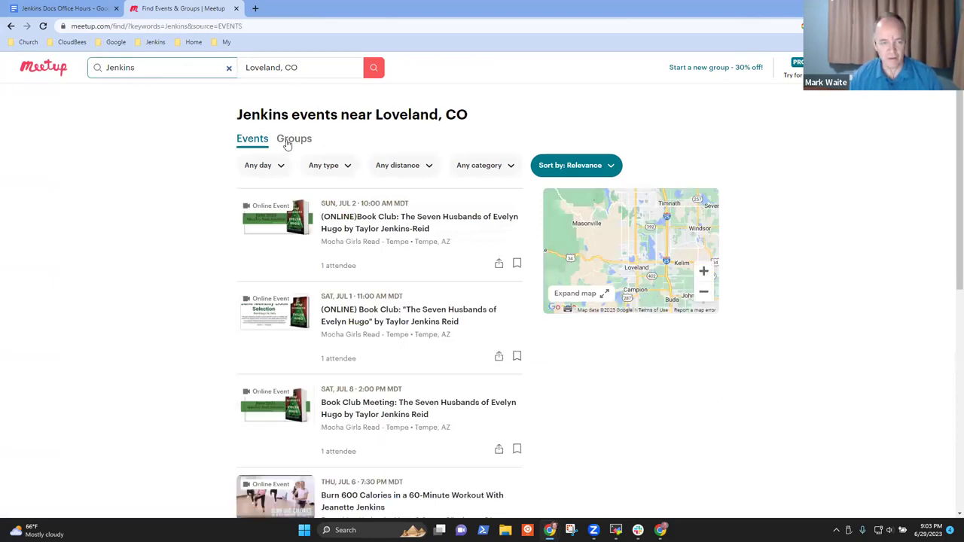
Change the search location to London, United Kingdom and open the "Jenkins in Google Summer of Code 2023: Project Midterm Demos" event
{"action": "left_click", "coordinate": [303, 67]}
{"action": "key", "text": "ctrl+a"}
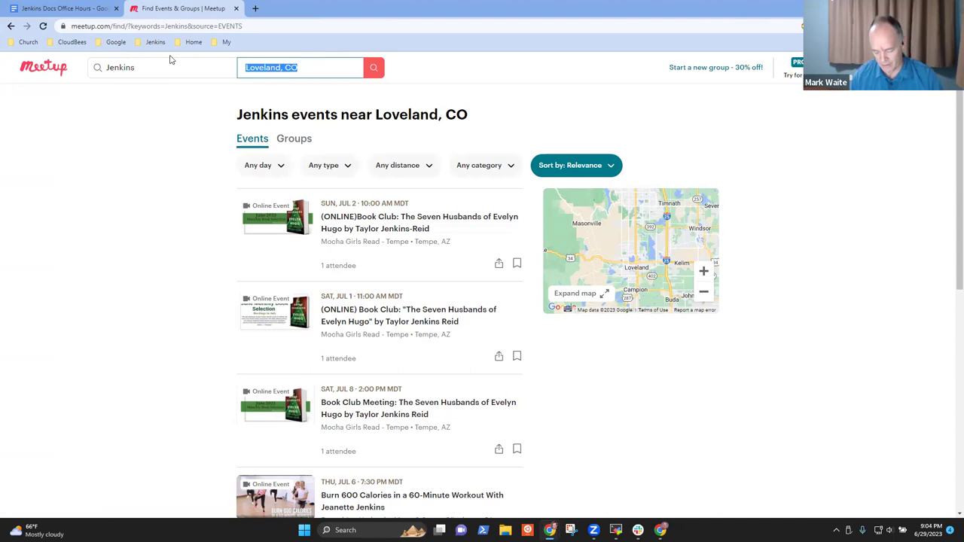
{"action": "type", "text": "London"}
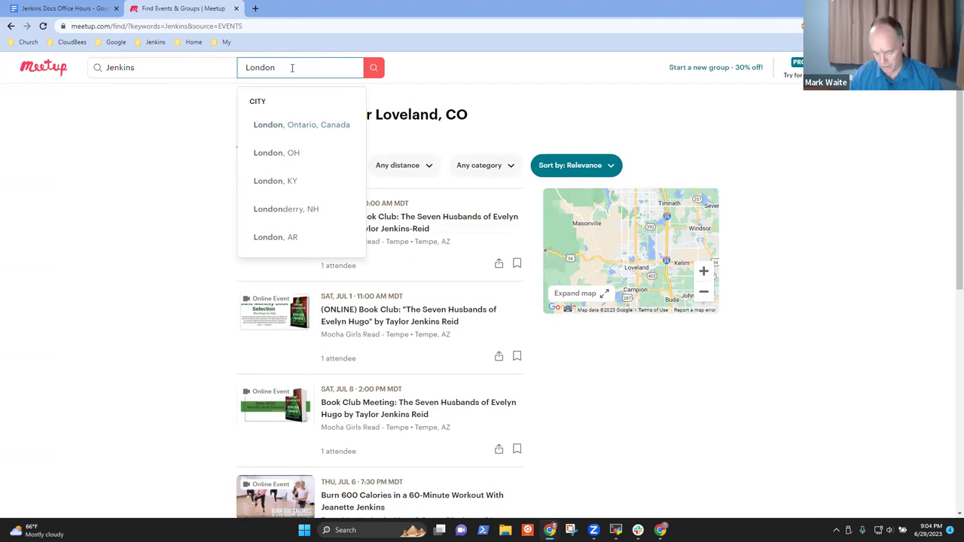
{"action": "type", "text": ", UK"}
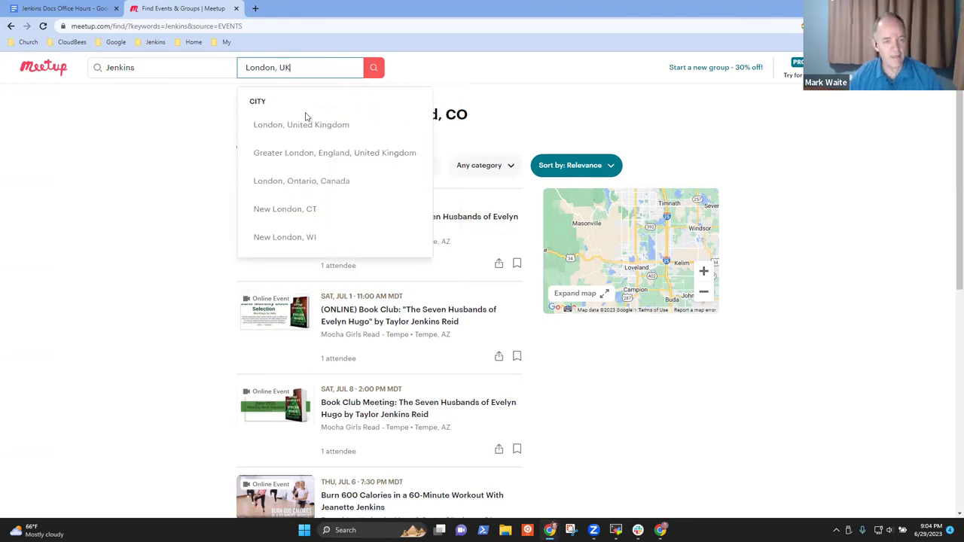
{"action": "left_click", "coordinate": [293, 126]}
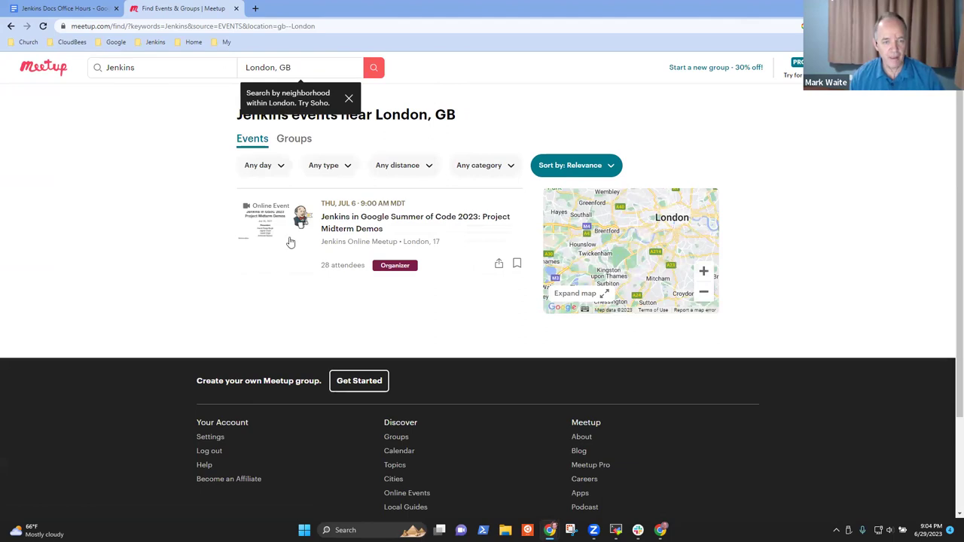
{"action": "left_click", "coordinate": [293, 220]}
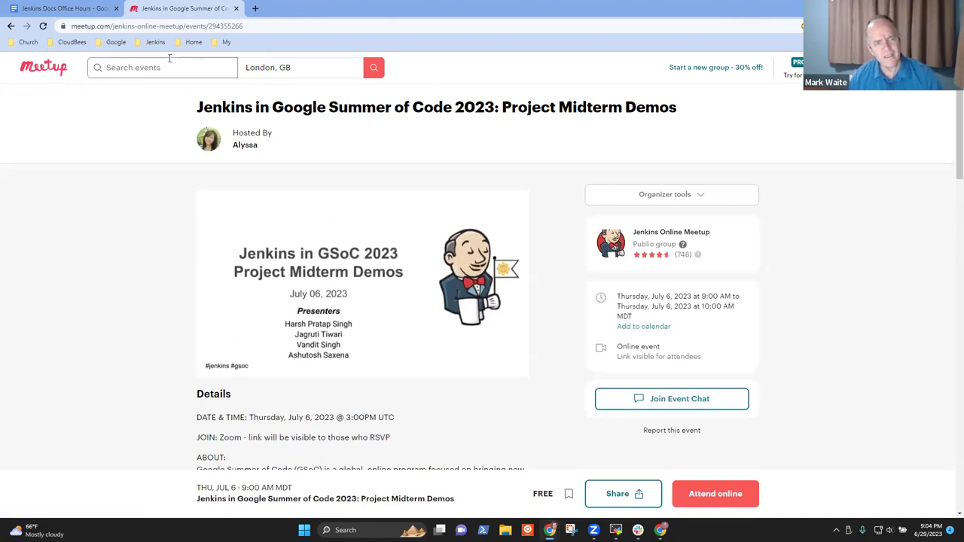
{"action": "left_click", "coordinate": [276, 27]}
{"action": "double_click", "coordinate": [277, 26]}
{"action": "key", "text": "ctrl+shift+Left"}
{"action": "key", "text": "BackSpace"}
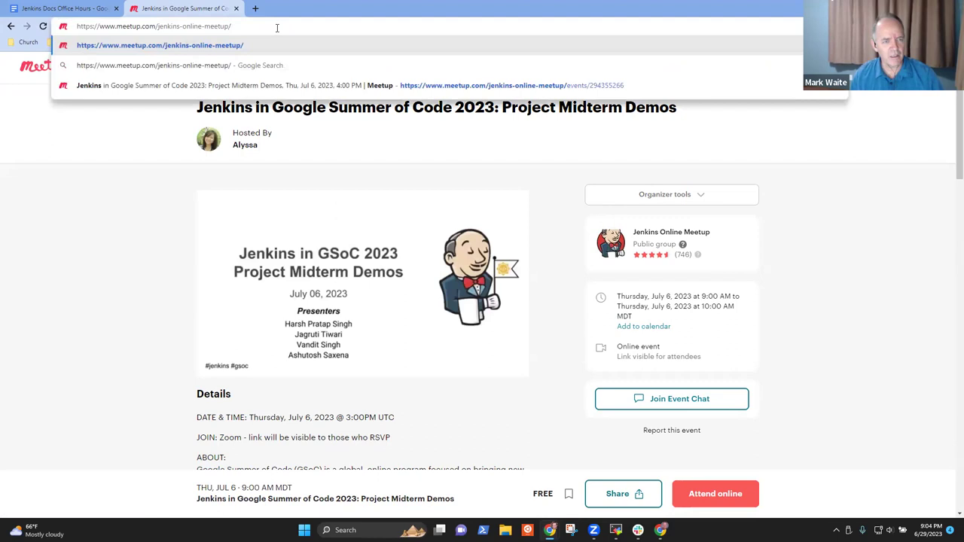
{"action": "key", "text": "Return"}
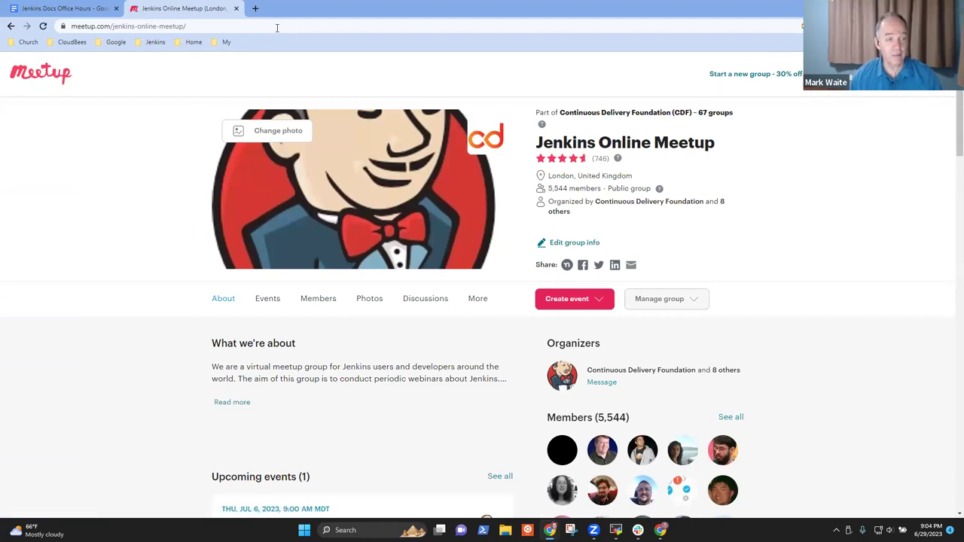
Go back through the browsing history to the jenkins.io Jenkins Online Meetup page and check its virtual meetup group link while logged in
{"action": "right_click", "coordinate": [10, 26]}
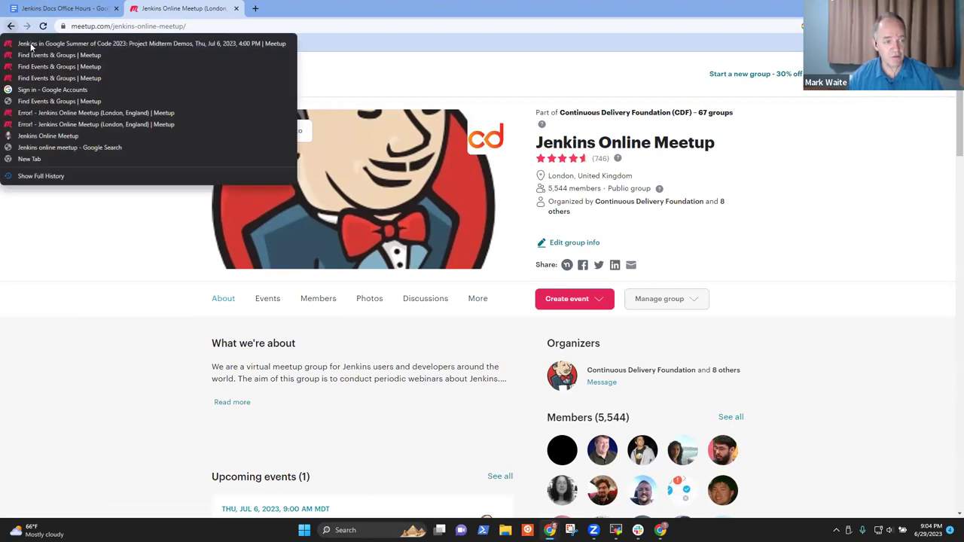
{"action": "left_click", "coordinate": [60, 134]}
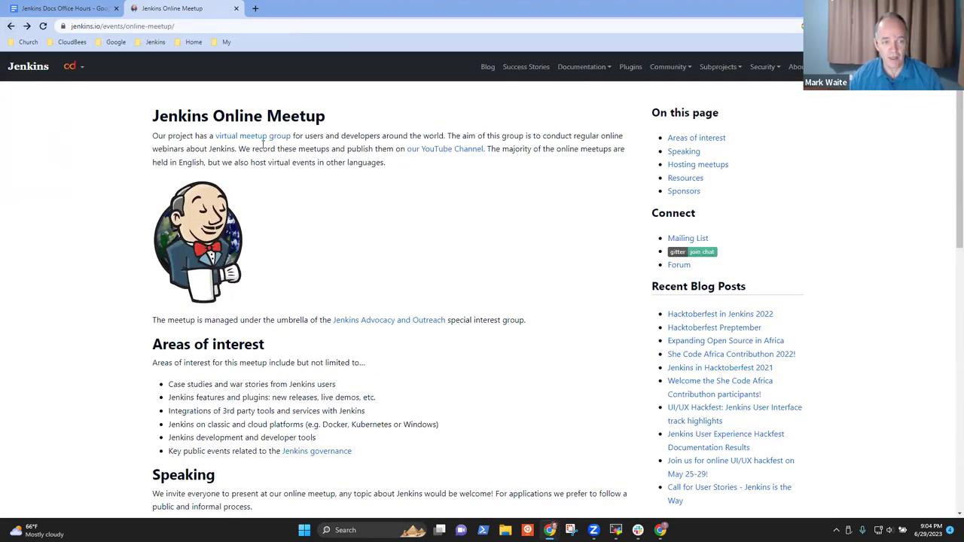
{"action": "left_click", "coordinate": [265, 140]}
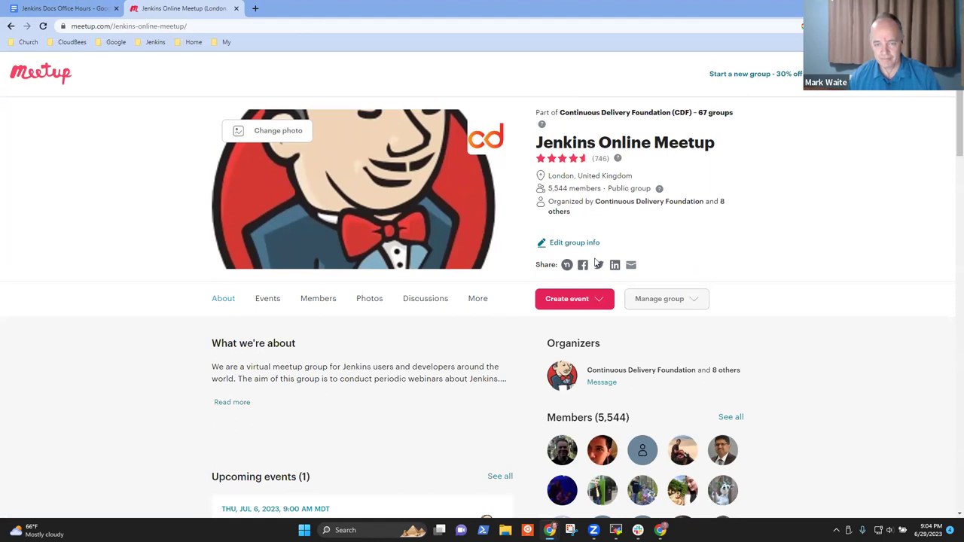
Open the upcoming Google Summer of Code 2023 midterm demos event from the group page and review its details
{"action": "scroll", "coordinate": [660, 263], "scroll_direction": "down", "scroll_amount": 2}
{"action": "scroll", "coordinate": [495, 299], "scroll_direction": "down", "scroll_amount": 2}
{"action": "left_click", "coordinate": [489, 331]}
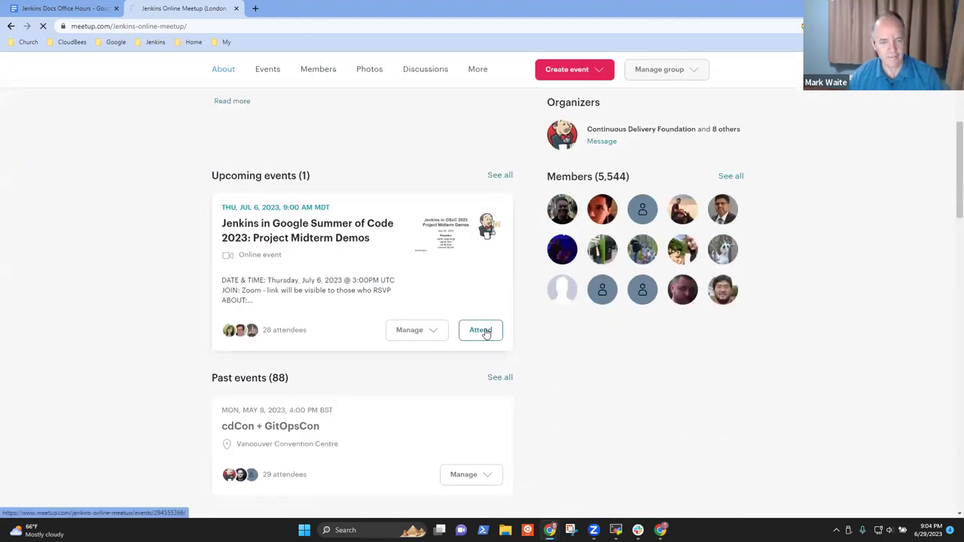
{"action": "scroll", "coordinate": [384, 283], "scroll_direction": "down", "scroll_amount": 1}
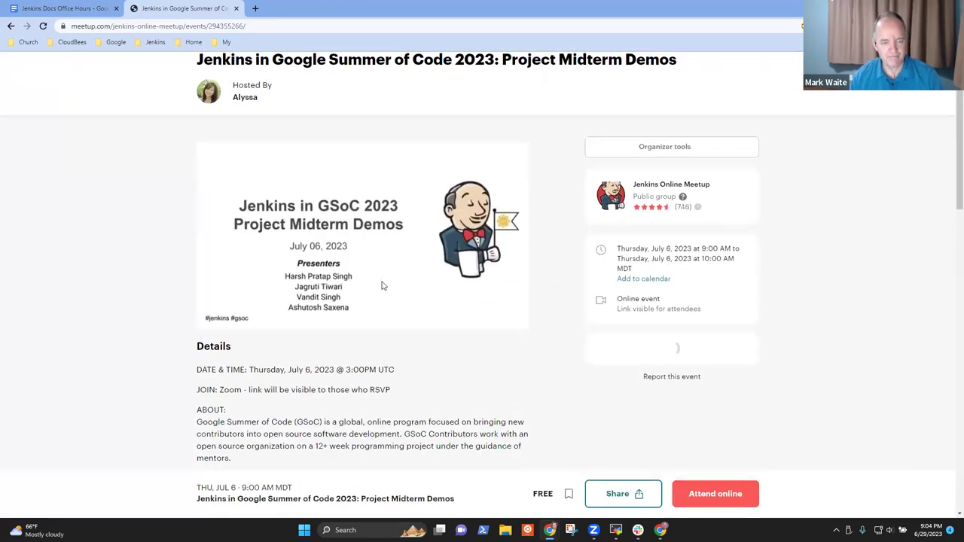
{"action": "scroll", "coordinate": [383, 283], "scroll_direction": "down", "scroll_amount": 2}
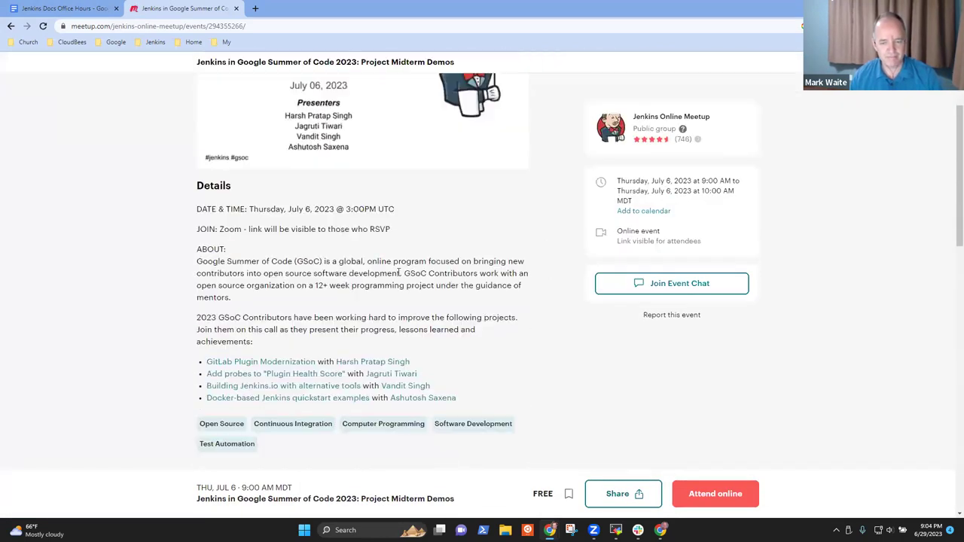
Copy the midterm demos event's address and link the word "webinar" to it in the office hours notes' sub-bullet
{"action": "left_click", "coordinate": [192, 27]}
{"action": "left_click", "coordinate": [75, 10]}
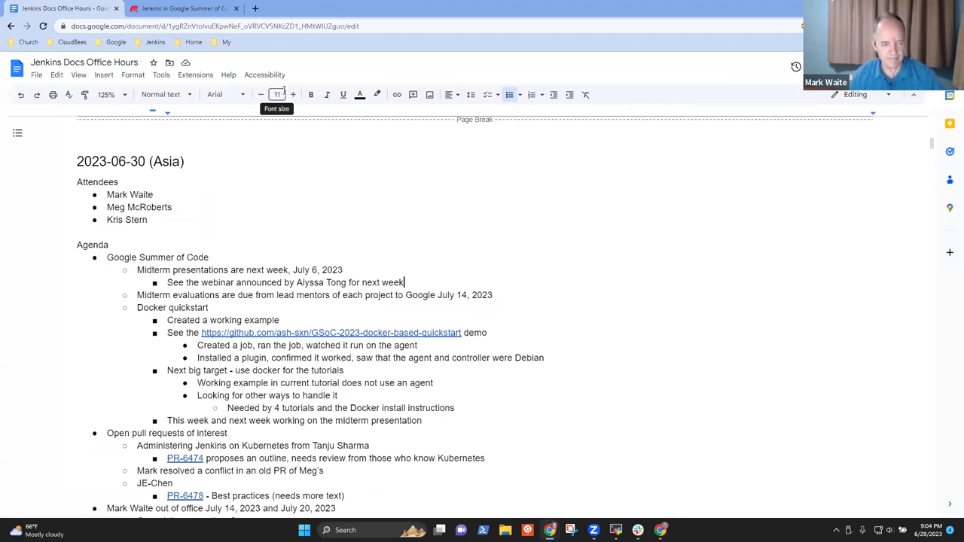
{"action": "key", "text": "ctrl+shift+Right"}
{"action": "key", "text": "ctrl+shift+Right"}
{"action": "key", "text": "ctrl+shift+Left"}
{"action": "key", "text": "ctrl+k"}
{"action": "key", "text": "ctrl+v"}
{"action": "key", "text": "Return"}
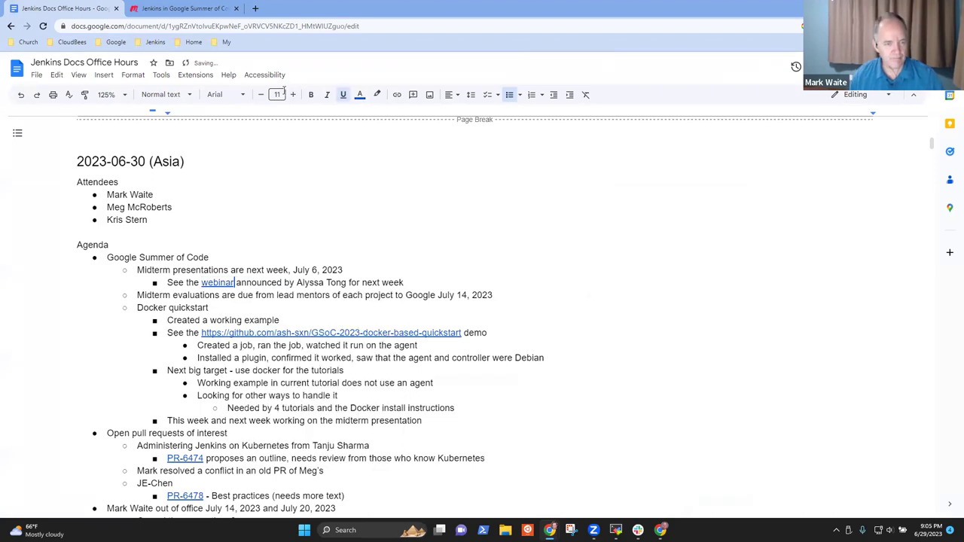
Return to the midterm demos event page and look through its project list, attendees and remaining sections
{"action": "left_click", "coordinate": [169, 8]}
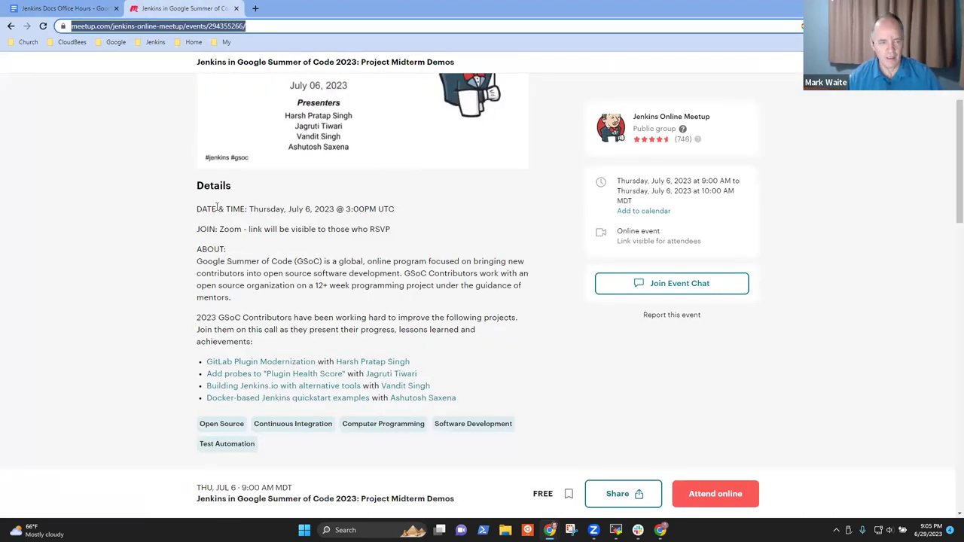
{"action": "scroll", "coordinate": [290, 345], "scroll_direction": "down", "scroll_amount": 4}
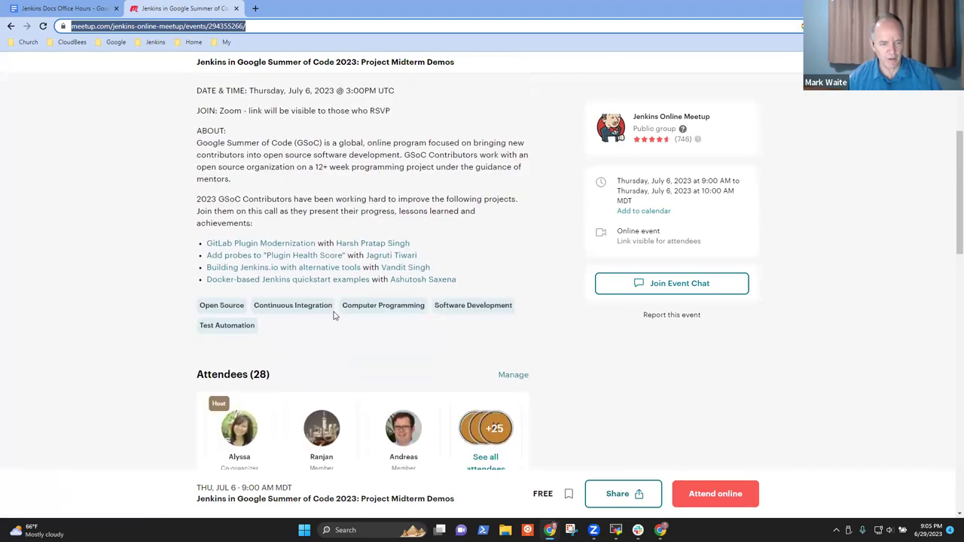
{"action": "scroll", "coordinate": [346, 314], "scroll_direction": "down", "scroll_amount": 4}
{"action": "scroll", "coordinate": [291, 325], "scroll_direction": "down", "scroll_amount": 3}
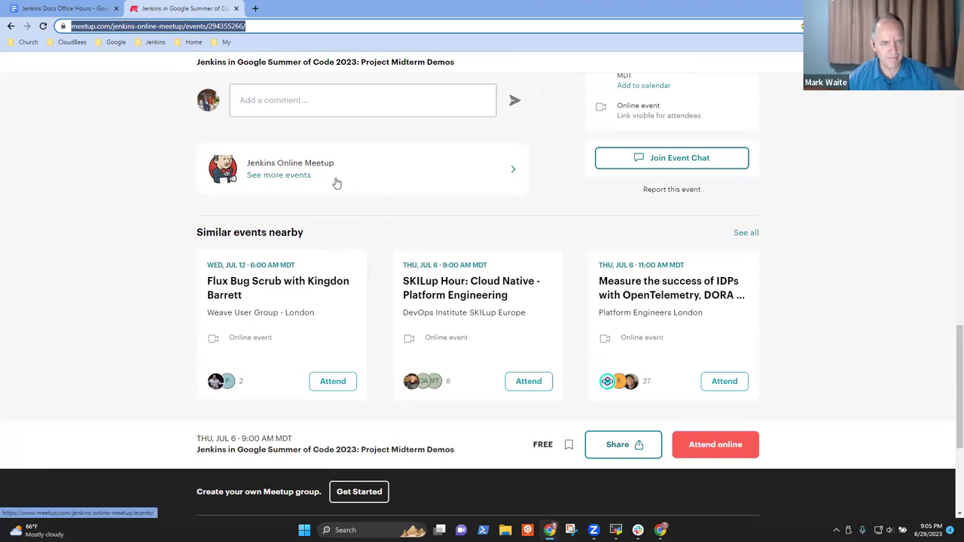
Go back up the midterm demos event page to review its attendees, project list, details and presenters
{"action": "scroll", "coordinate": [334, 181], "scroll_direction": "up", "scroll_amount": 7}
{"action": "scroll", "coordinate": [470, 191], "scroll_direction": "up", "scroll_amount": 5}
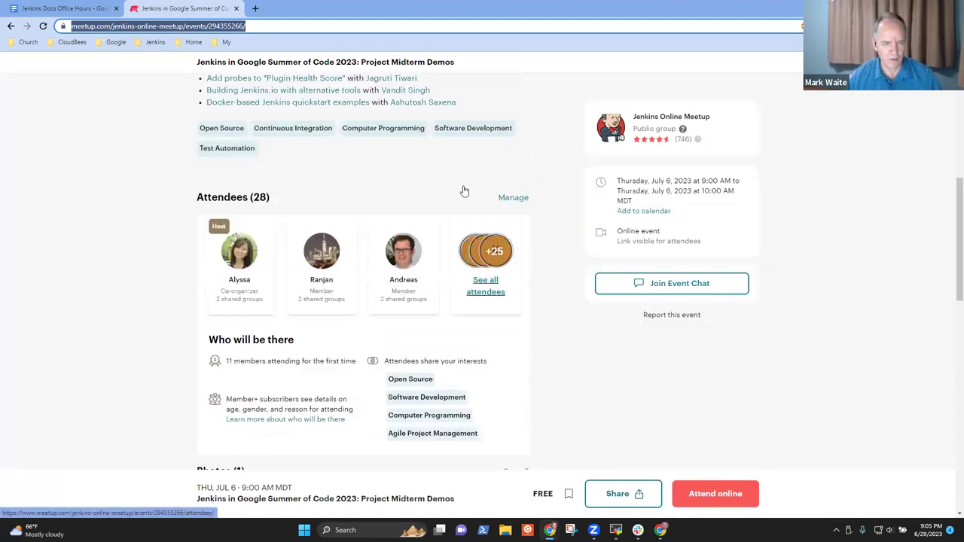
{"action": "scroll", "coordinate": [354, 181], "scroll_direction": "up", "scroll_amount": 1}
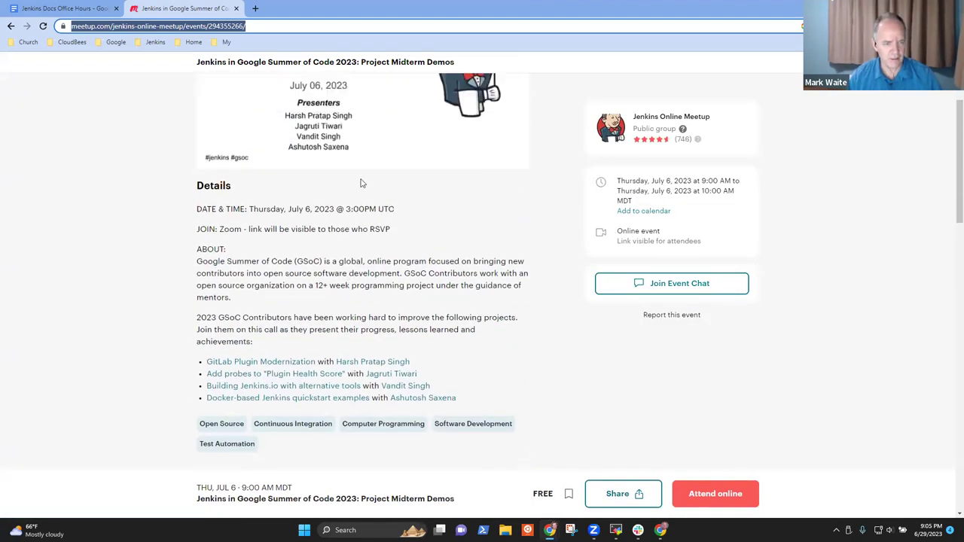
{"action": "scroll", "coordinate": [310, 233], "scroll_direction": "up", "scroll_amount": 3}
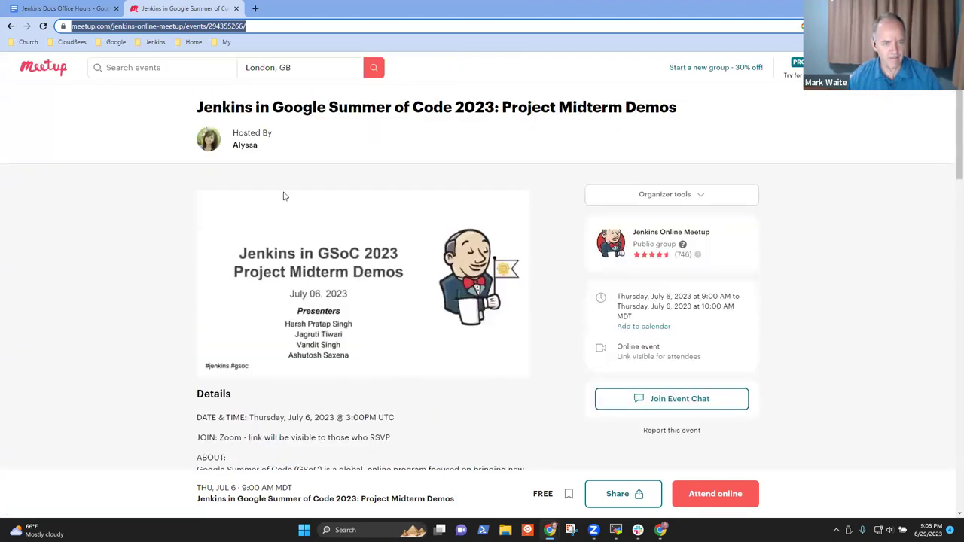
Add sub-bullets under the notes' midterm evaluations line: "Mentors need to agree on their evaluation content before the deadline" and "Can see the evaluation questions now"
{"action": "key", "text": "ctrl+Page_Up"}
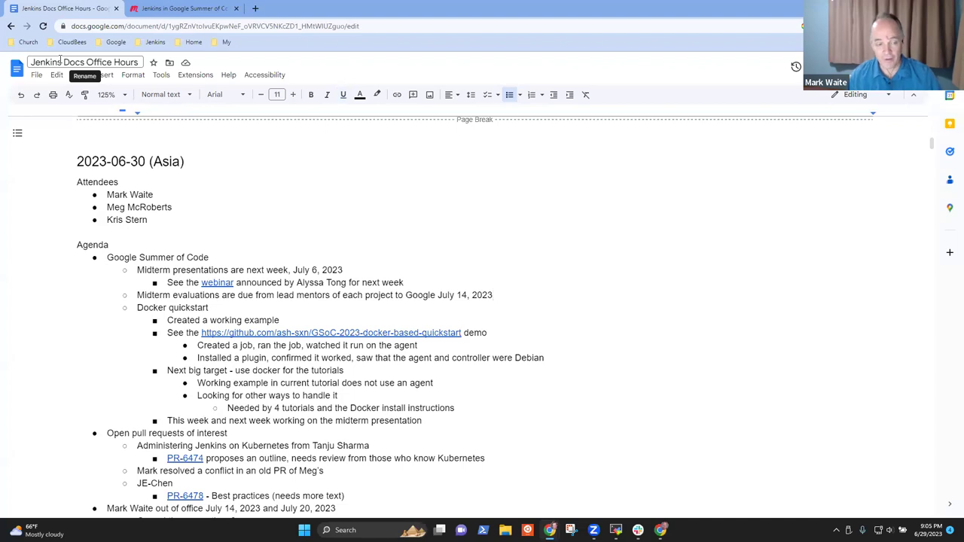
{"action": "key", "text": "shift+Home"}
{"action": "key", "text": "Down"}
{"action": "key", "text": "shift+End"}
{"action": "key", "text": "End"}
{"action": "key", "text": "Return"}
{"action": "key", "text": "Tab"}
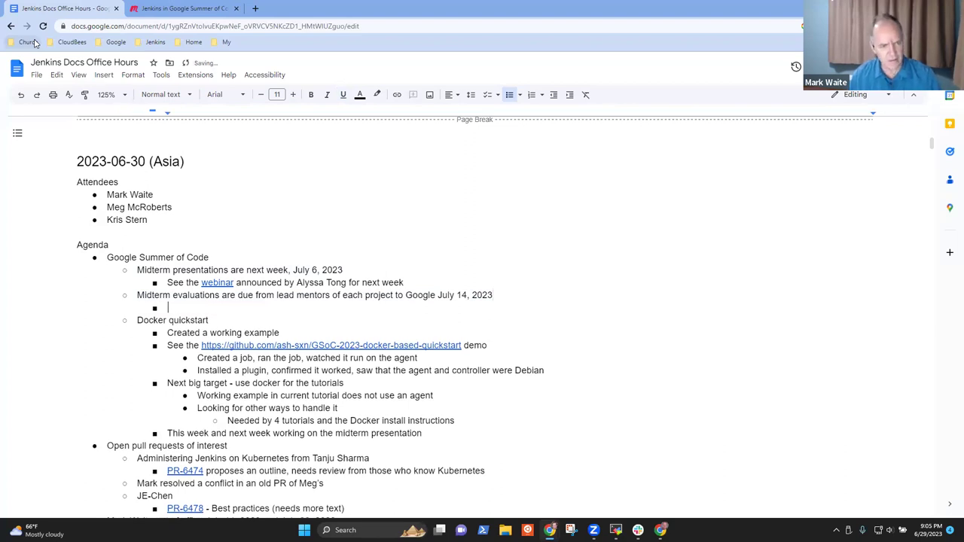
{"action": "type", "text": "Mento"}
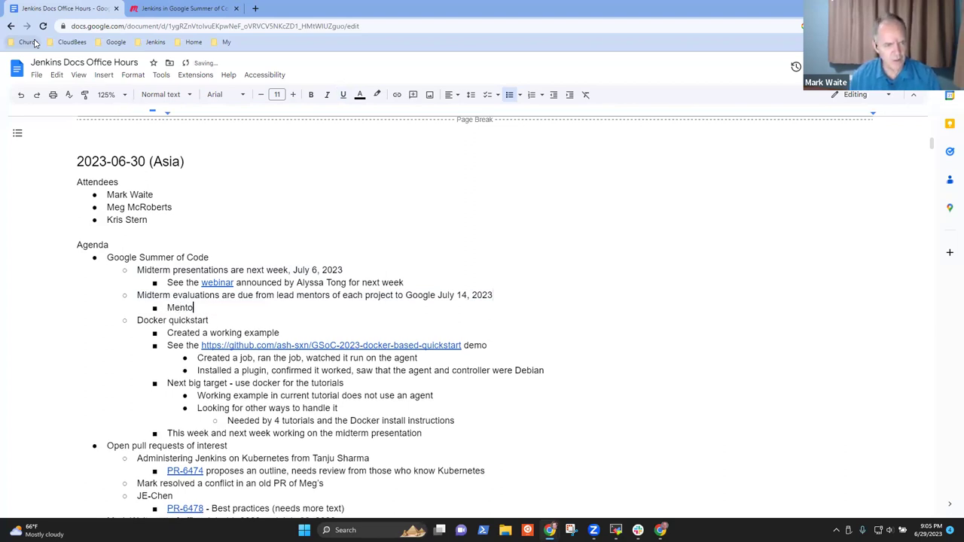
{"action": "type", "text": "rs need to agree on their evaluation conten"}
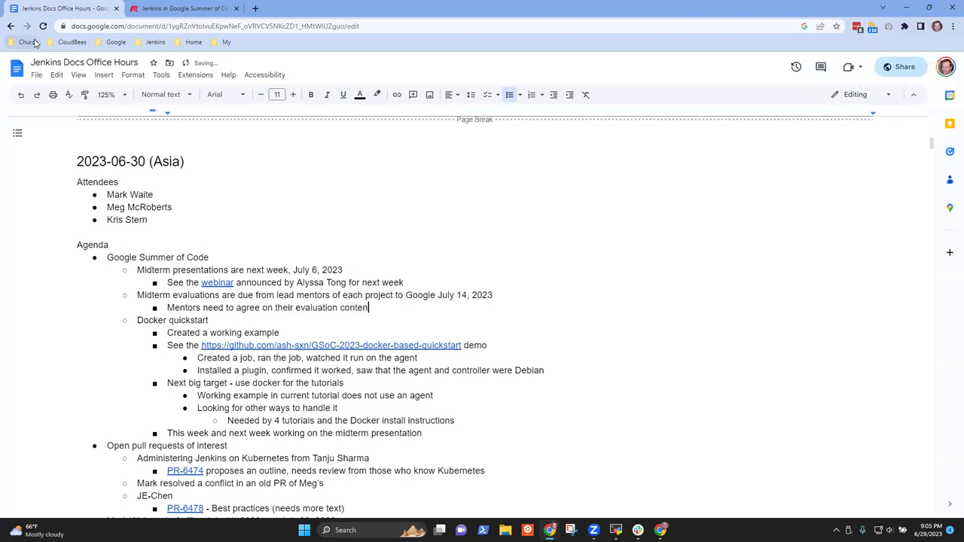
{"action": "type", "text": "t before the deadline"}
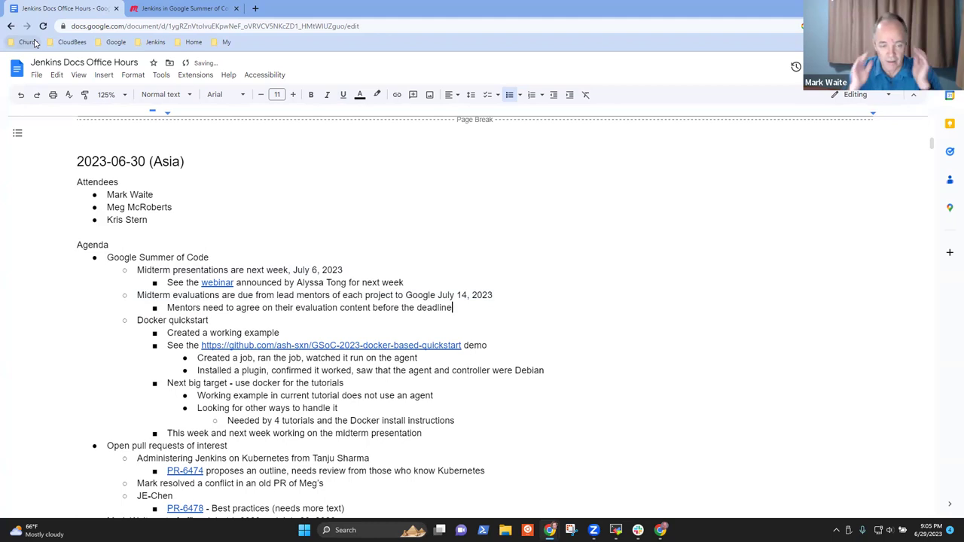
{"action": "key", "text": "Return"}
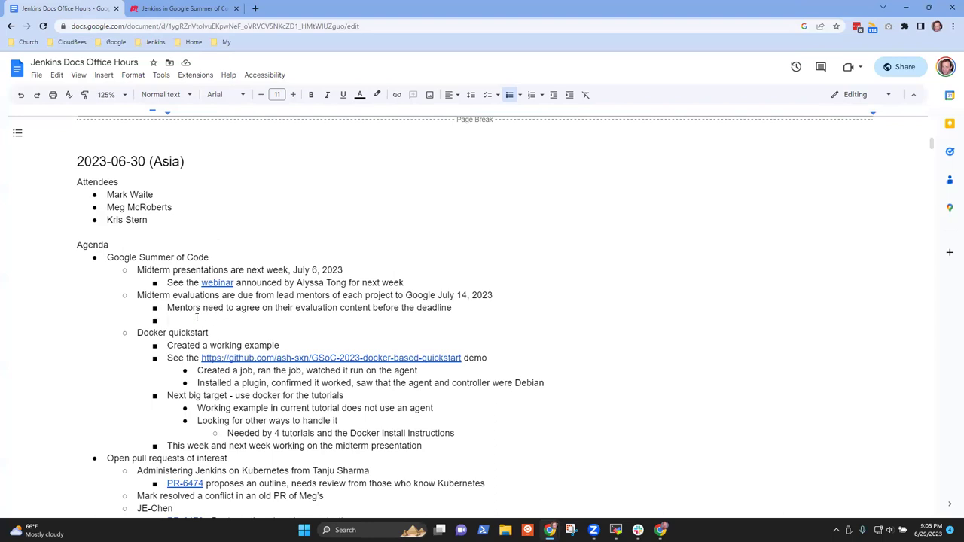
{"action": "type", "text": "Can"}
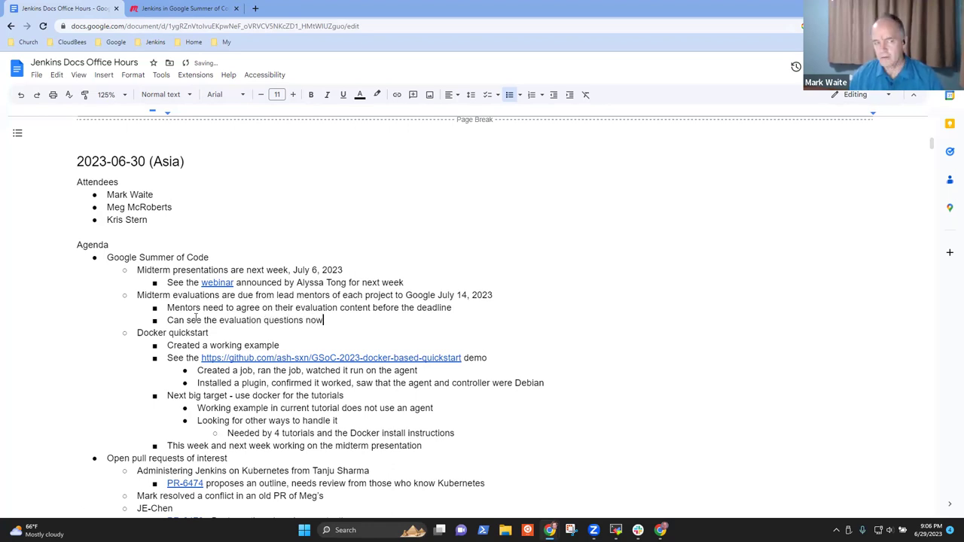
Find and open the Google Summer of Code home page, summerofcode.withgoogle.com, in a new browser tab
{"action": "left_click", "coordinate": [255, 8]}
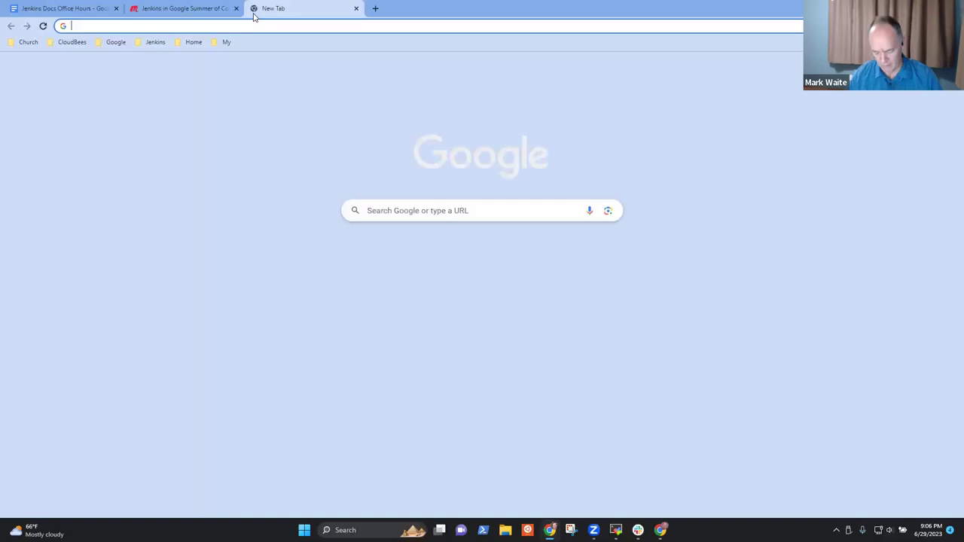
{"action": "type", "text": "googlesu"}
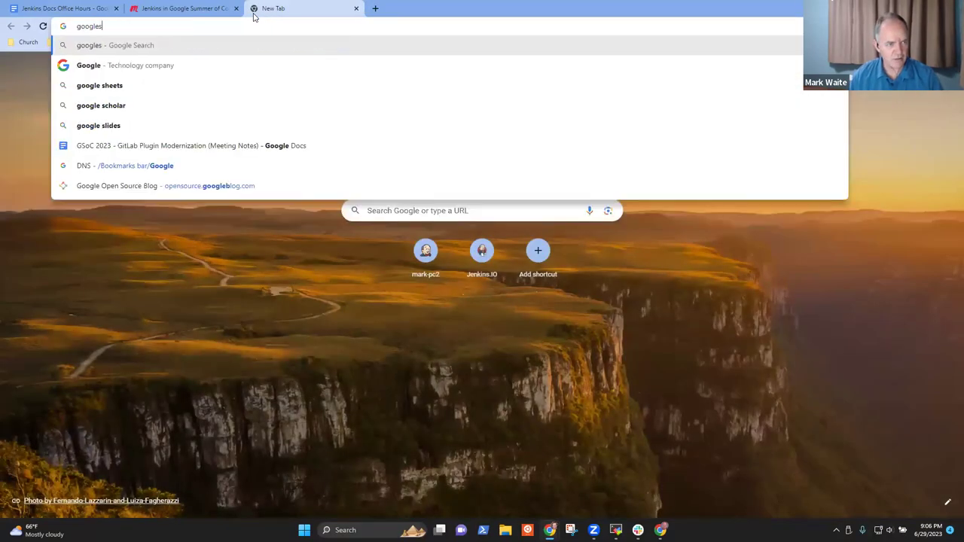
{"action": "key", "text": "BackSpace"}
{"action": "key", "text": "BackSpace"}
{"action": "key", "text": "BackSpace"}
{"action": "key", "text": "BackSpace"}
{"action": "key", "text": "BackSpace"}
{"action": "key", "text": "BackSpace"}
{"action": "key", "text": "BackSpace"}
{"action": "key", "text": "BackSpace"}
{"action": "type", "text": "goo"}
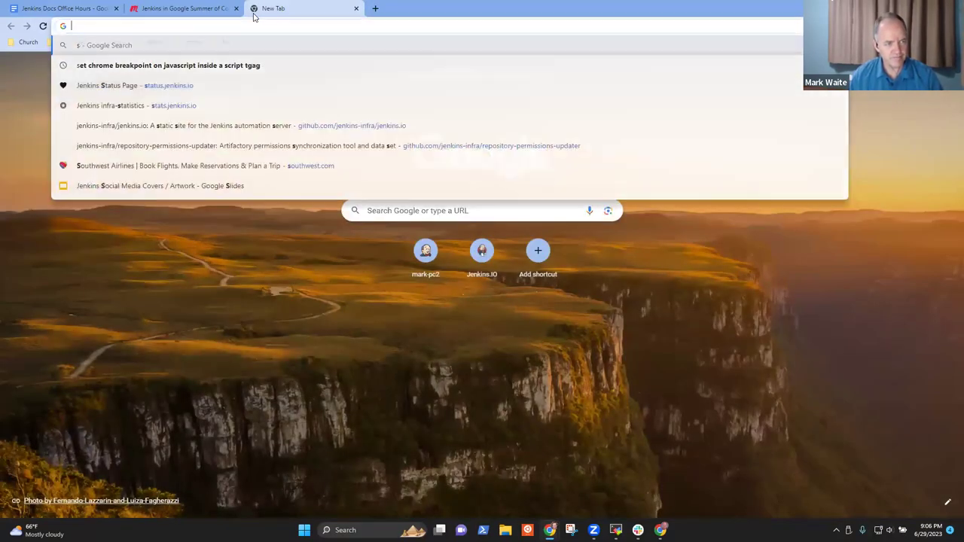
{"action": "type", "text": "glesu"}
{"action": "key", "text": "BackSpace"}
{"action": "key", "text": "BackSpace"}
{"action": "type", "text": "summer of"}
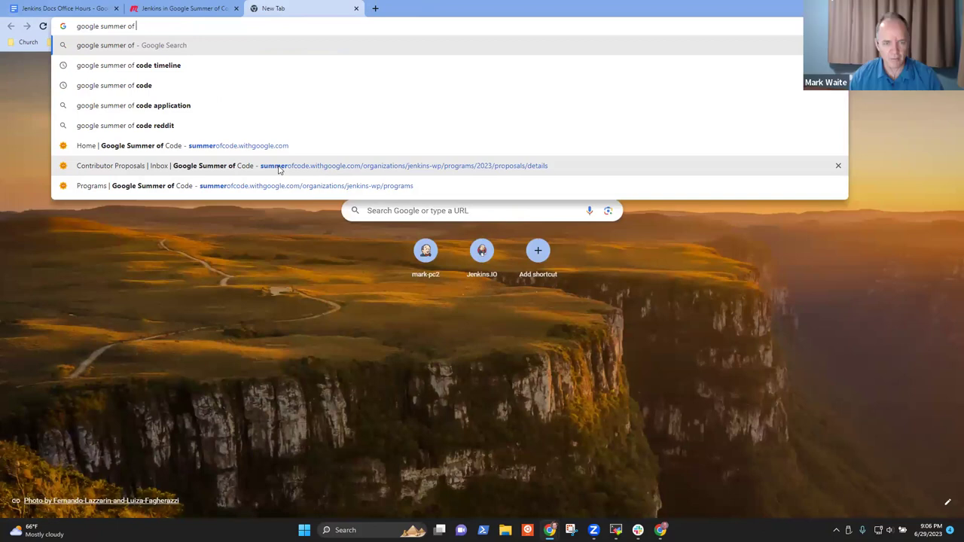
{"action": "left_click", "coordinate": [261, 145]}
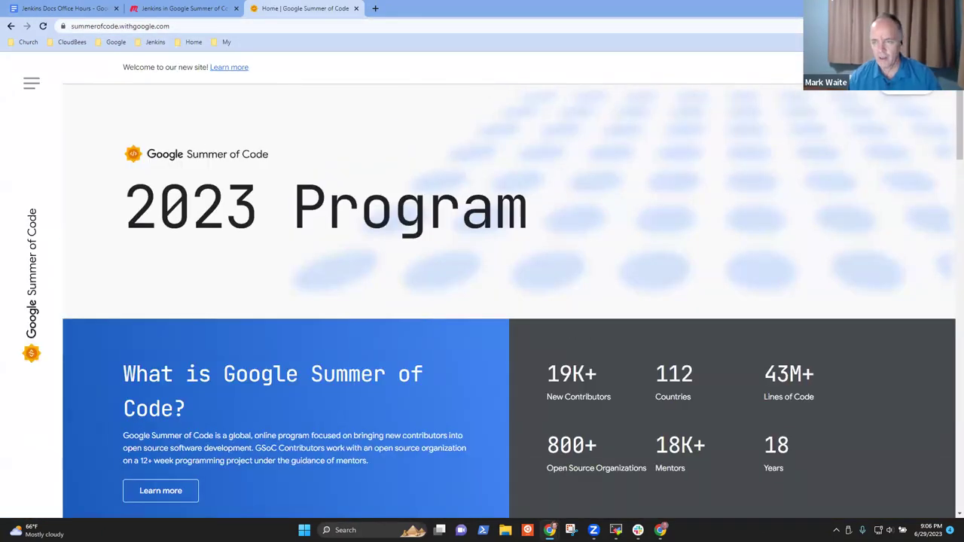
Log in to the Google Summer of Code site and open the account's profile page
{"action": "left_click", "coordinate": [904, 67]}
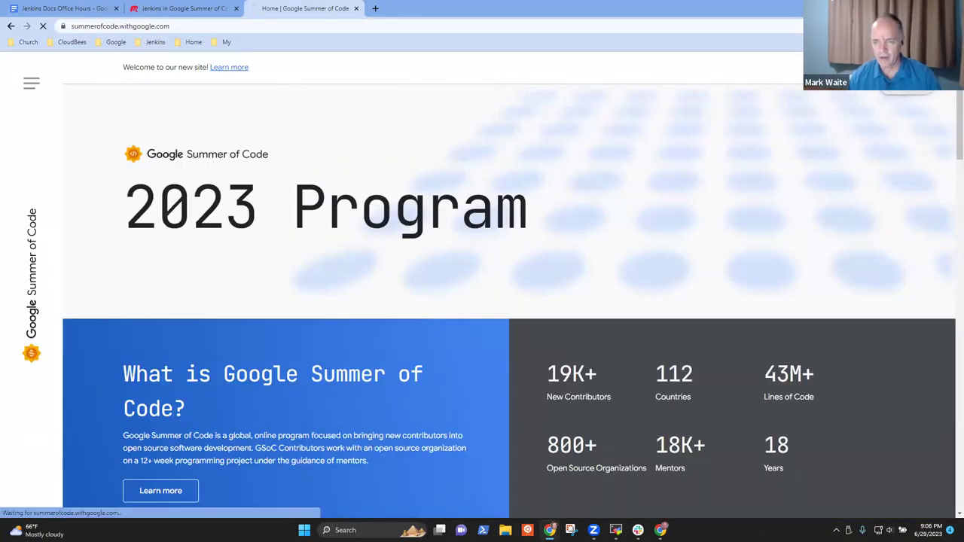
{"action": "left_click", "coordinate": [442, 273]}
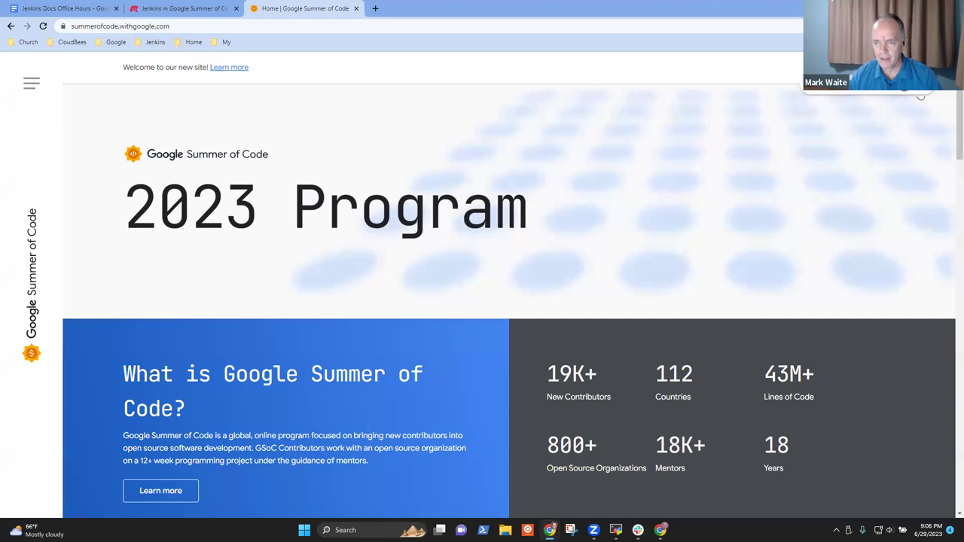
{"action": "left_click", "coordinate": [904, 67]}
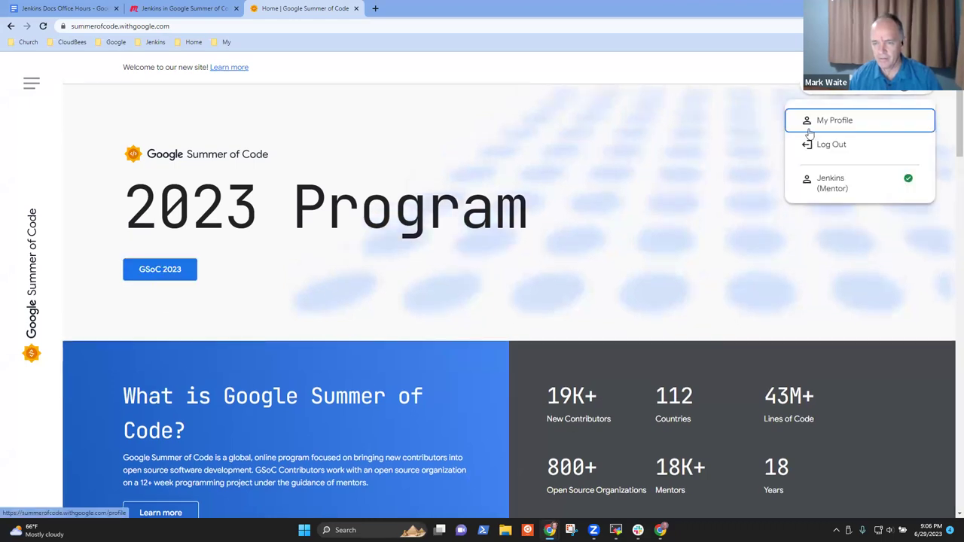
{"action": "left_click", "coordinate": [863, 104]}
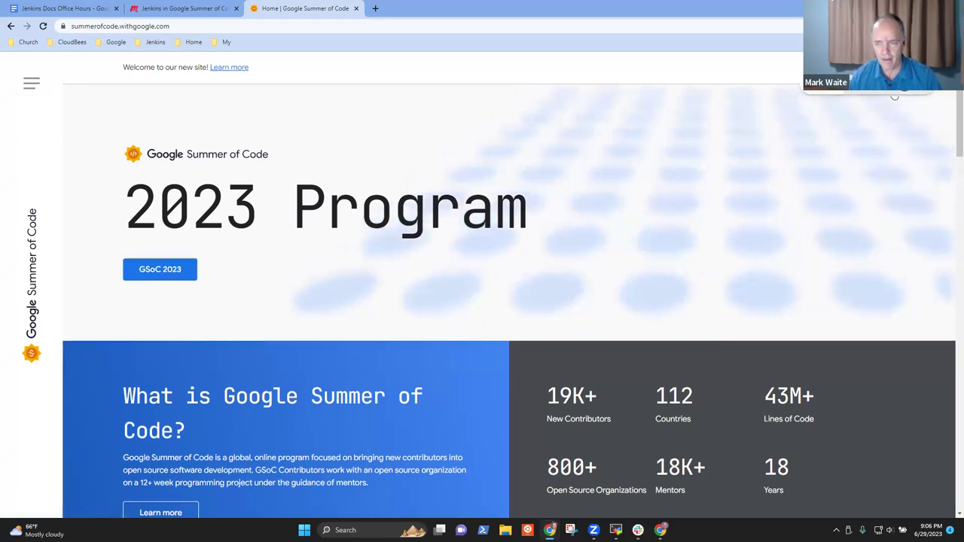
{"action": "left_click", "coordinate": [864, 104]}
{"action": "left_click", "coordinate": [821, 122]}
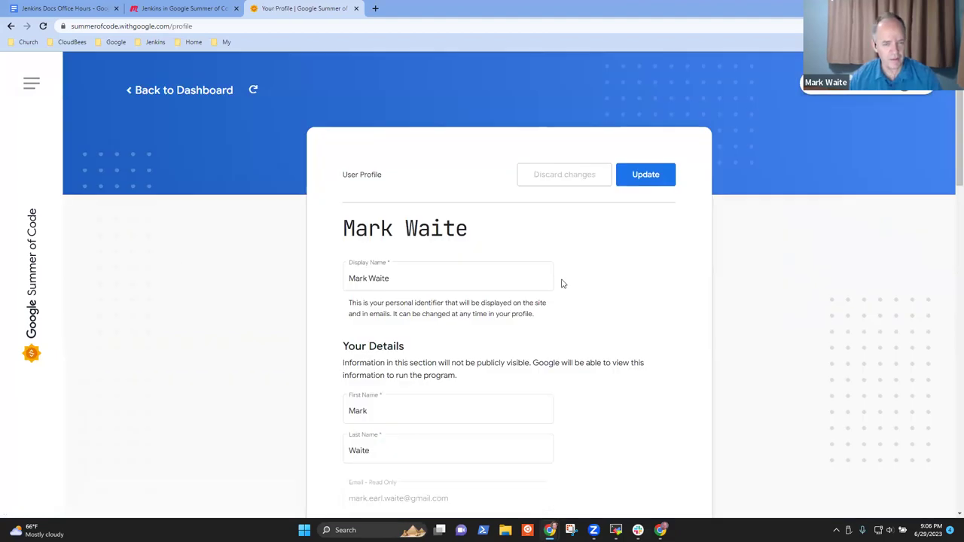
Look through the user profile for its settings, the role held in the 2023 program and the signed agreements
{"action": "scroll", "coordinate": [461, 309], "scroll_direction": "down", "scroll_amount": 3}
{"action": "scroll", "coordinate": [462, 309], "scroll_direction": "down", "scroll_amount": 4}
{"action": "scroll", "coordinate": [467, 319], "scroll_direction": "down", "scroll_amount": 2}
{"action": "scroll", "coordinate": [475, 320], "scroll_direction": "down", "scroll_amount": 4}
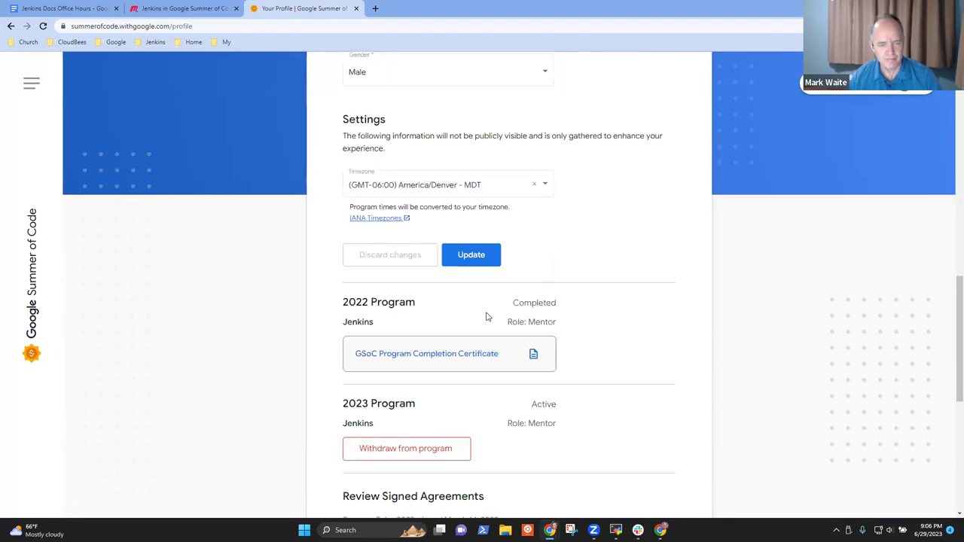
{"action": "scroll", "coordinate": [422, 309], "scroll_direction": "down", "scroll_amount": 3}
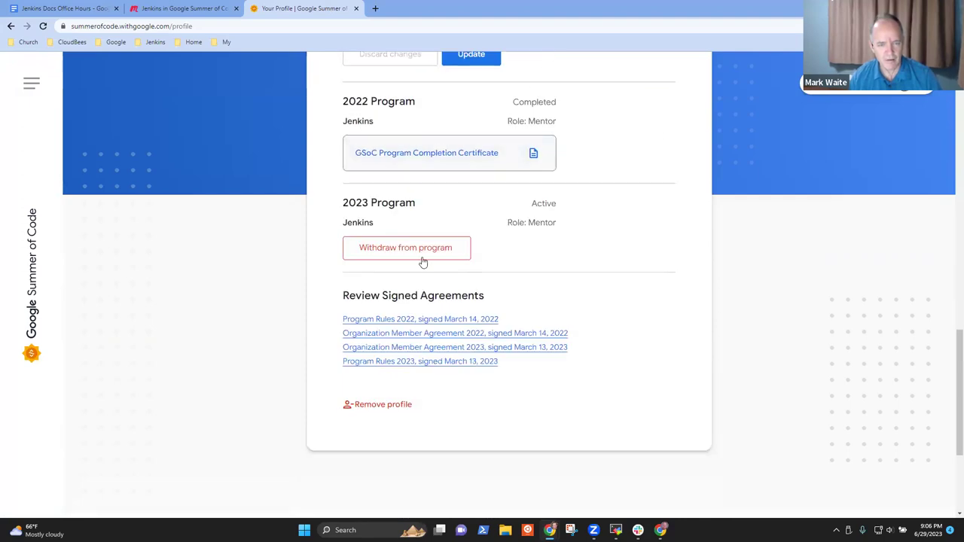
{"action": "double_click", "coordinate": [545, 222]}
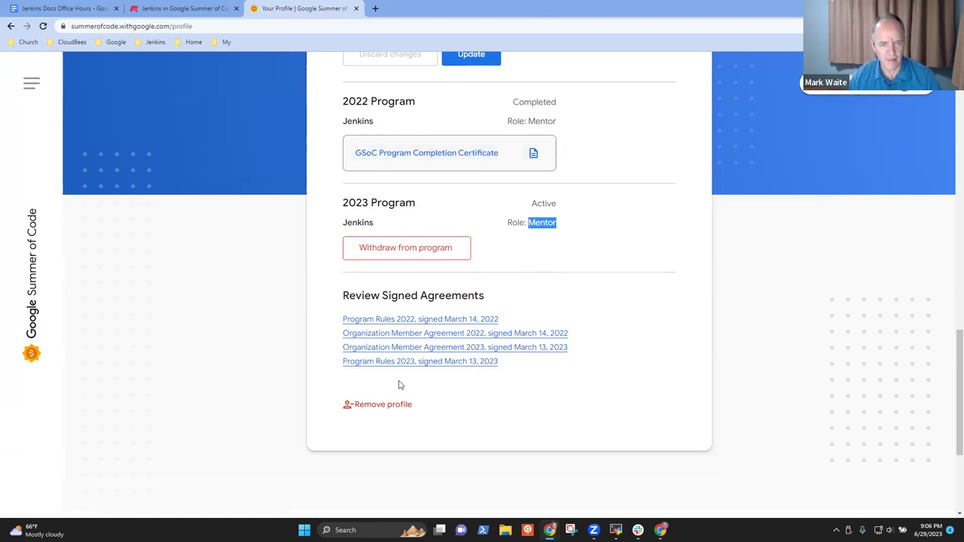
{"action": "scroll", "coordinate": [758, 276], "scroll_direction": "up", "scroll_amount": 15}
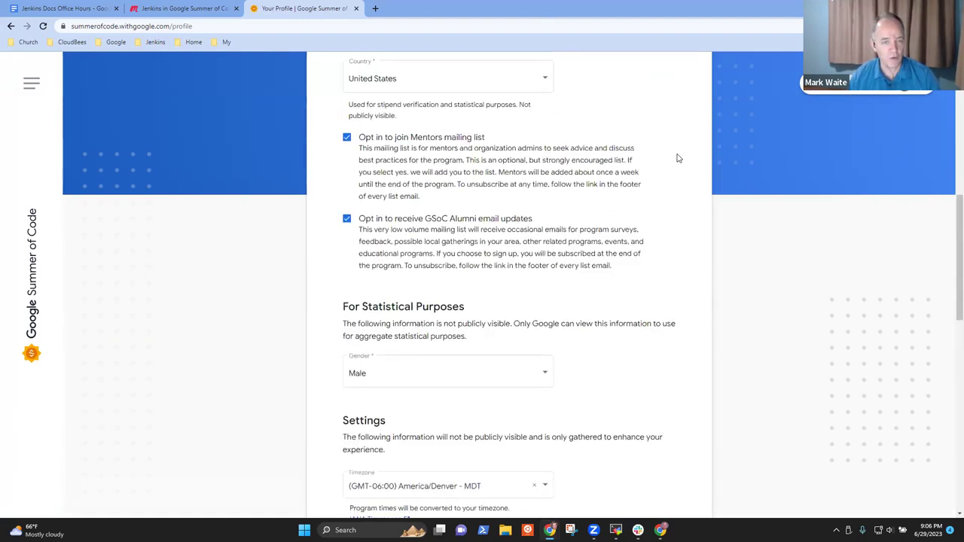
Open the Jenkins mentor dashboard, check the 2023 program details with its timeline, and return to the dashboard
{"action": "left_click", "coordinate": [31, 83]}
{"action": "left_click", "coordinate": [783, 177]}
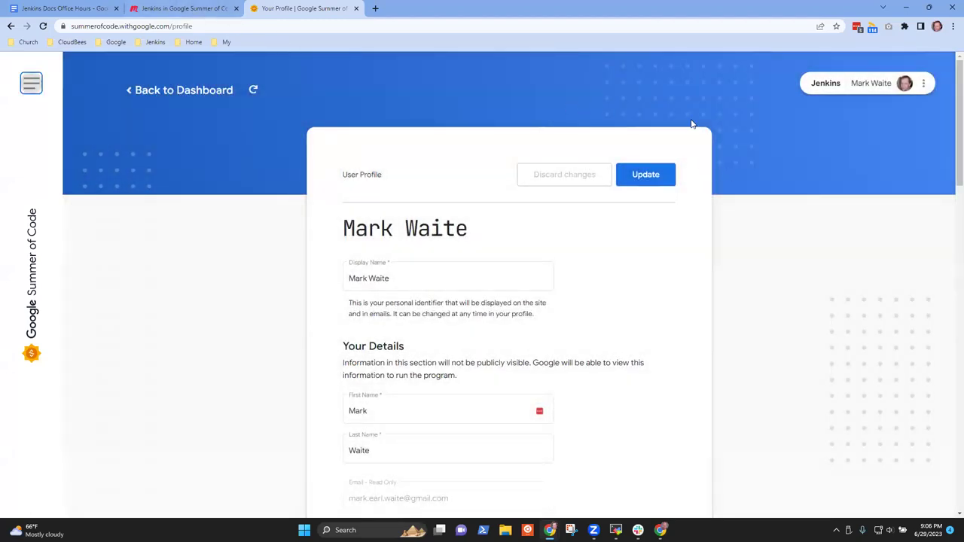
{"action": "left_click", "coordinate": [924, 83]}
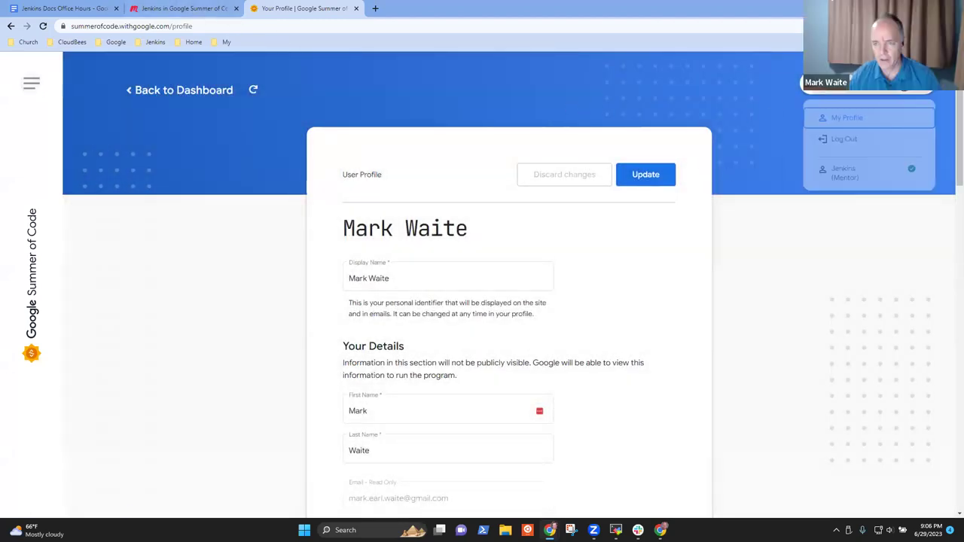
{"action": "left_click", "coordinate": [841, 189]}
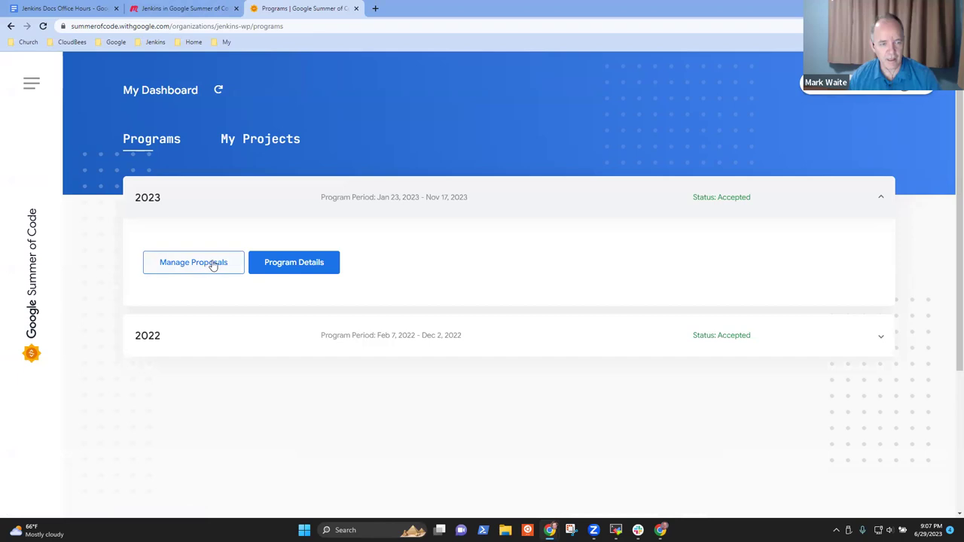
{"action": "left_click", "coordinate": [300, 262]}
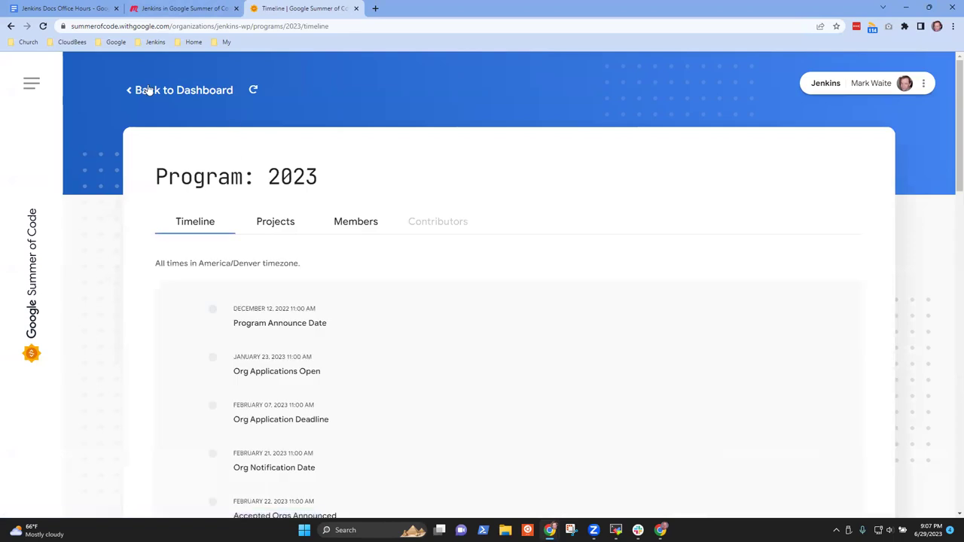
{"action": "left_click", "coordinate": [147, 91]}
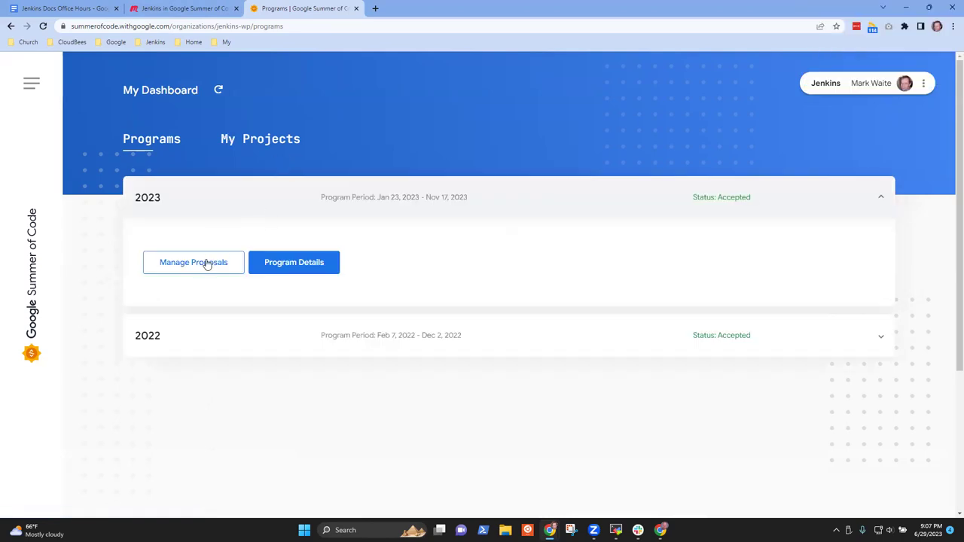
Open the 2023 contributor proposals and examine the proposal list and its filter options for anything about evaluations
{"action": "left_click", "coordinate": [205, 260]}
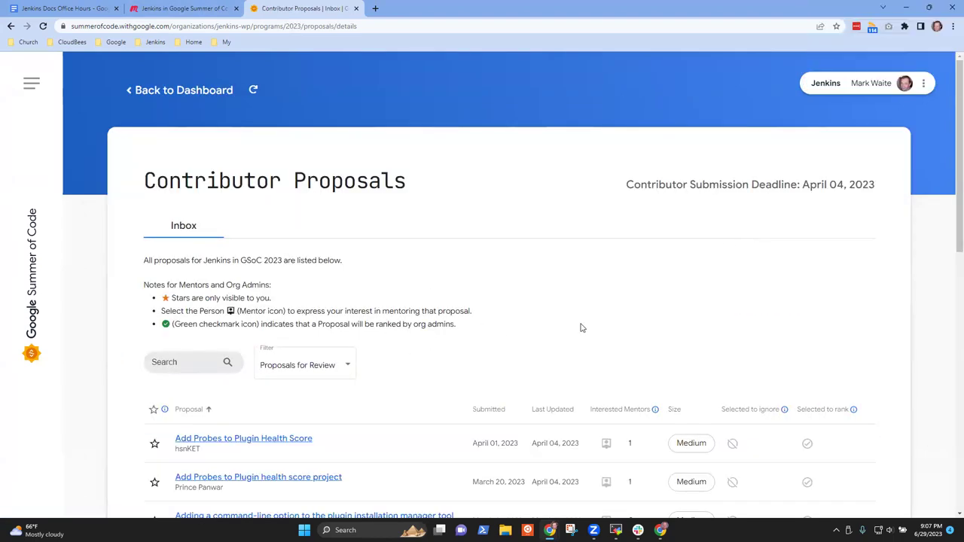
{"action": "scroll", "coordinate": [461, 322], "scroll_direction": "down", "scroll_amount": 7}
{"action": "scroll", "coordinate": [474, 318], "scroll_direction": "down", "scroll_amount": 1}
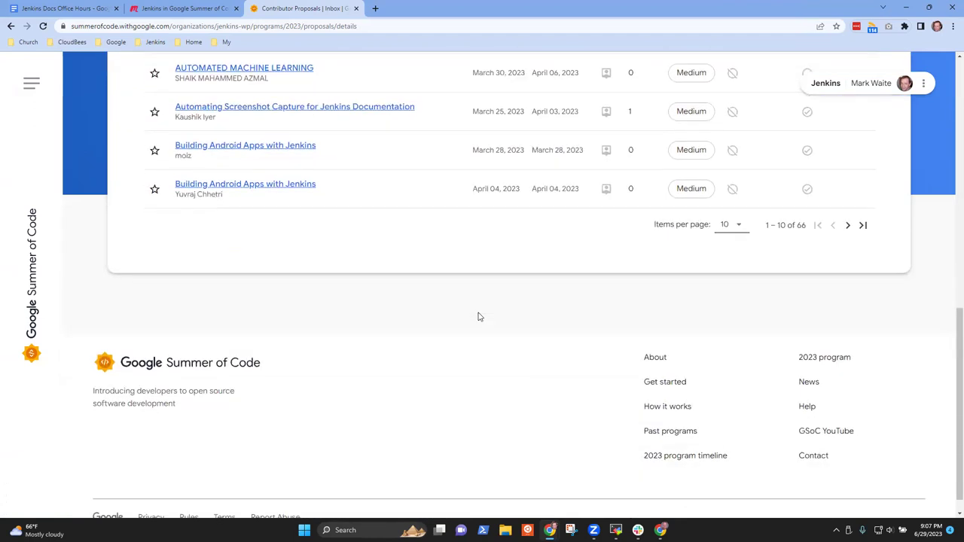
{"action": "scroll", "coordinate": [475, 318], "scroll_direction": "up", "scroll_amount": 5}
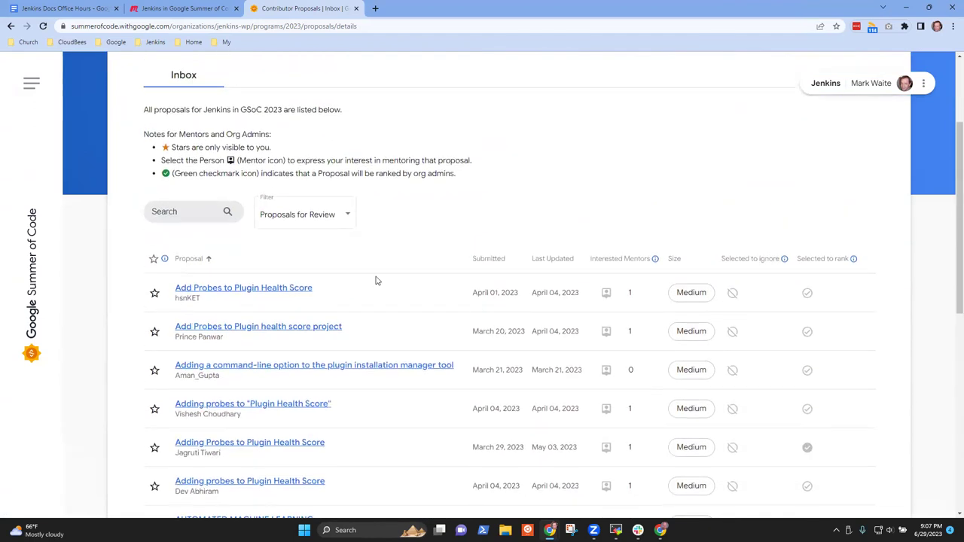
{"action": "left_click", "coordinate": [321, 208]}
{"action": "left_click", "coordinate": [430, 214]}
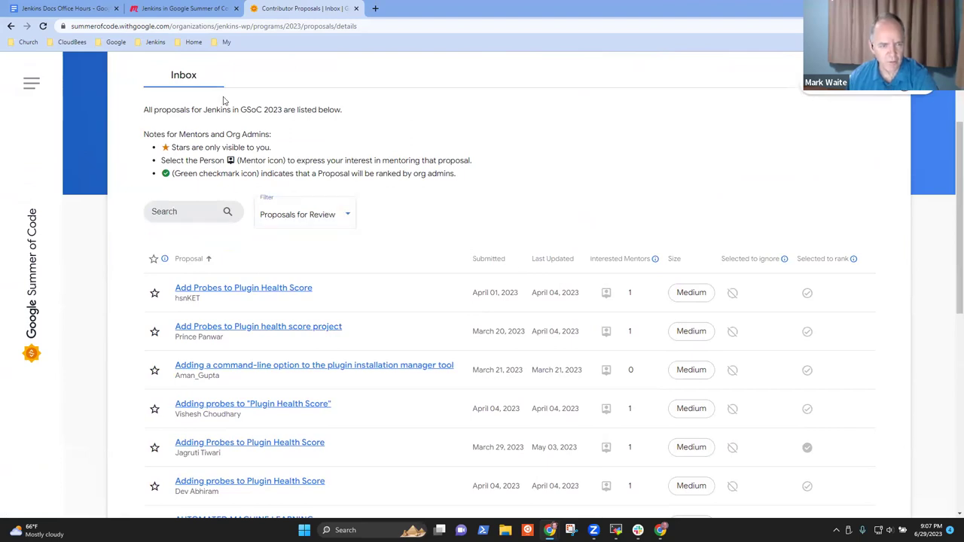
{"action": "scroll", "coordinate": [224, 120], "scroll_direction": "up", "scroll_amount": 2}
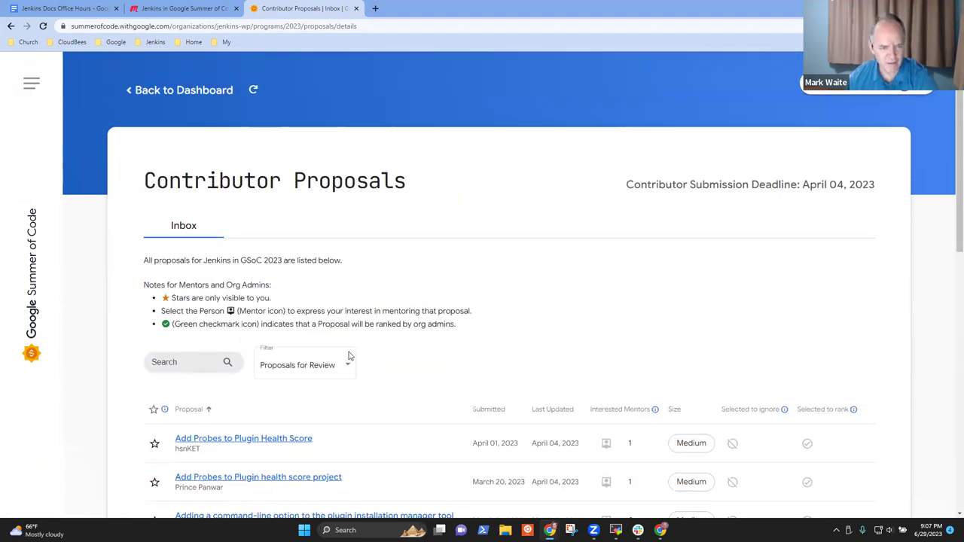
{"action": "left_click", "coordinate": [314, 366]}
{"action": "left_click", "coordinate": [314, 211]}
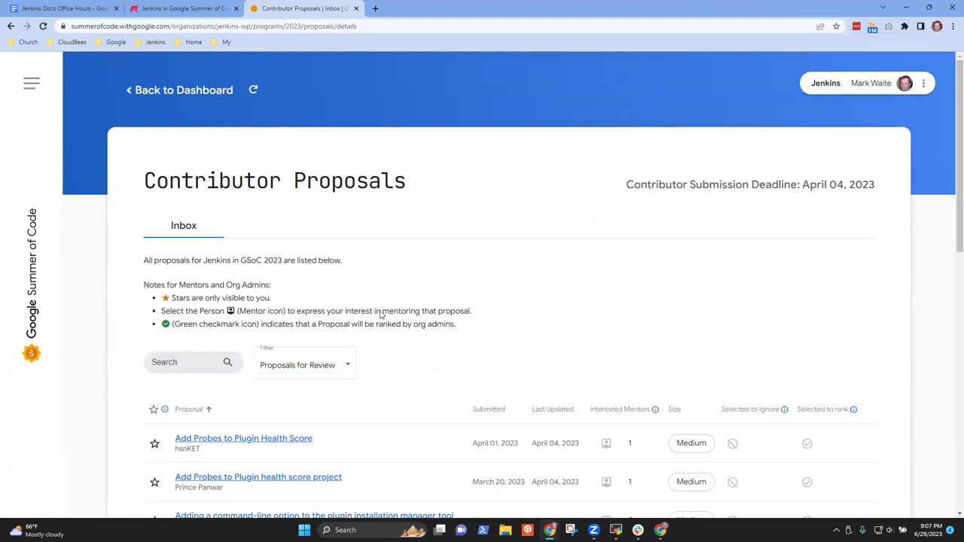
Return to the mentor dashboard and open the list of current projects to see their upcoming tasks
{"action": "left_click", "coordinate": [180, 90]}
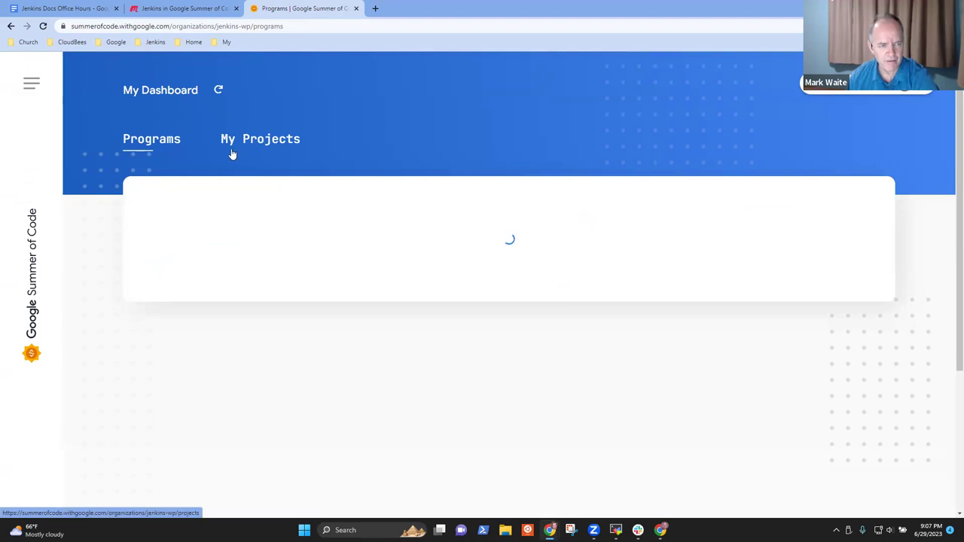
{"action": "left_click", "coordinate": [260, 143]}
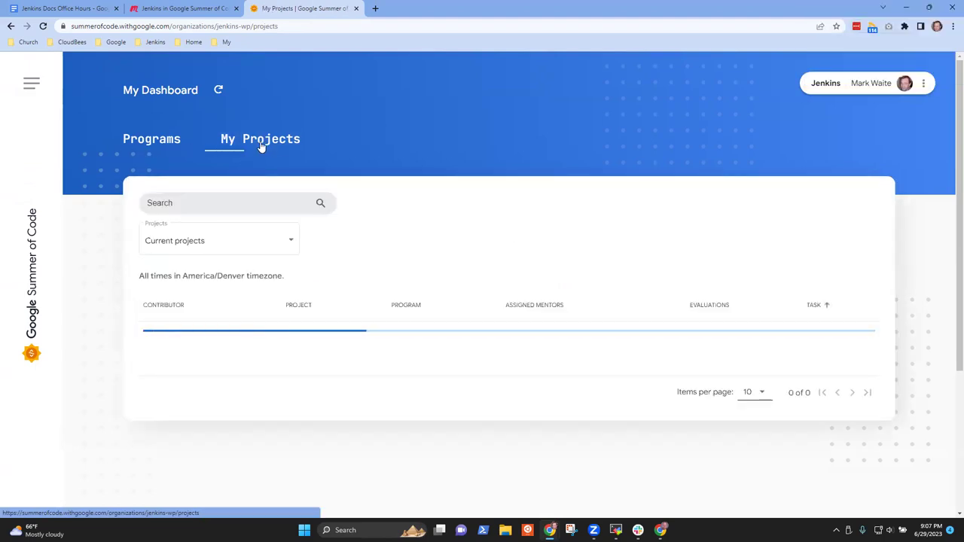
{"action": "scroll", "coordinate": [361, 218], "scroll_direction": "down", "scroll_amount": 3}
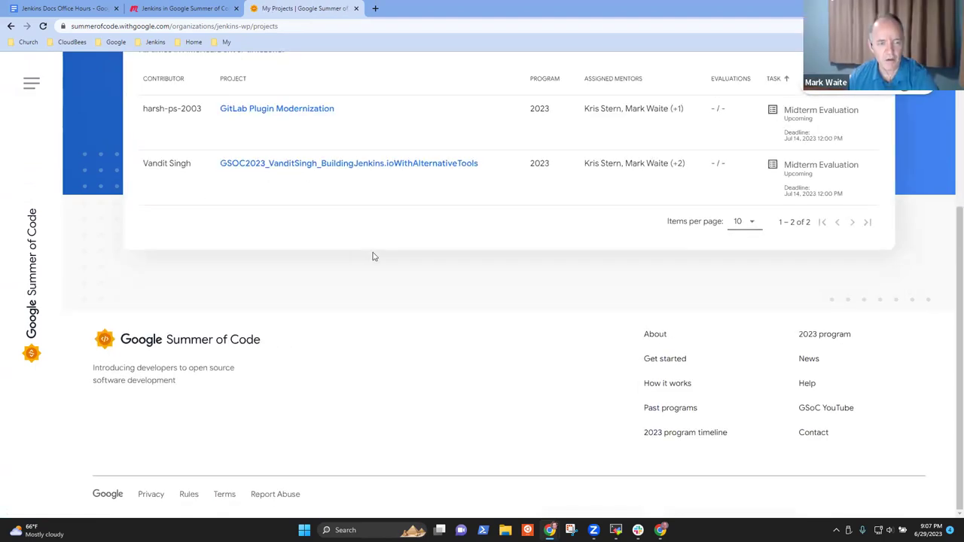
{"action": "scroll", "coordinate": [339, 260], "scroll_direction": "up", "scroll_amount": 2}
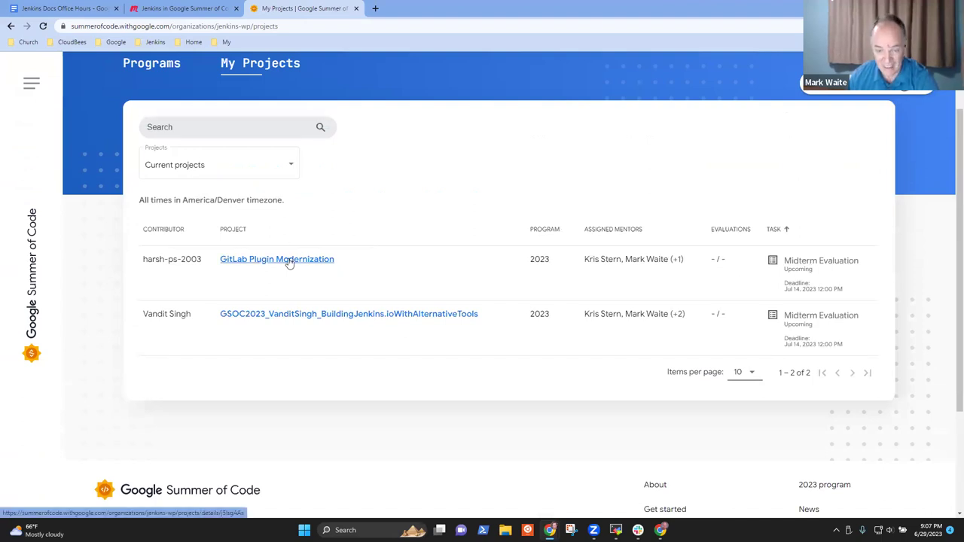
Open the GitLab Plugin Modernization project and look through its schedule, evaluation tasks and contributor proposal for the evaluation questions
{"action": "left_click", "coordinate": [289, 261]}
{"action": "scroll", "coordinate": [497, 279], "scroll_direction": "down", "scroll_amount": 3}
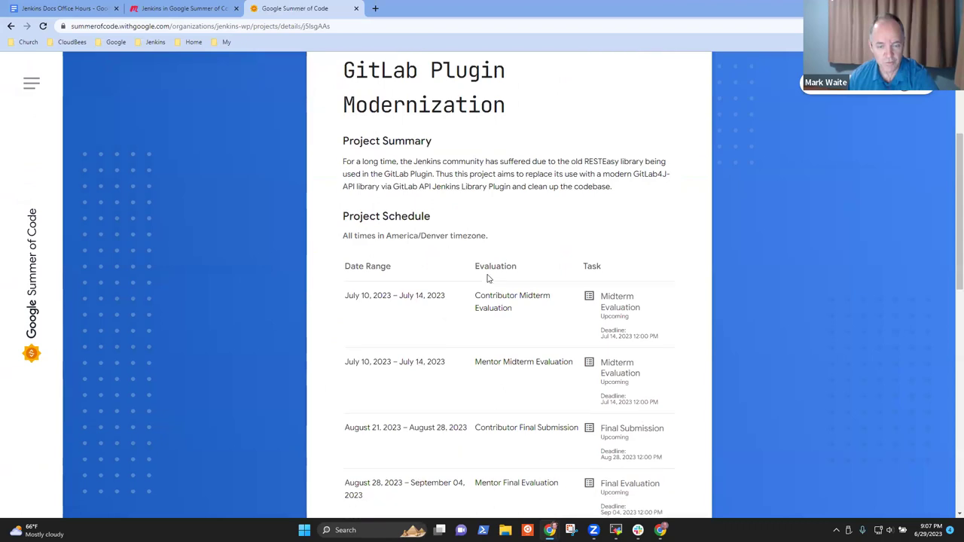
{"action": "scroll", "coordinate": [495, 275], "scroll_direction": "down", "scroll_amount": 5}
{"action": "scroll", "coordinate": [477, 280], "scroll_direction": "down", "scroll_amount": 2}
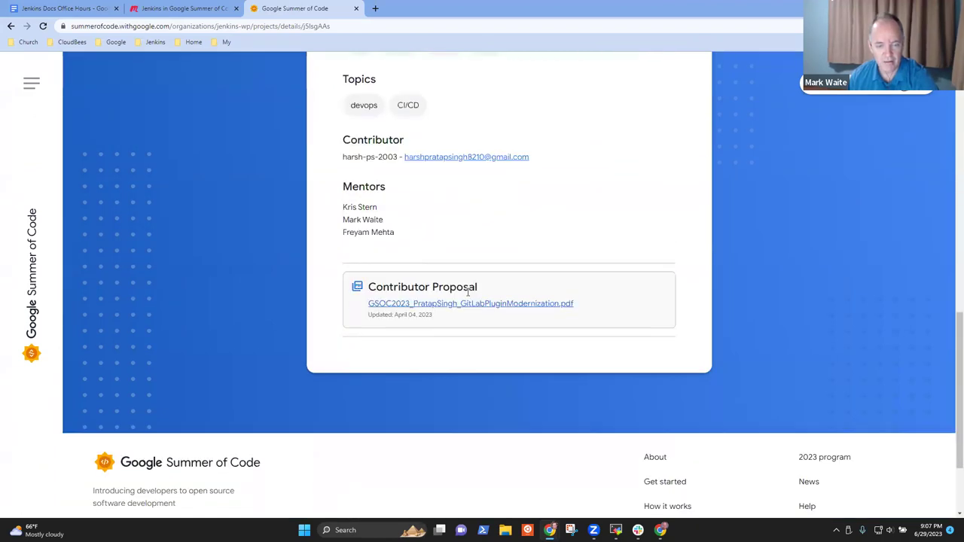
{"action": "scroll", "coordinate": [490, 295], "scroll_direction": "down", "scroll_amount": 1}
{"action": "scroll", "coordinate": [482, 292], "scroll_direction": "up", "scroll_amount": 2}
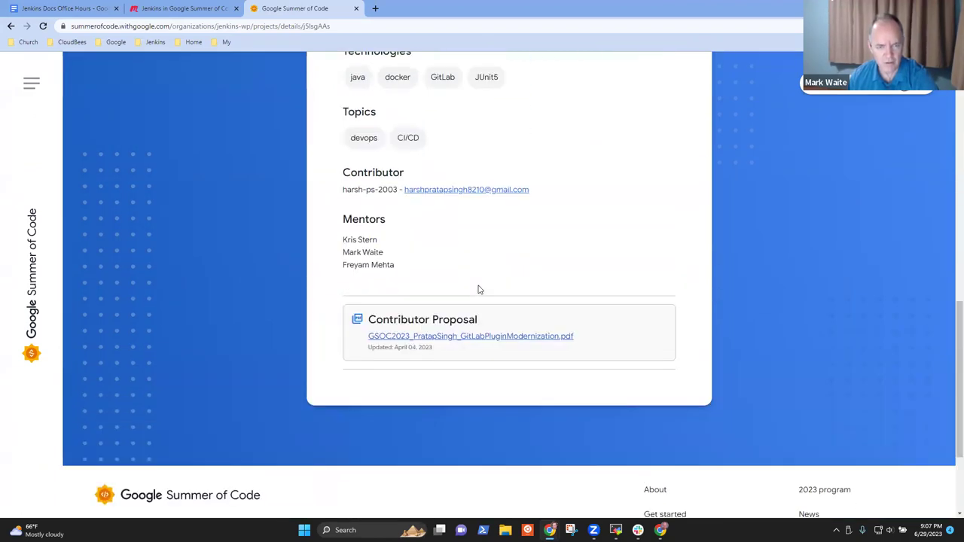
{"action": "scroll", "coordinate": [478, 289], "scroll_direction": "up", "scroll_amount": 2}
{"action": "scroll", "coordinate": [505, 288], "scroll_direction": "up", "scroll_amount": 5}
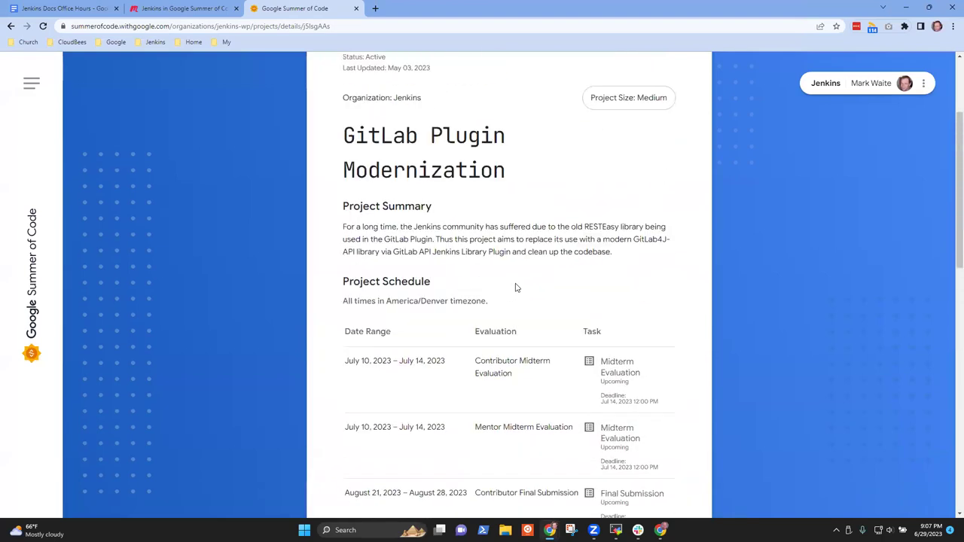
{"action": "scroll", "coordinate": [524, 271], "scroll_direction": "up", "scroll_amount": 2}
{"action": "scroll", "coordinate": [501, 268], "scroll_direction": "up", "scroll_amount": 1}
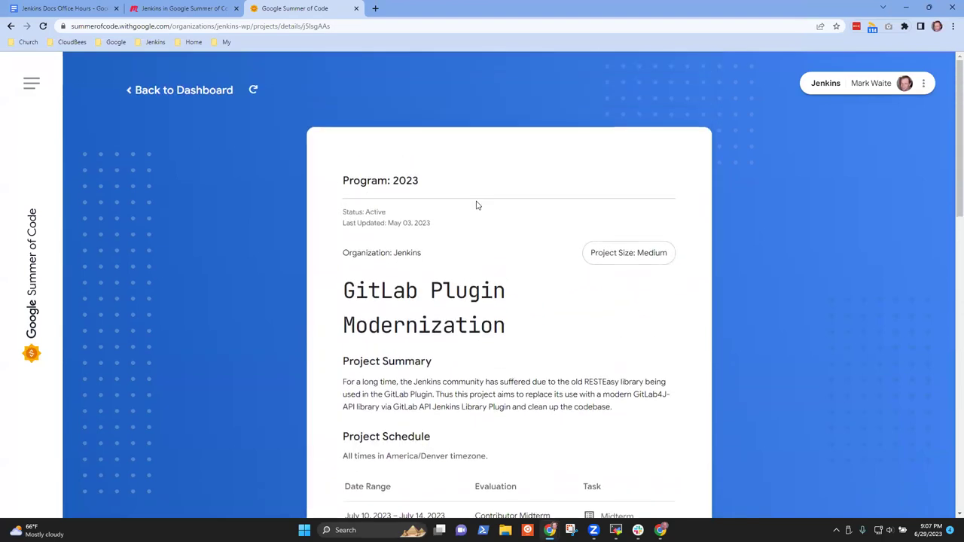
Go back to the list of assigned projects and check the midterm evaluation tasks and their deadlines
{"action": "left_click", "coordinate": [202, 91]}
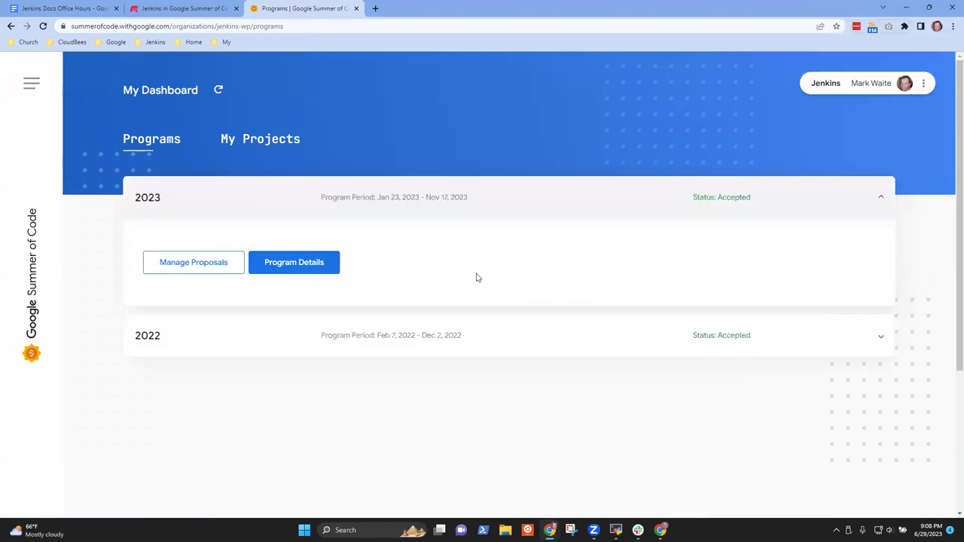
{"action": "left_click", "coordinate": [278, 147]}
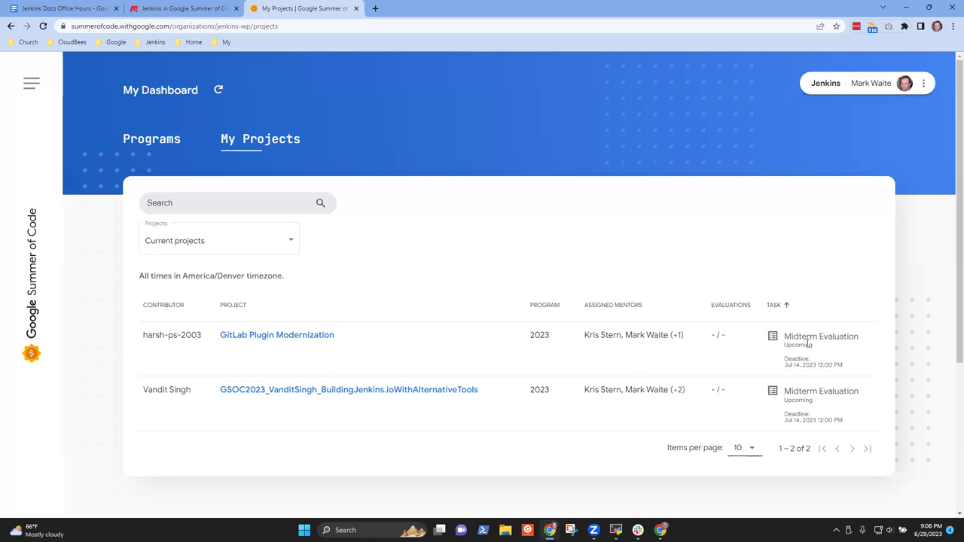
{"action": "left_click_drag", "start_coordinate": [796, 362], "coordinate": [838, 362]}
{"action": "left_click", "coordinate": [784, 282]}
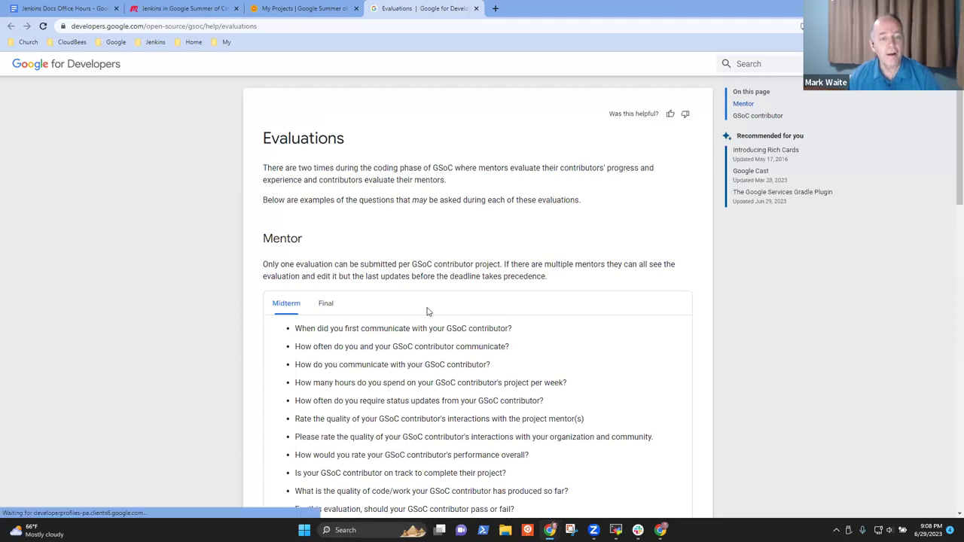
Read through the mentor midterm questions on the Google for Developers Evaluations help page
{"action": "scroll", "coordinate": [512, 280], "scroll_direction": "down", "scroll_amount": 1}
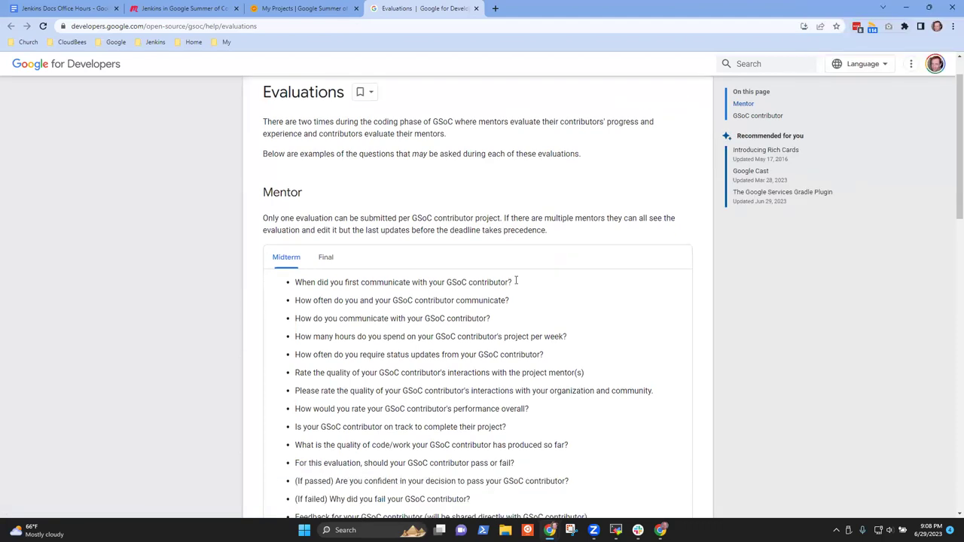
{"action": "scroll", "coordinate": [512, 279], "scroll_direction": "down", "scroll_amount": 2}
{"action": "scroll", "coordinate": [518, 275], "scroll_direction": "up", "scroll_amount": 2}
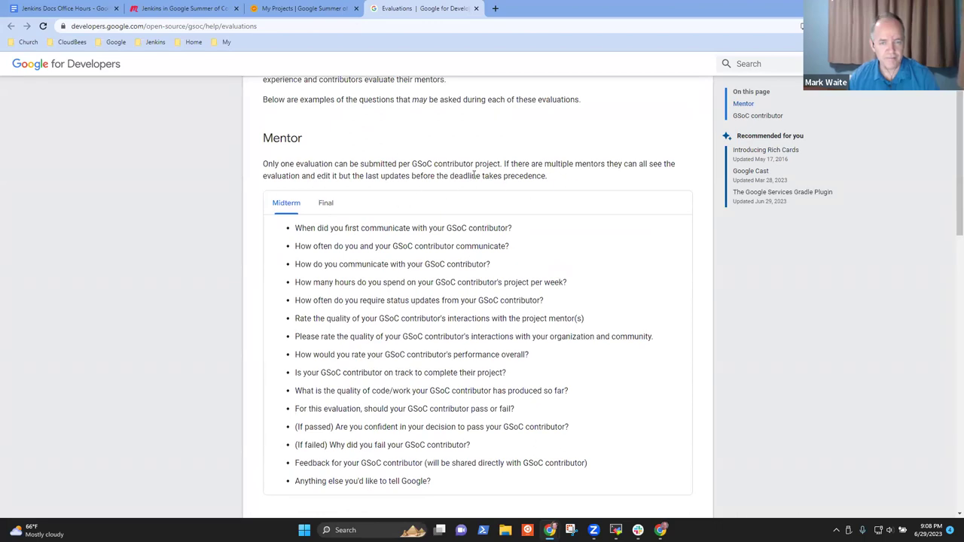
{"action": "scroll", "coordinate": [399, 258], "scroll_direction": "down", "scroll_amount": 2}
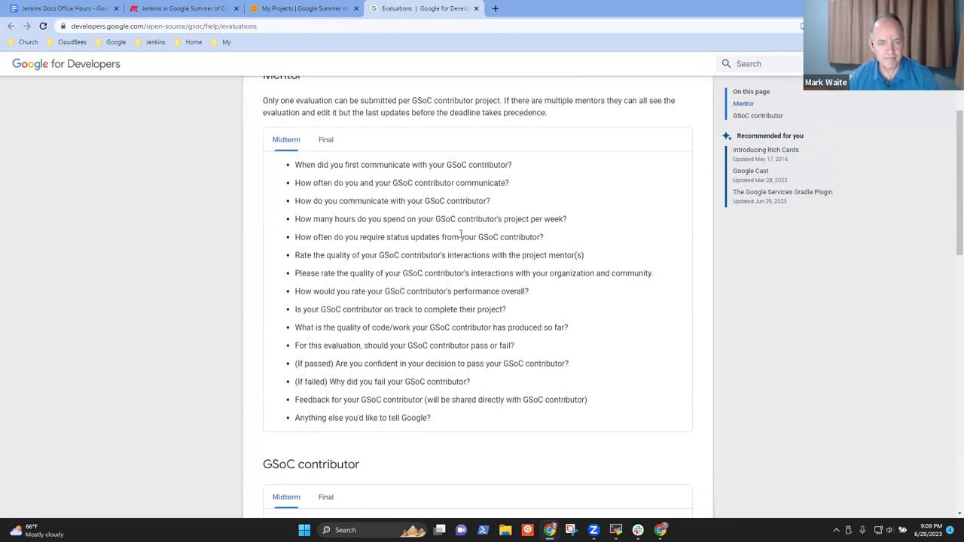
{"action": "scroll", "coordinate": [482, 232], "scroll_direction": "up", "scroll_amount": 1}
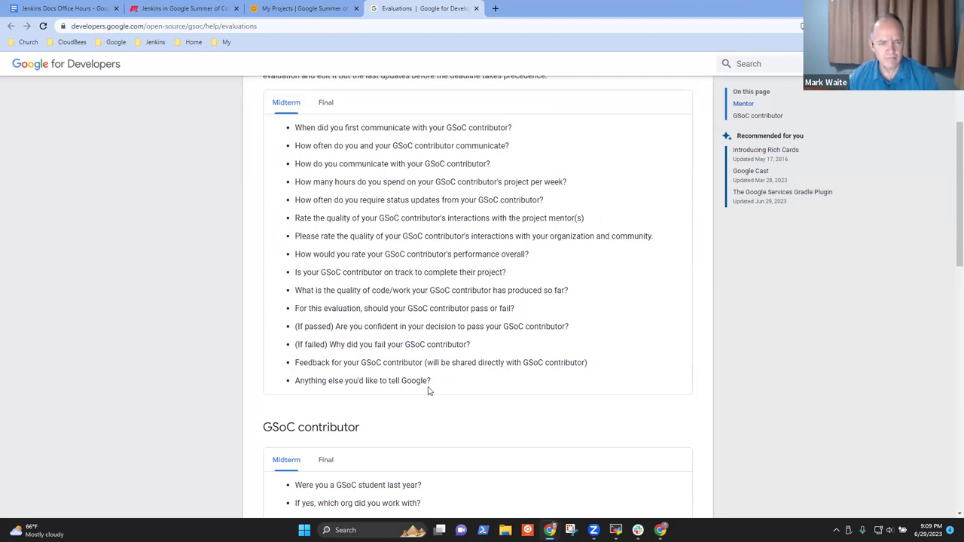
{"action": "scroll", "coordinate": [466, 345], "scroll_direction": "up", "scroll_amount": 1}
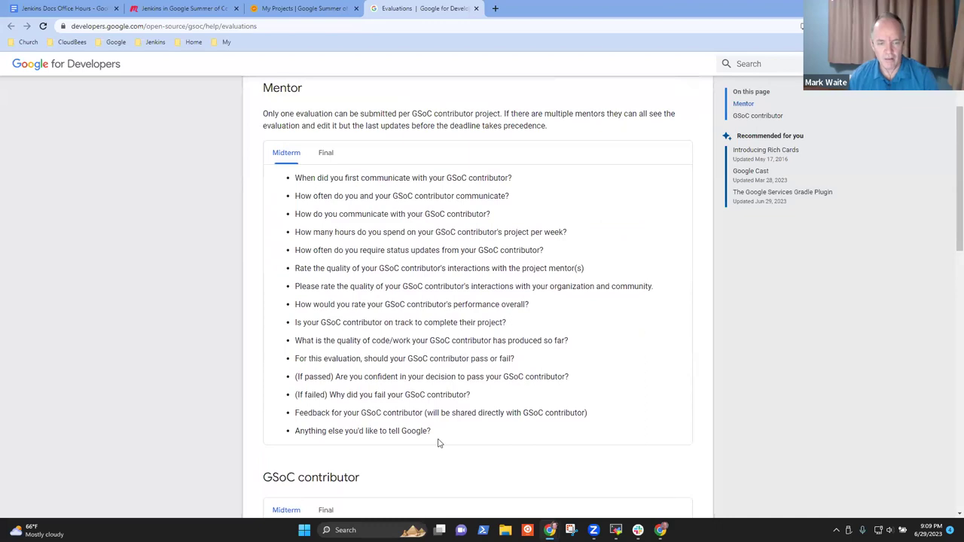
Copy all mentor midterm questions into the meeting notes as sub-bullets of "Can see the evaluation questions now"
{"action": "left_click_drag", "start_coordinate": [440, 441], "coordinate": [299, 180]}
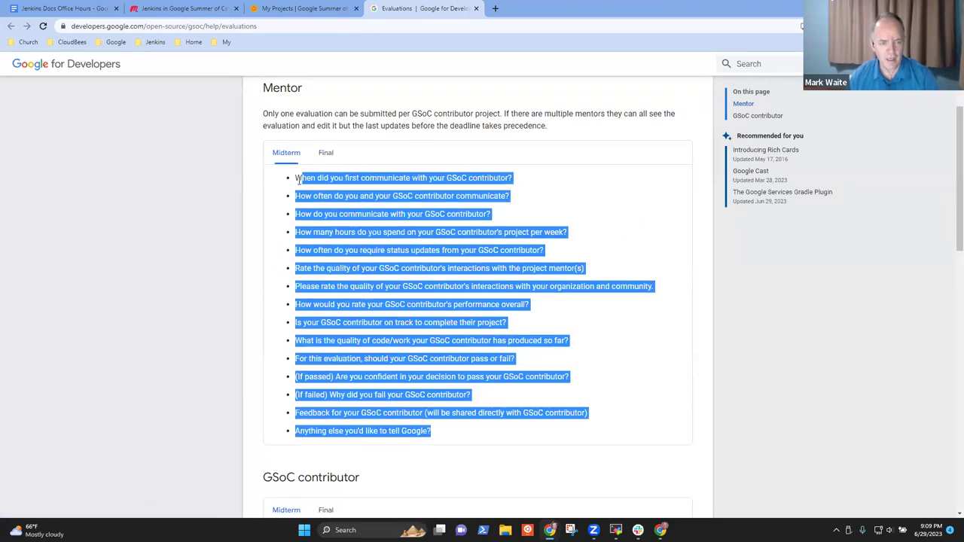
{"action": "left_click", "coordinate": [57, 9]}
{"action": "key", "text": "Return"}
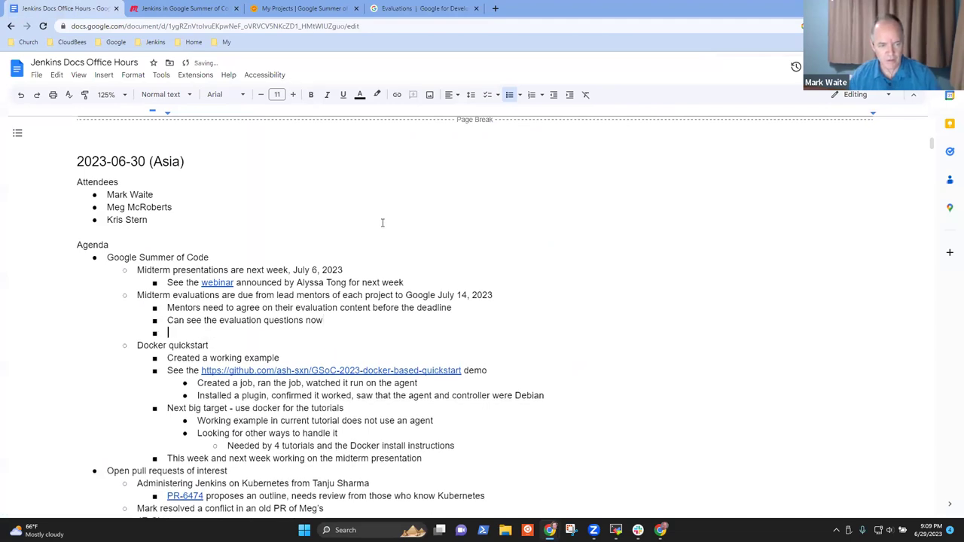
{"action": "key", "text": "Tab"}
{"action": "type", "text": "When did you first communicate with your GSoC contributor? How often do you and your GSoC contributor communicate? How do you communicate with your GSoC contributor? How many hours do you spend on your GSoC contributor's project per week? How often do you require status updates from your GSoC contributor? Rate the quality of your GSoC contributor's interactions with the project mentor(s) Please rate the quality of your GSoC contributor's interactions with your organization and community. How would you rate your GSoC contributor's performance overall? Is your GSoC contributor on track to complete their project? What is the quality of code/work your GSoC contributor has produced so far? For this evaluation, should your GSoC contributor pass or fail? (If passed) Are you confident in your decision to pass your GSoC contributor? (If failed) Why did you fail your GSoC contributor? Feedback for your GSoC contributor (will be shared directly with GSoC contributor) Anything else you'd like to tell Google?"}
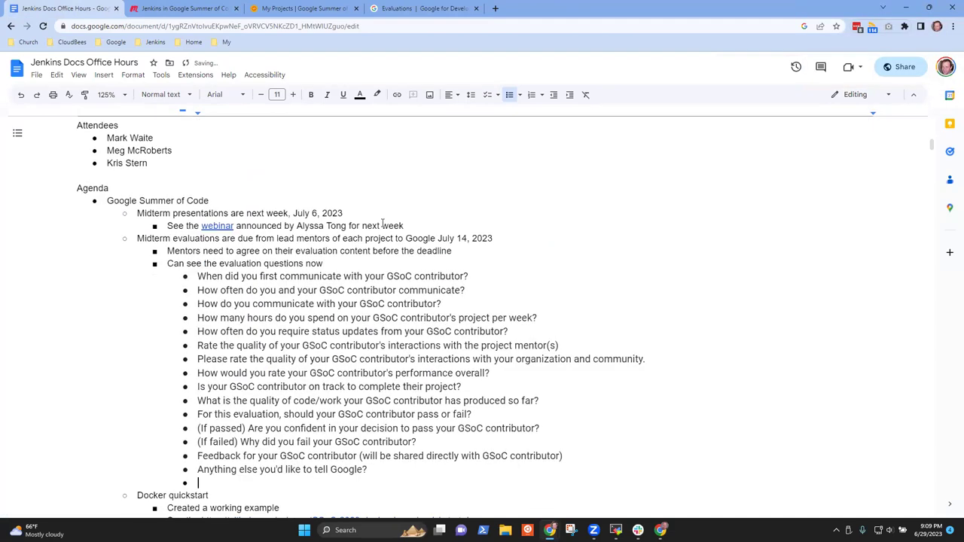
{"action": "key", "text": "BackSpace"}
{"action": "key", "text": "BackSpace"}
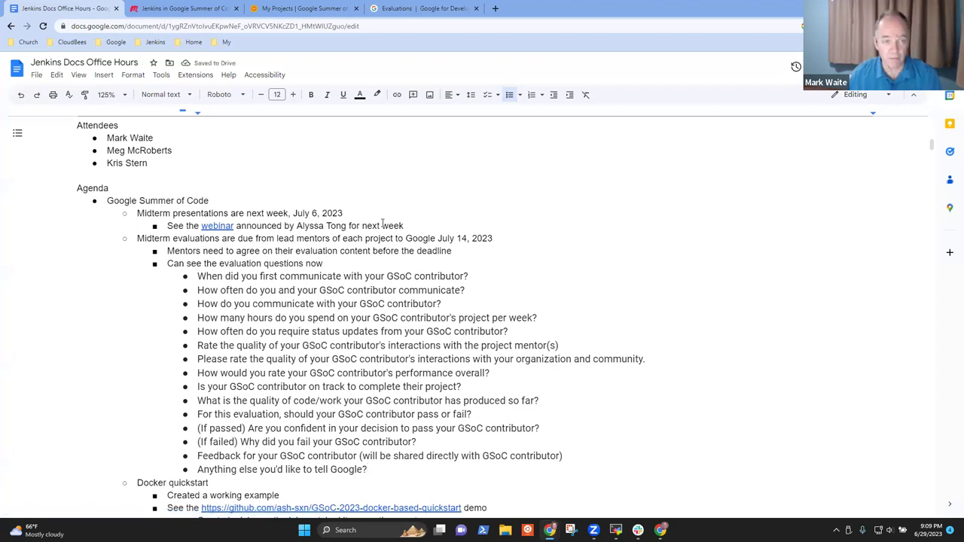
Copy the Evaluations page address and insert "midterm" before "evaluation questions" in the meeting notes
{"action": "left_click", "coordinate": [418, 8]}
{"action": "left_click", "coordinate": [276, 27]}
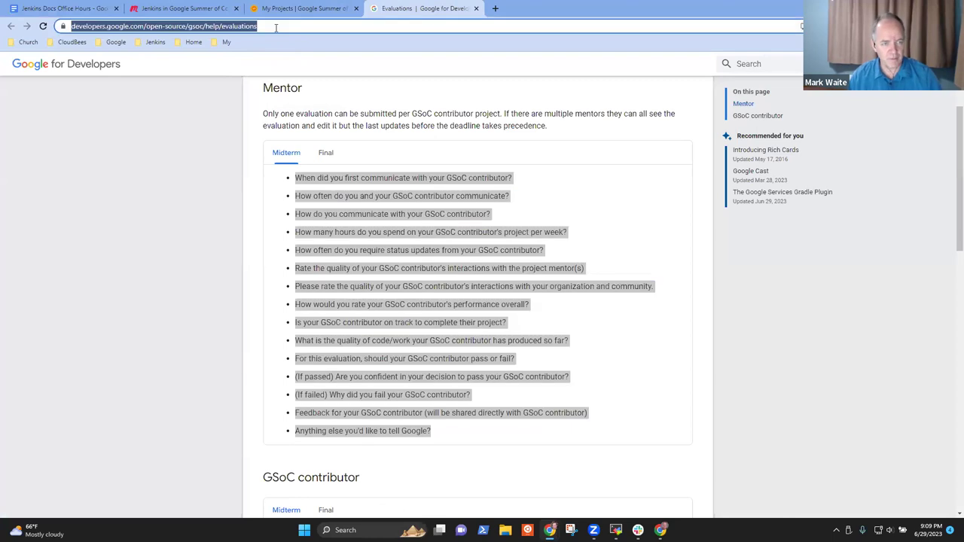
{"action": "left_click", "coordinate": [45, 9]}
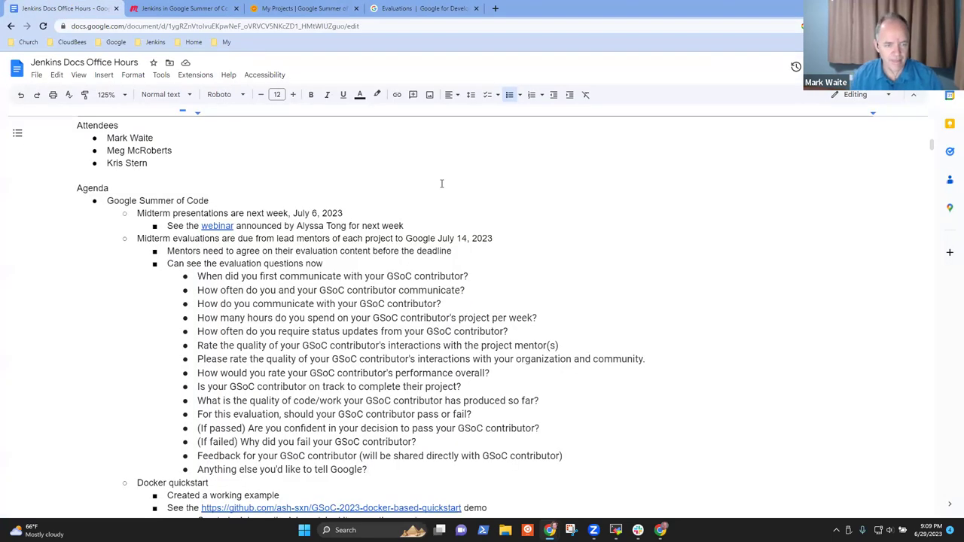
{"action": "key", "text": "Up"}
{"action": "key", "text": "Up"}
{"action": "key", "text": "Up"}
{"action": "key", "text": "Up"}
{"action": "key", "text": "Up"}
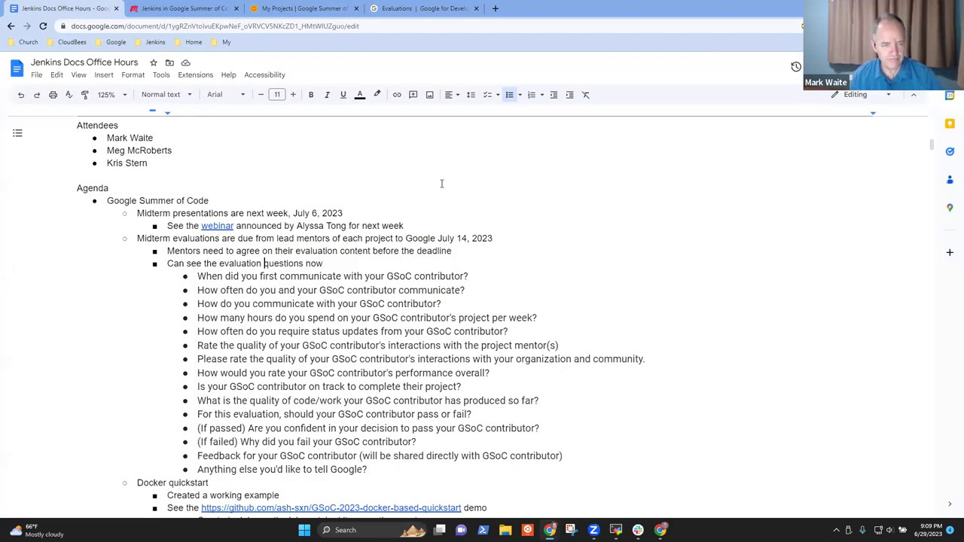
{"action": "type", "text": "midtermn"}
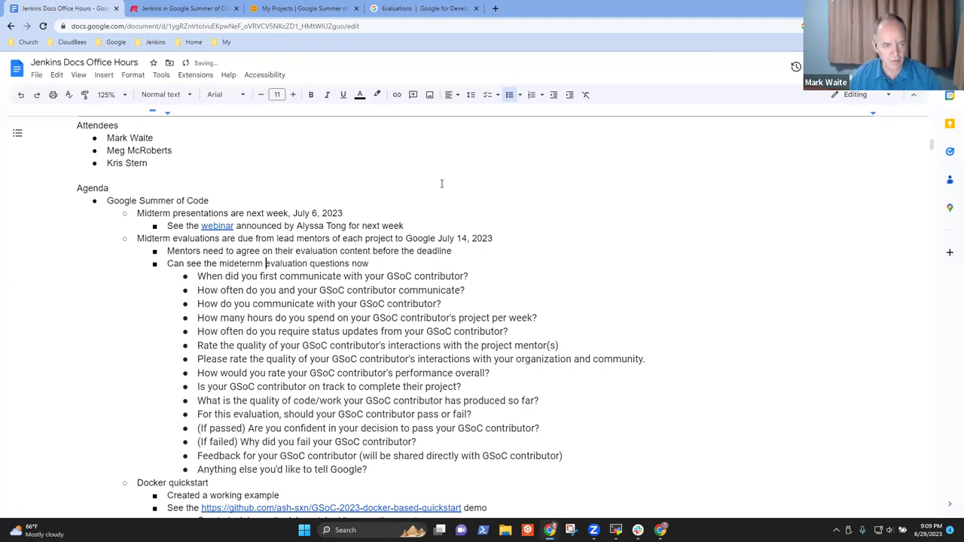
{"action": "key", "text": "ctrl+z"}
{"action": "type", "text": "midterm"}
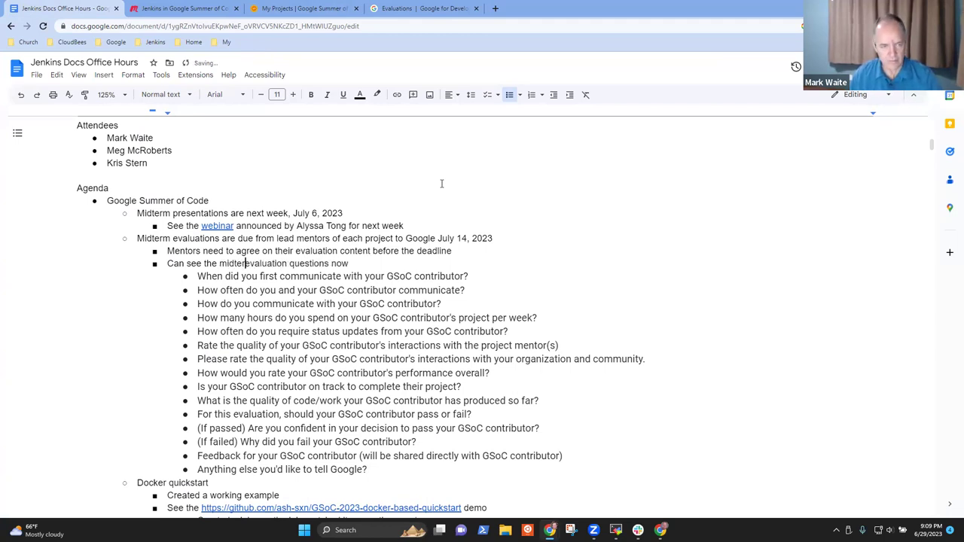
Link the words "midterm evaluation questions" to developers.google.com/open-source/gsoc/help/evaluations
{"action": "key", "text": "ctrl+shift+Left"}
{"action": "key", "text": "ctrl+shift+Right"}
{"action": "key", "text": "ctrl+shift+Right"}
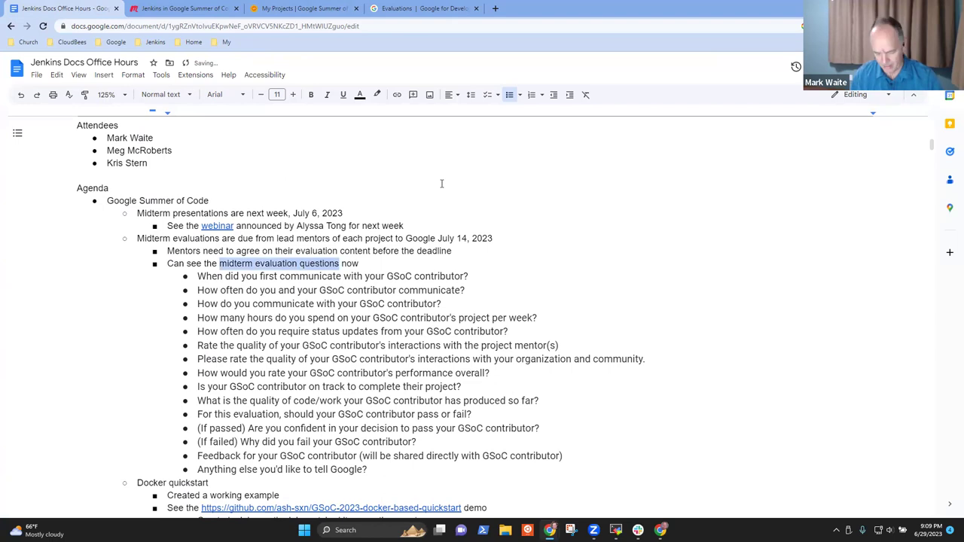
{"action": "key", "text": "ctrl+k"}
{"action": "key", "text": "ctrl+v"}
{"action": "key", "text": "Return"}
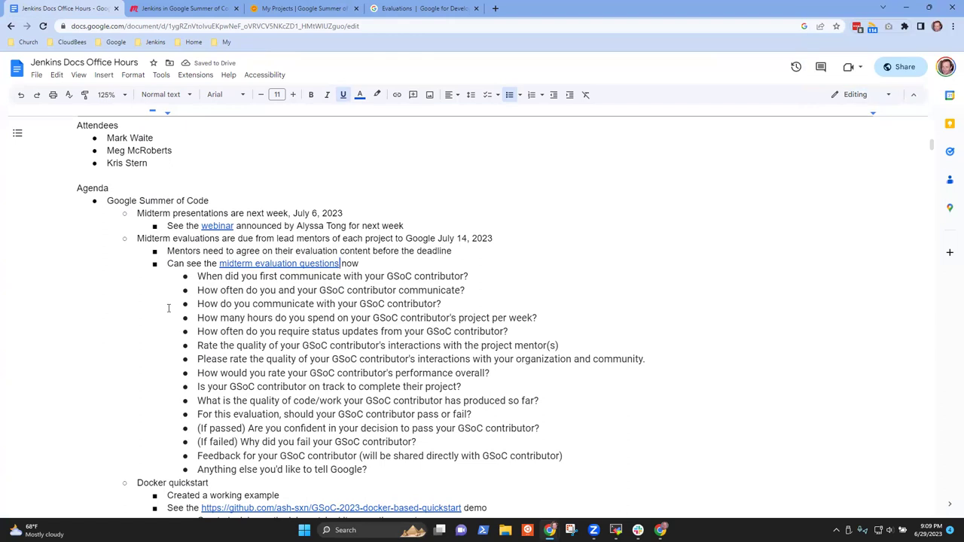
{"action": "scroll", "coordinate": [179, 299], "scroll_direction": "down", "scroll_amount": 1}
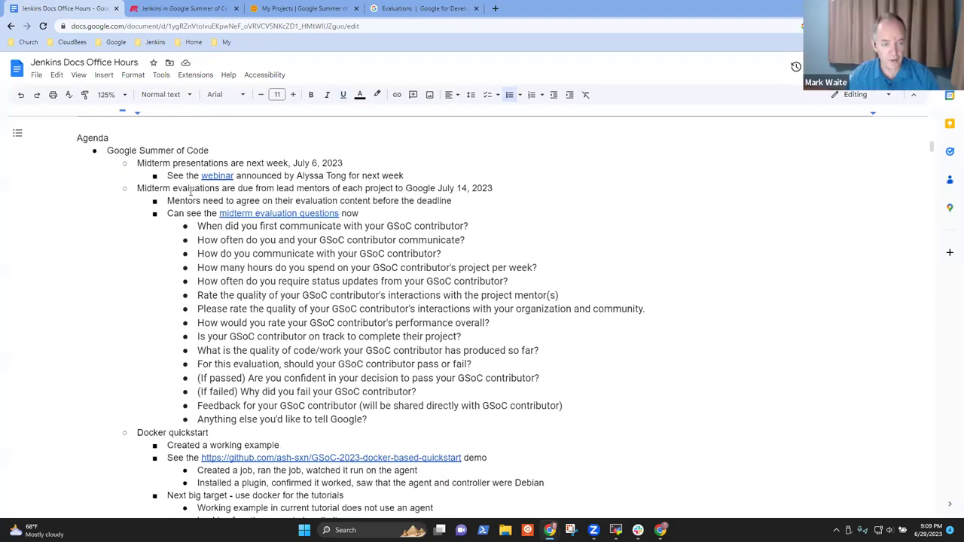
{"action": "triple_click", "coordinate": [191, 191]}
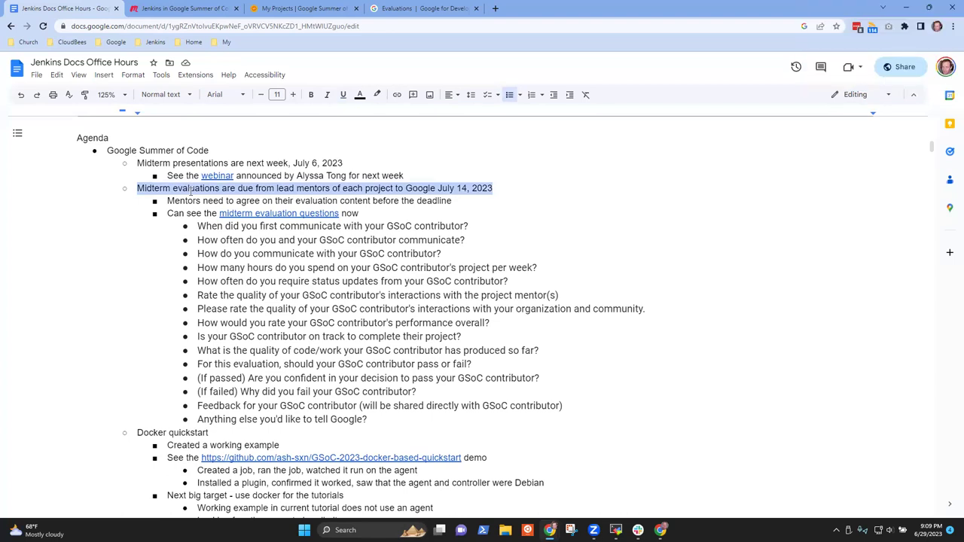
{"action": "key", "text": "Down"}
{"action": "key", "text": "Down"}
{"action": "key", "text": "Down"}
{"action": "key", "text": "Down"}
{"action": "key", "text": "Down"}
{"action": "key", "text": "Down"}
{"action": "key", "text": "Down"}
{"action": "key", "text": "Down"}
{"action": "key", "text": "Down"}
{"action": "key", "text": "Down"}
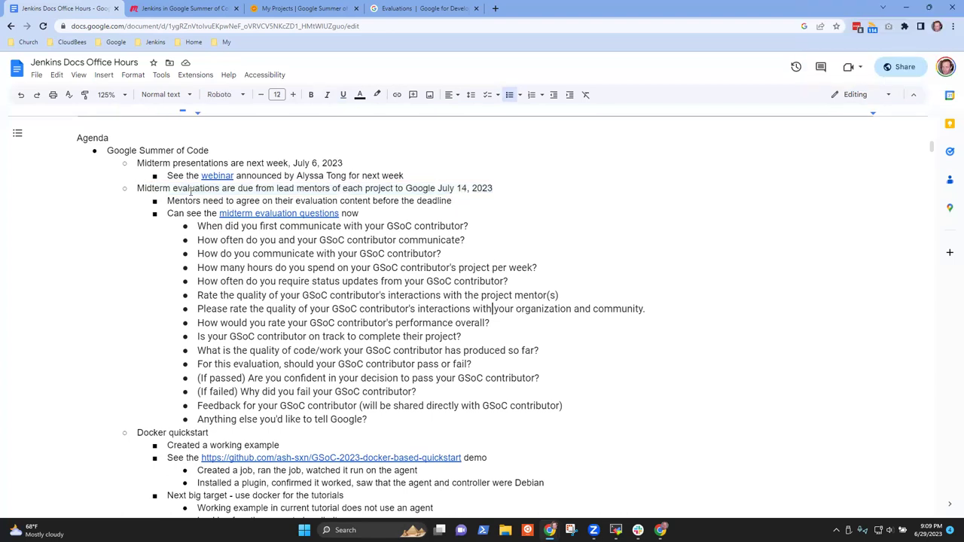
{"action": "key", "text": "Down"}
{"action": "key", "text": "Return"}
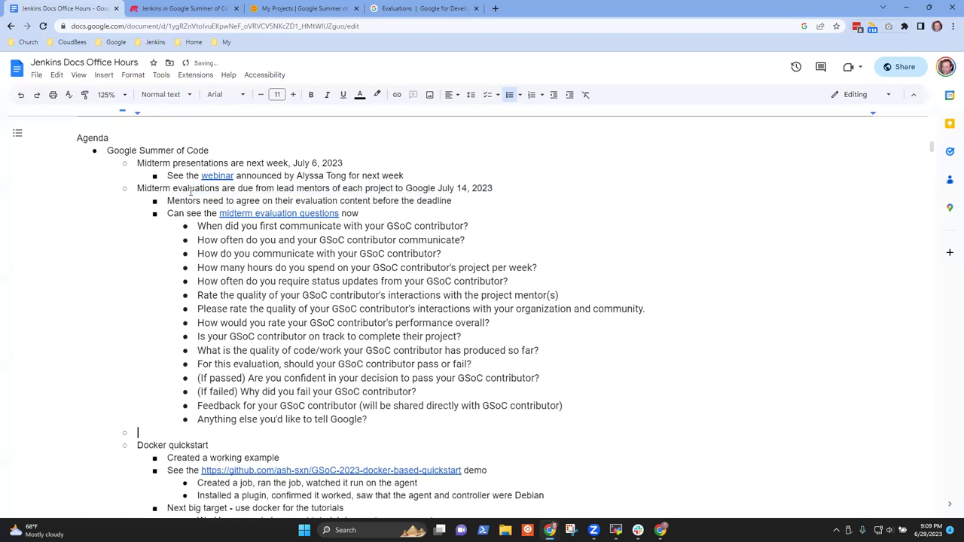
{"action": "key", "text": "BackSpace"}
{"action": "key", "text": "BackSpace"}
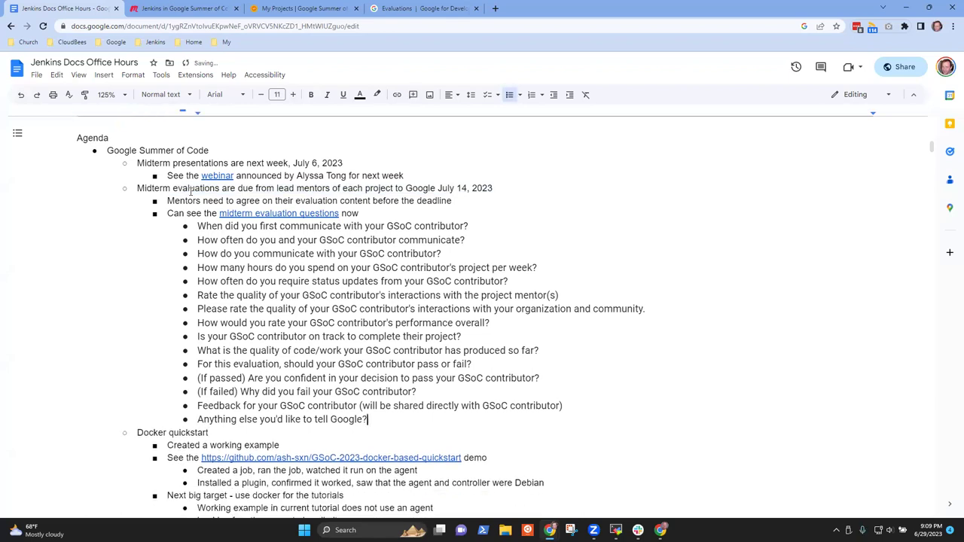
Add the bullet "Building jenkins.io with alternate tools" after the Docker quickstart items, with an empty sub-bullet beneath it
{"action": "scroll", "coordinate": [206, 204], "scroll_direction": "down", "scroll_amount": 2}
{"action": "key", "text": "Down"}
{"action": "key", "text": "Down"}
{"action": "key", "text": "Down"}
{"action": "key", "text": "Down"}
{"action": "key", "text": "Down"}
{"action": "key", "text": "Down"}
{"action": "key", "text": "Down"}
{"action": "key", "text": "Down"}
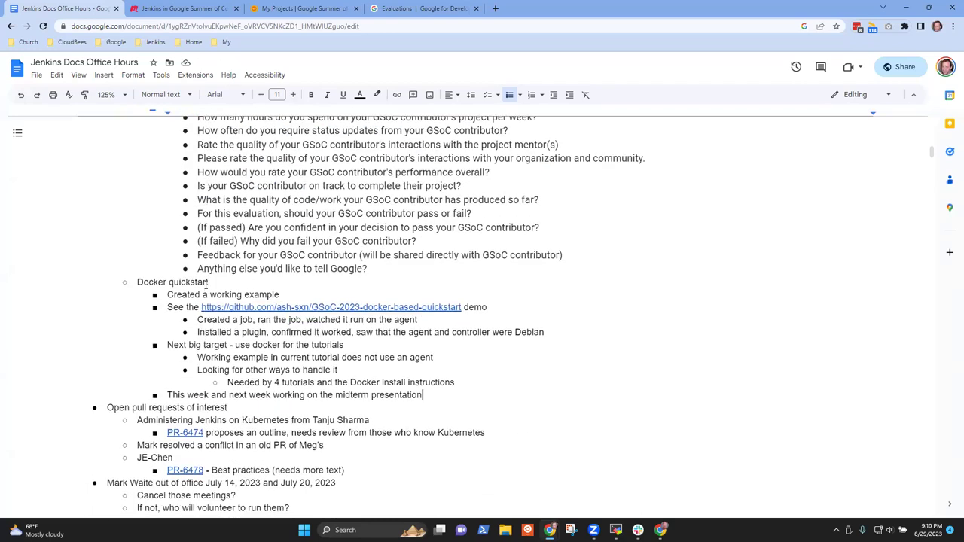
{"action": "key", "text": "End"}
{"action": "key", "text": "Return"}
{"action": "type", "text": "Building "}
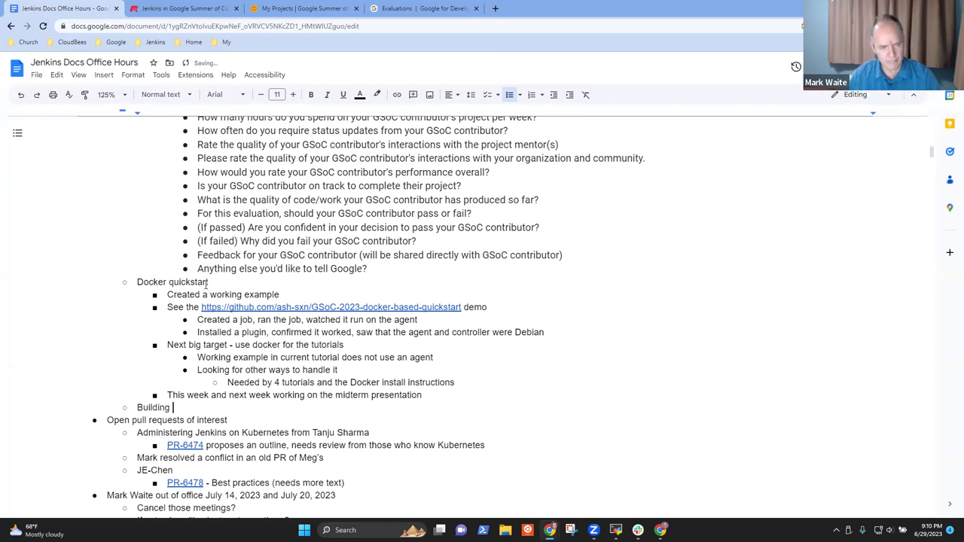
{"action": "type", "text": "jenkins.io with"}
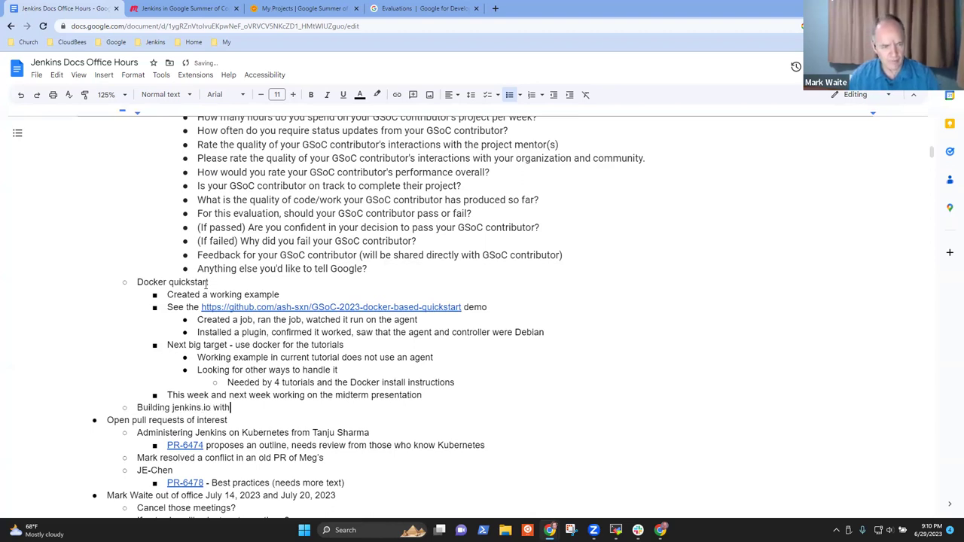
{"action": "type", "text": " alternate "}
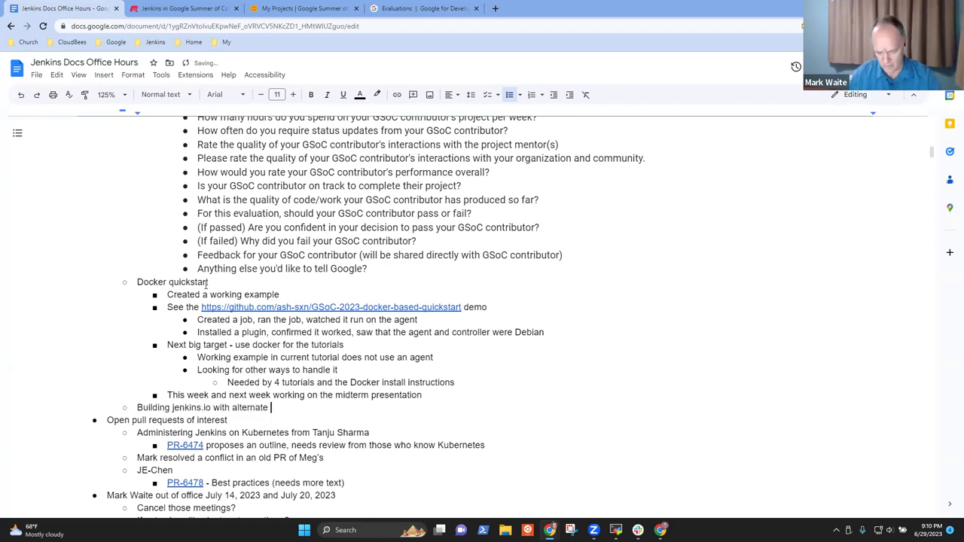
{"action": "type", "text": "tools"}
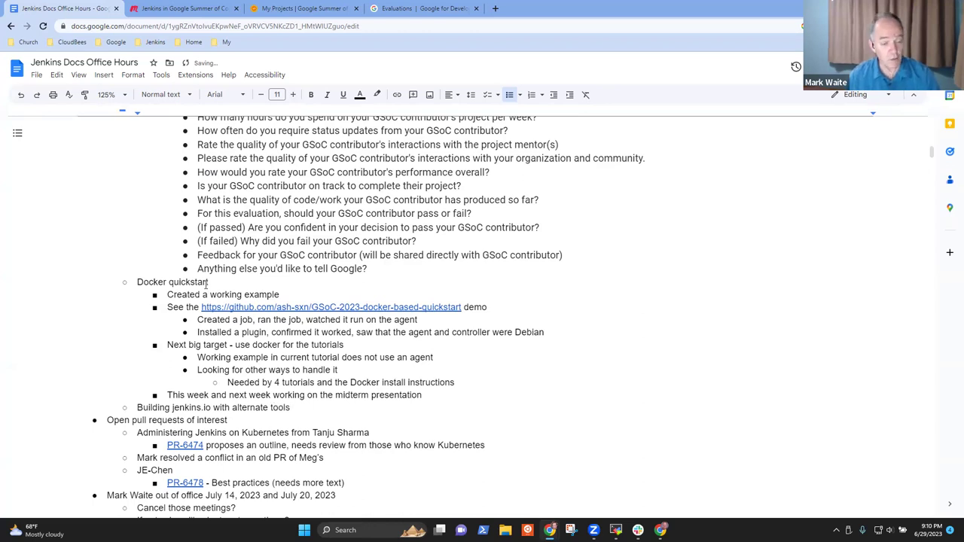
{"action": "key", "text": "Return"}
{"action": "key", "text": "Tab"}
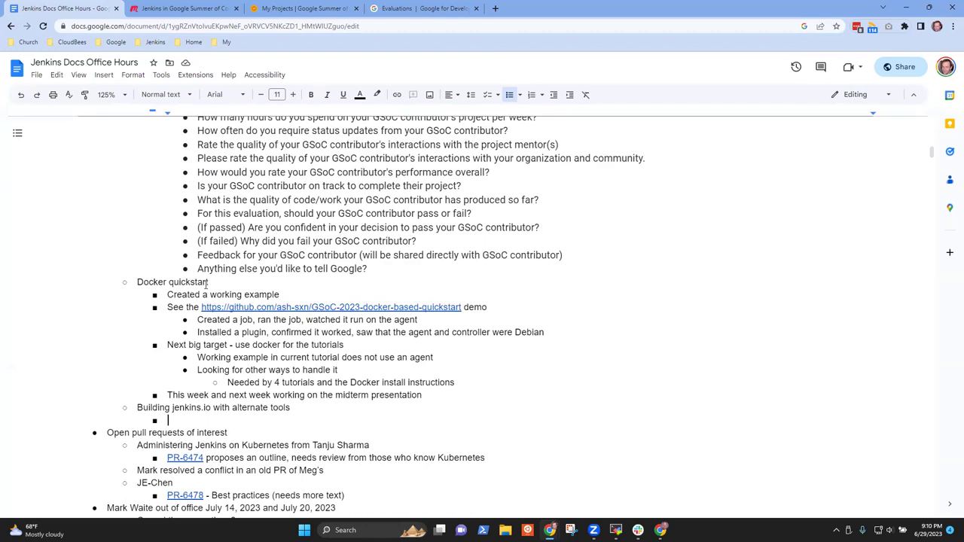
Open the linked docker-based-quickstart repository and examine the controller and agent services in docker-compose.yaml of 02_custom_docker_file_connecting_agent_and_controller
{"action": "left_click", "coordinate": [293, 308]}
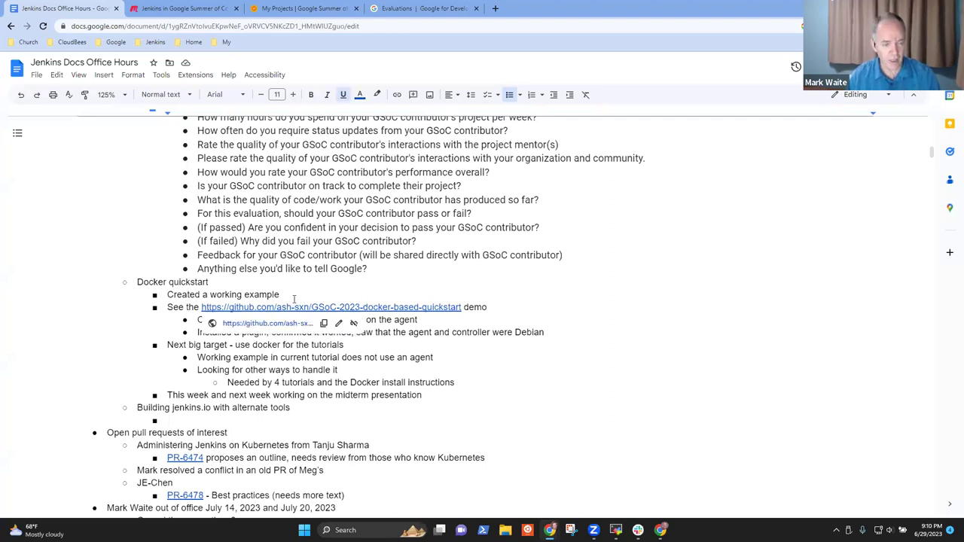
{"action": "left_click", "coordinate": [284, 327]}
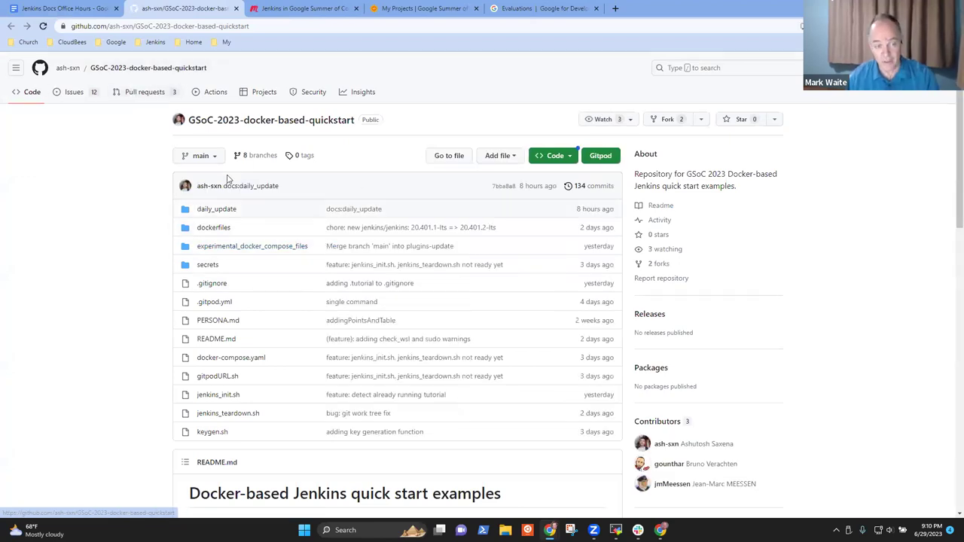
{"action": "left_click", "coordinate": [246, 247]}
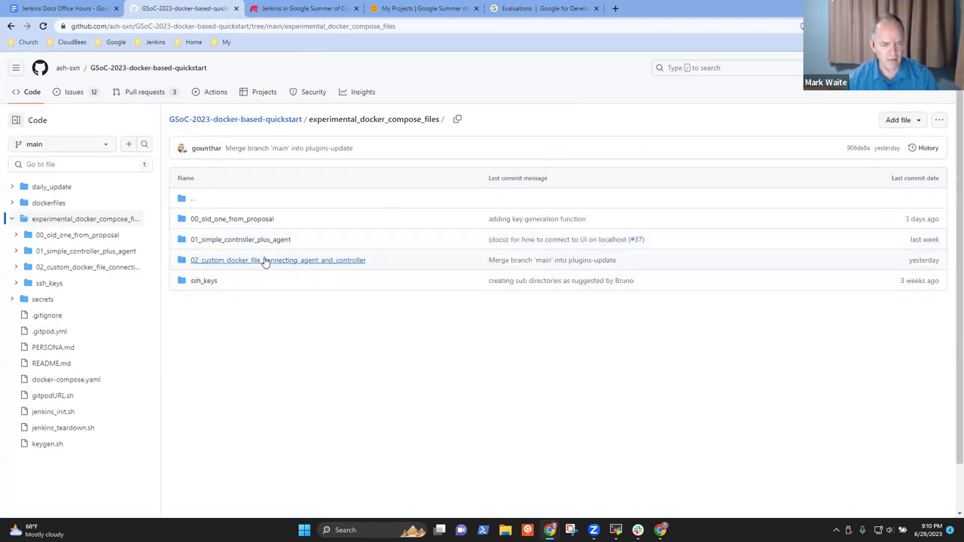
{"action": "left_click", "coordinate": [264, 261]}
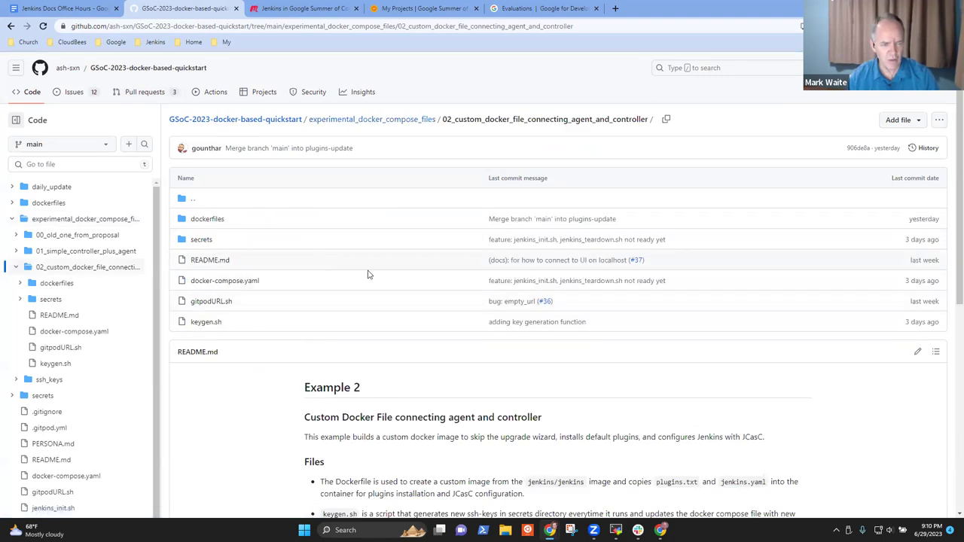
{"action": "left_click", "coordinate": [231, 281]}
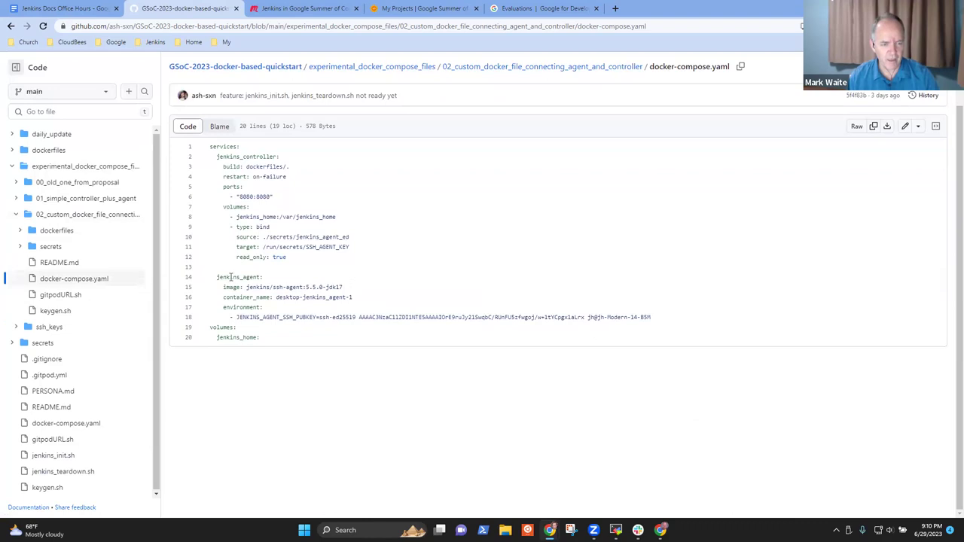
{"action": "left_click_drag", "start_coordinate": [655, 317], "coordinate": [207, 281]}
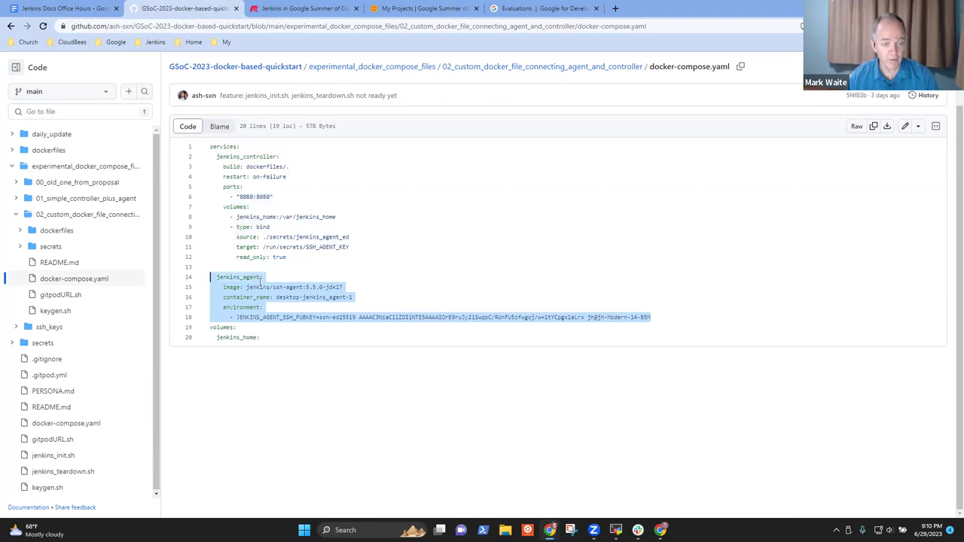
{"action": "left_click_drag", "start_coordinate": [294, 260], "coordinate": [194, 172]}
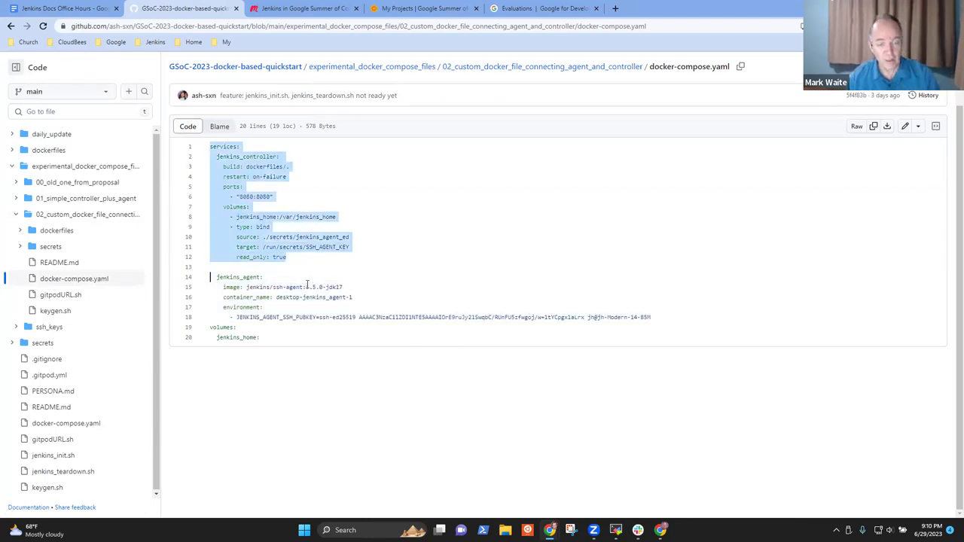
View the repository's "Feature/maven tutorial" pull request and open the issue it resolves in a separate tab
{"action": "scroll", "coordinate": [317, 286], "scroll_direction": "up", "scroll_amount": 1}
{"action": "left_click", "coordinate": [154, 94]}
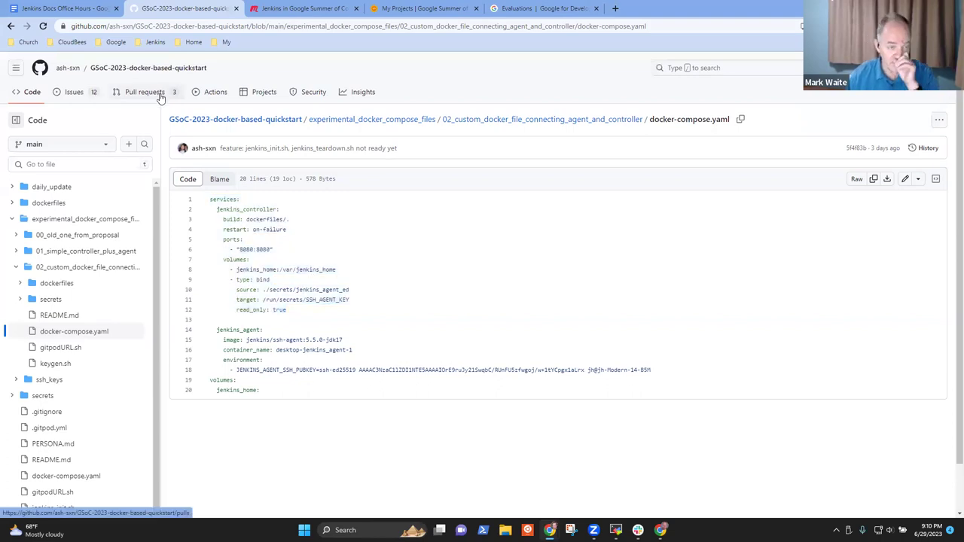
{"action": "left_click", "coordinate": [147, 95]}
{"action": "left_click", "coordinate": [263, 181]}
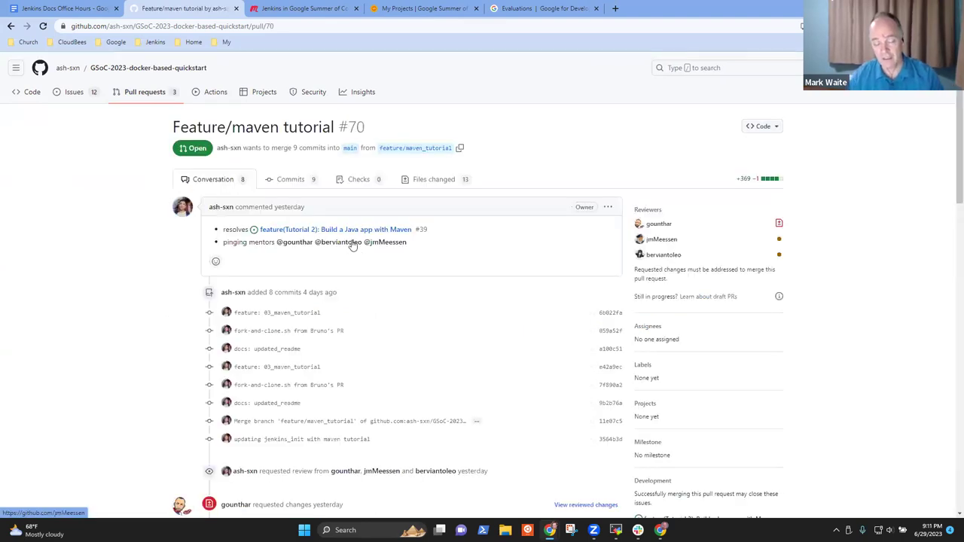
{"action": "right_click", "coordinate": [299, 232]}
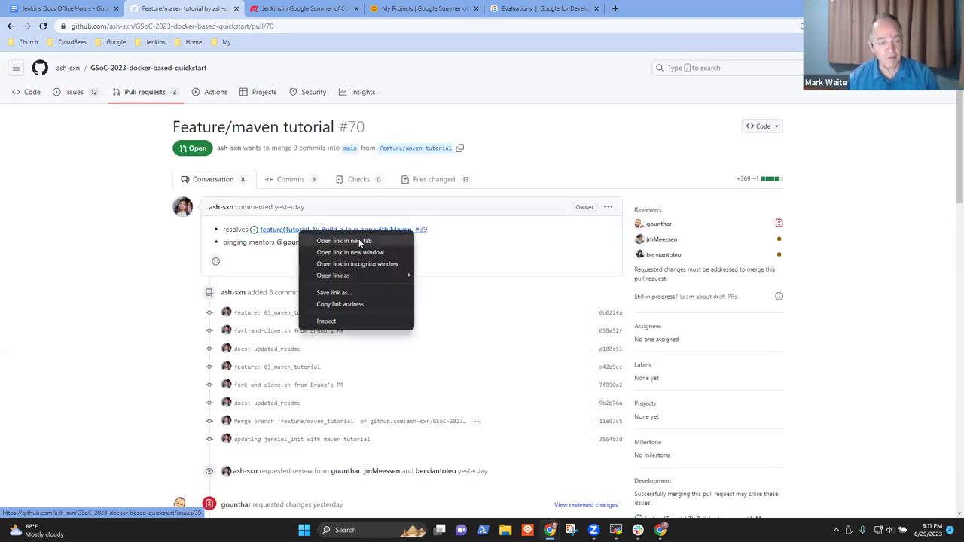
{"action": "left_click", "coordinate": [360, 242]}
{"action": "left_click", "coordinate": [296, 9]}
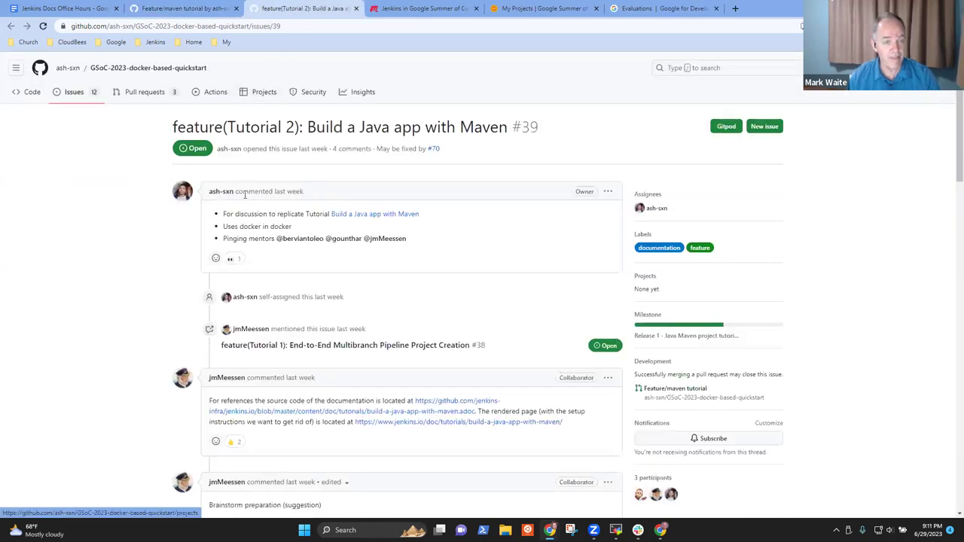
Open the rendered "Build a Java app with Maven" tutorial from the issue and look over its Run Jenkins in Docker section
{"action": "left_click", "coordinate": [382, 416]}
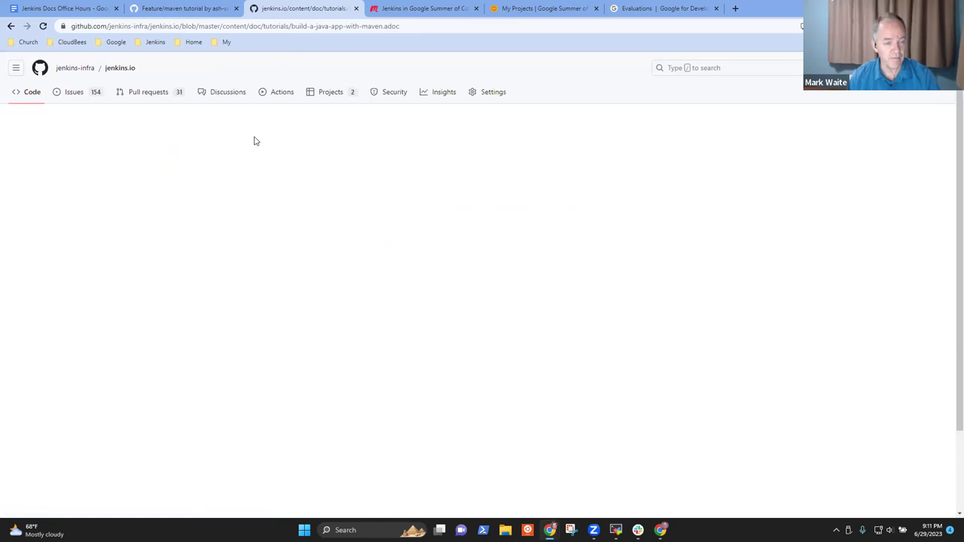
{"action": "left_click", "coordinate": [11, 26]}
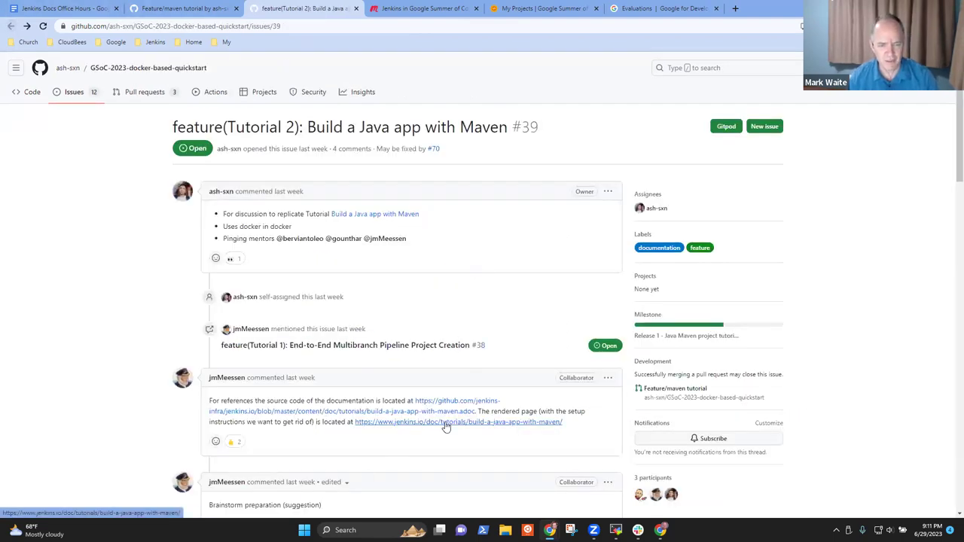
{"action": "left_click", "coordinate": [446, 424]}
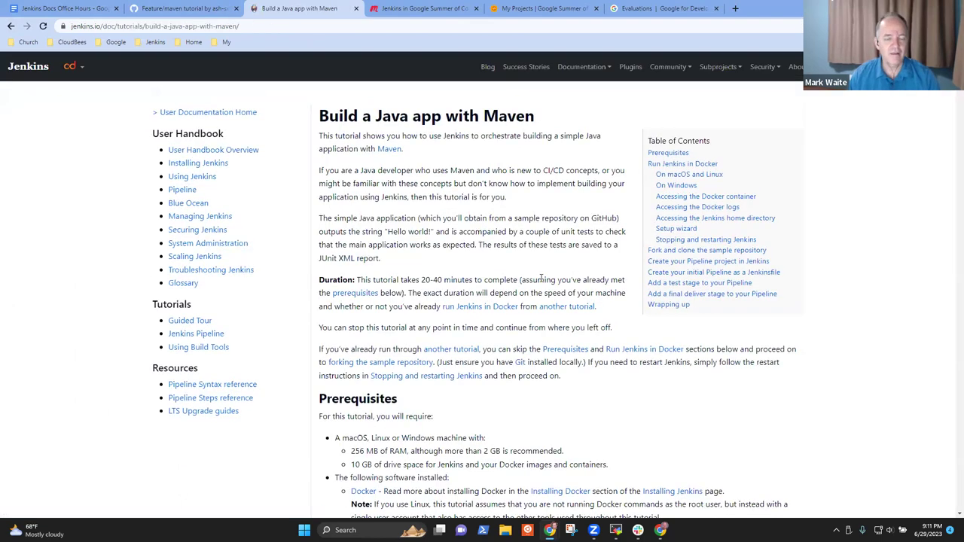
{"action": "scroll", "coordinate": [439, 300], "scroll_direction": "down", "scroll_amount": 6}
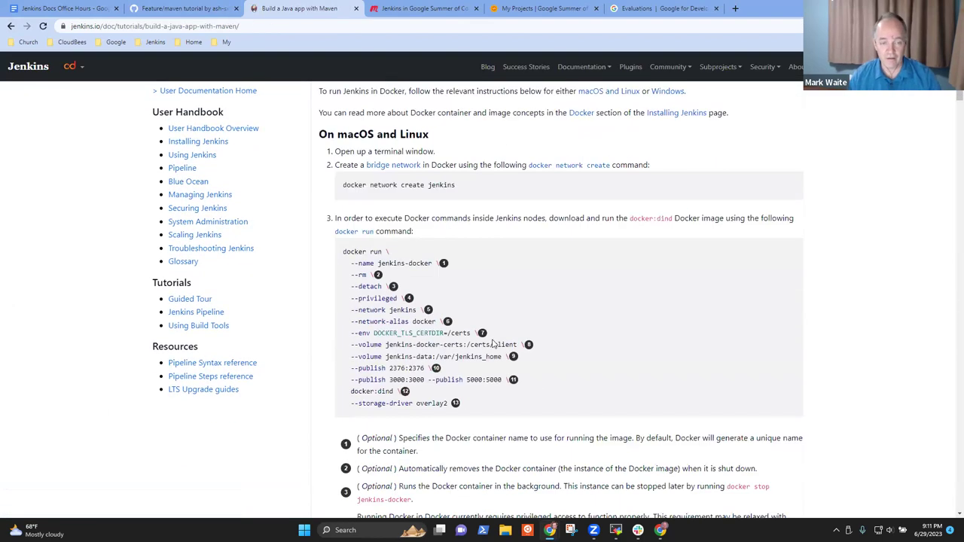
{"action": "scroll", "coordinate": [492, 338], "scroll_direction": "up", "scroll_amount": 3}
{"action": "scroll", "coordinate": [443, 339], "scroll_direction": "down", "scroll_amount": 4}
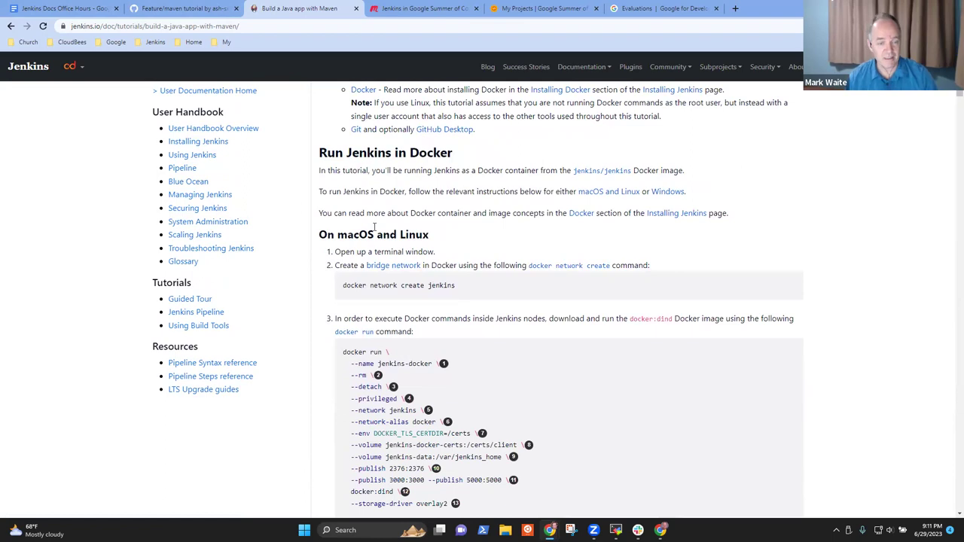
{"action": "scroll", "coordinate": [328, 118], "scroll_direction": "up", "scroll_amount": 2}
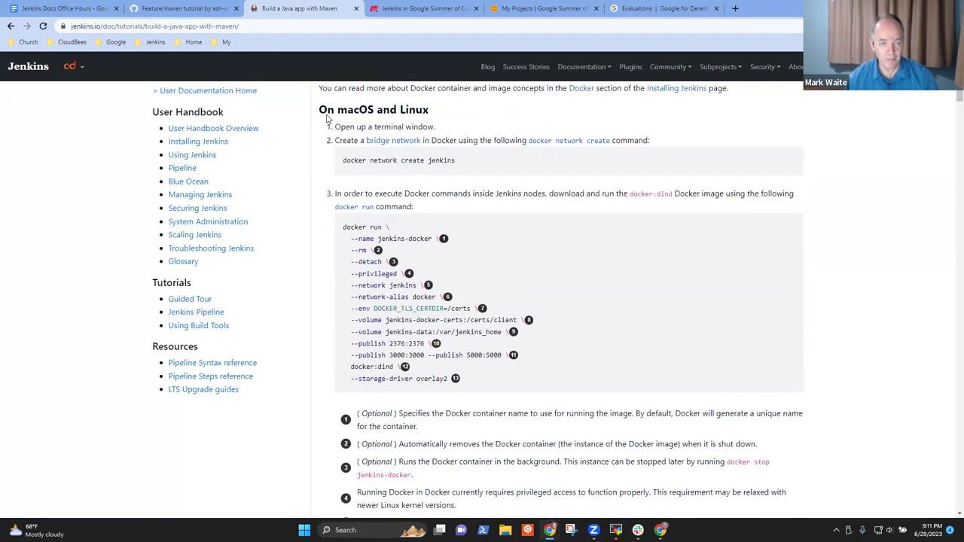
Highlight the tutorial's macOS and Linux Docker instructions to examine their length, and return to the start of that section
{"action": "left_click_drag", "start_coordinate": [320, 129], "coordinate": [619, 513]}
{"action": "left_click_drag", "start_coordinate": [450, 270], "coordinate": [507, 245]}
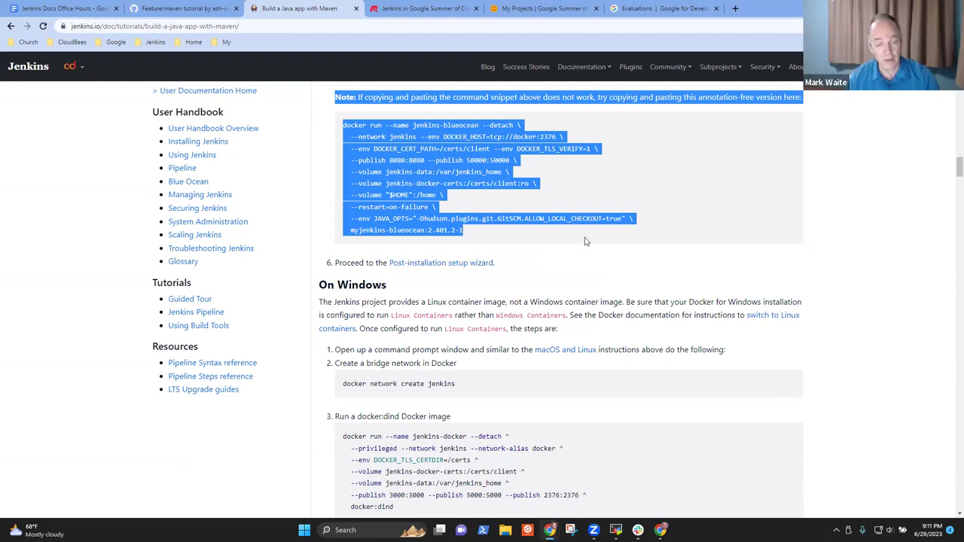
{"action": "left_click", "coordinate": [833, 249]}
{"action": "scroll", "coordinate": [431, 226], "scroll_direction": "up", "scroll_amount": 10}
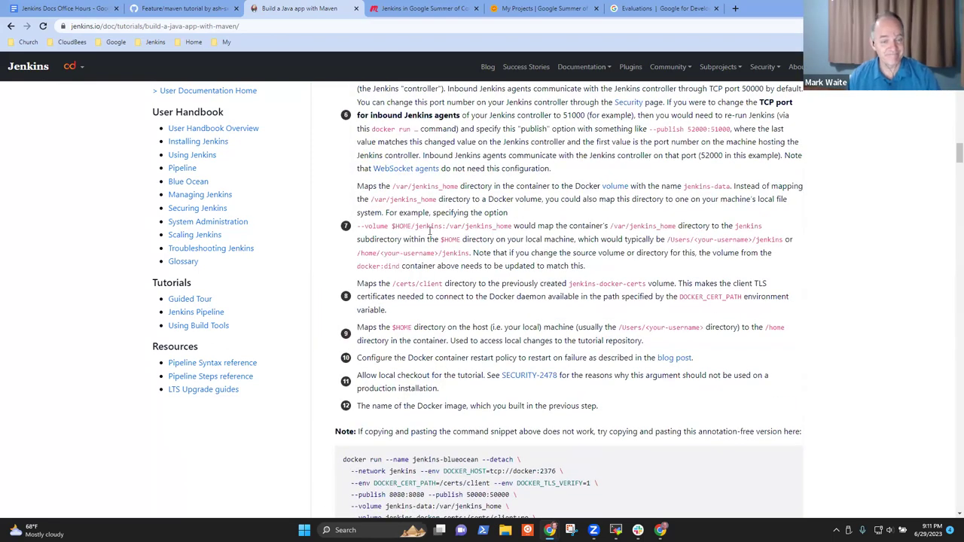
{"action": "scroll", "coordinate": [431, 226], "scroll_direction": "up", "scroll_amount": 10}
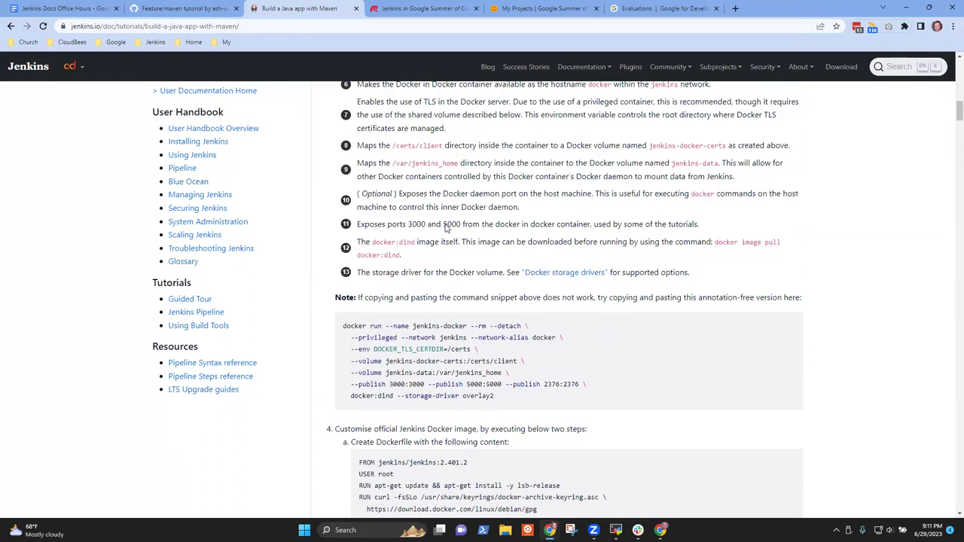
{"action": "scroll", "coordinate": [450, 227], "scroll_direction": "up", "scroll_amount": 3}
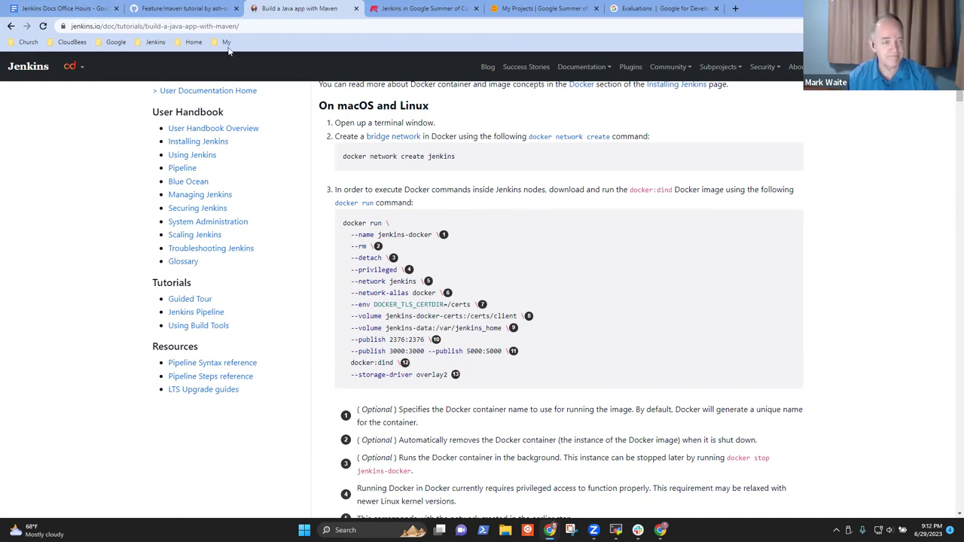
Back in the meeting notes, append ", new pull request for the maven tutorial" to the bullet "Created a working example"
{"action": "left_click", "coordinate": [181, 9]}
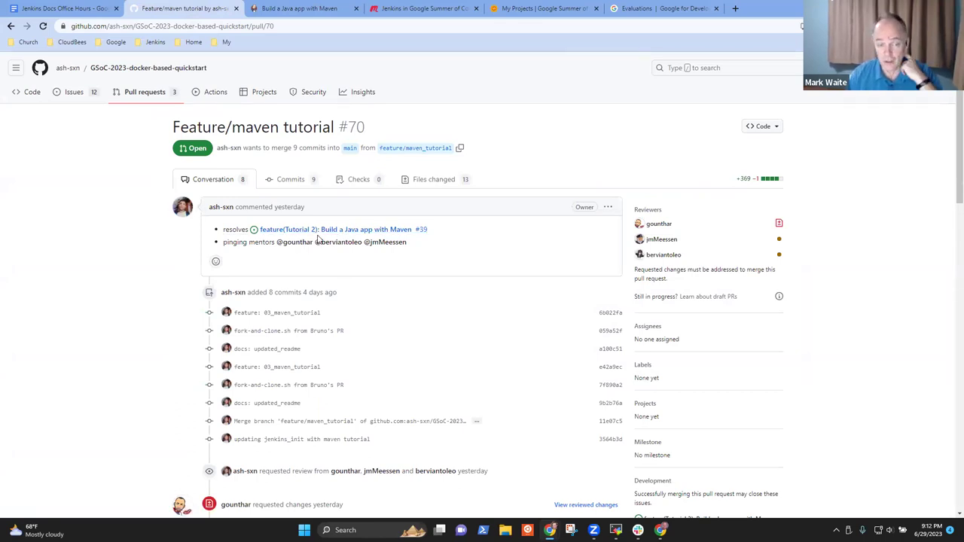
{"action": "left_click", "coordinate": [64, 8]}
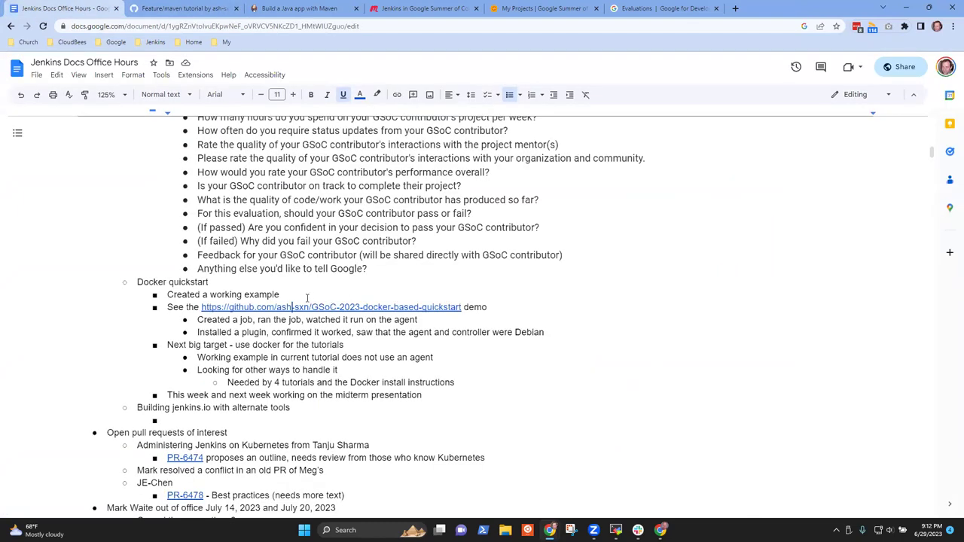
{"action": "left_click", "coordinate": [291, 295]}
{"action": "type", "text": ", new "}
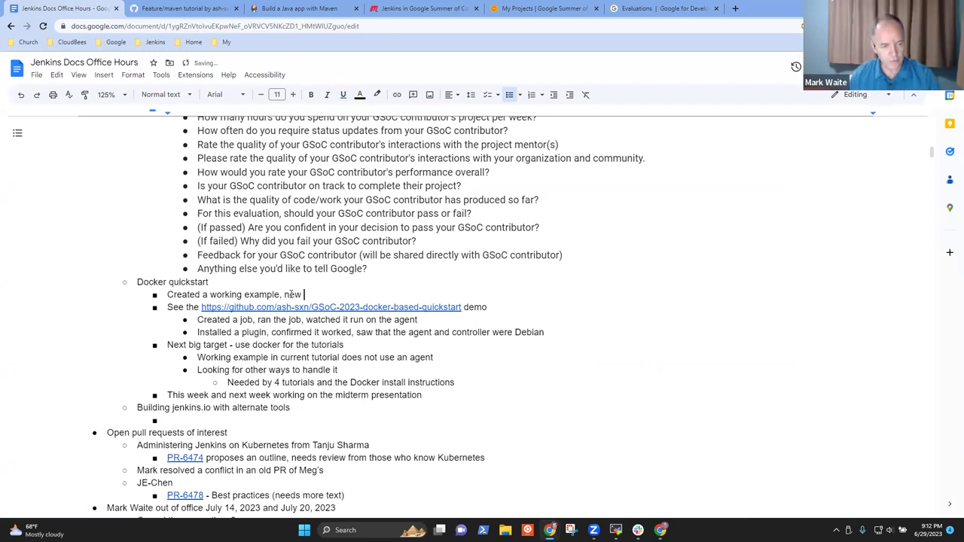
{"action": "type", "text": "pull req"}
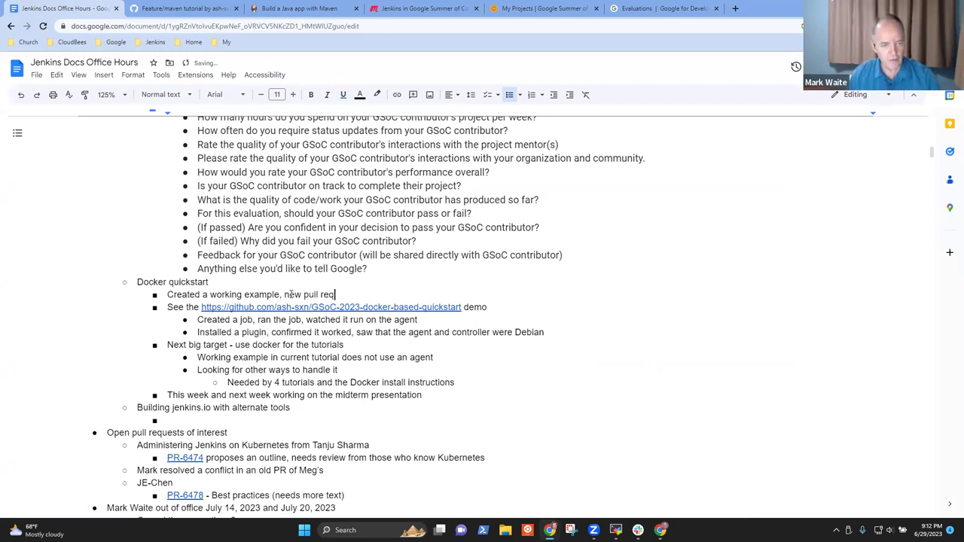
{"action": "type", "text": "uest for the maven tutorial"}
Add the sub-bullet "No more docker in docker (no need for the security risks or complexity of DinD)" under the maven tutorial item
{"action": "key", "text": "Return"}
{"action": "key", "text": "Tab"}
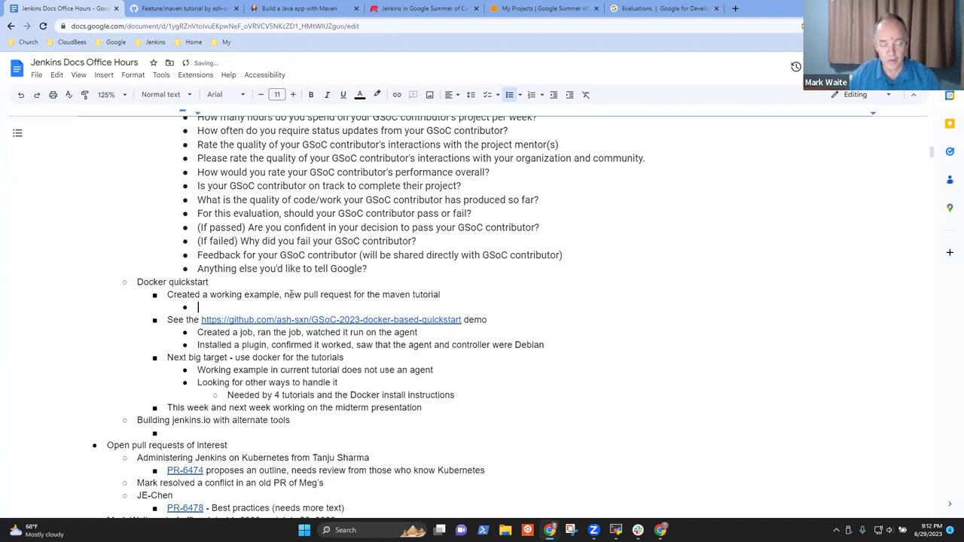
{"action": "type", "text": "No m"}
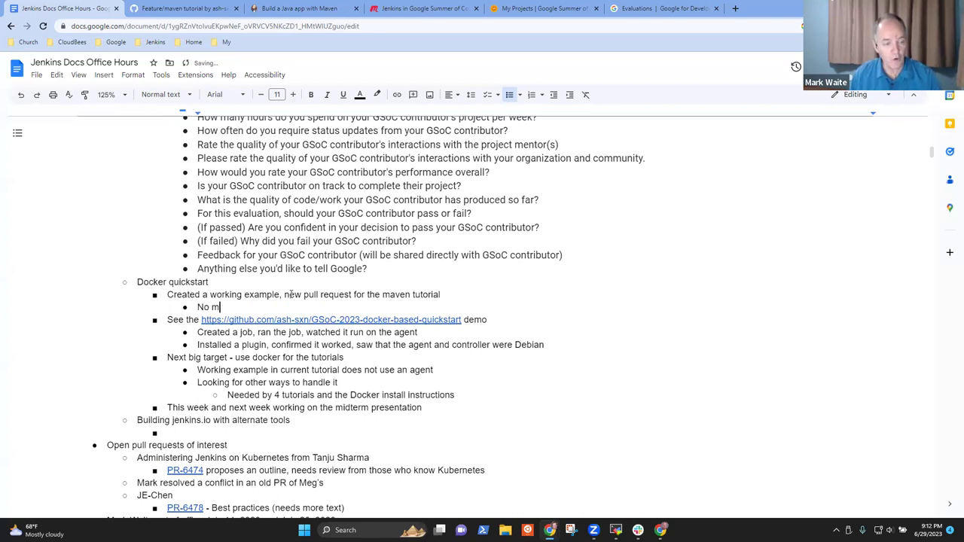
{"action": "type", "text": "ore docker in docker (no need for the security risks"}
{"action": "key", "text": "BackSpace"}
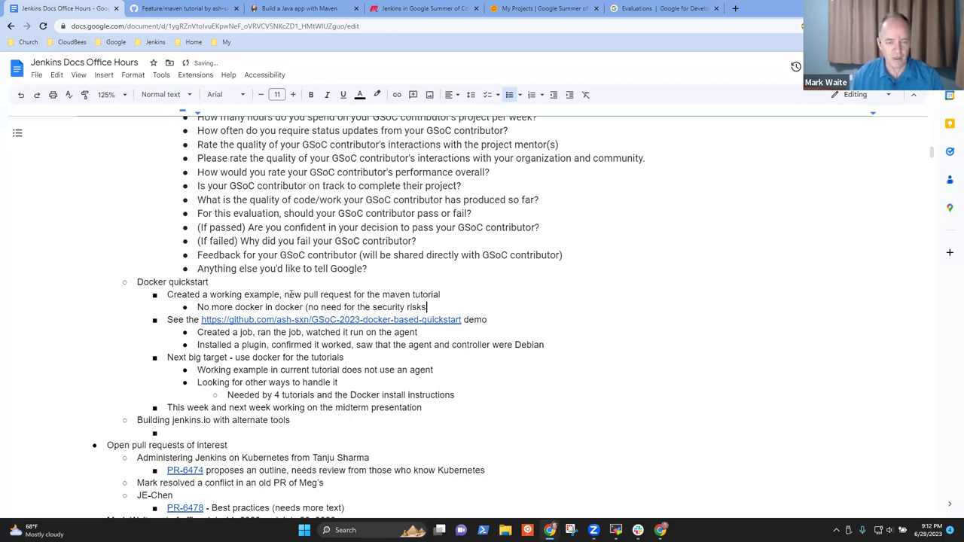
{"action": "type", "text": "ro"}
{"action": "key", "text": "BackSpace"}
{"action": "key", "text": "BackSpace"}
{"action": "key", "text": "BackSpace"}
{"action": "type", "text": "or complexity of DinD"}
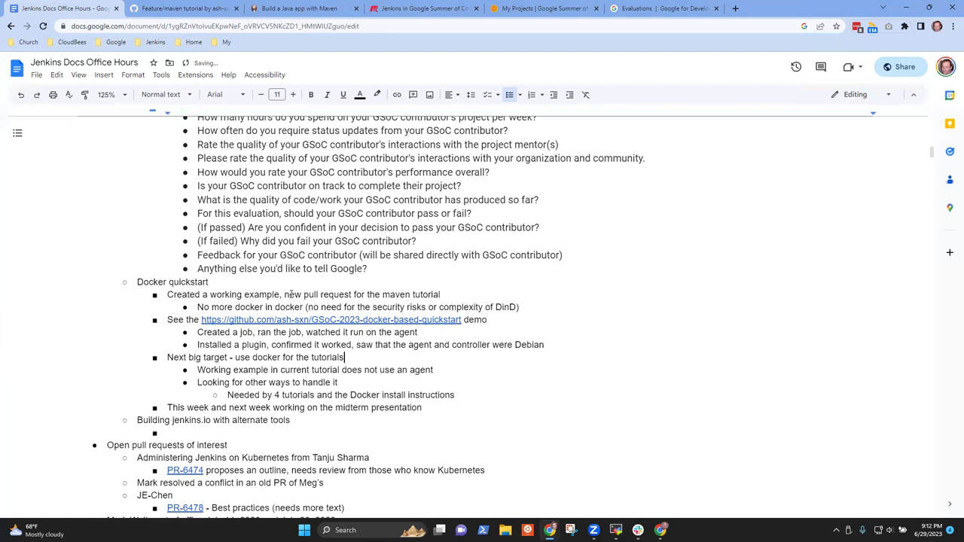
Delete the Docker quickstart bullet "Next big target - use docker for the tutorials" together with its nested sub-bullets
{"action": "key", "text": "Down"}
{"action": "key", "text": "Down"}
{"action": "key", "text": "End"}
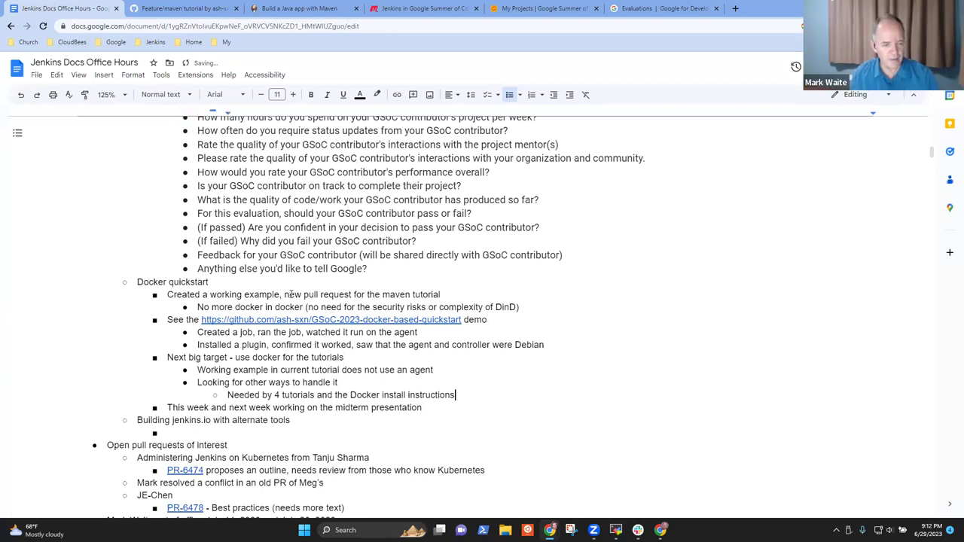
{"action": "key", "text": "shift+Down"}
{"action": "key", "text": "shift+Down"}
{"action": "key", "text": "shift+Down"}
{"action": "key", "text": "shift+Down"}
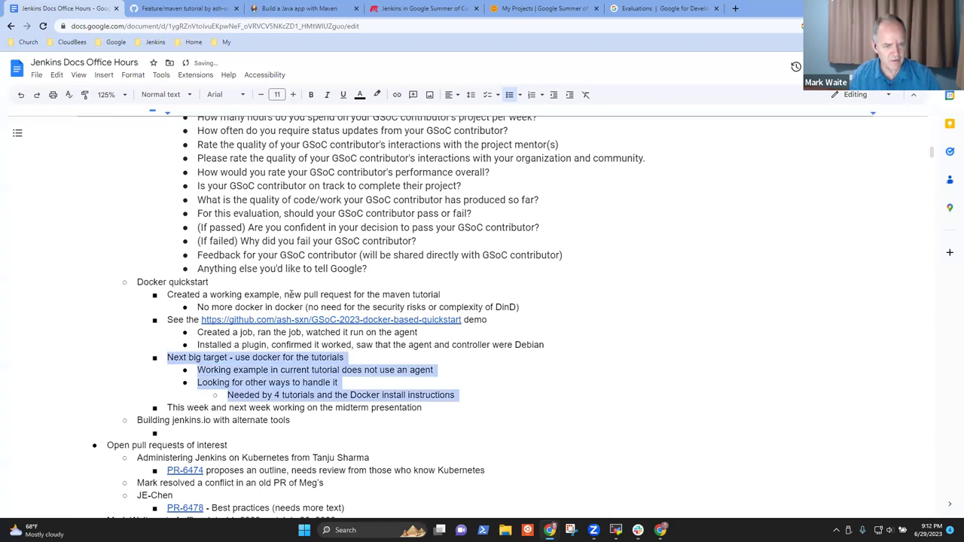
{"action": "key", "text": "Delete"}
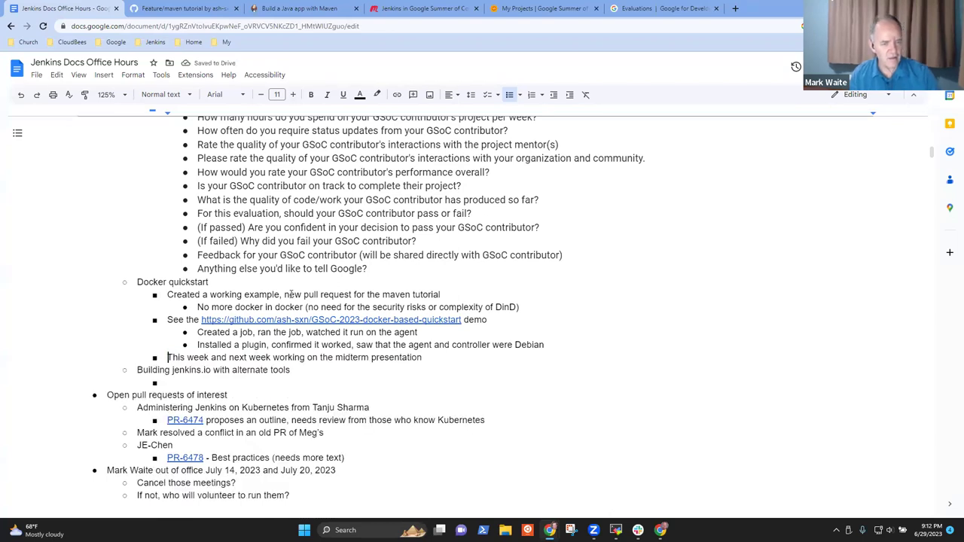
Delete the Docker quickstart bullet "This week and next week working on the midterm presentation"
{"action": "key", "text": "shift+End"}
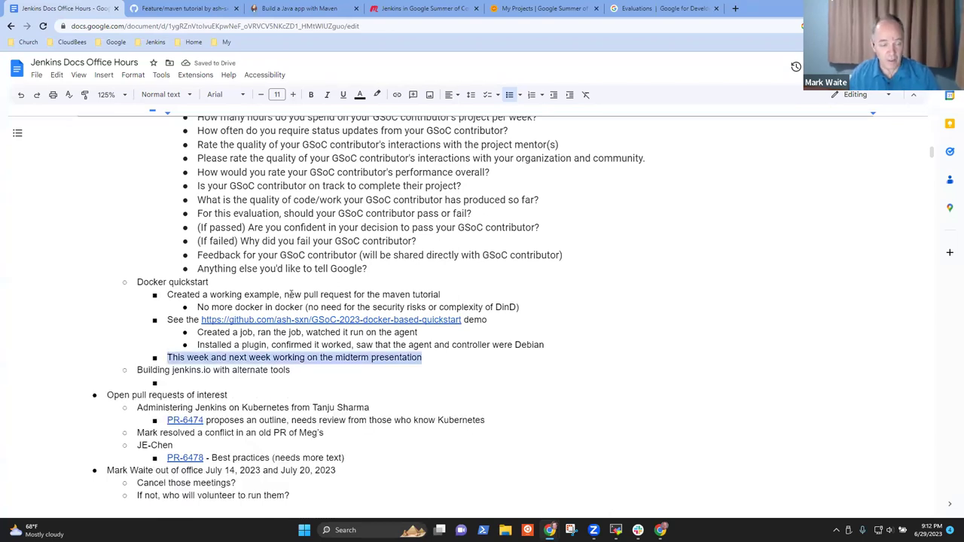
{"action": "key", "text": "Delete"}
{"action": "key", "text": "ctrl+shift+i"}
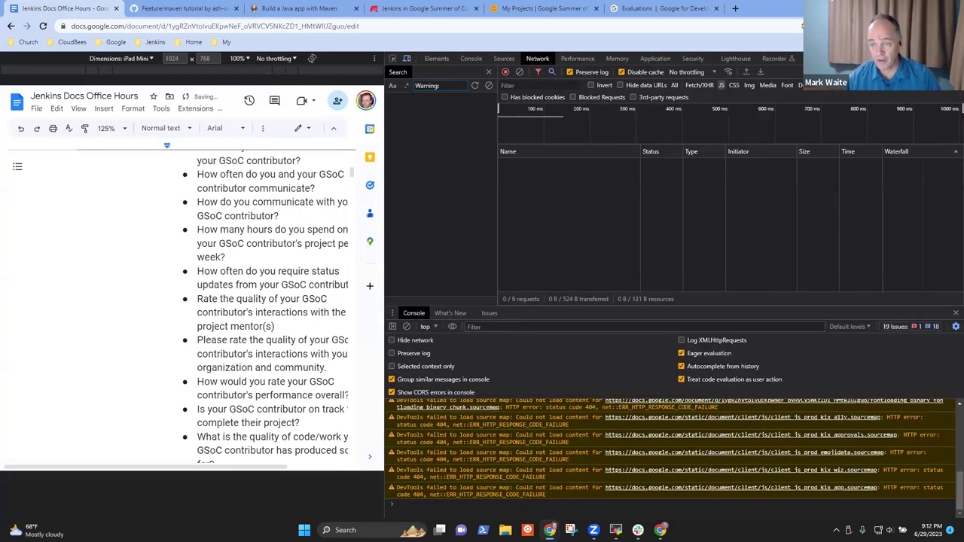
{"action": "key", "text": "ctrl+shift+i"}
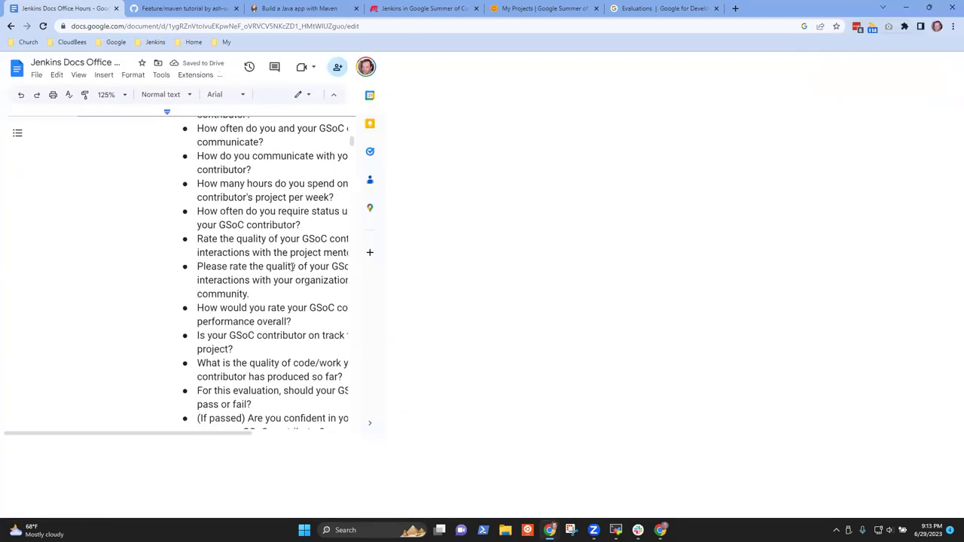
Fill the empty bullet under "Building jenkins.io with alternate tools" with "New pull request has been submitted for the solutions pages"
{"action": "scroll", "coordinate": [319, 267], "scroll_direction": "down", "scroll_amount": 1}
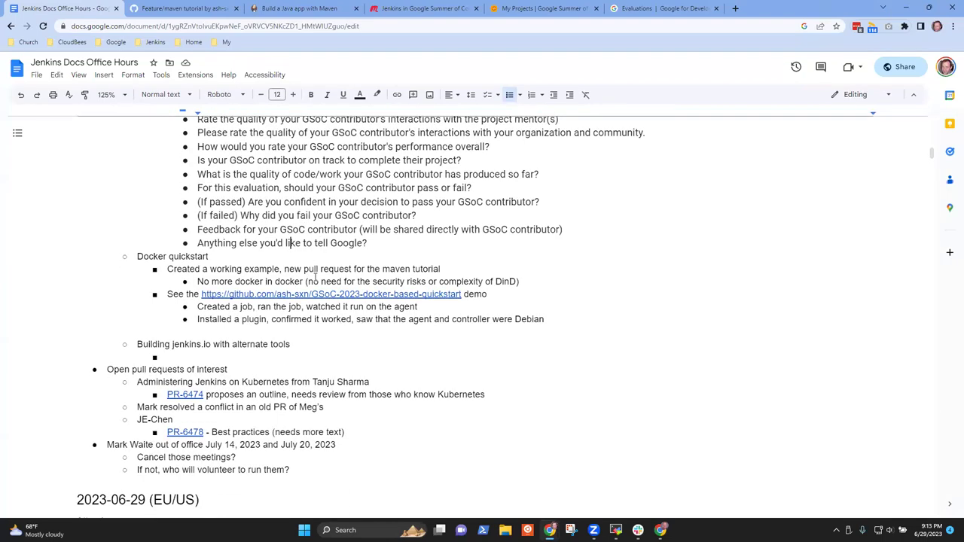
{"action": "left_click", "coordinate": [195, 333]}
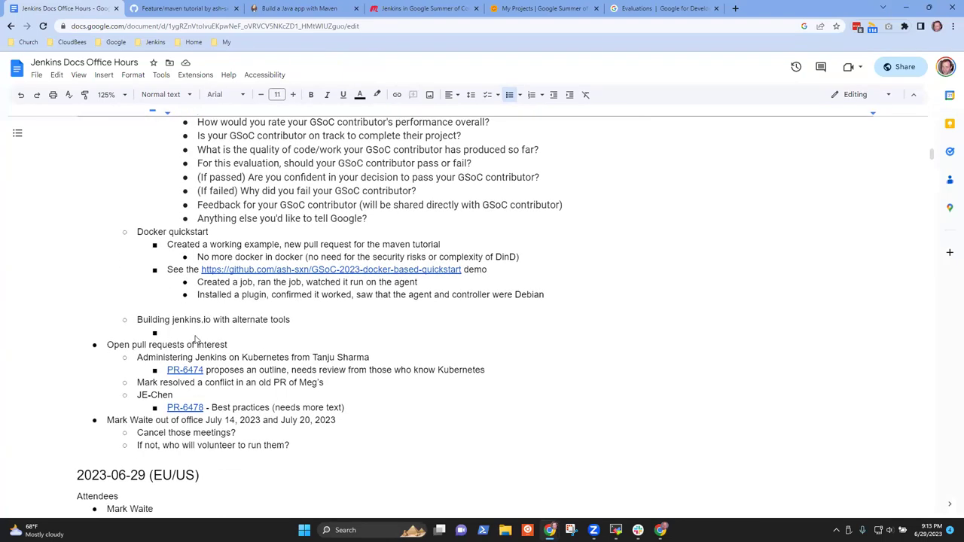
{"action": "type", "text": "New pull request has been submnitt"}
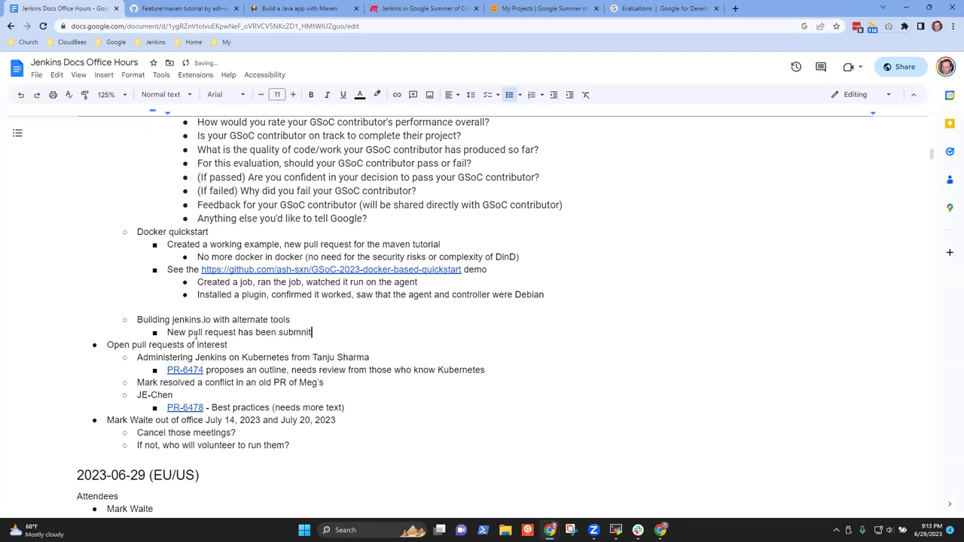
{"action": "key", "text": "ctrl+BackSpace"}
{"action": "type", "text": "submitt"}
{"action": "key", "text": "BackSpace"}
{"action": "key", "text": "BackSpace"}
{"action": "key", "text": "BackSpace"}
{"action": "key", "text": "BackSpace"}
{"action": "type", "text": "mitted for the solutions pages"}
Add the bullet "Minor work on the main site to fix redirections" below the solutions pages bullet
{"action": "key", "text": "Return"}
{"action": "type", "text": "Minor work on the "}
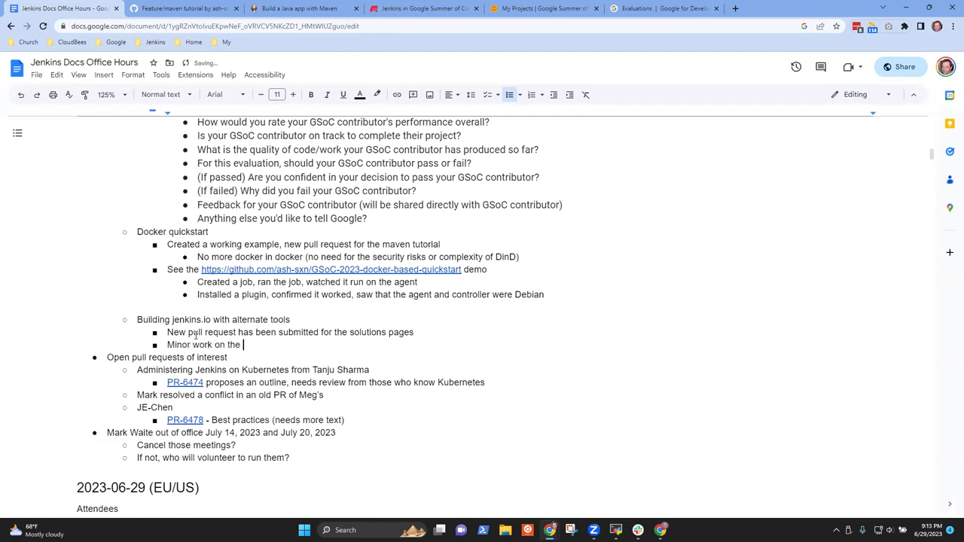
{"action": "type", "text": "main site to fix redirections"}
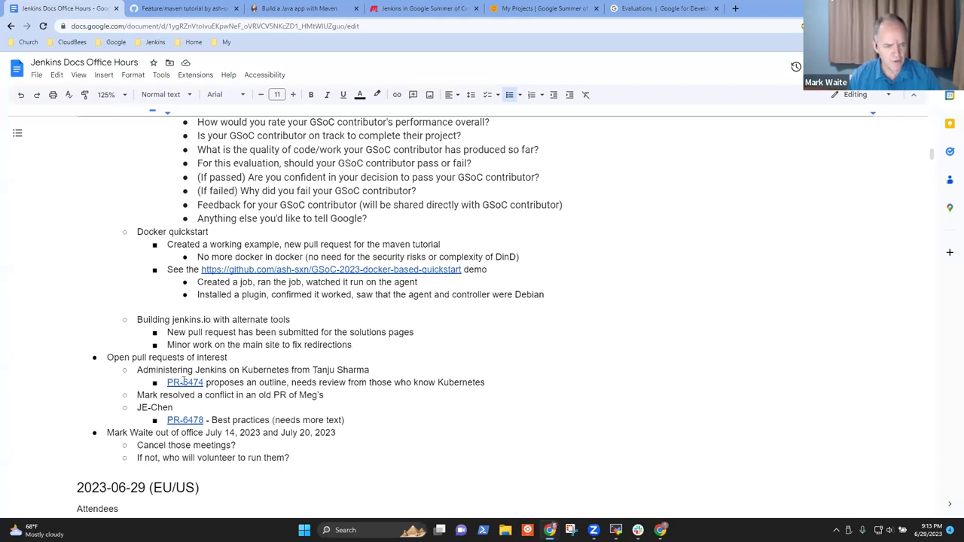
Look through the earlier meeting notes, and open vandit1604.github.io/jenkins-ui-project/ in a new browser tab
{"action": "scroll", "coordinate": [273, 370], "scroll_direction": "down", "scroll_amount": 10}
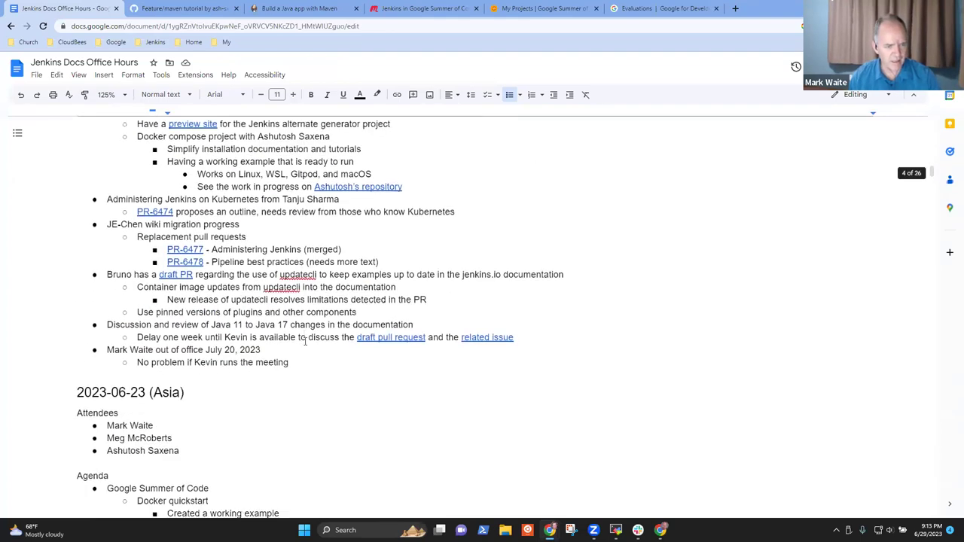
{"action": "scroll", "coordinate": [312, 337], "scroll_direction": "down", "scroll_amount": 8}
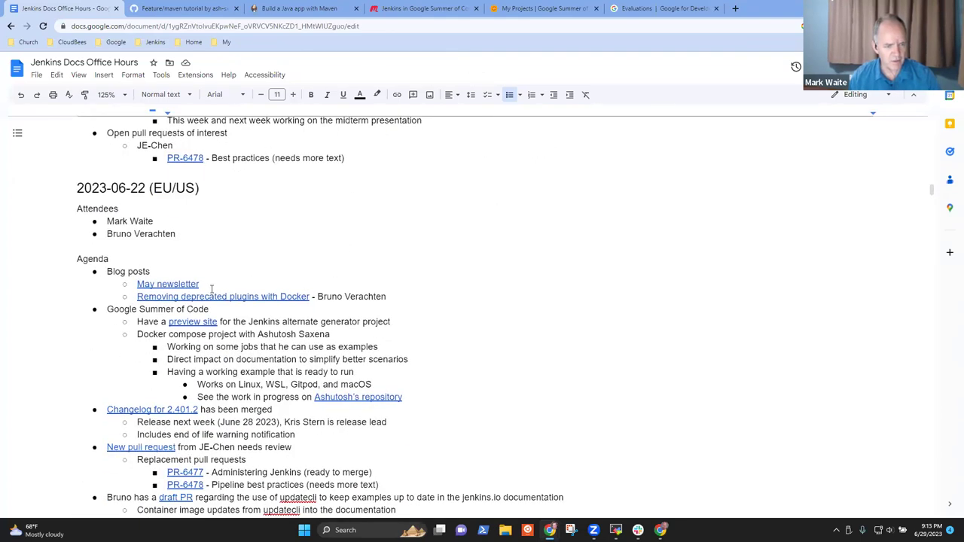
{"action": "scroll", "coordinate": [248, 278], "scroll_direction": "up", "scroll_amount": 2}
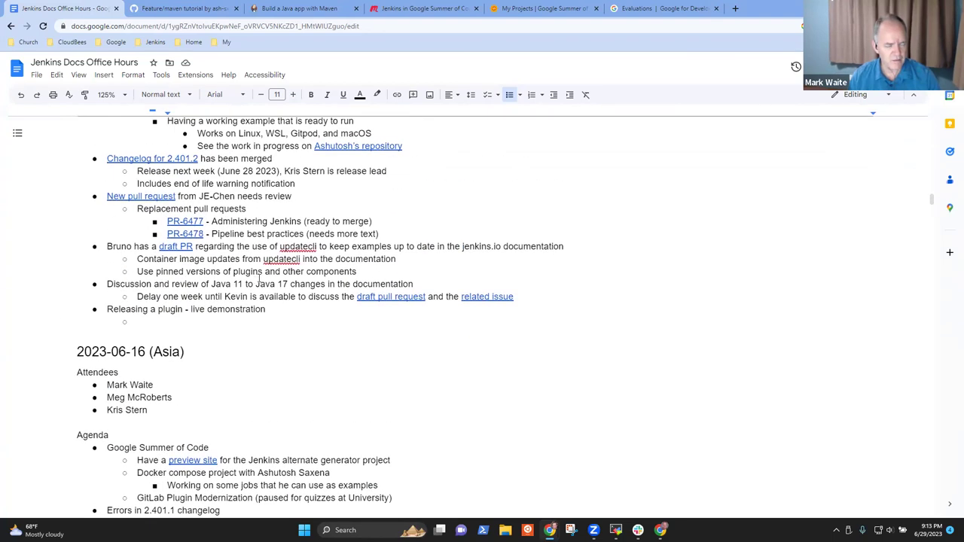
{"action": "scroll", "coordinate": [329, 312], "scroll_direction": "up", "scroll_amount": 3}
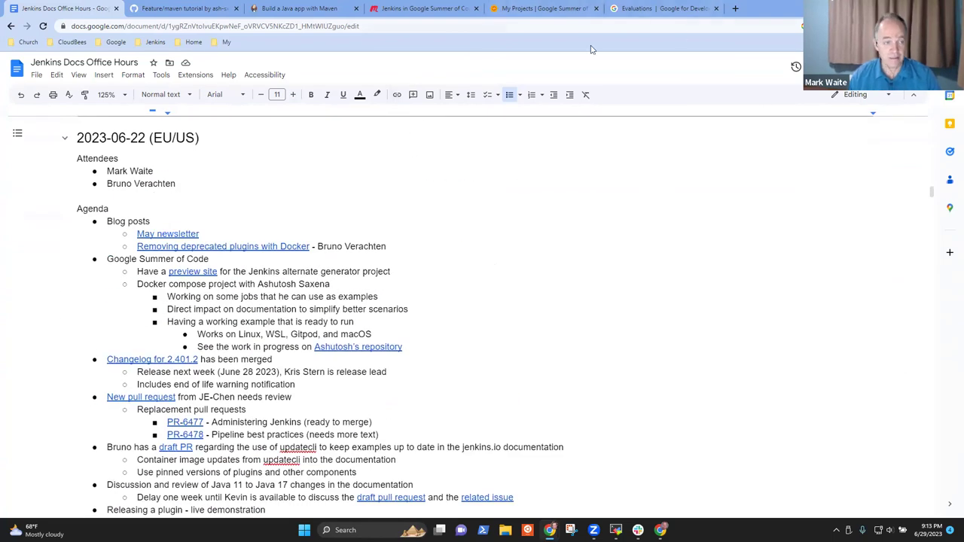
{"action": "left_click", "coordinate": [735, 9]}
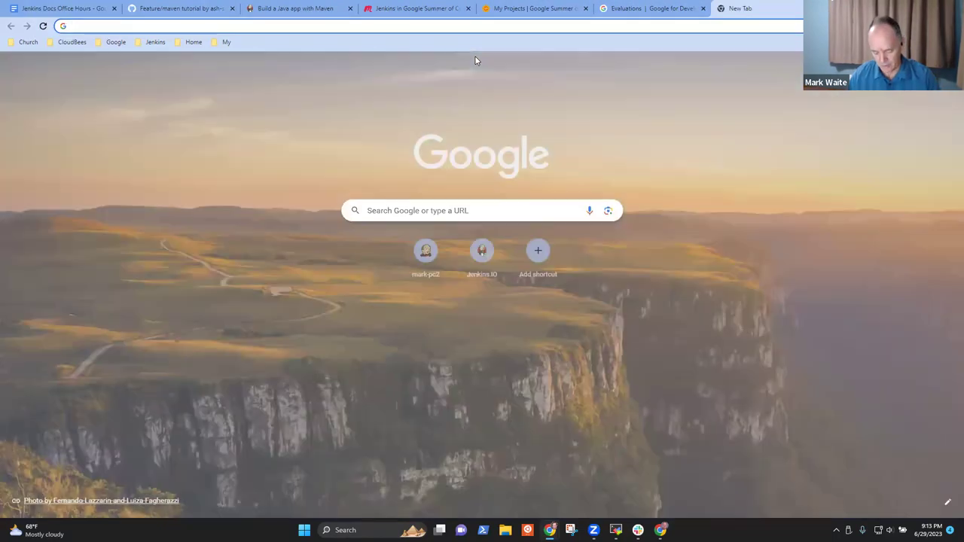
{"action": "type", "text": "vandit1604.github.io/jenkins-ui-project/"}
{"action": "key", "text": "Return"}
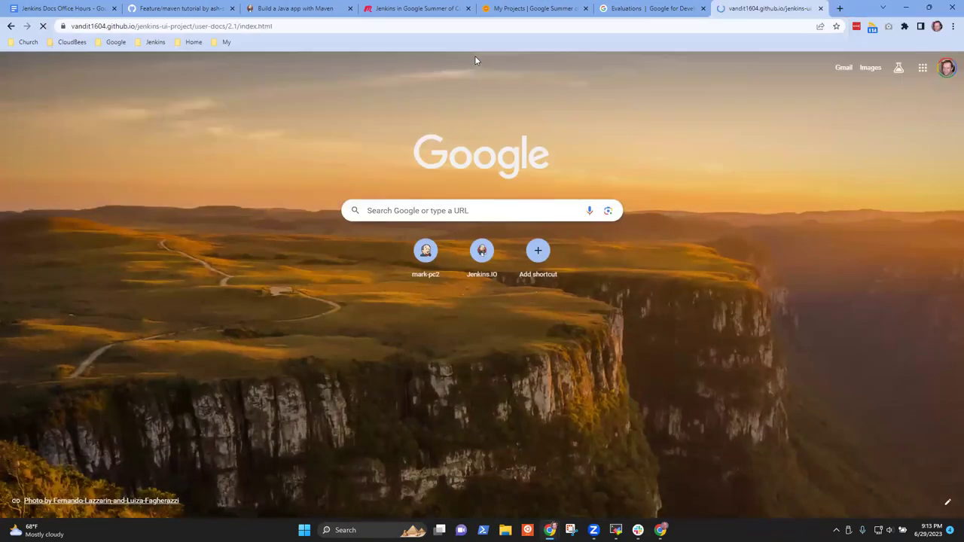
Duplicate the Jenkins User Documentation prototype page in another tab and copy its full address
{"action": "left_click", "coordinate": [252, 27]}
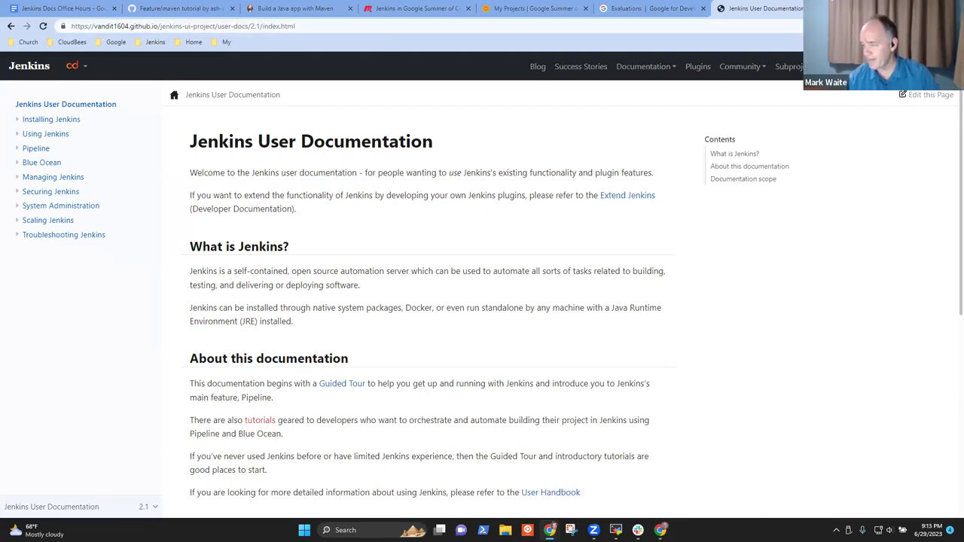
{"action": "key", "text": "ctrl+l"}
{"action": "key", "text": "alt+Return"}
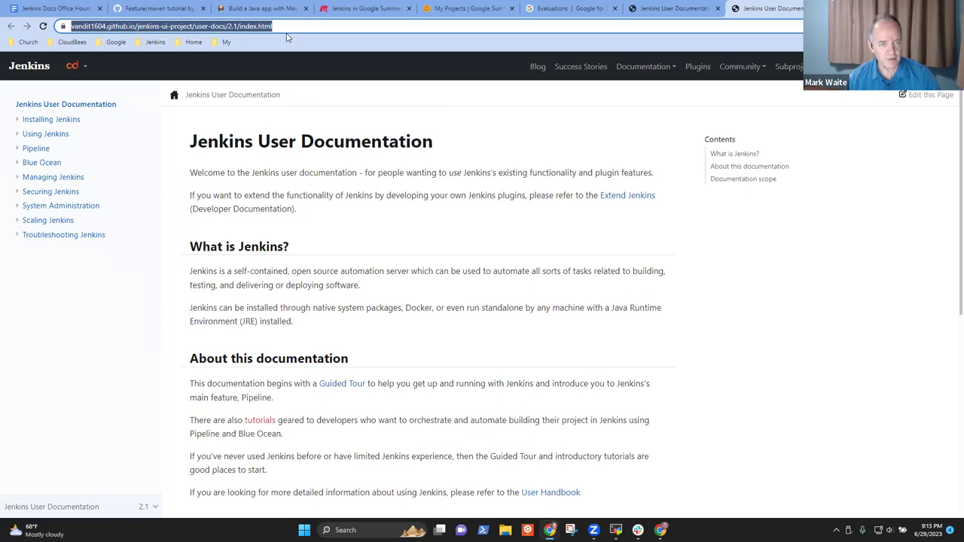
{"action": "left_click", "coordinate": [287, 28]}
{"action": "key", "text": "ctrl+c"}
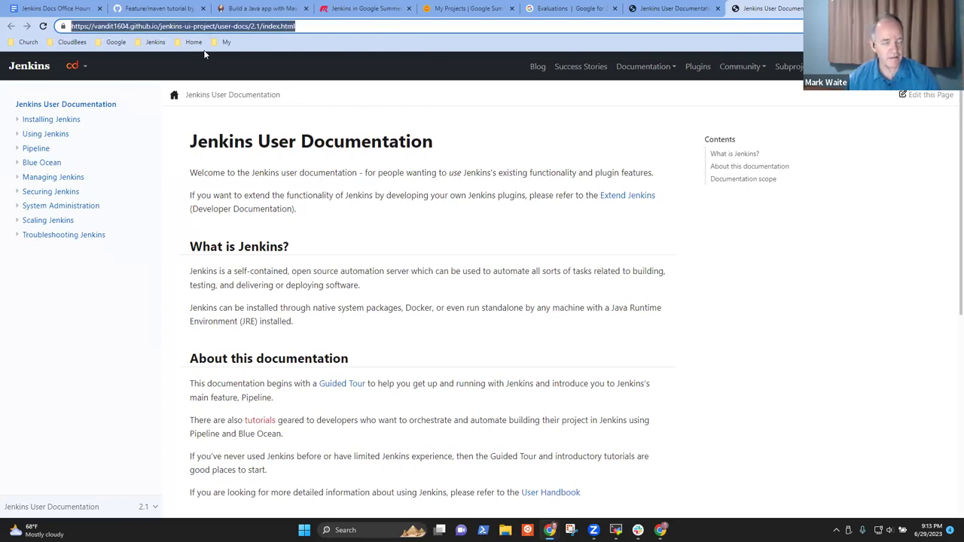
{"action": "left_click", "coordinate": [339, 30]}
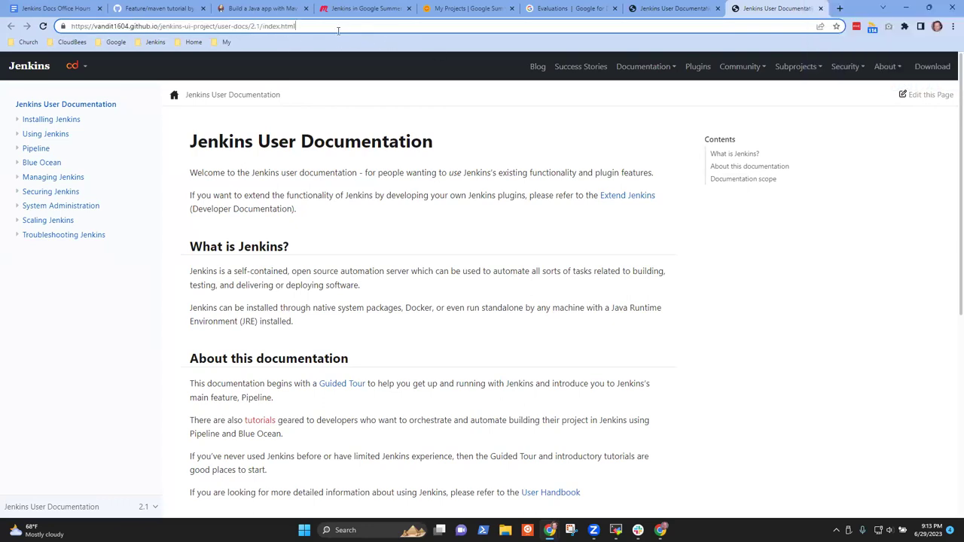
{"action": "key", "text": "ctrl+shift+Left"}
{"action": "key", "text": "ctrl+shift+Left"}
{"action": "key", "text": "ctrl+shift+Left"}
{"action": "key", "text": "ctrl+shift+Left"}
{"action": "key", "text": "ctrl+shift+Left"}
{"action": "key", "text": "ctrl+shift+Left"}
{"action": "key", "text": "BackSpace"}
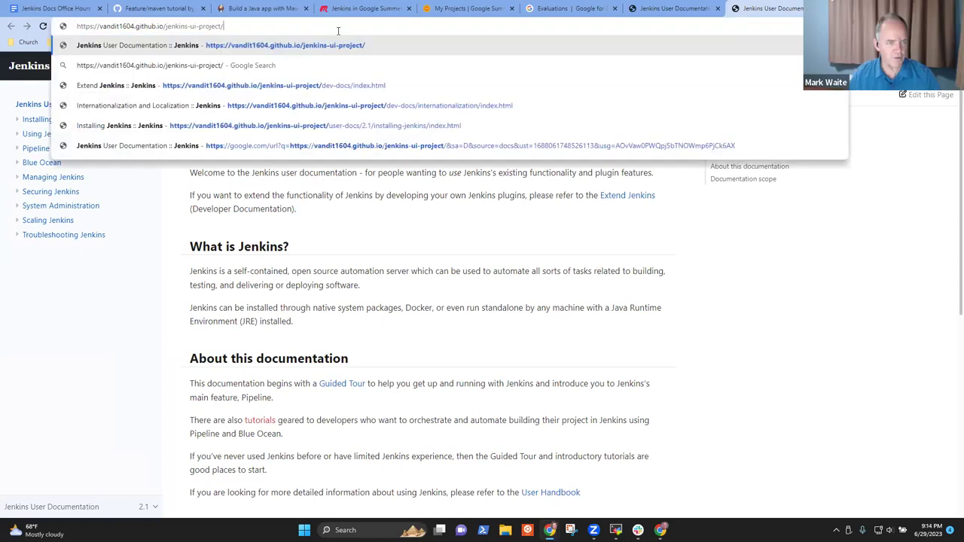
{"action": "key", "text": "ctrl+v"}
{"action": "key", "text": "End"}
{"action": "key", "text": "ctrl+shift+Left"}
{"action": "key", "text": "ctrl+shift+Left"}
{"action": "key", "text": "ctrl+shift+Left"}
{"action": "key", "text": "ctrl+shift+Left"}
{"action": "key", "text": "ctrl+shift+Left"}
{"action": "key", "text": "ctrl+shift+Left"}
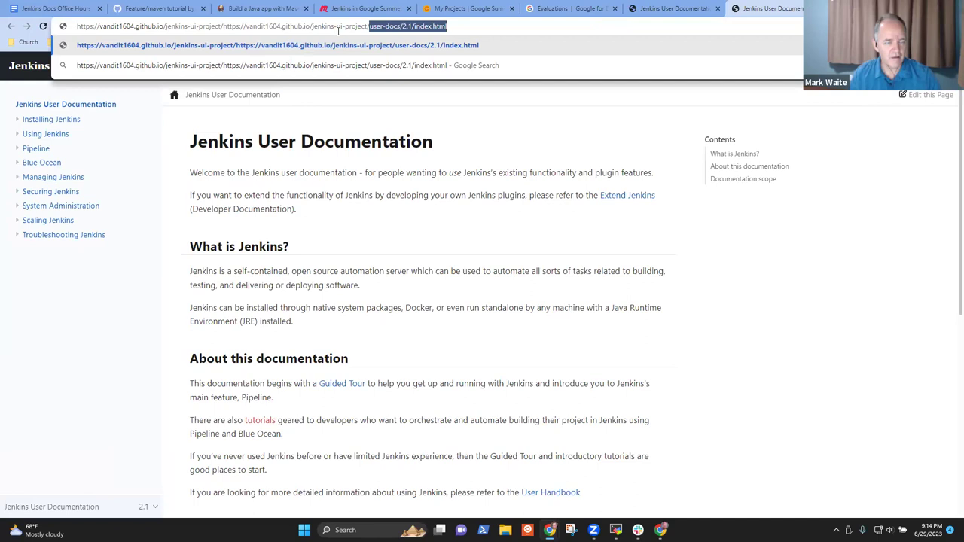
{"action": "key", "text": "Escape"}
{"action": "key", "text": "Escape"}
{"action": "key", "text": "Home"}
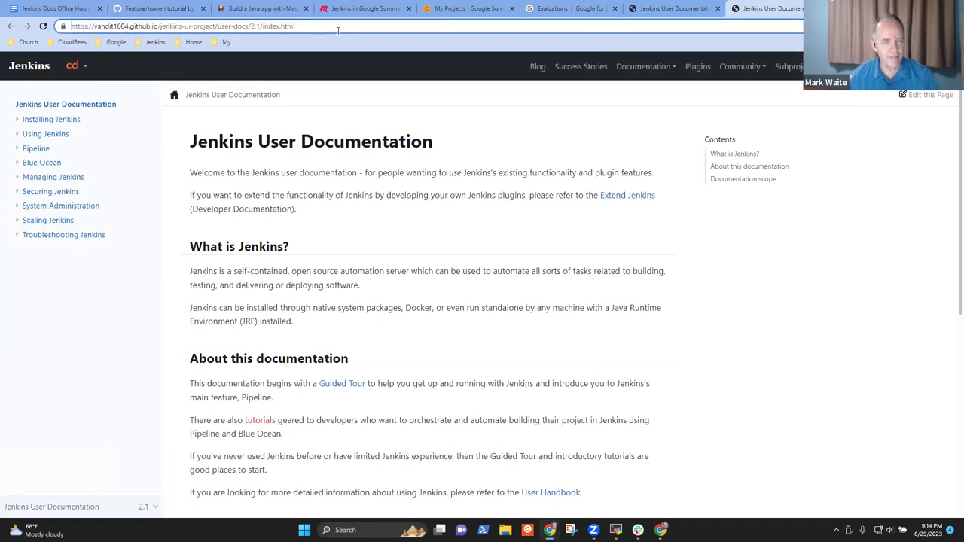
{"action": "key", "text": "End"}
{"action": "key", "text": "ctrl+BackSpace"}
{"action": "key", "text": "ctrl+BackSpace"}
{"action": "key", "text": "ctrl+BackSpace"}
{"action": "key", "text": "ctrl+BackSpace"}
{"action": "key", "text": "ctrl+BackSpace"}
{"action": "key", "text": "ctrl+BackSpace"}
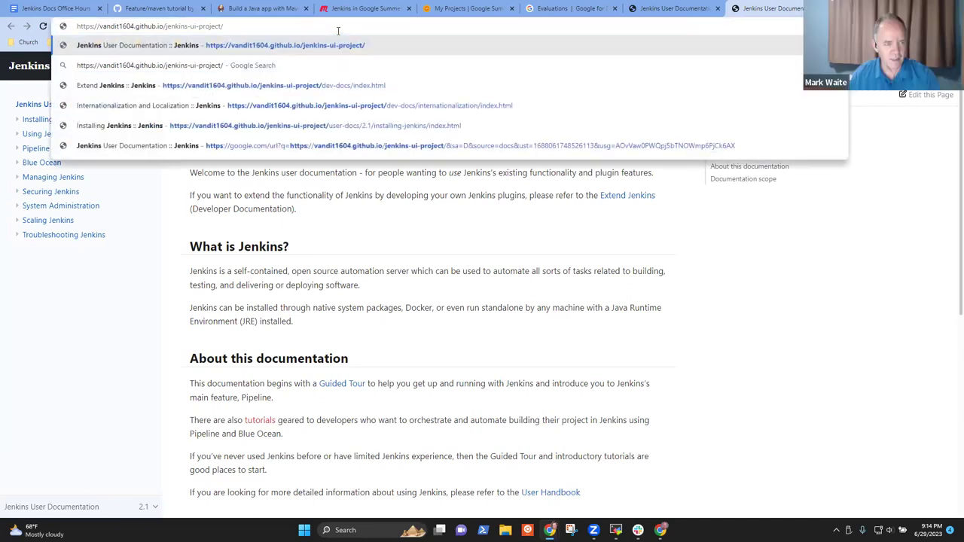
{"action": "key", "text": "ctrl+a"}
{"action": "key", "text": "Escape"}
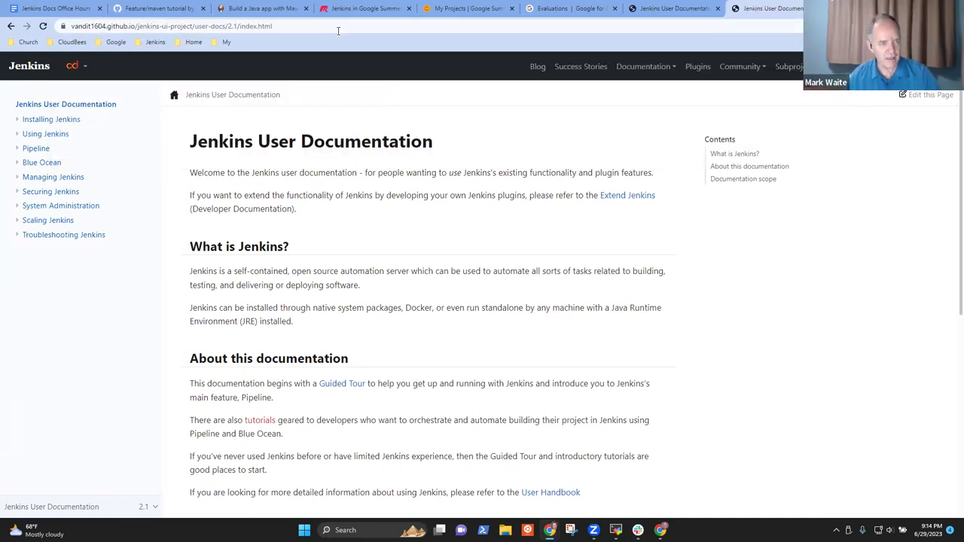
Back in the 2023-06-30 meeting notes, append " - prototype site" to the item "Building jenkins.io with alternate tools"
{"action": "left_click", "coordinate": [71, 9]}
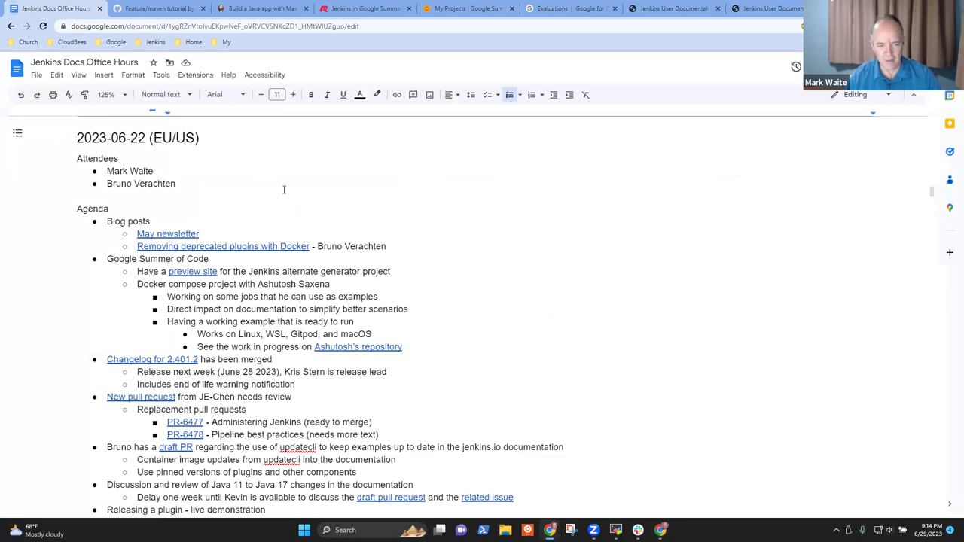
{"action": "scroll", "coordinate": [260, 316], "scroll_direction": "up", "scroll_amount": 15}
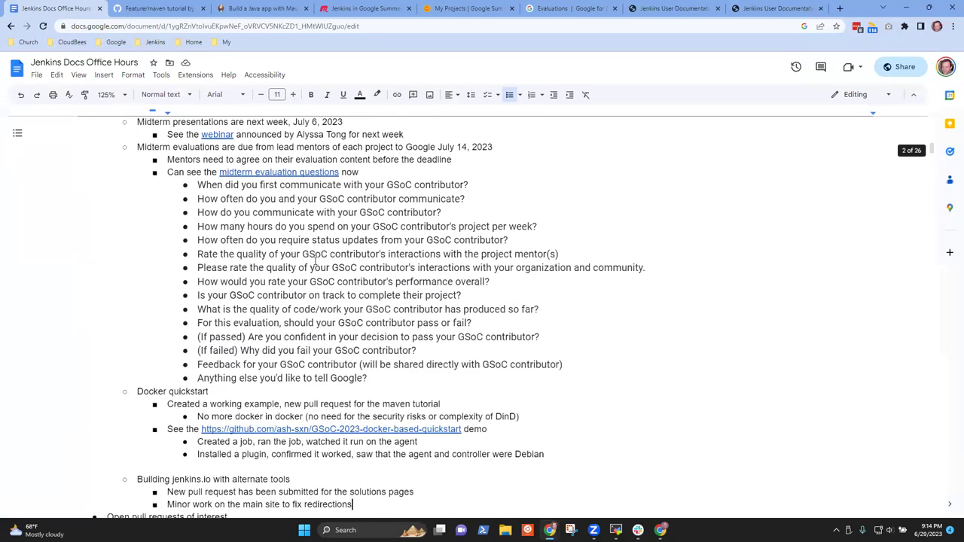
{"action": "scroll", "coordinate": [325, 224], "scroll_direction": "down", "scroll_amount": 3}
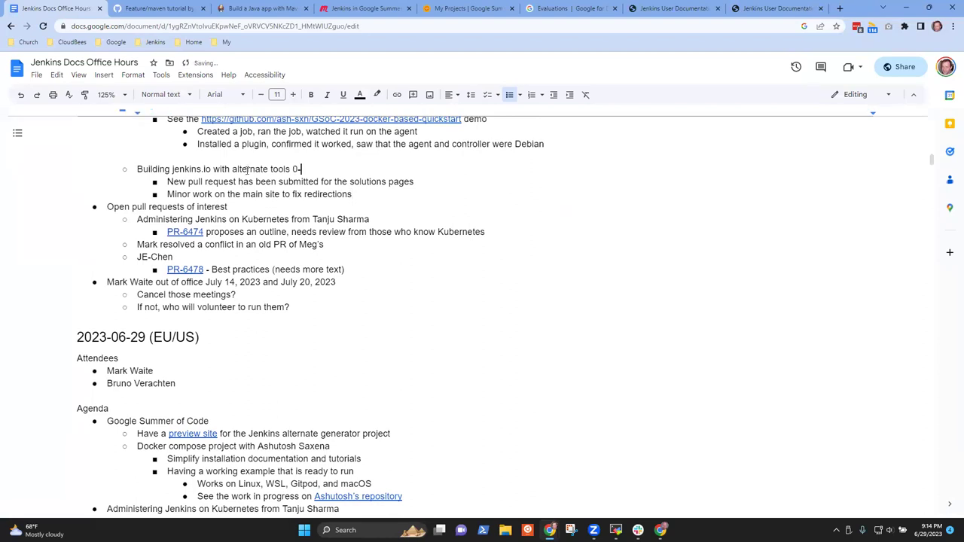
{"action": "type", "text": "-"}
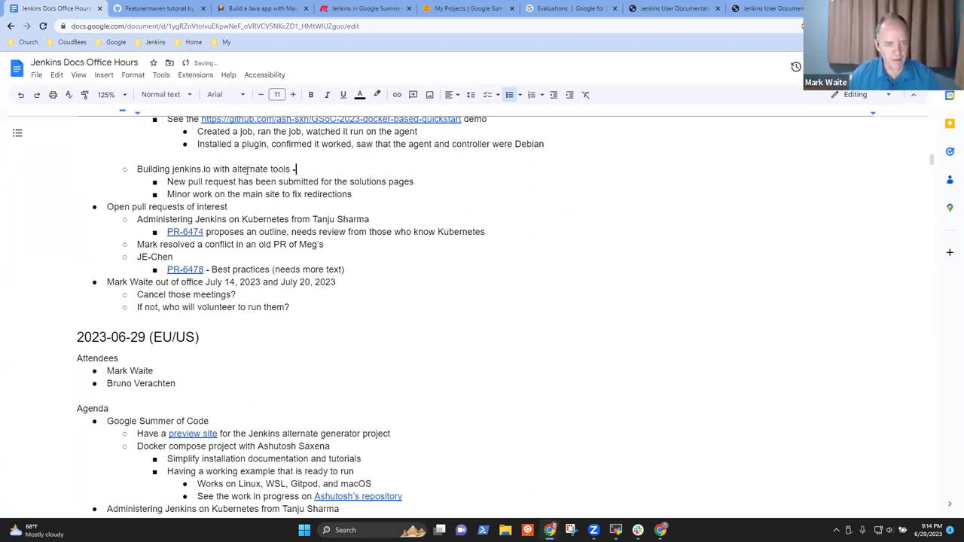
{"action": "type", "text": " prototype site"}
Link the words "prototype site" to the copied site address
{"action": "key", "text": "ctrl+shift+Left"}
{"action": "key", "text": "ctrl+shift+Left"}
{"action": "key", "text": "ctrl+k"}
{"action": "key", "text": "ctrl+v"}
{"action": "key", "text": "Return"}
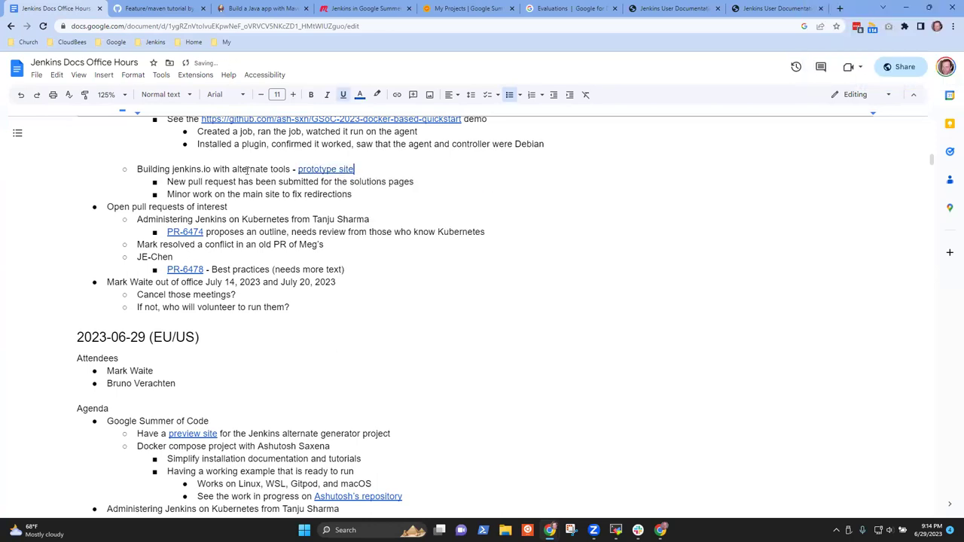
On the prototype site, open the Using Search Box page under Using Jenkins and look over its content
{"action": "left_click", "coordinate": [780, 8]}
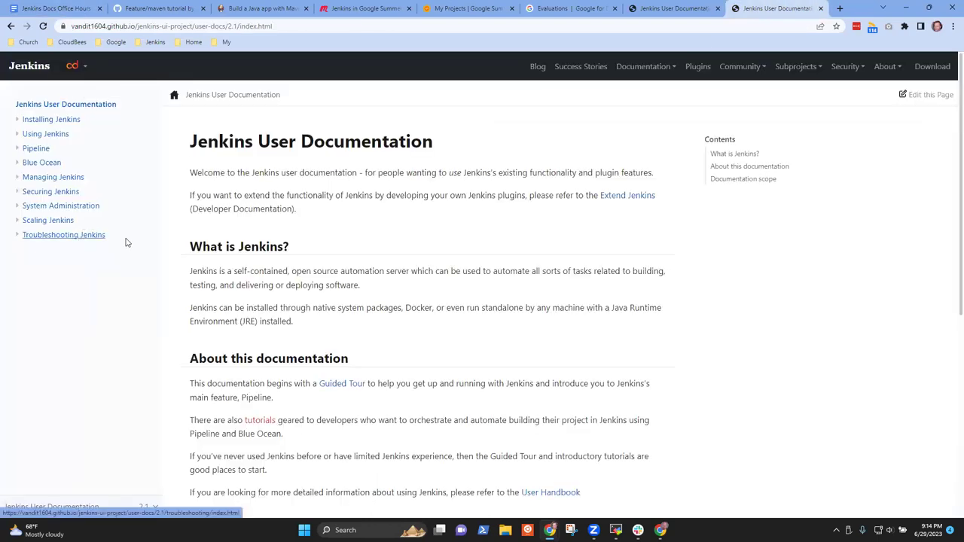
{"action": "left_click", "coordinate": [17, 134]}
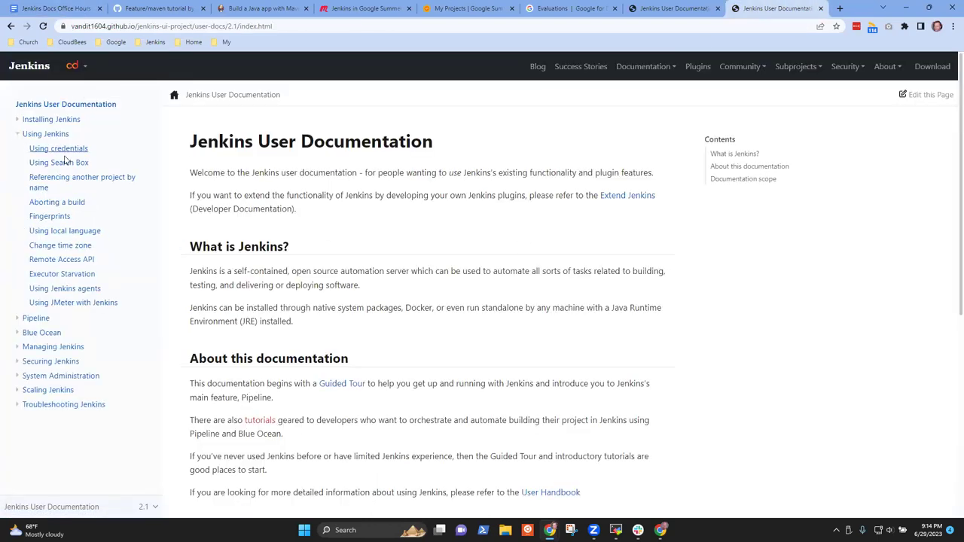
{"action": "left_click", "coordinate": [59, 163]}
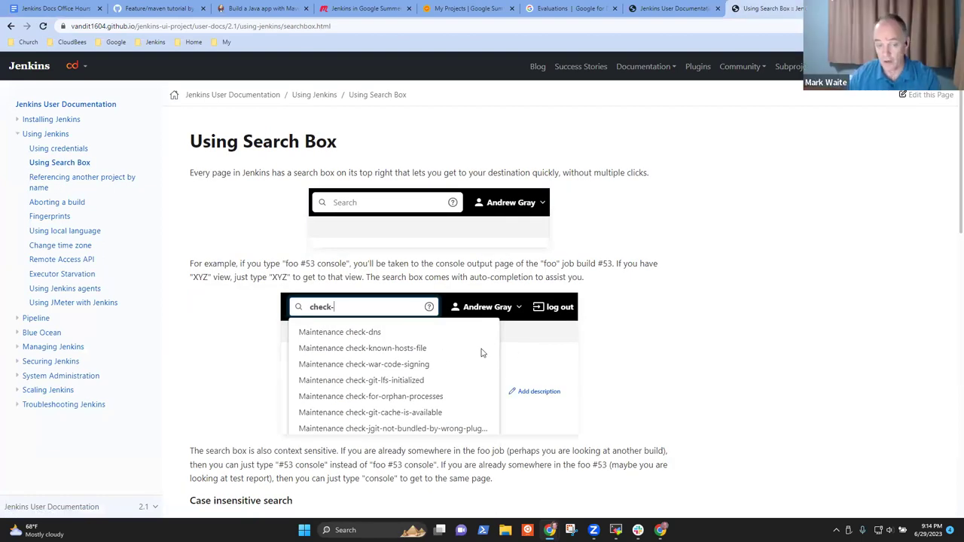
{"action": "scroll", "coordinate": [358, 357], "scroll_direction": "down", "scroll_amount": 3}
{"action": "scroll", "coordinate": [358, 357], "scroll_direction": "down", "scroll_amount": 5}
{"action": "scroll", "coordinate": [374, 357], "scroll_direction": "up", "scroll_amount": 6}
{"action": "scroll", "coordinate": [369, 329], "scroll_direction": "up", "scroll_amount": 2}
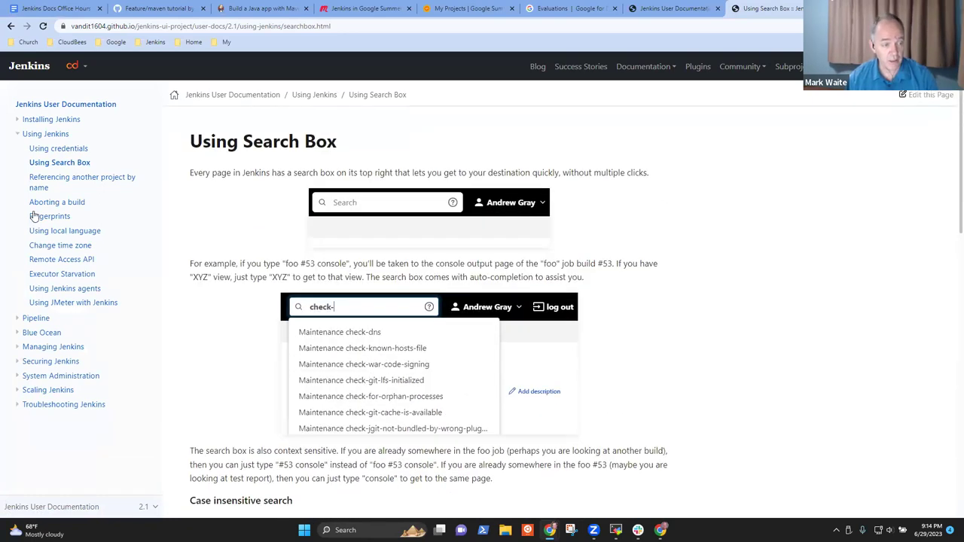
Read through the Aborting a build and Fingerprints pages of the Using Jenkins section on the prototype site
{"action": "left_click", "coordinate": [57, 203]}
{"action": "scroll", "coordinate": [501, 305], "scroll_direction": "down", "scroll_amount": 5}
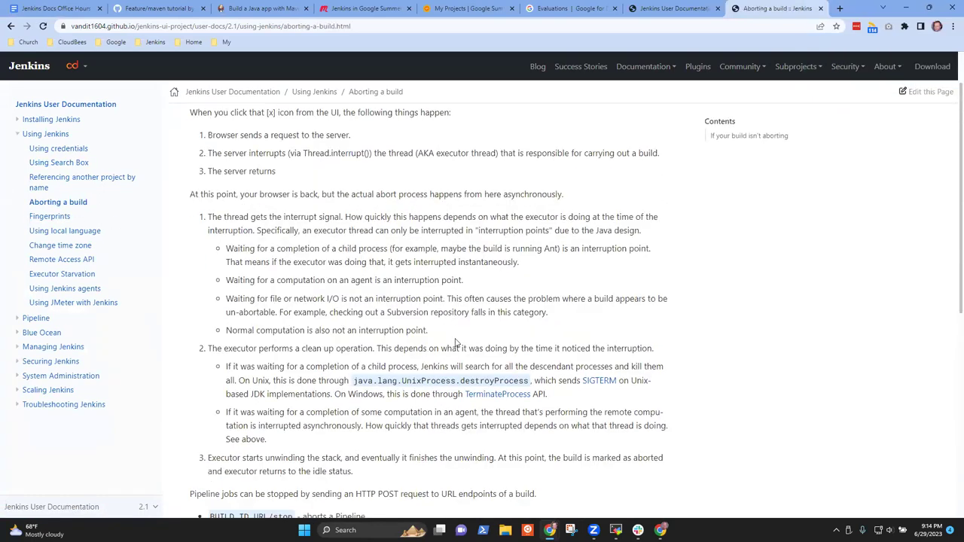
{"action": "scroll", "coordinate": [235, 250], "scroll_direction": "up", "scroll_amount": 1}
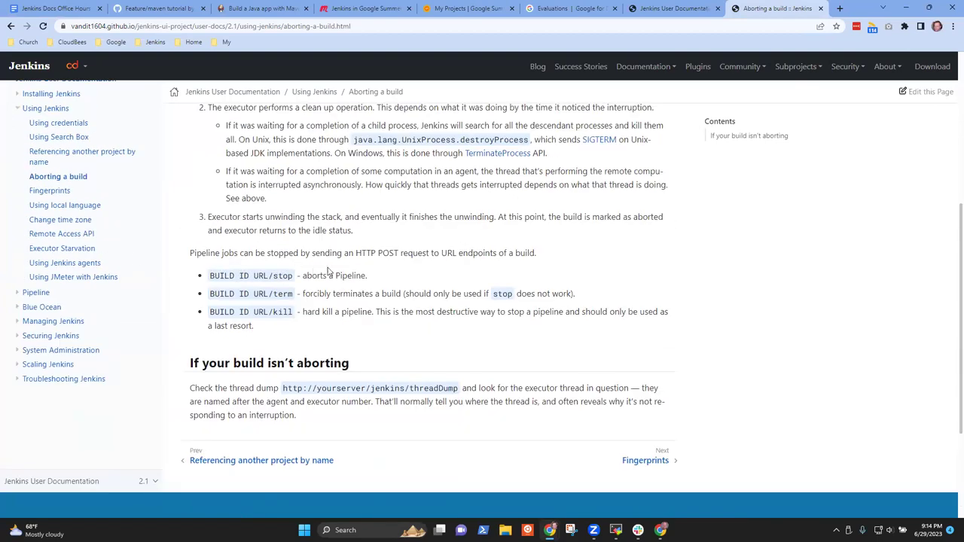
{"action": "left_click", "coordinate": [50, 191]}
{"action": "scroll", "coordinate": [332, 367], "scroll_direction": "down", "scroll_amount": 4}
{"action": "scroll", "coordinate": [337, 366], "scroll_direction": "down", "scroll_amount": 6}
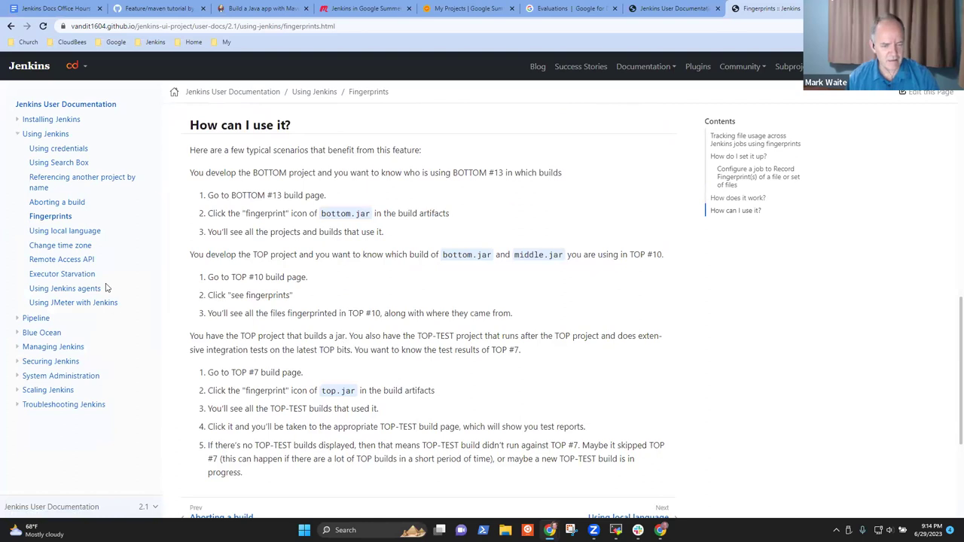
Look over the Using local language page and collapse the Using Jenkins section in the page tree
{"action": "left_click", "coordinate": [75, 230]}
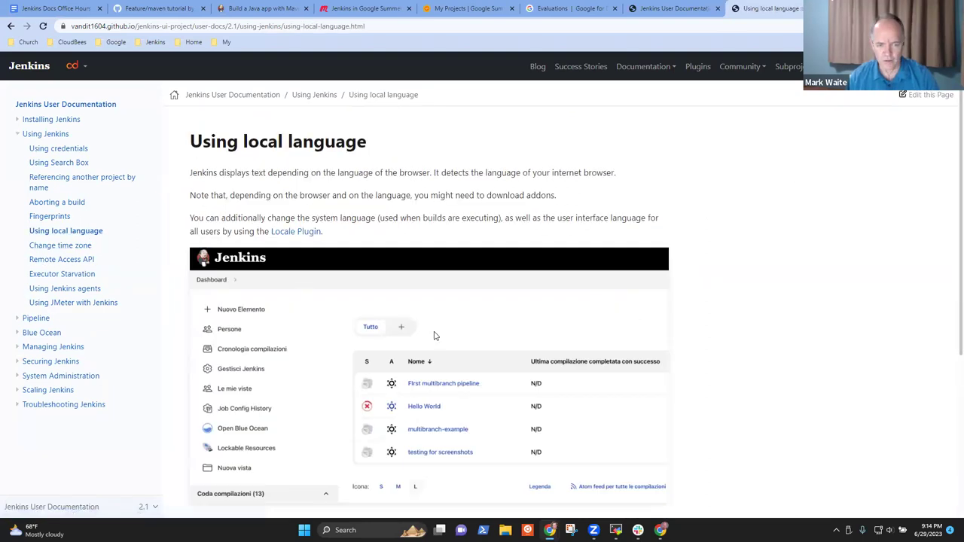
{"action": "scroll", "coordinate": [461, 330], "scroll_direction": "down", "scroll_amount": 3}
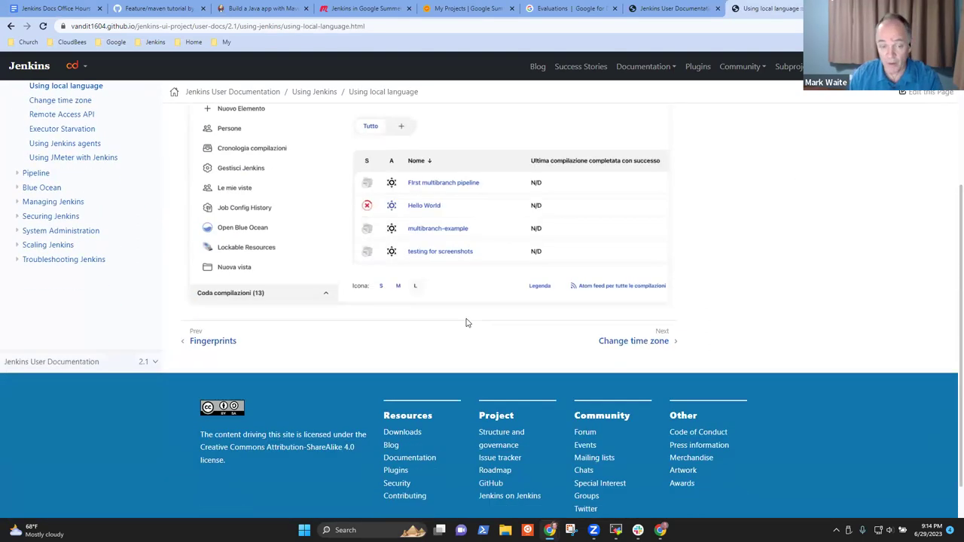
{"action": "scroll", "coordinate": [497, 313], "scroll_direction": "up", "scroll_amount": 3}
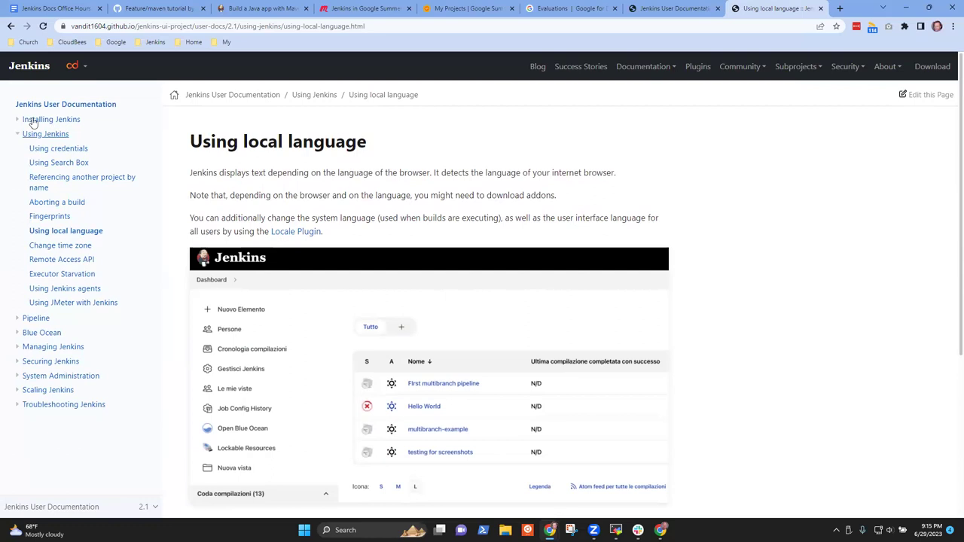
{"action": "left_click", "coordinate": [18, 136]}
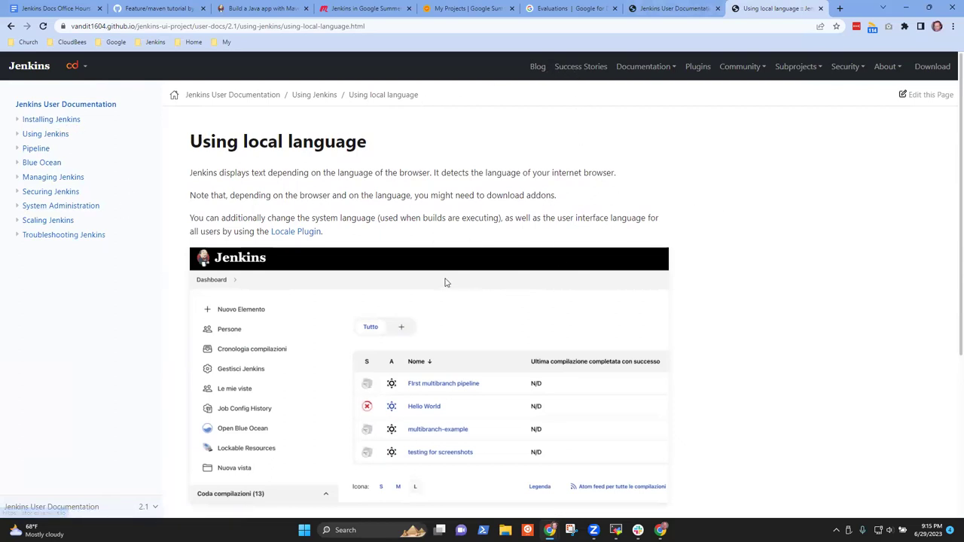
{"action": "scroll", "coordinate": [445, 282], "scroll_direction": "down", "scroll_amount": 3}
{"action": "scroll", "coordinate": [434, 240], "scroll_direction": "up", "scroll_amount": 3}
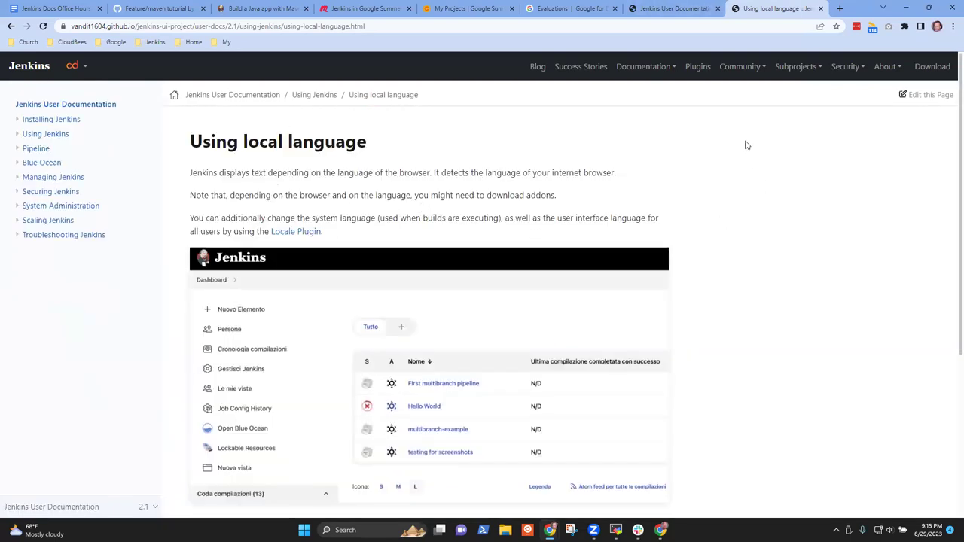
Go to the Jenkins User Documentation start page, try the Solution Pages link under Documentation, and return
{"action": "left_click", "coordinate": [262, 98]}
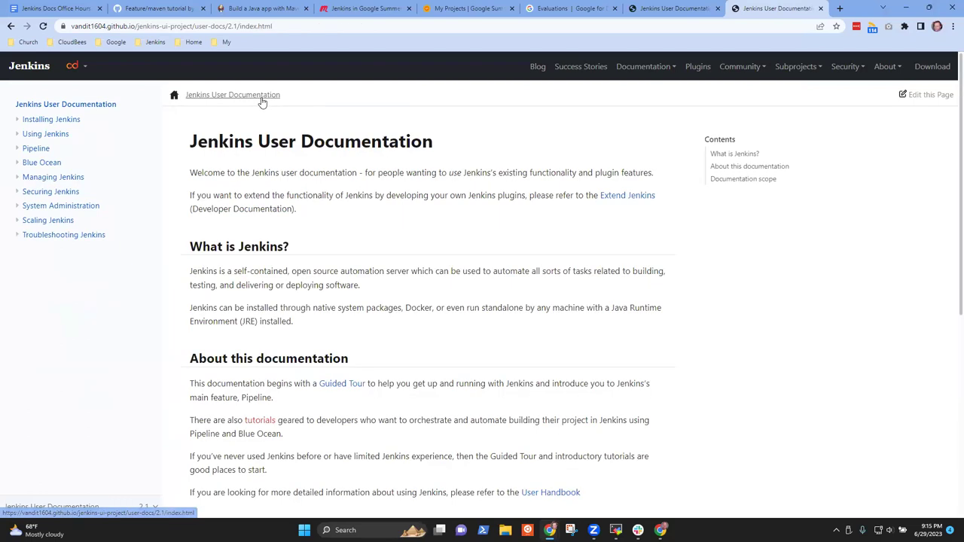
{"action": "left_click", "coordinate": [673, 67]}
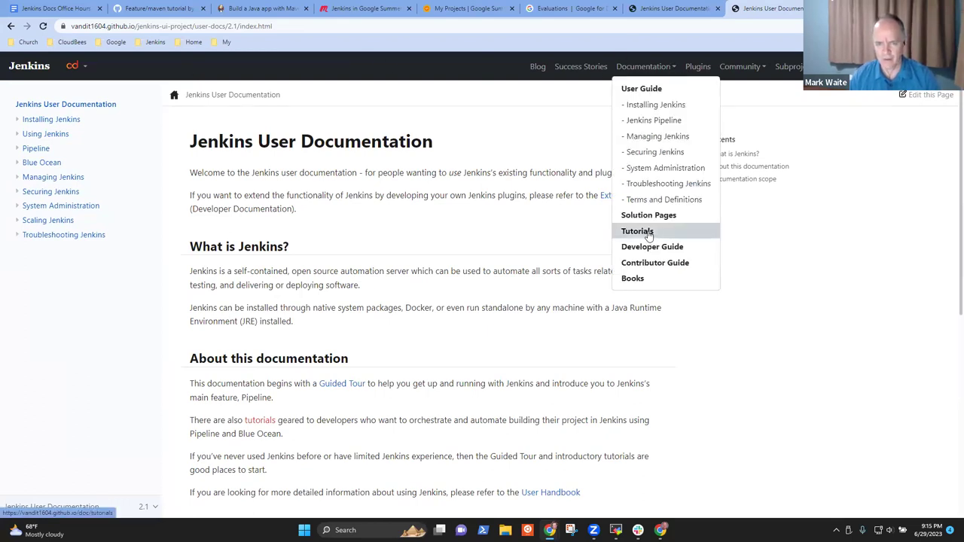
{"action": "left_click", "coordinate": [642, 216]}
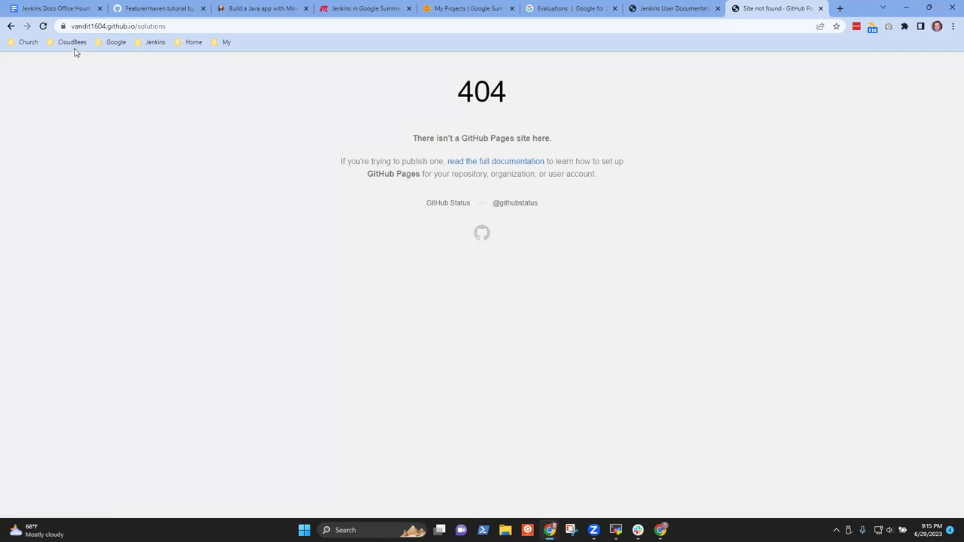
{"action": "left_click", "coordinate": [10, 26]}
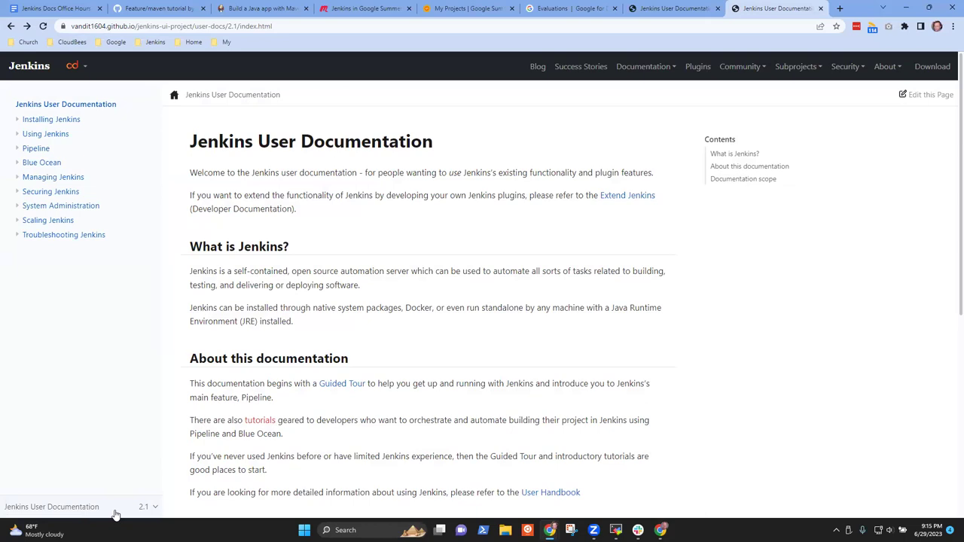
Switch the prototype site to the Jenkins Developer Documentation, check its index.adoc entry, and return to Extend Jenkins
{"action": "left_click", "coordinate": [115, 515]}
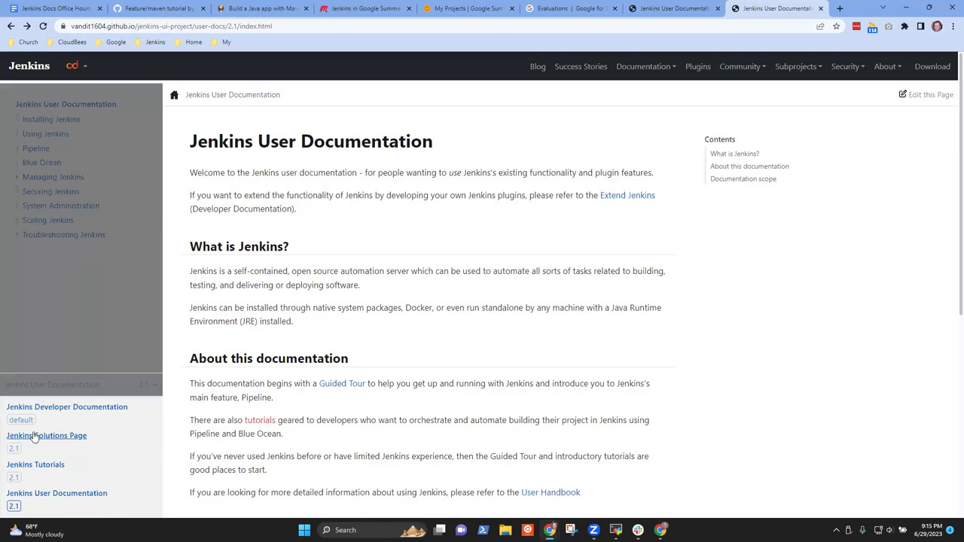
{"action": "left_click", "coordinate": [71, 408]}
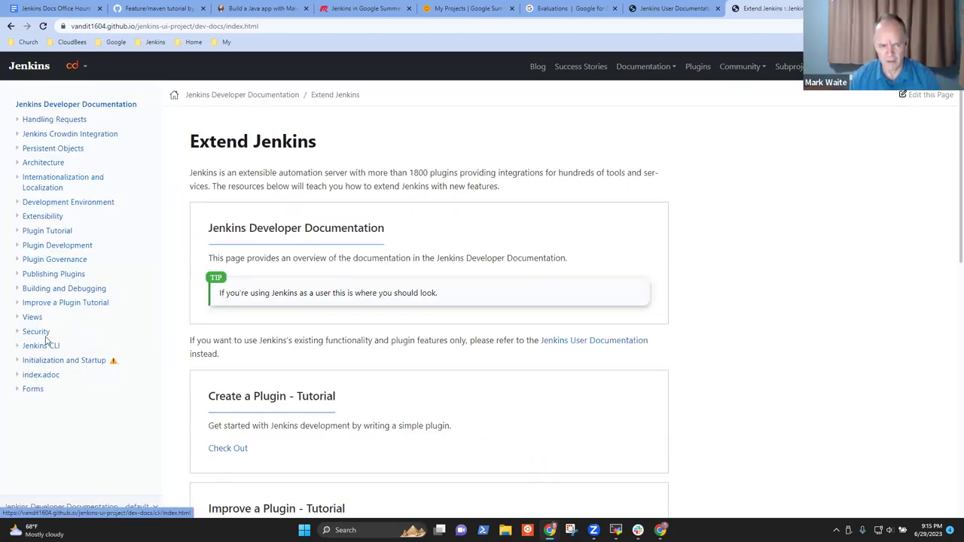
{"action": "left_click", "coordinate": [43, 377]}
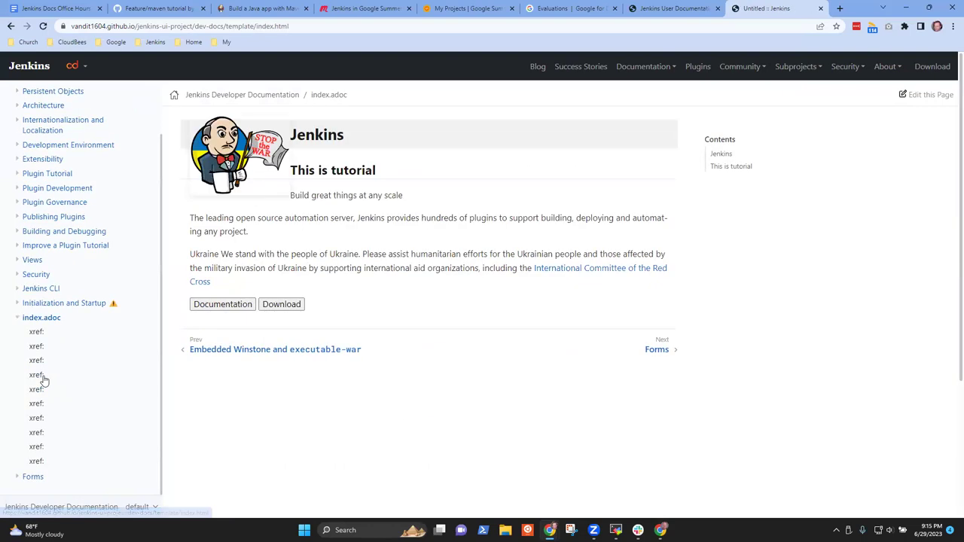
{"action": "left_click", "coordinate": [12, 26]}
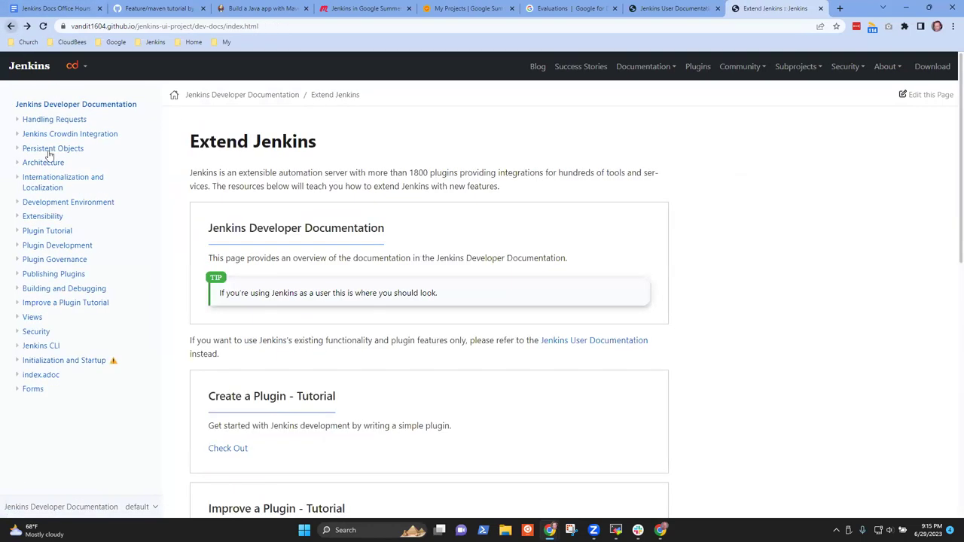
Open the Publishing Plugins chapter and look over its sections and how-to guides
{"action": "left_click", "coordinate": [68, 274]}
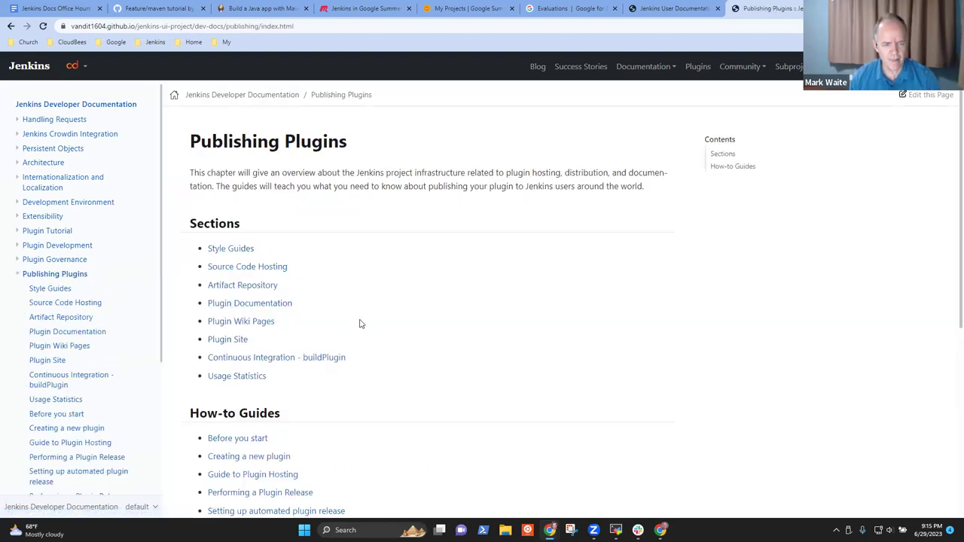
{"action": "scroll", "coordinate": [362, 331], "scroll_direction": "down", "scroll_amount": 4}
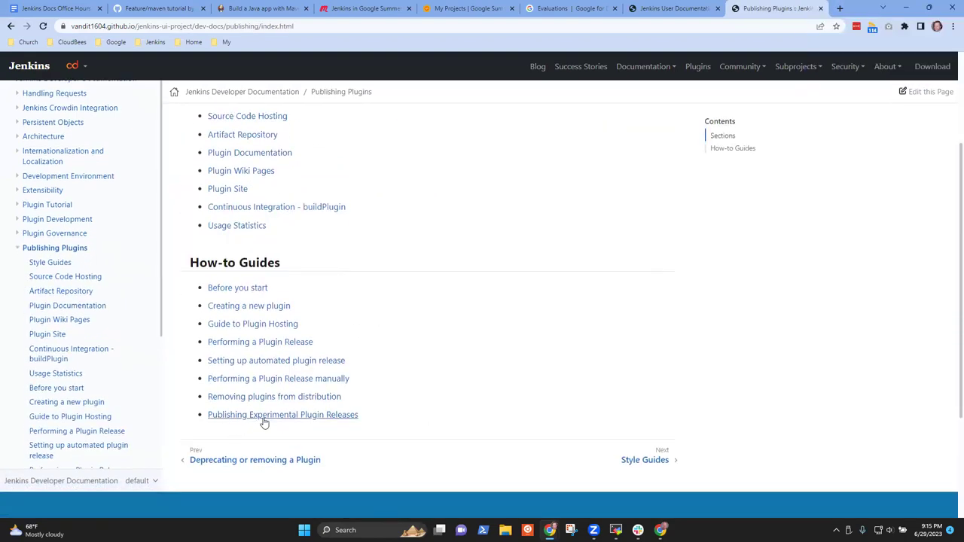
{"action": "scroll", "coordinate": [249, 413], "scroll_direction": "up", "scroll_amount": 3}
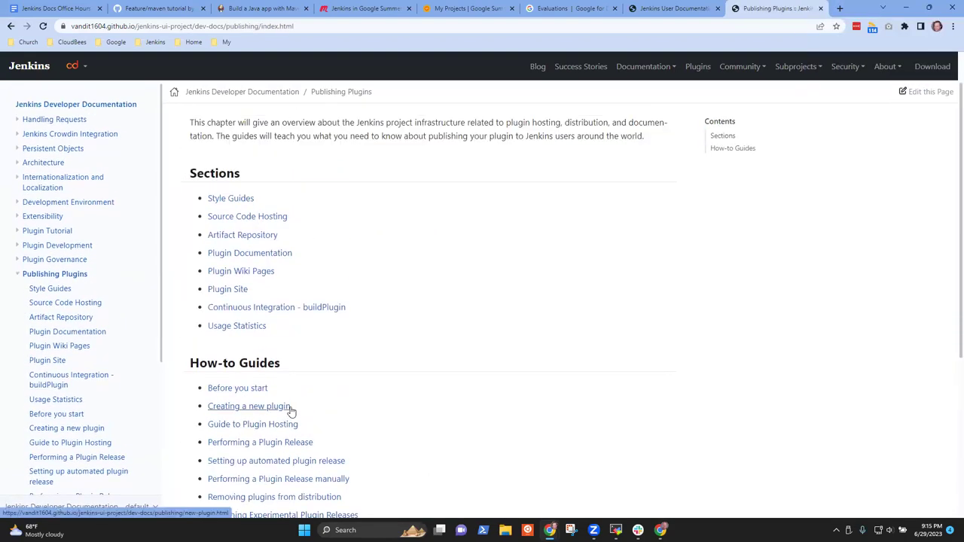
Open the Source Code Hosting page, search its repository permissions table for "abd", and highlight the text in the table's body row
{"action": "left_click", "coordinate": [226, 217]}
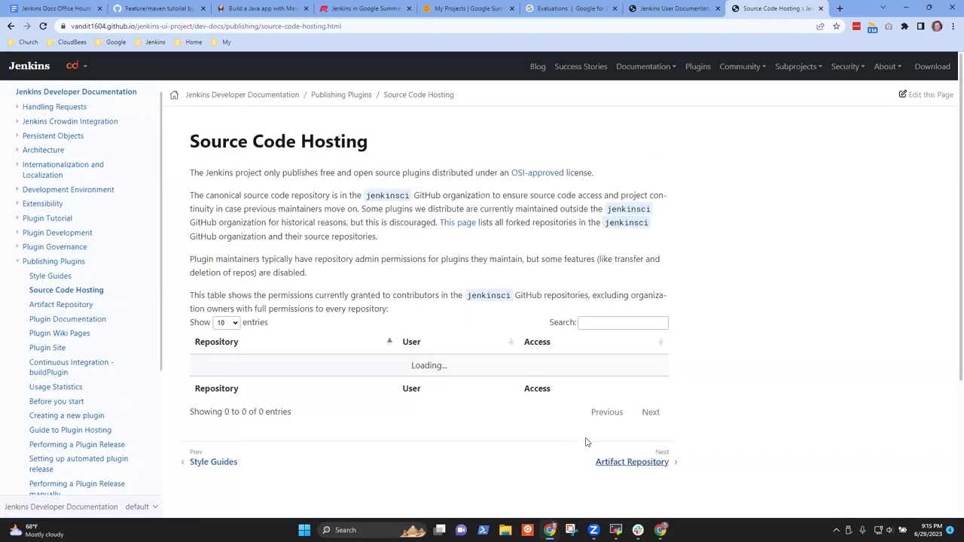
{"action": "left_click", "coordinate": [602, 322]}
{"action": "type", "text": "abd"}
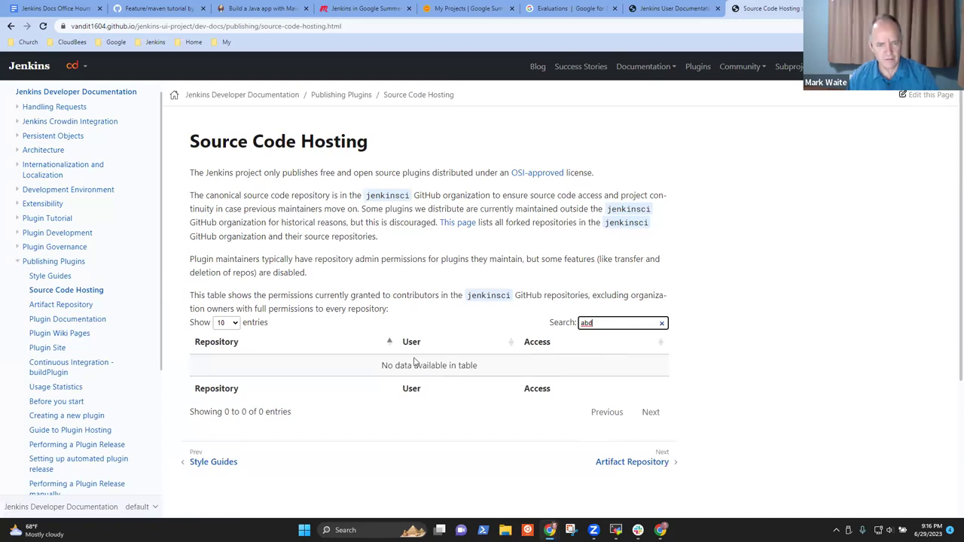
{"action": "left_click", "coordinate": [420, 365]}
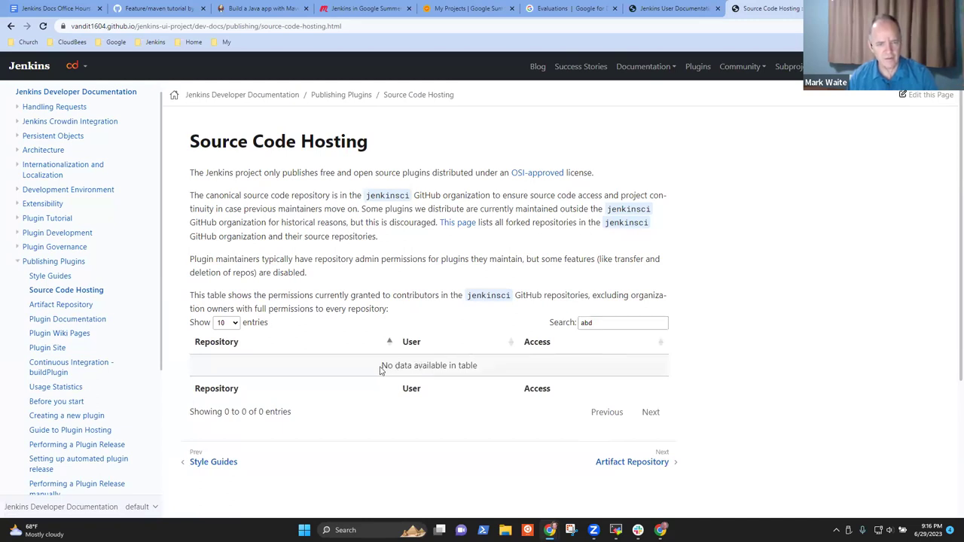
{"action": "left_click_drag", "start_coordinate": [419, 362], "coordinate": [484, 364]}
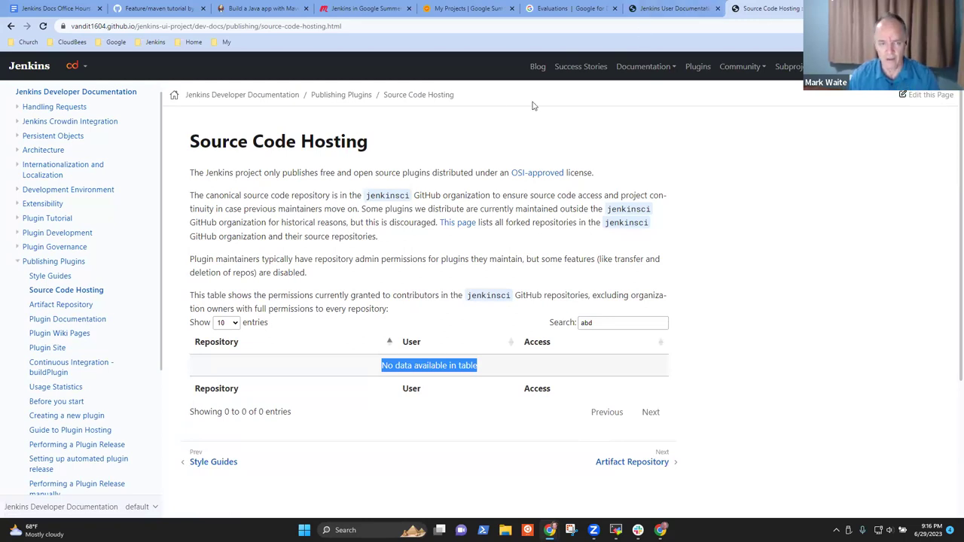
In a new browser tab, open the bookmarked jenkins.io GitHub repository and show its pull requests
{"action": "left_click", "coordinate": [350, 27]}
{"action": "key", "text": "End"}
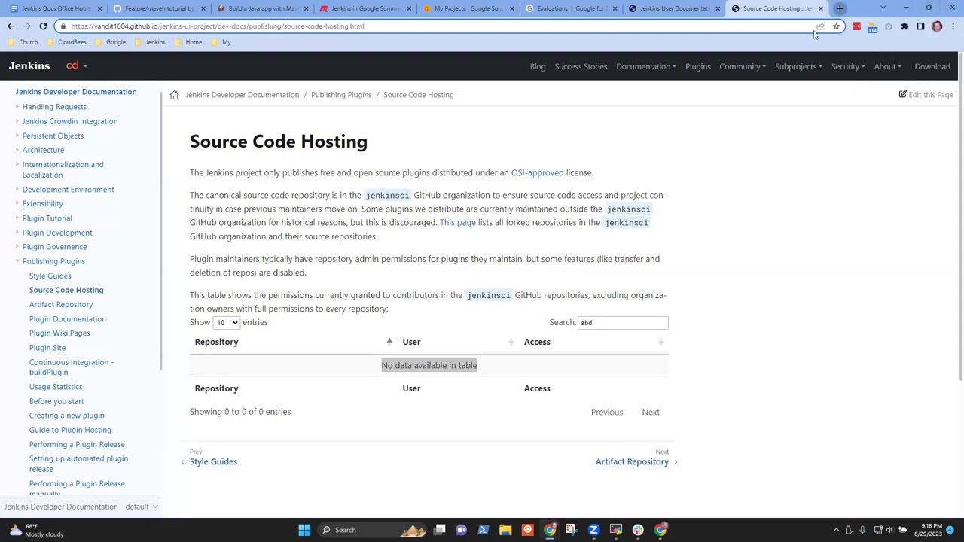
{"action": "key", "text": "ctrl+t"}
{"action": "left_click", "coordinate": [156, 42]}
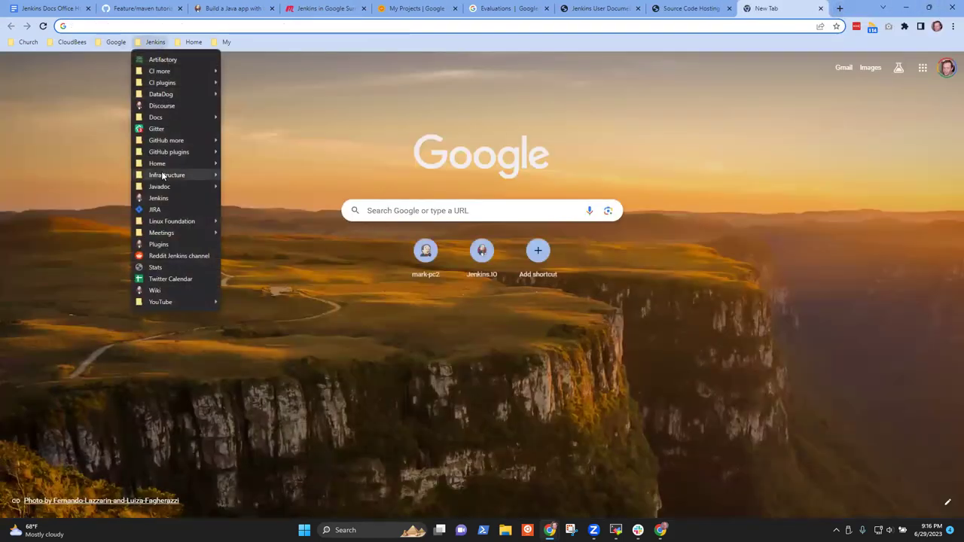
{"action": "mouse_move", "coordinate": [172, 157]}
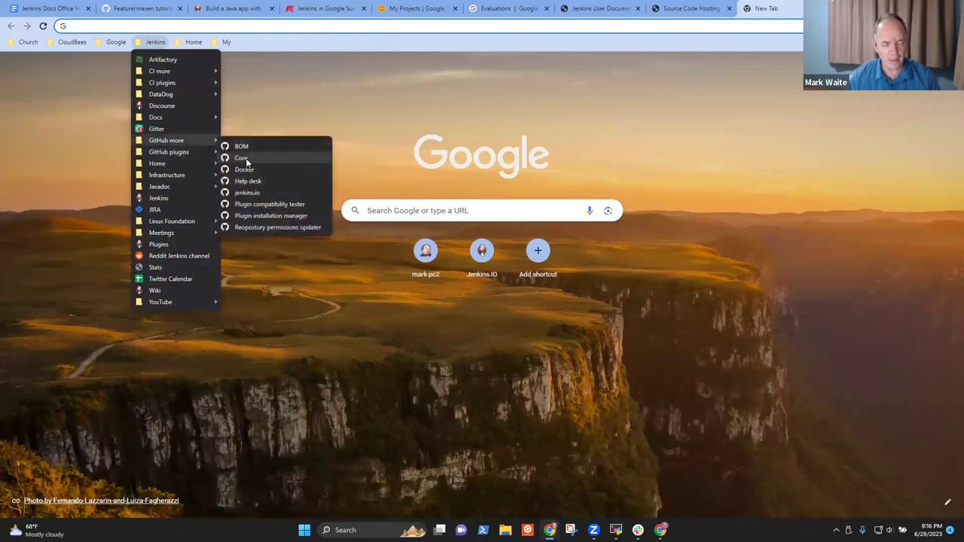
{"action": "left_click", "coordinate": [255, 191]}
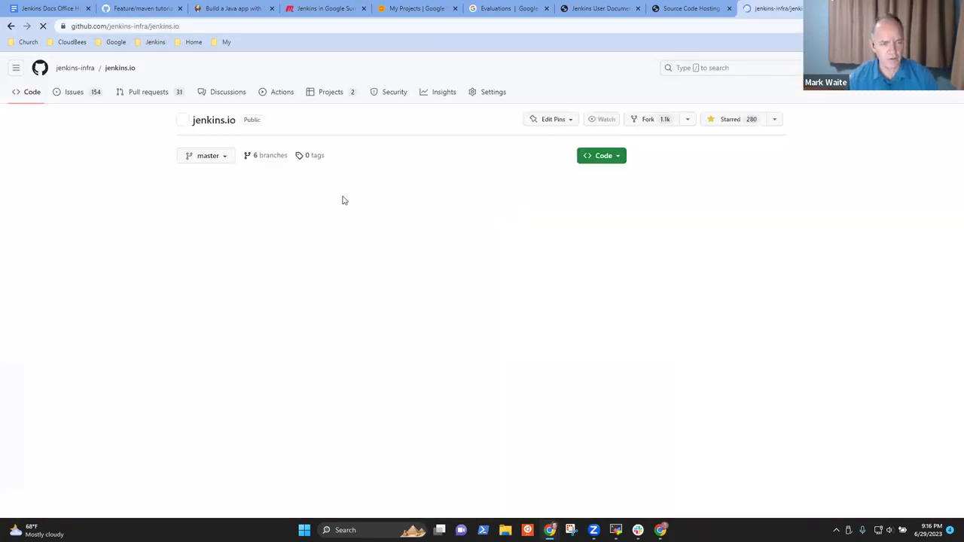
{"action": "left_click", "coordinate": [160, 93]}
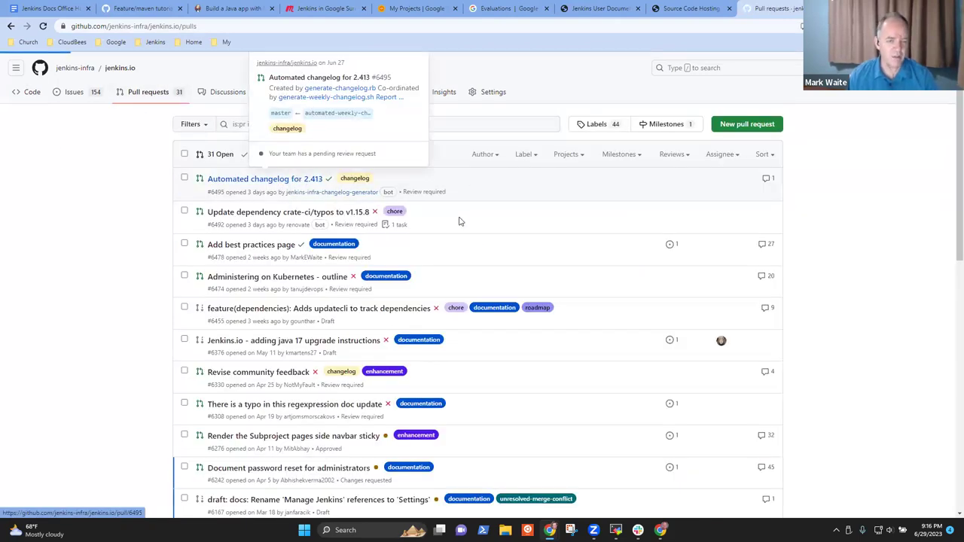
Open the pull request "Automated changelog for 2.413" and view its latest preview deployment, ignoring the lookalike-site warning
{"action": "left_click", "coordinate": [266, 179]}
{"action": "scroll", "coordinate": [448, 302], "scroll_direction": "down", "scroll_amount": 4}
{"action": "scroll", "coordinate": [448, 302], "scroll_direction": "down", "scroll_amount": 5}
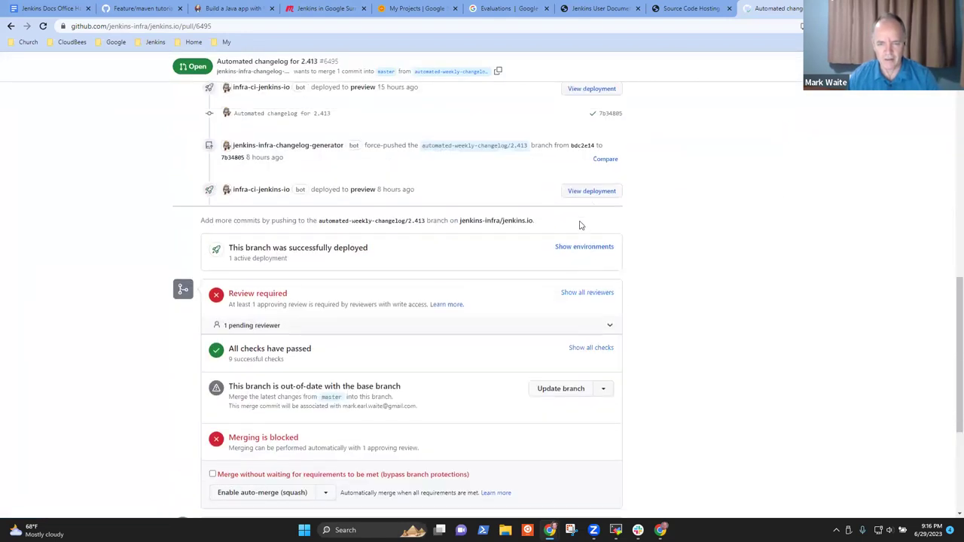
{"action": "left_click", "coordinate": [598, 193]}
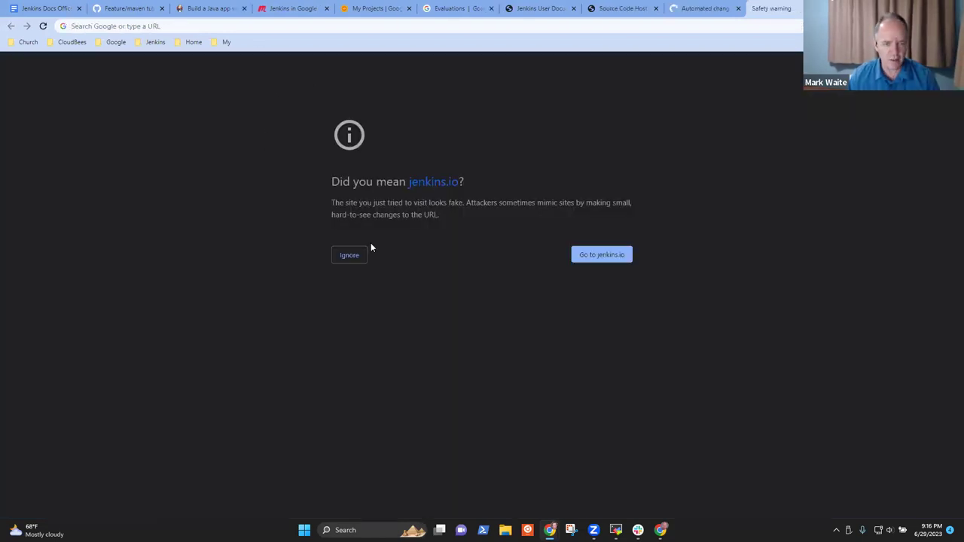
{"action": "left_click", "coordinate": [351, 256]}
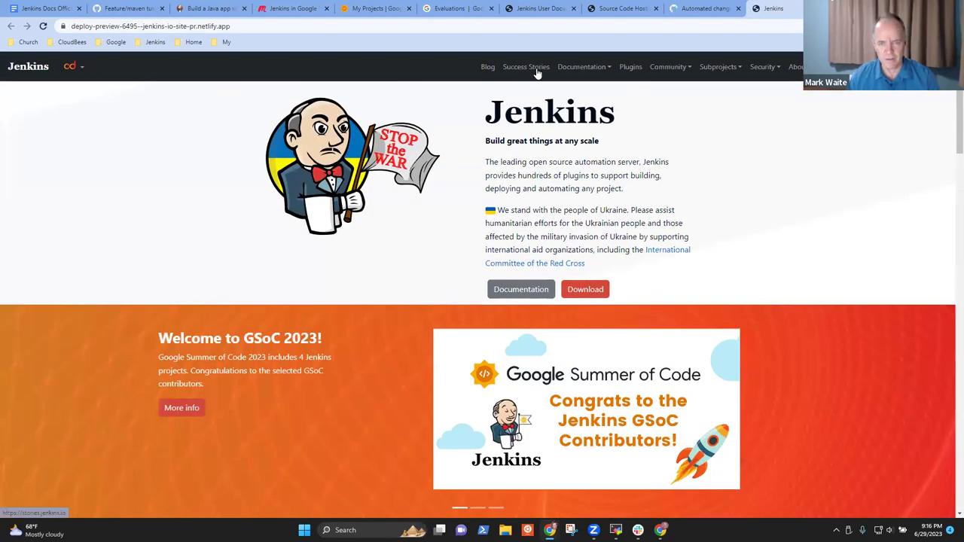
On the preview site, open the Developer Guide, look at Plugin Governance, and go to the Publishing Plugins chapter
{"action": "left_click", "coordinate": [582, 66]}
{"action": "left_click", "coordinate": [585, 228]}
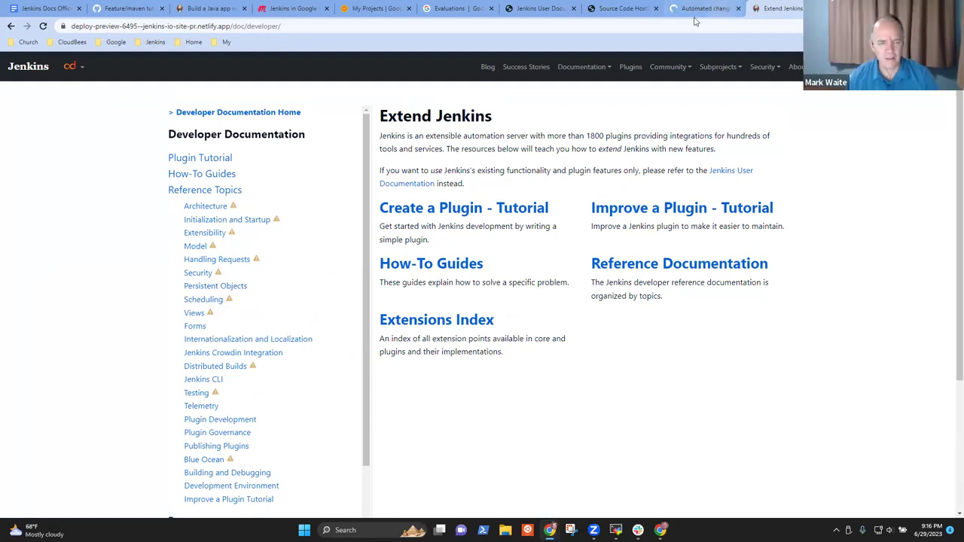
{"action": "left_click", "coordinate": [220, 436]}
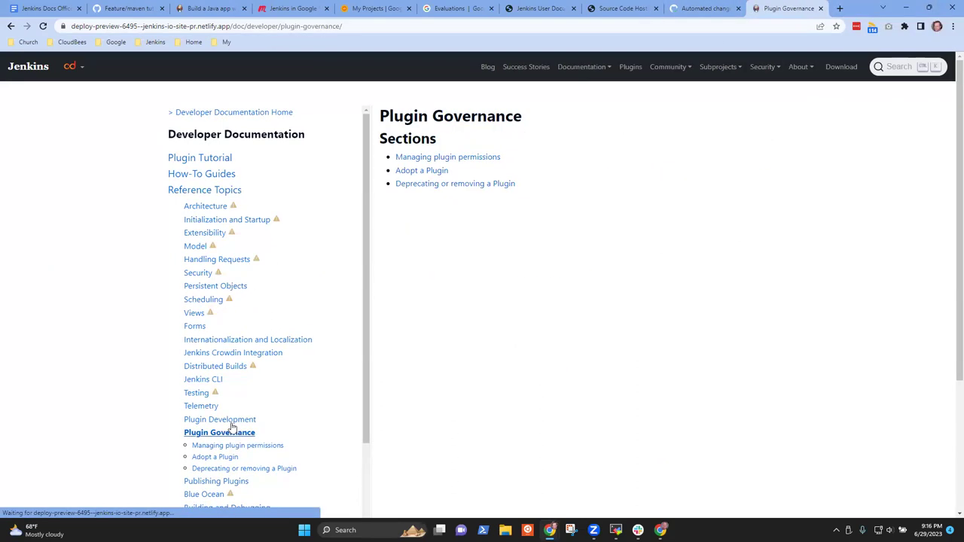
{"action": "scroll", "coordinate": [253, 360], "scroll_direction": "down", "scroll_amount": 3}
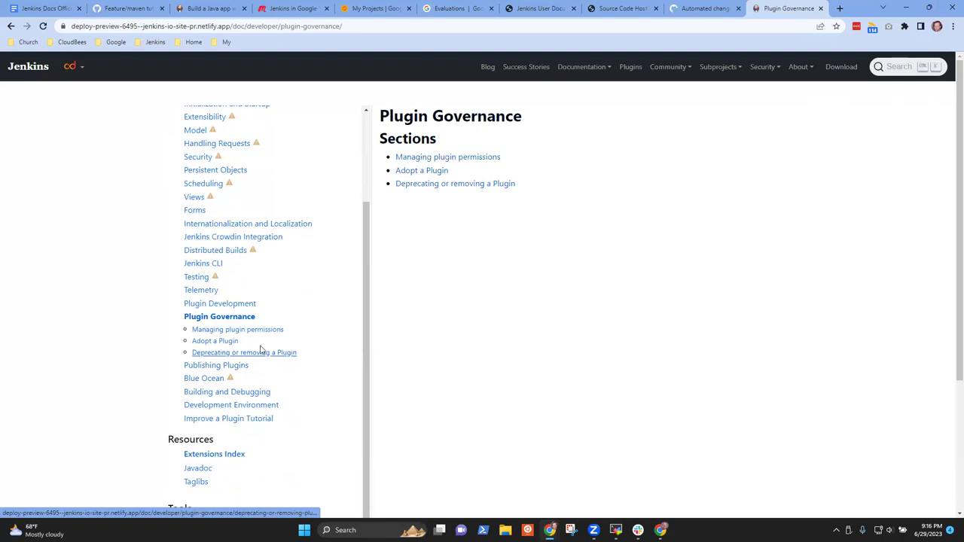
{"action": "left_click", "coordinate": [226, 366]}
{"action": "scroll", "coordinate": [234, 354], "scroll_direction": "down", "scroll_amount": 3}
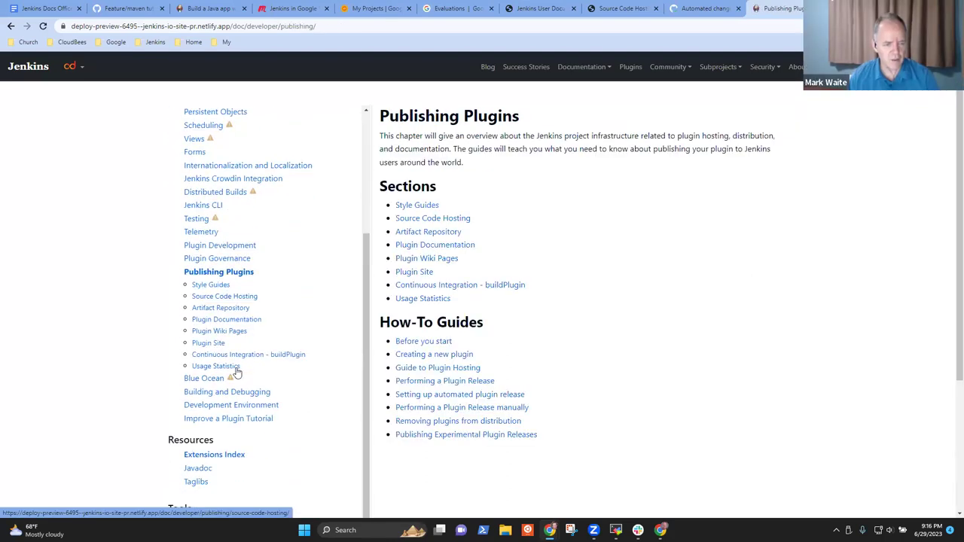
Open the preview site's Source Code Hosting page and highlight the text in the permissions table's body row
{"action": "left_click", "coordinate": [248, 298]}
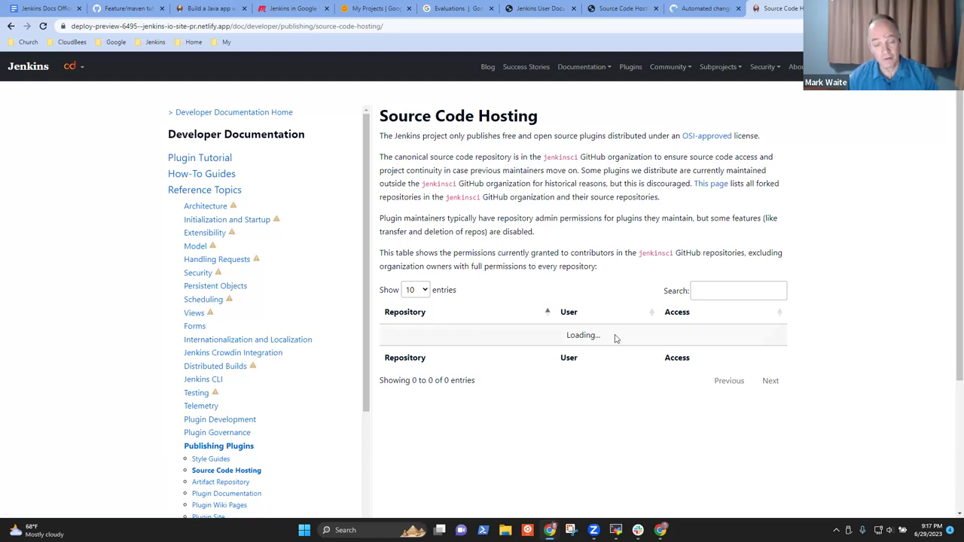
{"action": "triple_click", "coordinate": [581, 335]}
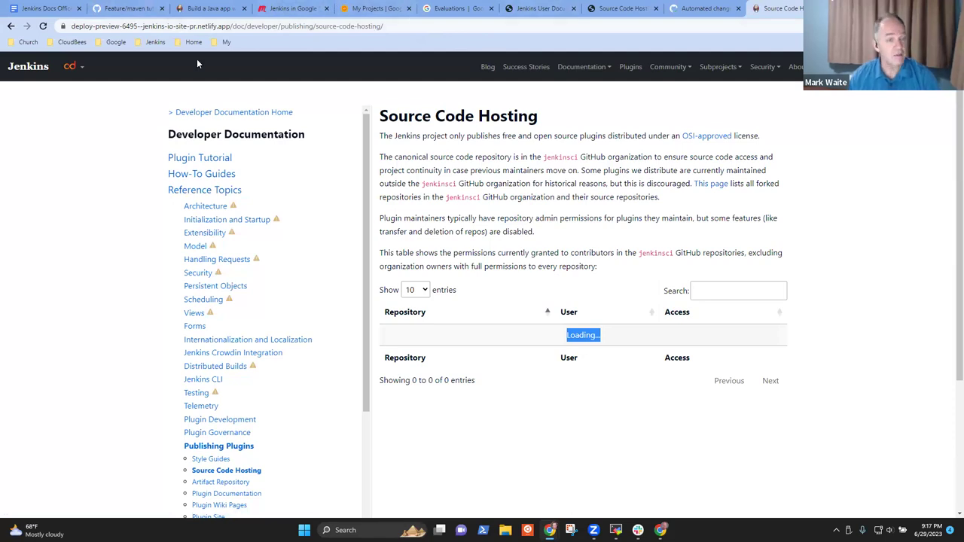
In a new browser tab, open the bookmarked jenkins.io site and go through the Developer Guide's Publishing Plugins chapter to Source Code Hosting
{"action": "key", "text": "ctrl+t"}
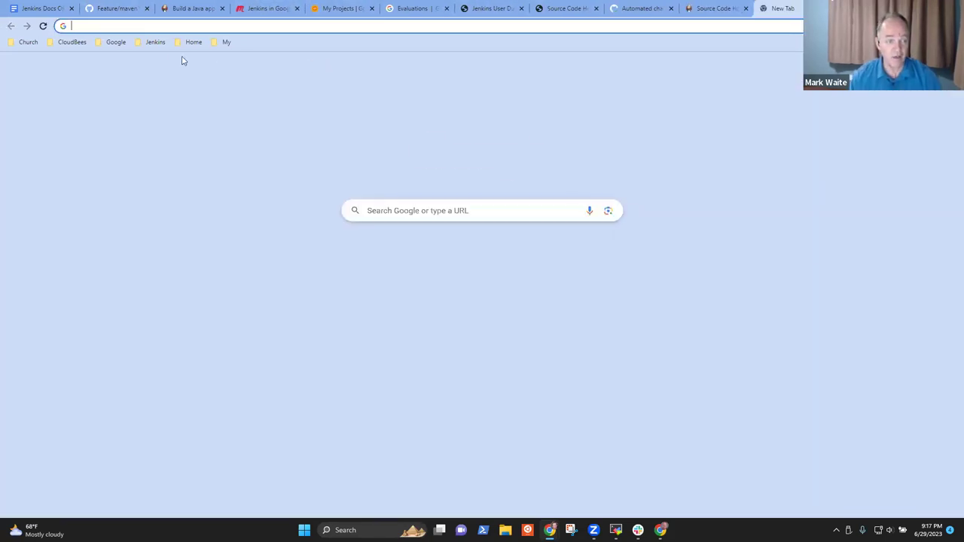
{"action": "left_click", "coordinate": [155, 42]}
{"action": "left_click", "coordinate": [160, 198]}
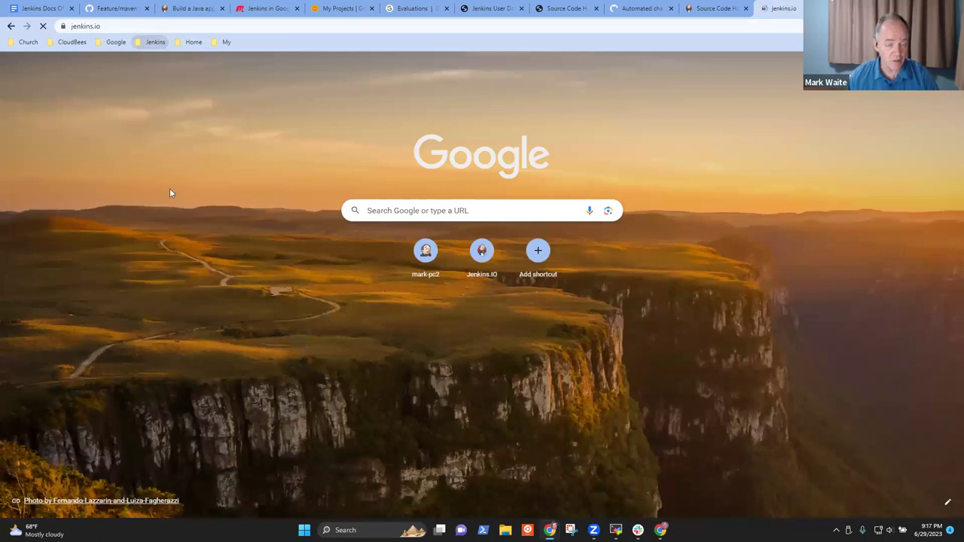
{"action": "left_click", "coordinate": [584, 69]}
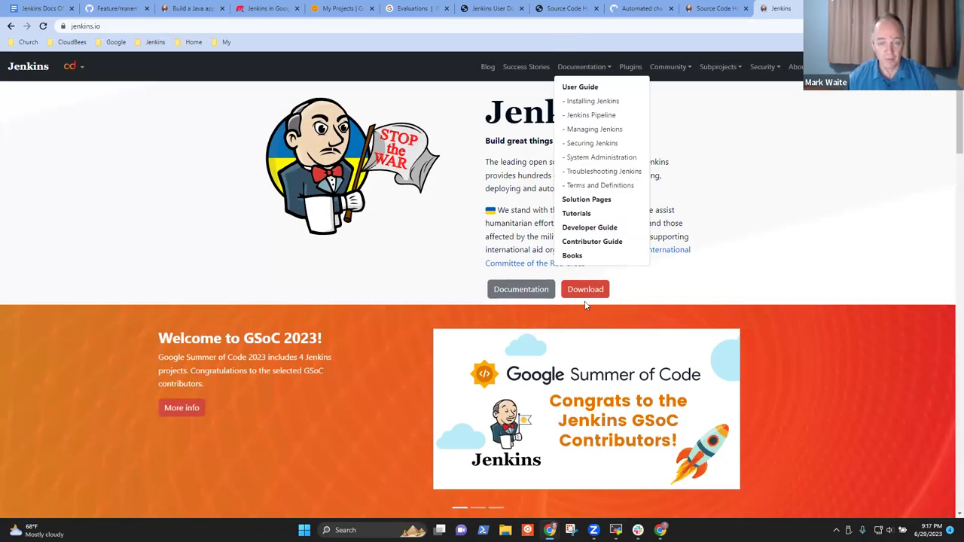
{"action": "left_click", "coordinate": [592, 226]}
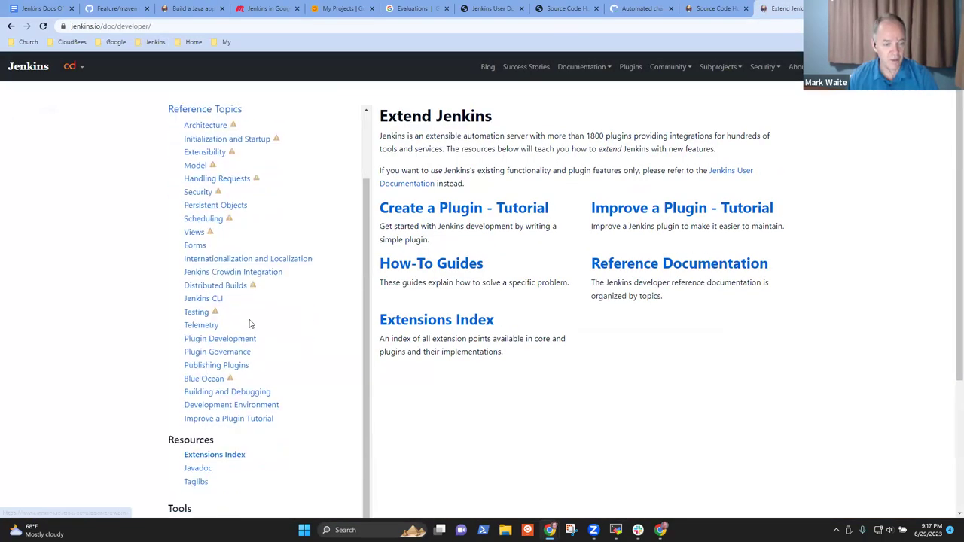
{"action": "left_click", "coordinate": [219, 367]}
{"action": "left_click", "coordinate": [223, 472]}
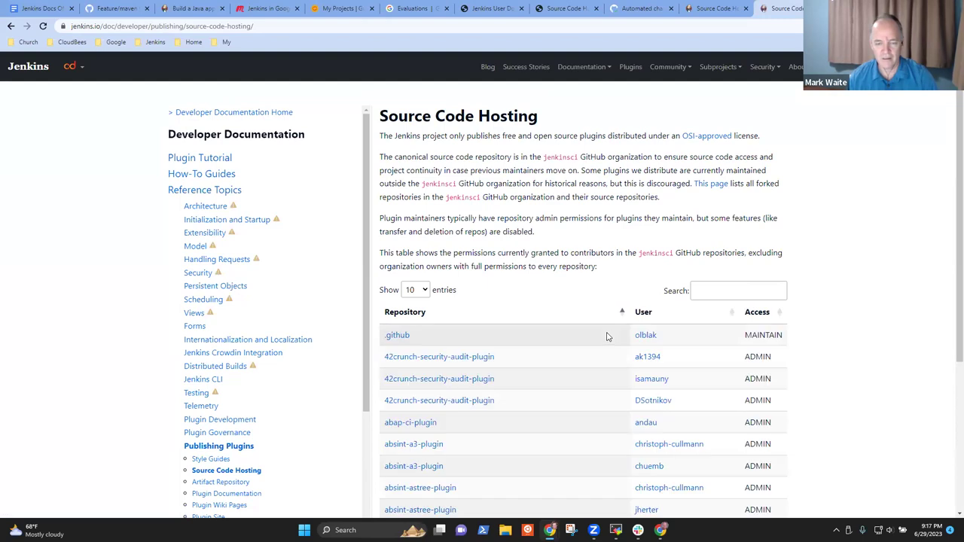
Check the preview site's permissions table against the live one, and search the live jenkins.io table for the maintainer's GitHub username
{"action": "left_click", "coordinate": [711, 9]}
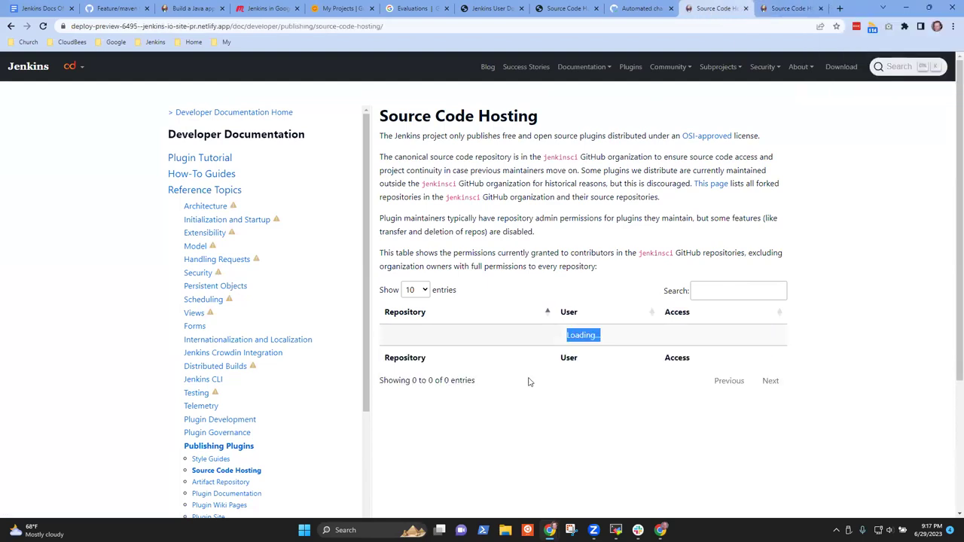
{"action": "left_click", "coordinate": [613, 340]}
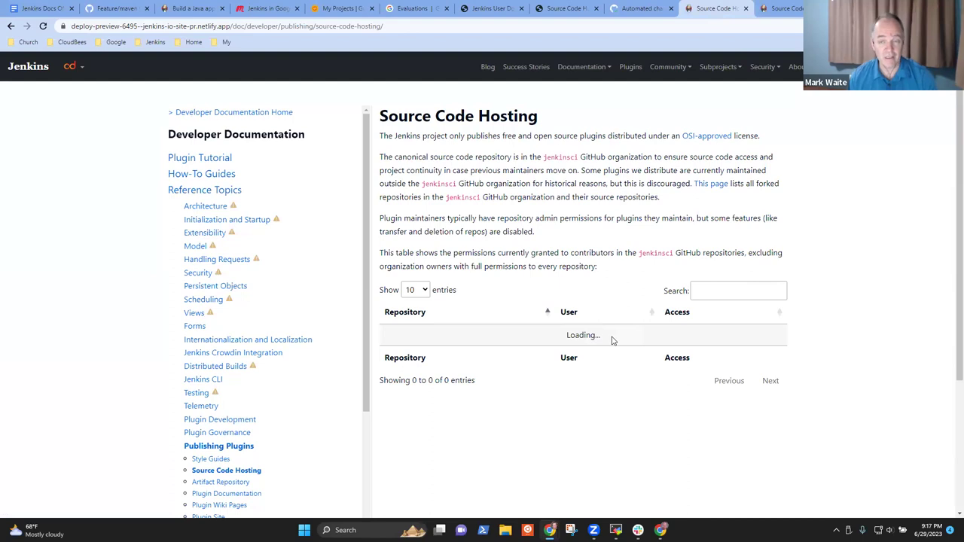
{"action": "left_click", "coordinate": [797, 8]}
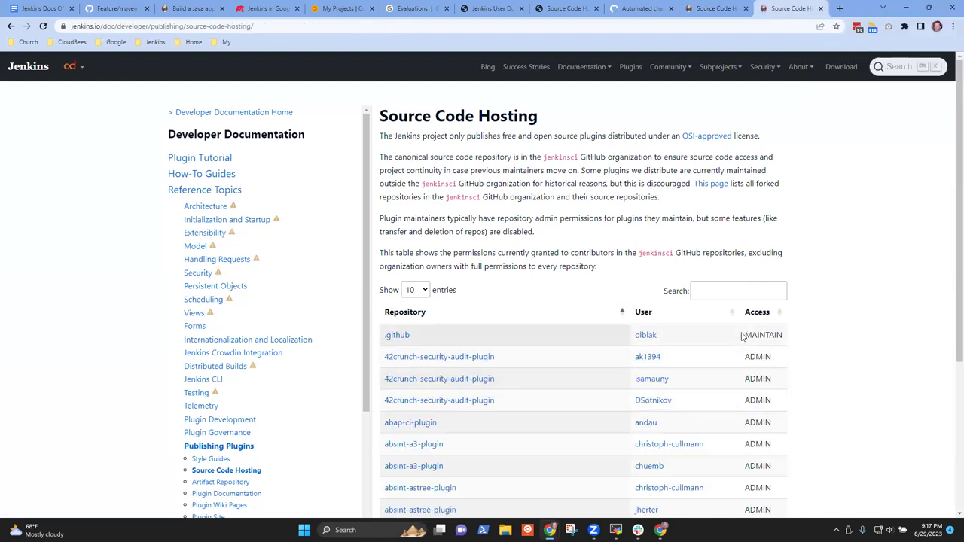
{"action": "left_click", "coordinate": [736, 287]}
{"action": "type", "text": "markewaite"}
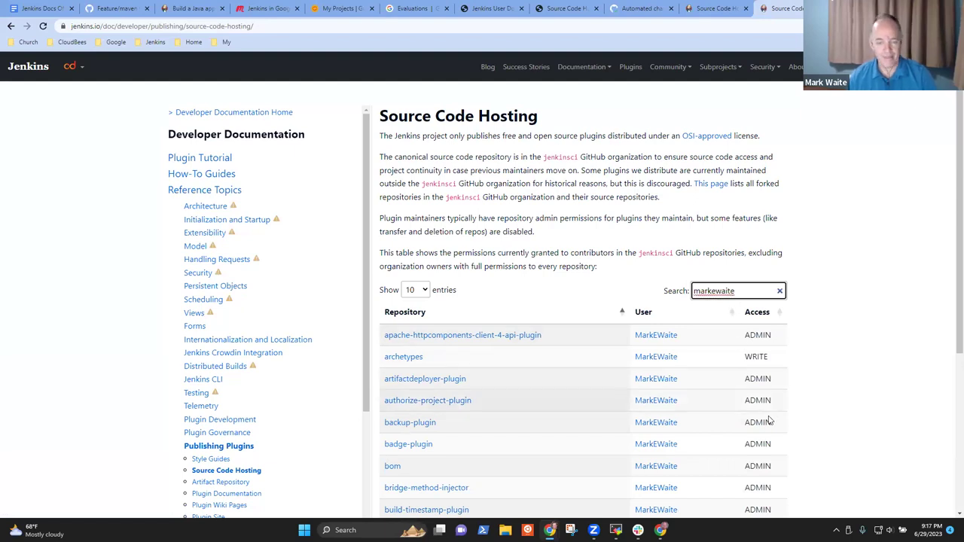
{"action": "scroll", "coordinate": [843, 429], "scroll_direction": "down", "scroll_amount": 2}
{"action": "scroll", "coordinate": [821, 354], "scroll_direction": "up", "scroll_amount": 2}
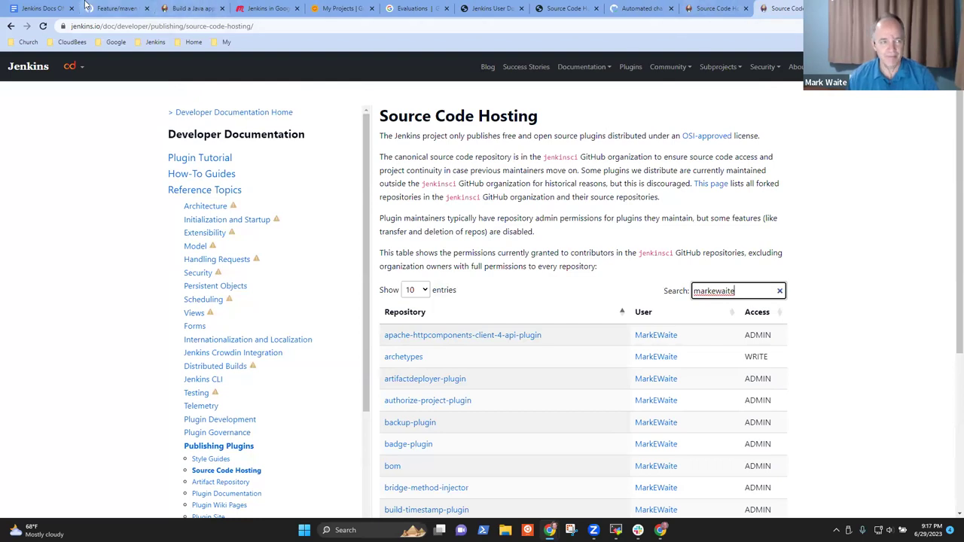
After a brief return to the meeting notes, compare the permissions tables on the preview, prototype and live sites, highlighting the prototype's row text
{"action": "left_click", "coordinate": [57, 8]}
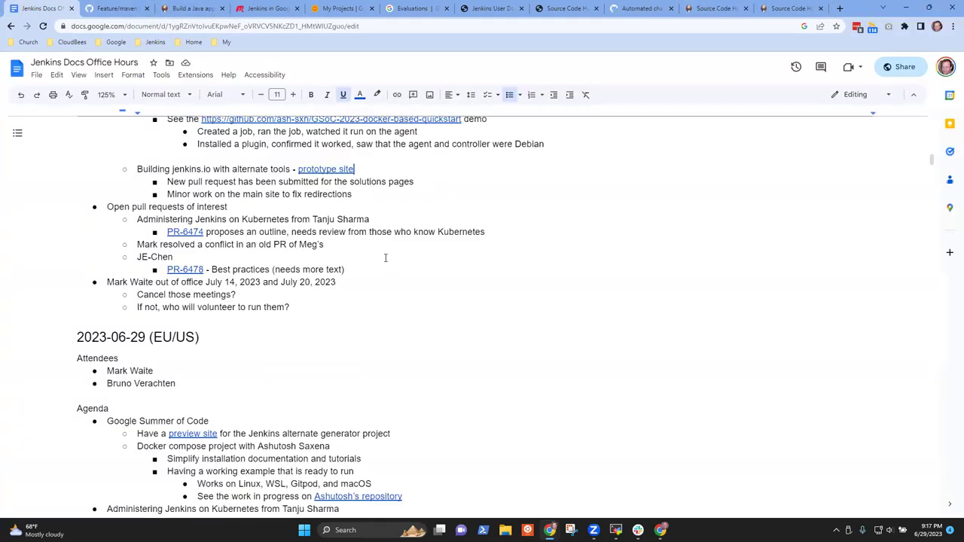
{"action": "left_click", "coordinate": [387, 193]}
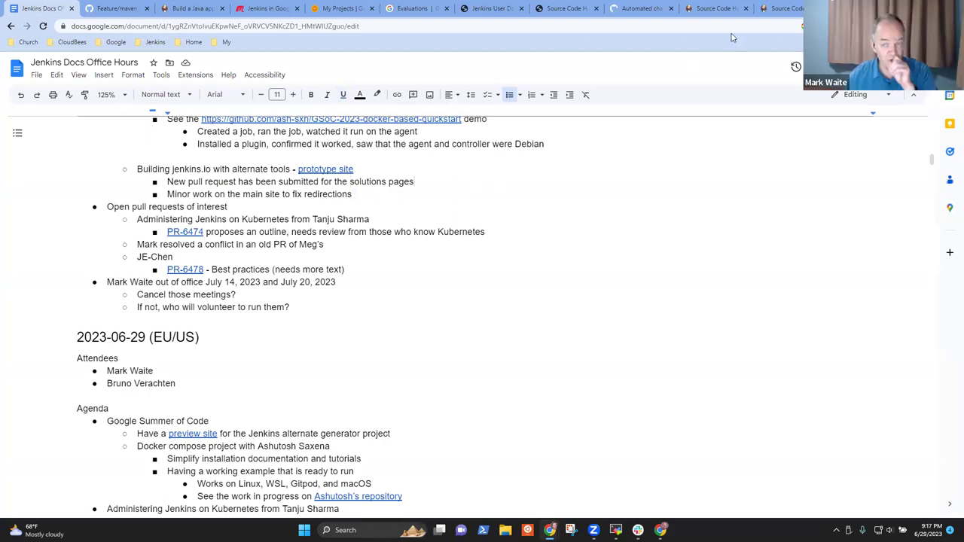
{"action": "left_click", "coordinate": [702, 9]}
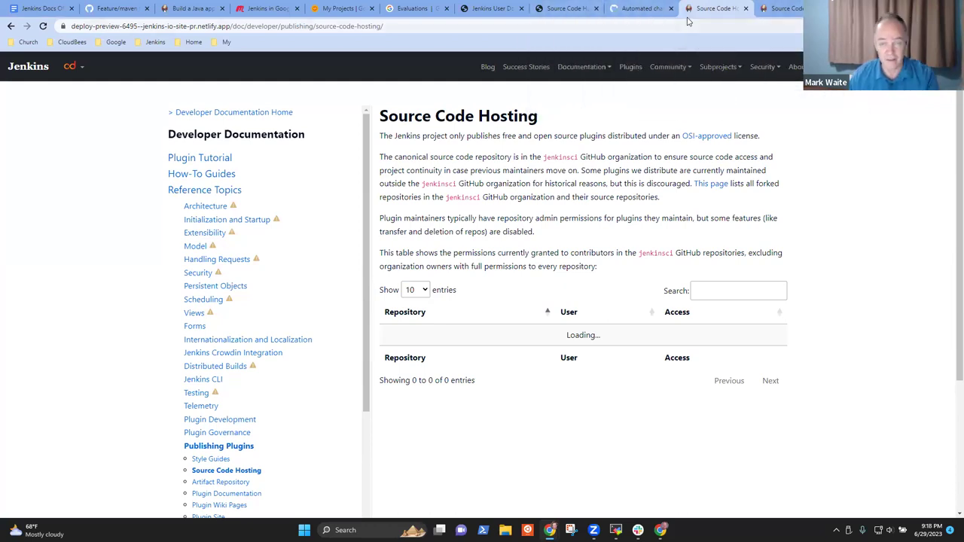
{"action": "left_click", "coordinate": [554, 14]}
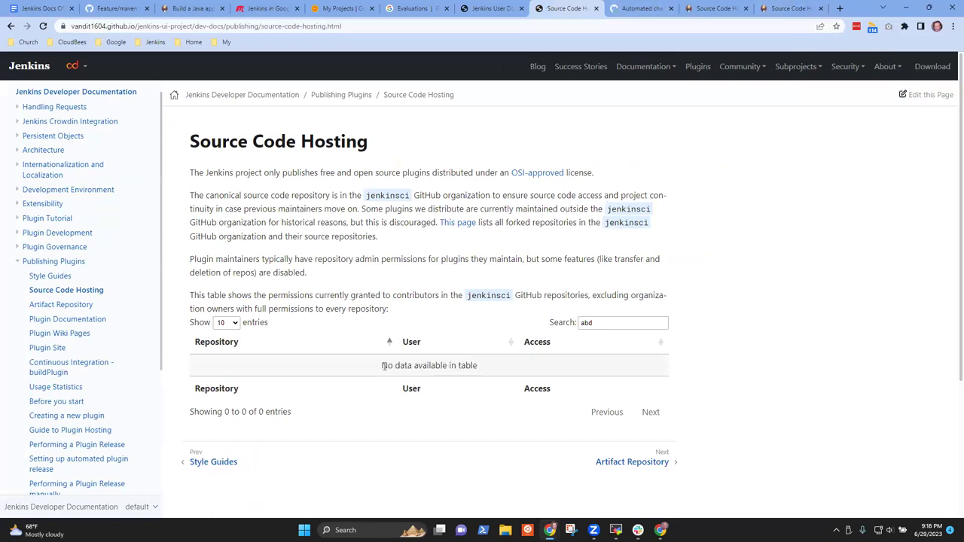
{"action": "left_click_drag", "start_coordinate": [383, 365], "coordinate": [478, 367]}
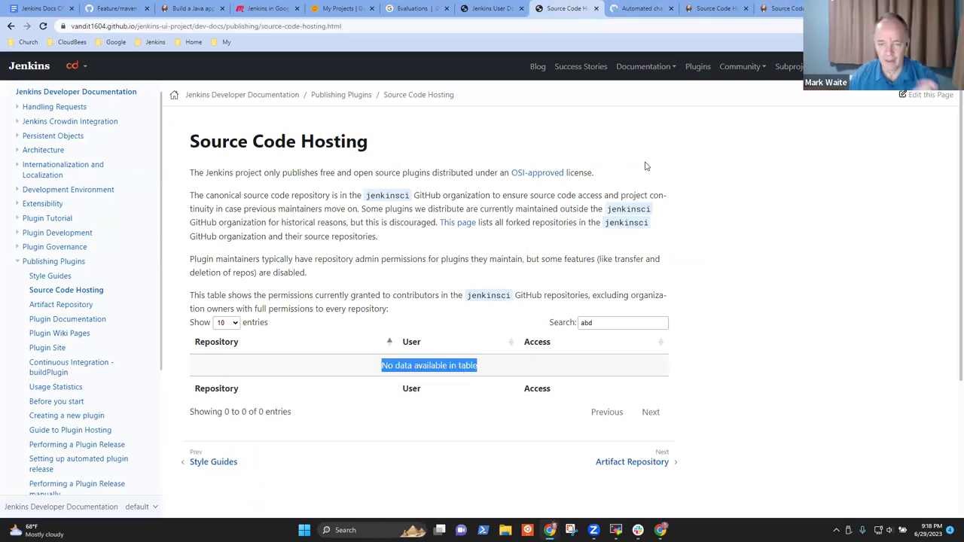
{"action": "left_click", "coordinate": [699, 12]}
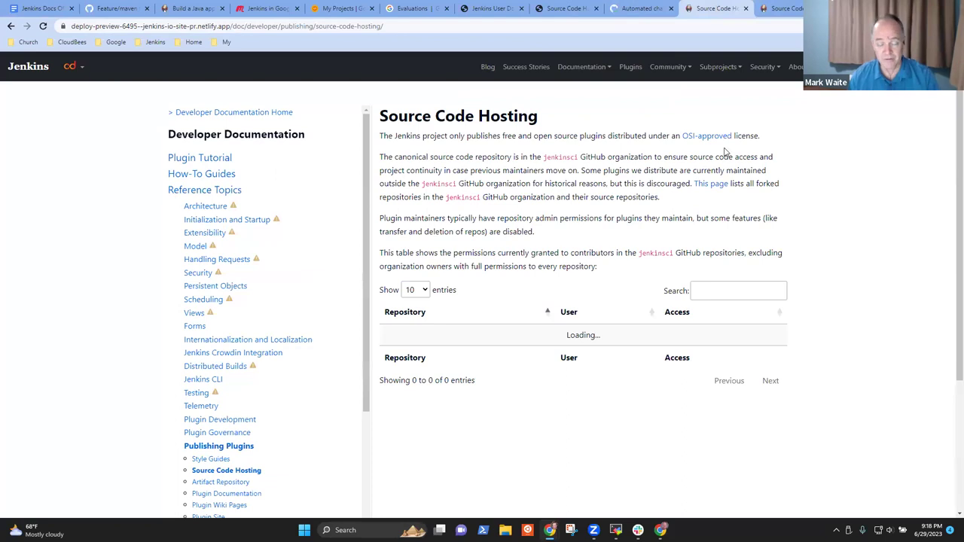
{"action": "left_click", "coordinate": [784, 14]}
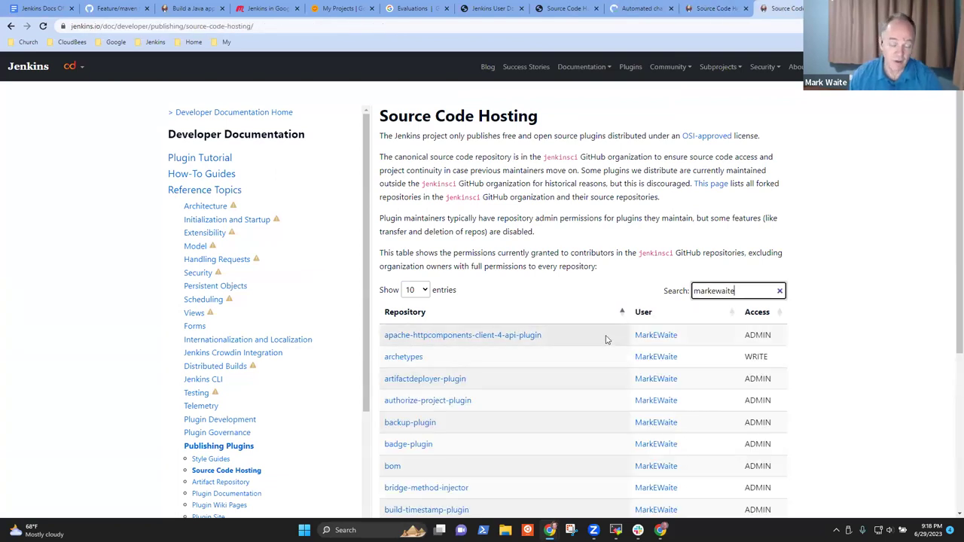
{"action": "left_click", "coordinate": [716, 10]}
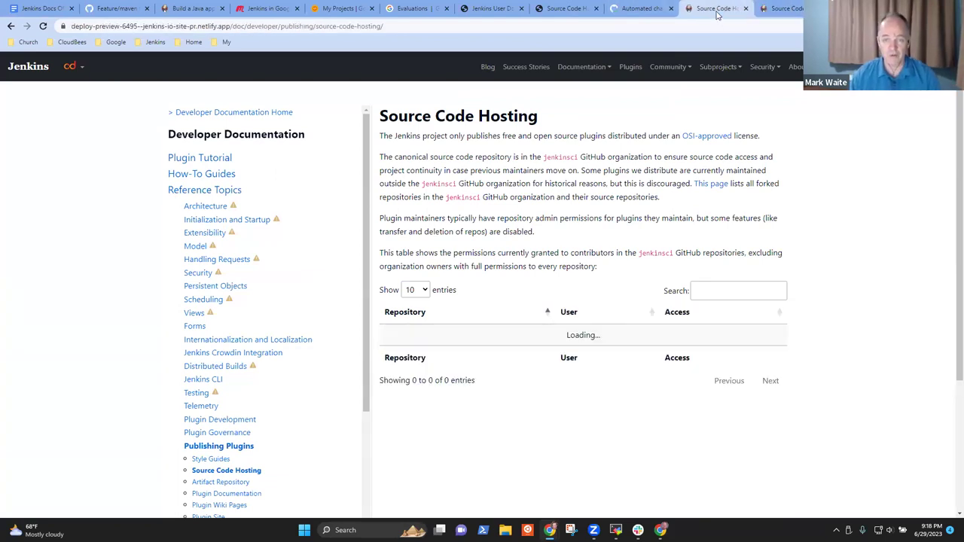
{"action": "left_click", "coordinate": [561, 10]}
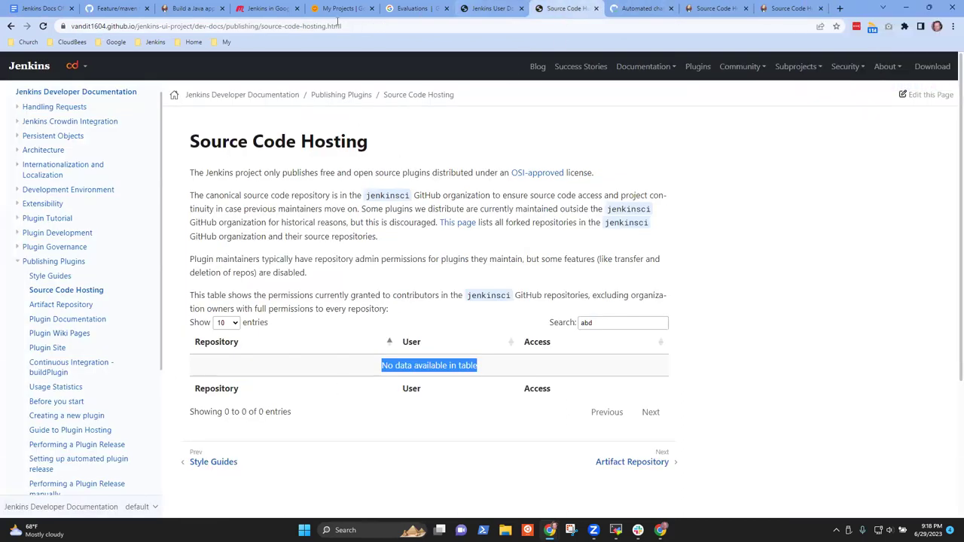
In the Jenkins Docs Office Hours notes, remove the blank line above the "Building jenkins.io with alternate tools" bullet
{"action": "left_click", "coordinate": [26, 8]}
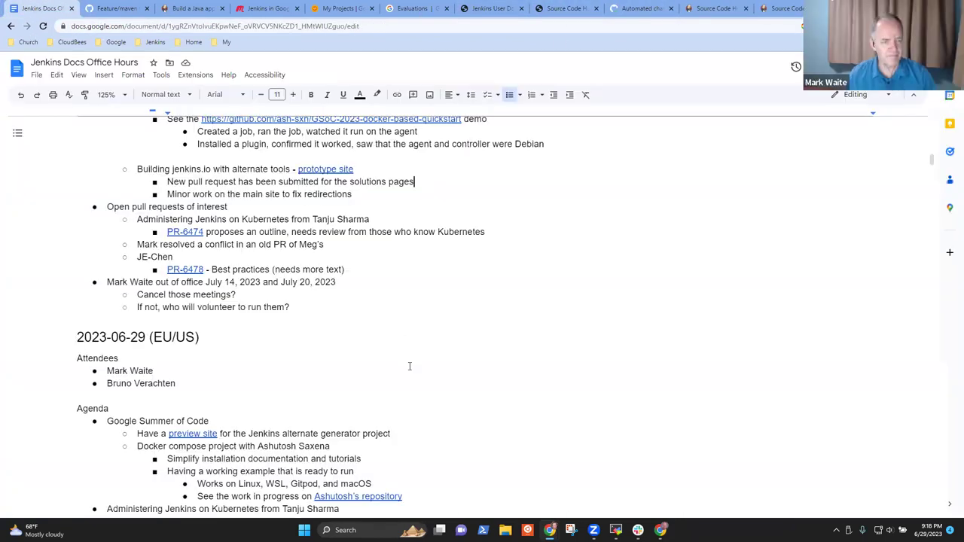
{"action": "key", "text": "Down"}
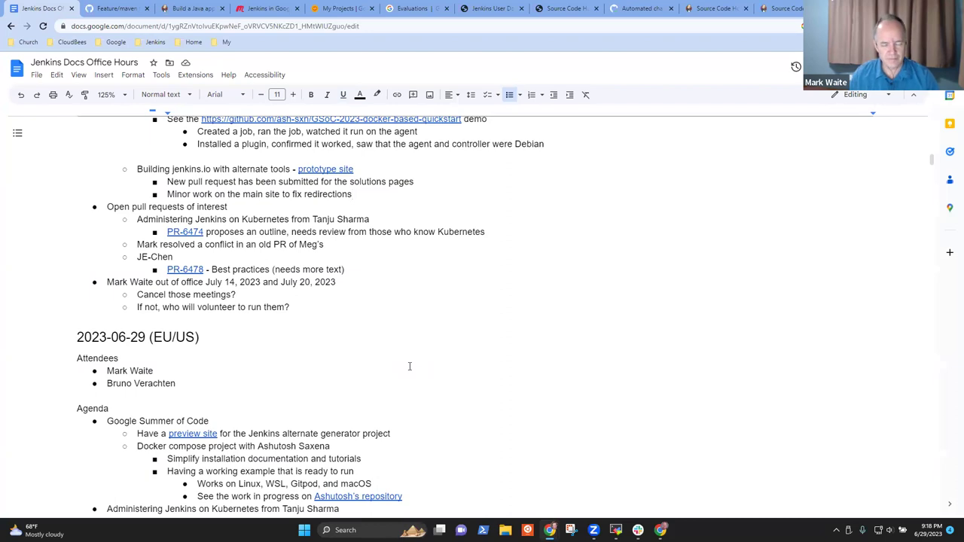
{"action": "key", "text": "Up"}
{"action": "key", "text": "Up"}
{"action": "key", "text": "Up"}
{"action": "key", "text": "BackSpace"}
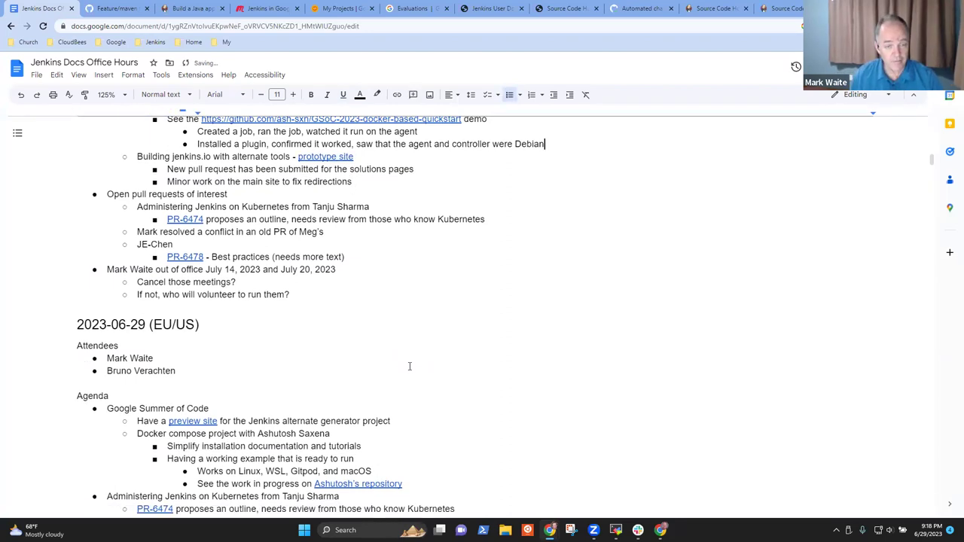
Correct the contributor's misspelled first name in the "Administering Jenkins on Kubernetes" bullet under "Open pull requests of interest"
{"action": "key", "text": "Up"}
{"action": "key", "text": "Up"}
{"action": "key", "text": "Up"}
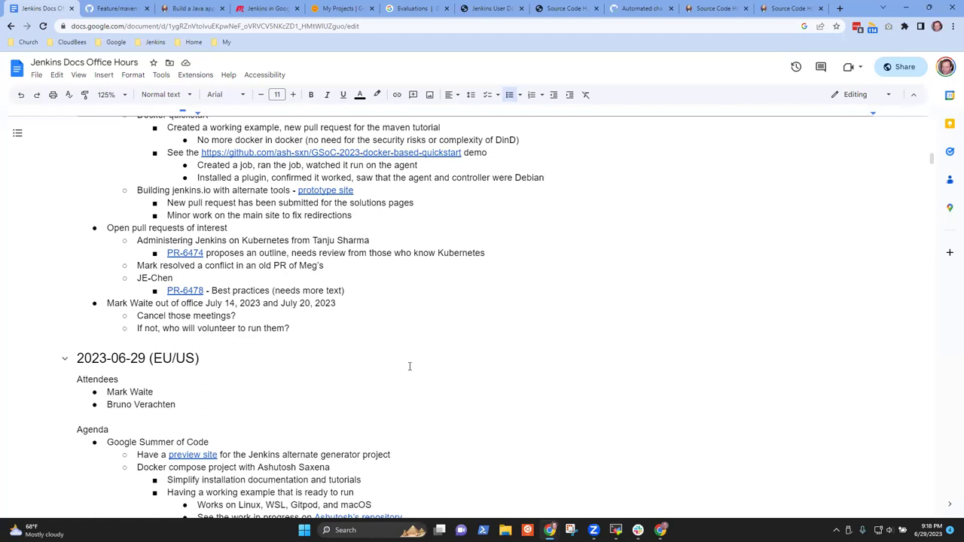
{"action": "key", "text": "Down"}
{"action": "key", "text": "Down"}
{"action": "key", "text": "Down"}
{"action": "key", "text": "Down"}
{"action": "key", "text": "Right"}
{"action": "key", "text": "Delete"}
{"action": "type", "text": "j"}
Make the same first-name spelling correction in the "Administering Jenkins on Kubernetes" bullet of the 2023-06-29 (EU/US) notes
{"action": "key", "text": "Down"}
{"action": "key", "text": "Down"}
{"action": "key", "text": "Down"}
{"action": "key", "text": "Down"}
{"action": "key", "text": "Down"}
{"action": "key", "text": "Down"}
{"action": "key", "text": "Down"}
{"action": "key", "text": "Down"}
{"action": "key", "text": "Down"}
{"action": "key", "text": "Down"}
{"action": "key", "text": "Down"}
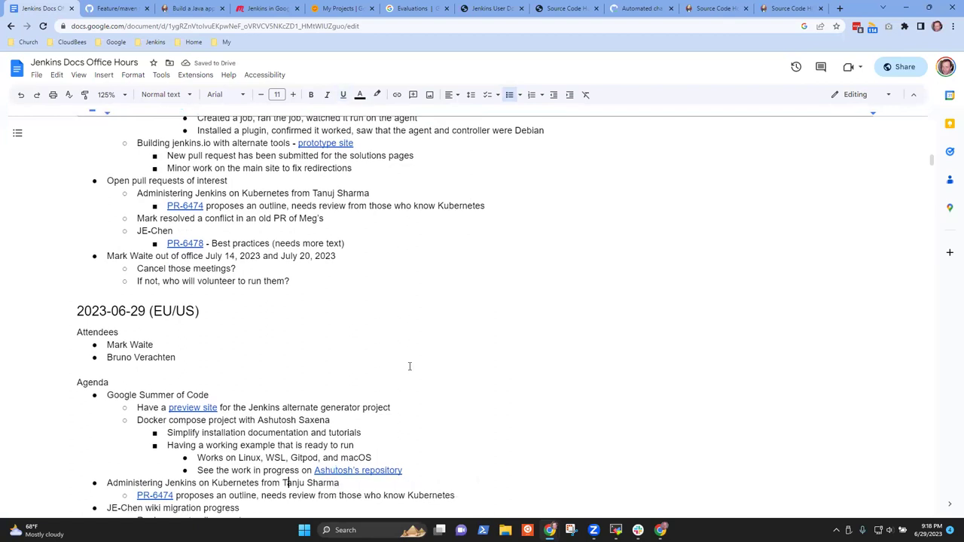
{"action": "key", "text": "BackSpace"}
{"action": "type", "text": "j"}
Back in the 2023-06-30 notes, highlight the "Open pull requests of interest" bullet and open its PR-6474 link
{"action": "key", "text": "Up"}
{"action": "key", "text": "Up"}
{"action": "key", "text": "Up"}
{"action": "key", "text": "Up"}
{"action": "key", "text": "Up"}
{"action": "key", "text": "Up"}
{"action": "key", "text": "Up"}
{"action": "key", "text": "Up"}
{"action": "key", "text": "Up"}
{"action": "key", "text": "Up"}
{"action": "key", "text": "Up"}
{"action": "key", "text": "Up"}
{"action": "key", "text": "Up"}
{"action": "key", "text": "Up"}
{"action": "key", "text": "Up"}
{"action": "key", "text": "Up"}
{"action": "key", "text": "Up"}
{"action": "key", "text": "Up"}
{"action": "key", "text": "Up"}
{"action": "key", "text": "Up"}
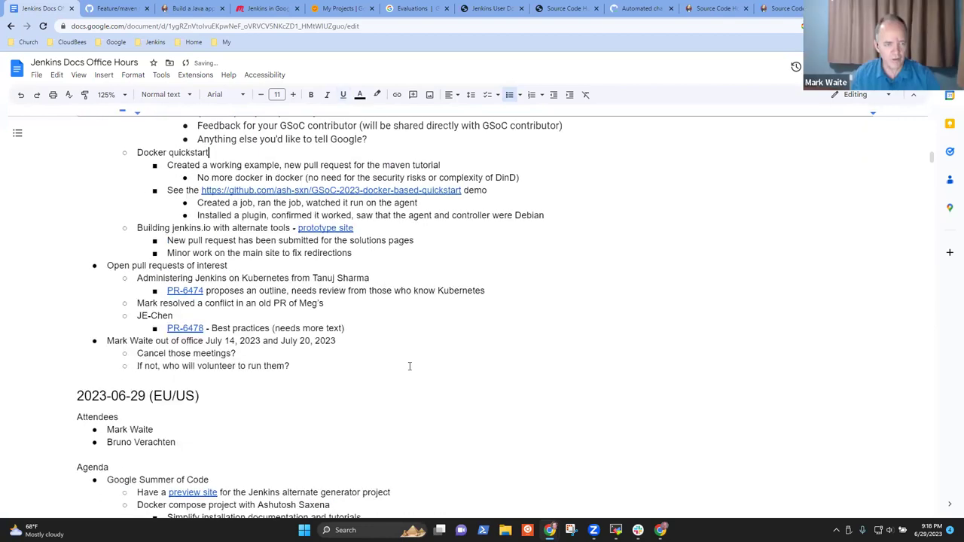
{"action": "key", "text": "Down"}
{"action": "key", "text": "Down"}
{"action": "key", "text": "Down"}
{"action": "key", "text": "Down"}
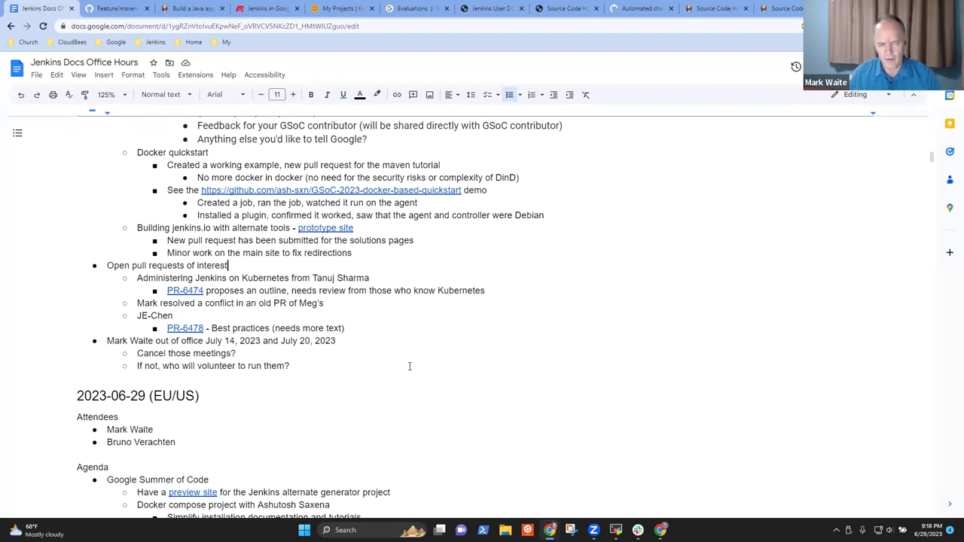
{"action": "key", "text": "shift+End"}
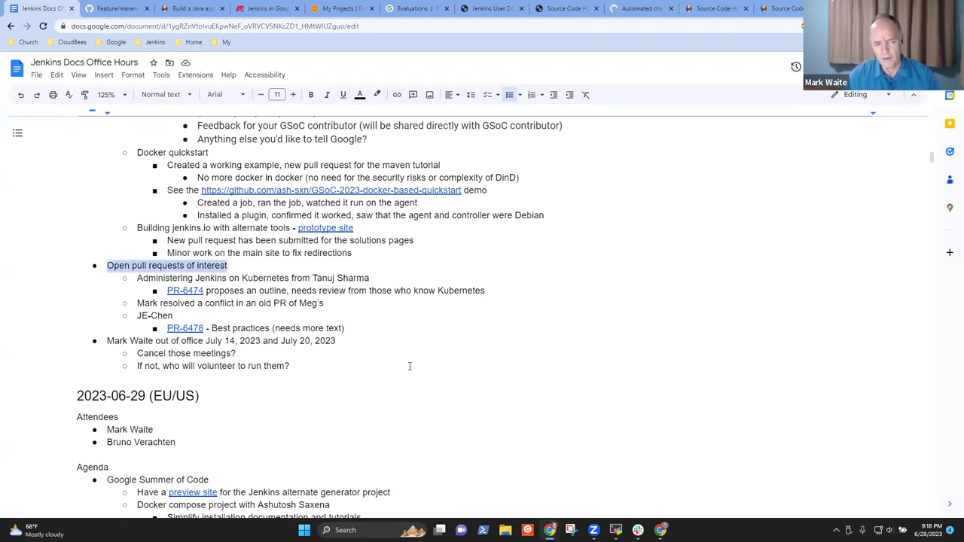
{"action": "left_click", "coordinate": [188, 292]}
{"action": "left_click", "coordinate": [243, 306]}
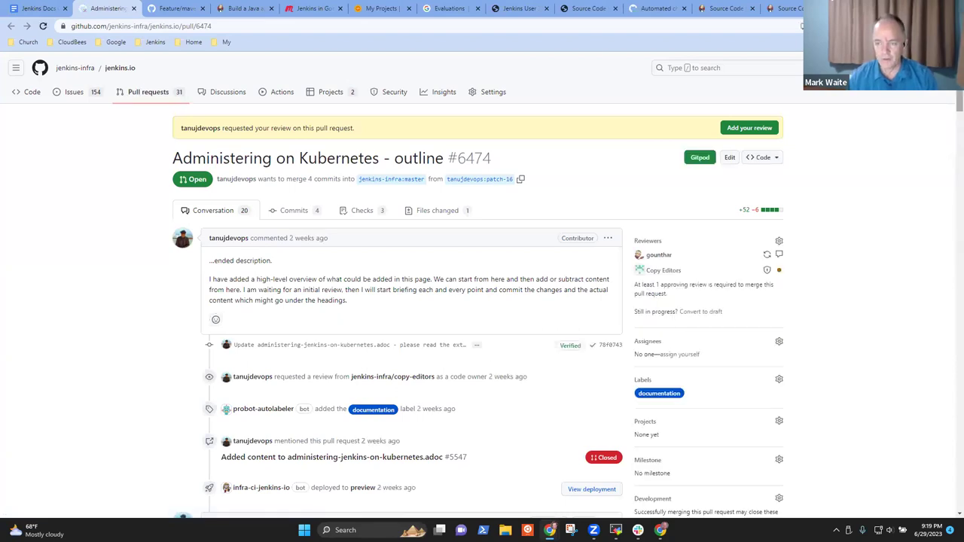
Review the reviewer's suggested changes and the merge checks on the pull request "Administering on Kubernetes - outline"
{"action": "left_click_drag", "start_coordinate": [960, 106], "coordinate": [951, 201]}
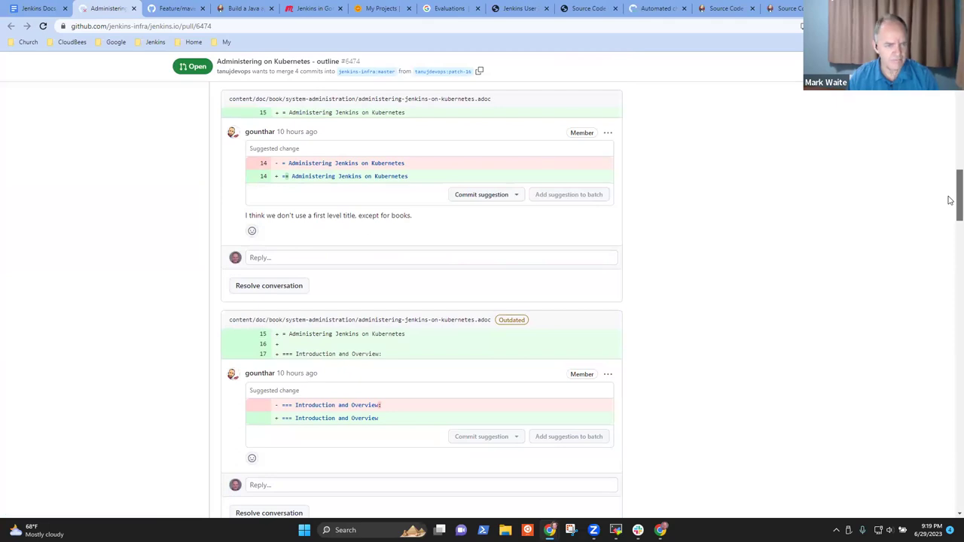
{"action": "scroll", "coordinate": [422, 302], "scroll_direction": "up", "scroll_amount": 2}
{"action": "scroll", "coordinate": [422, 301], "scroll_direction": "down", "scroll_amount": 8}
{"action": "scroll", "coordinate": [422, 302], "scroll_direction": "up", "scroll_amount": 4}
{"action": "scroll", "coordinate": [422, 302], "scroll_direction": "down", "scroll_amount": 7}
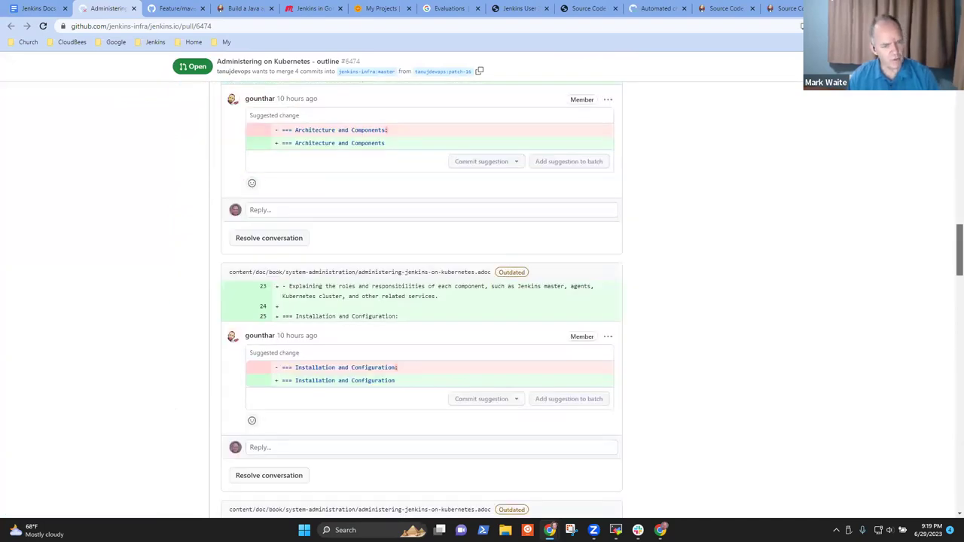
{"action": "scroll", "coordinate": [421, 302], "scroll_direction": "down", "scroll_amount": 12}
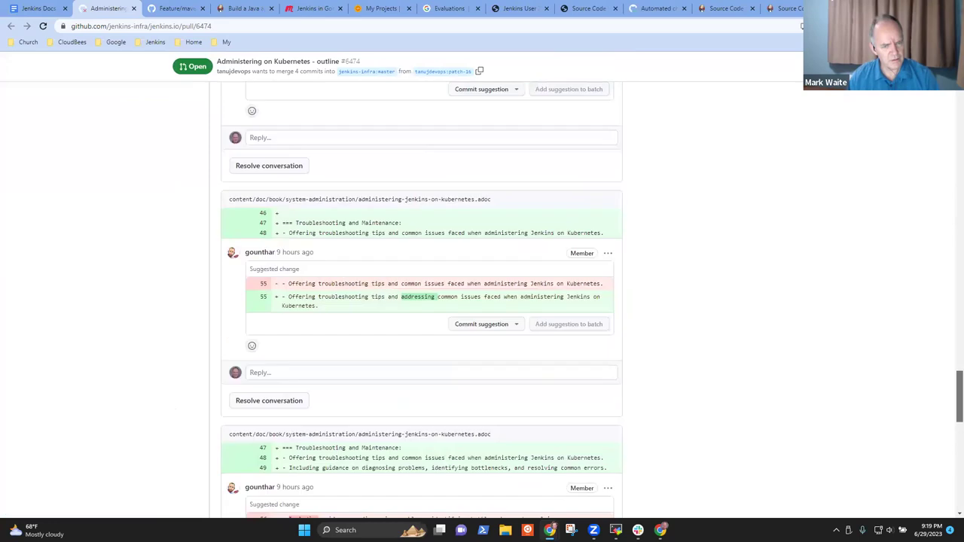
{"action": "scroll", "coordinate": [422, 301], "scroll_direction": "down", "scroll_amount": 10}
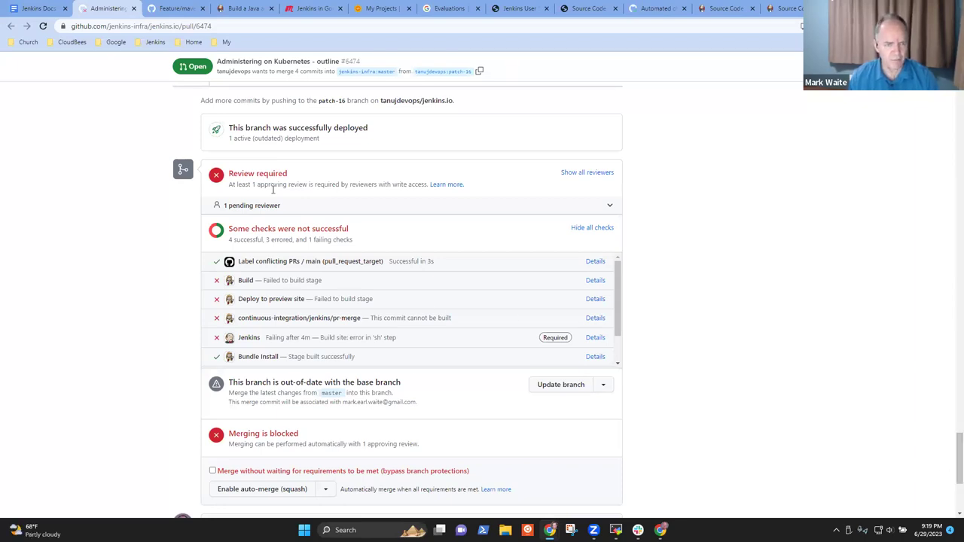
{"action": "scroll", "coordinate": [317, 196], "scroll_direction": "up", "scroll_amount": 10}
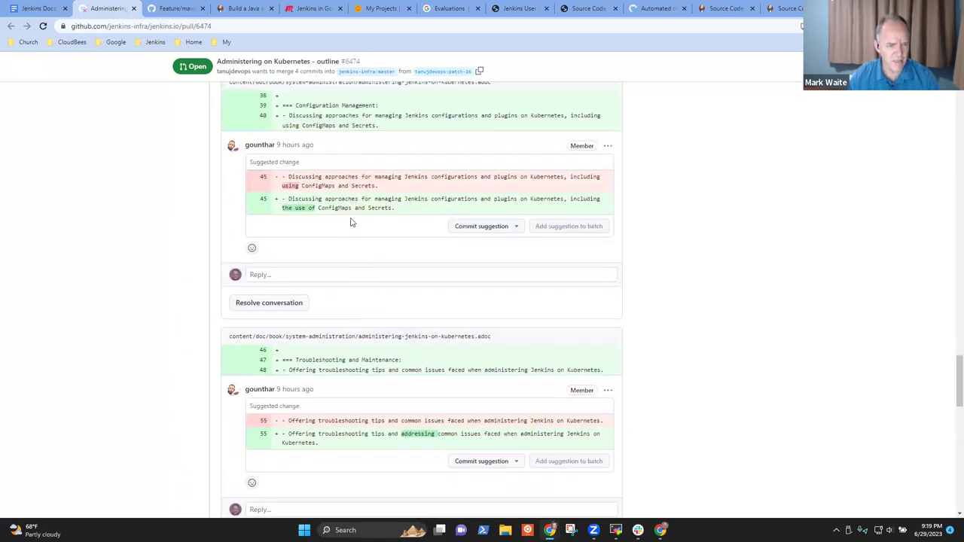
Open the changed files of pull request #6474 and review the diff of administering-jenkins-on-kubernetes.adoc
{"action": "scroll", "coordinate": [350, 222], "scroll_direction": "up", "scroll_amount": 3}
{"action": "scroll", "coordinate": [941, 302], "scroll_direction": "up", "scroll_amount": 1}
{"action": "scroll", "coordinate": [939, 237], "scroll_direction": "down", "scroll_amount": 1}
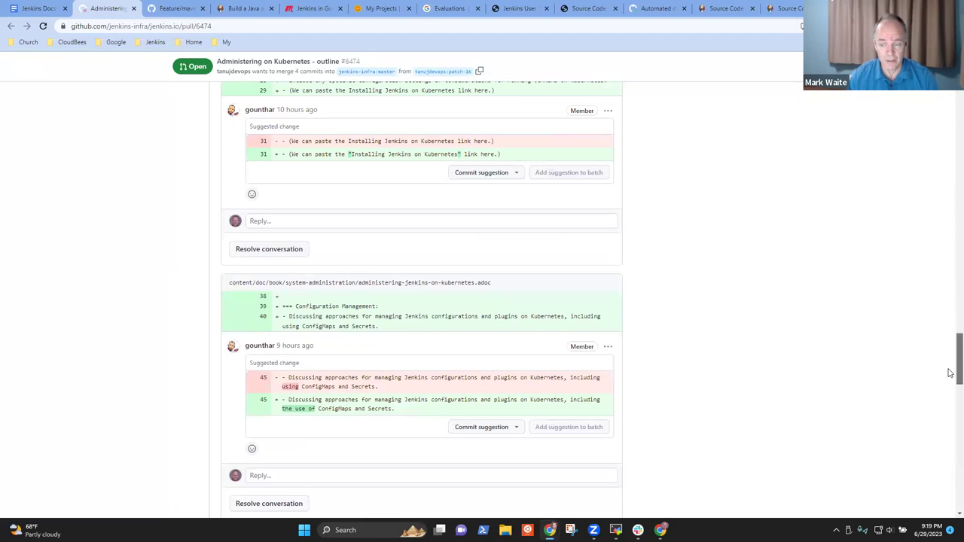
{"action": "scroll", "coordinate": [950, 376], "scroll_direction": "up", "scroll_amount": 15}
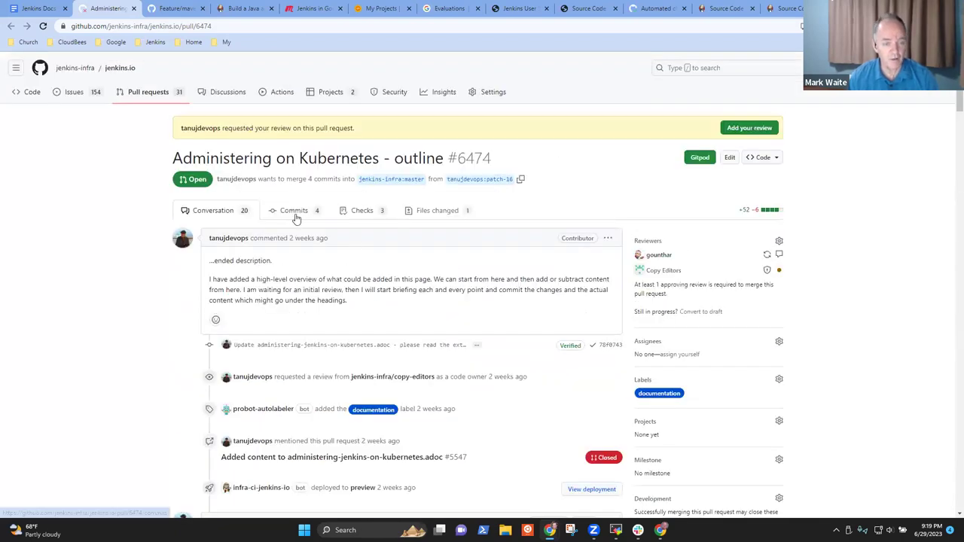
{"action": "left_click", "coordinate": [427, 212]}
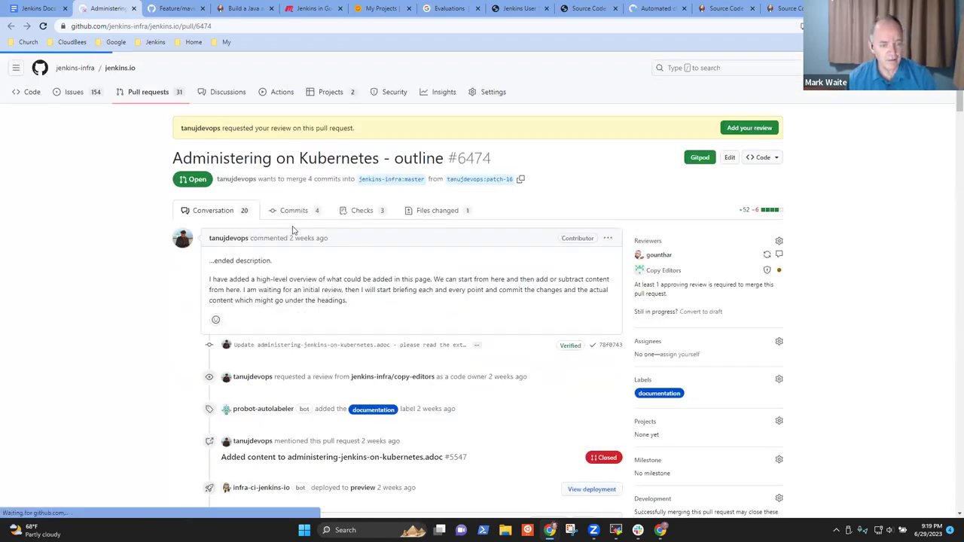
{"action": "scroll", "coordinate": [271, 278], "scroll_direction": "down", "scroll_amount": 2}
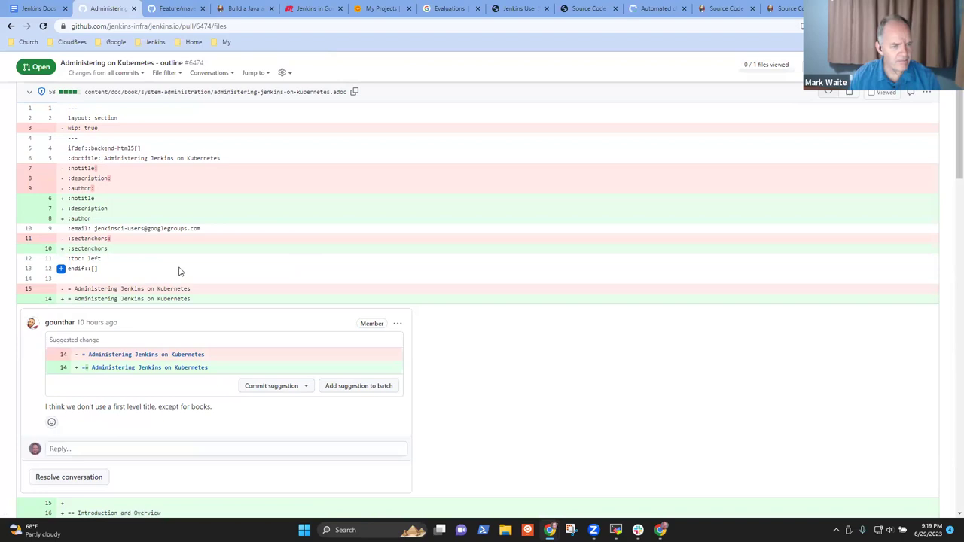
{"action": "scroll", "coordinate": [276, 269], "scroll_direction": "up", "scroll_amount": 1}
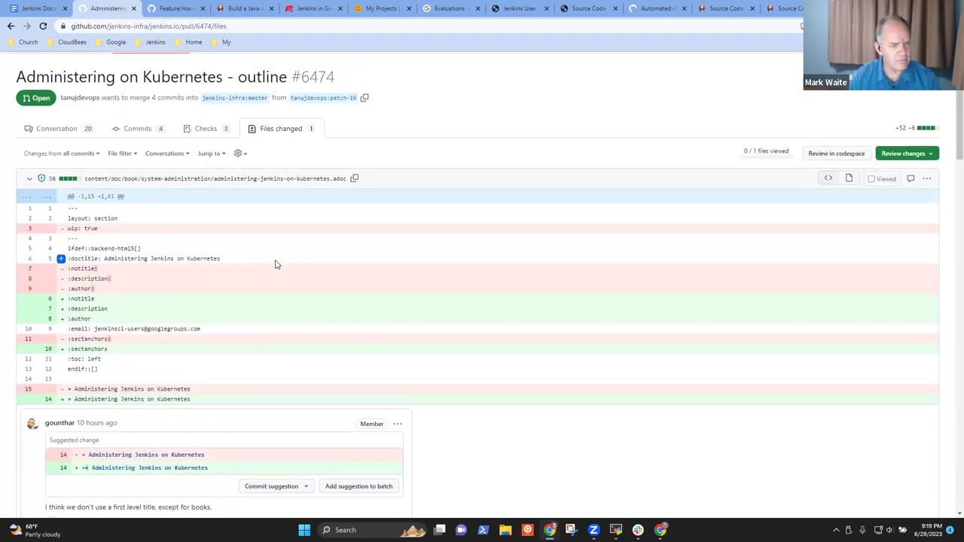
{"action": "scroll", "coordinate": [237, 263], "scroll_direction": "down", "scroll_amount": 4}
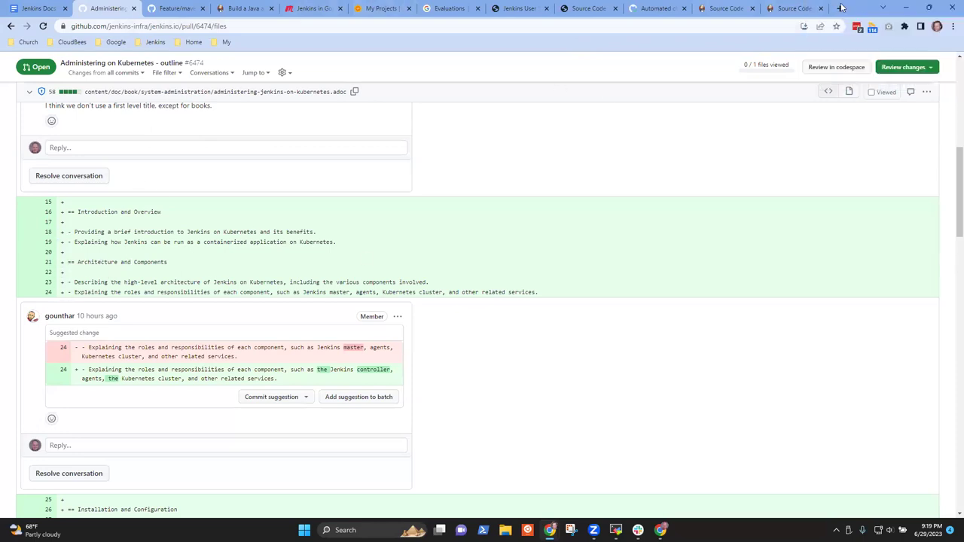
On the live jenkins.io site, search the docs for "administering" and open the "Administering Jenkins on Kubernetes" page
{"action": "key", "text": "ctrl+9"}
{"action": "left_click", "coordinate": [155, 42]}
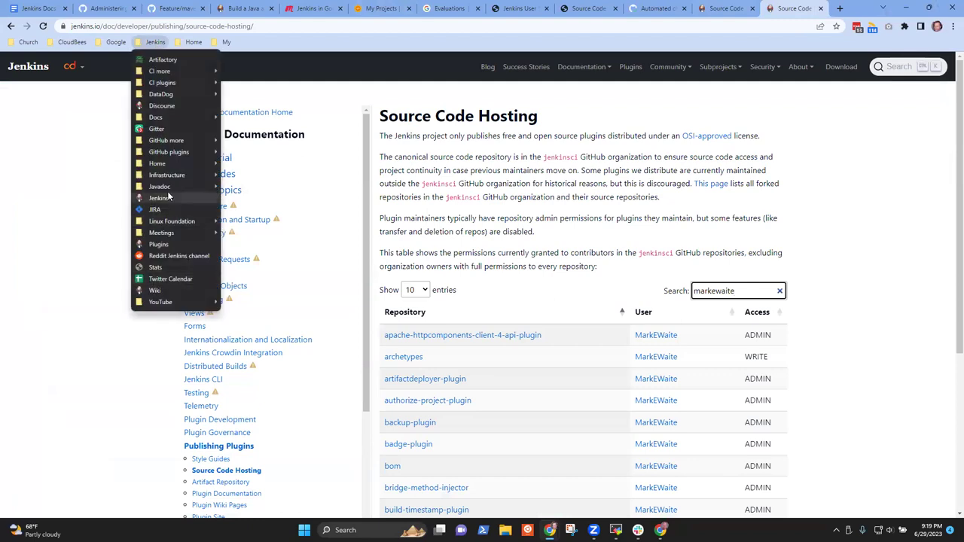
{"action": "key", "text": "Escape"}
{"action": "key", "text": "ctrl+k"}
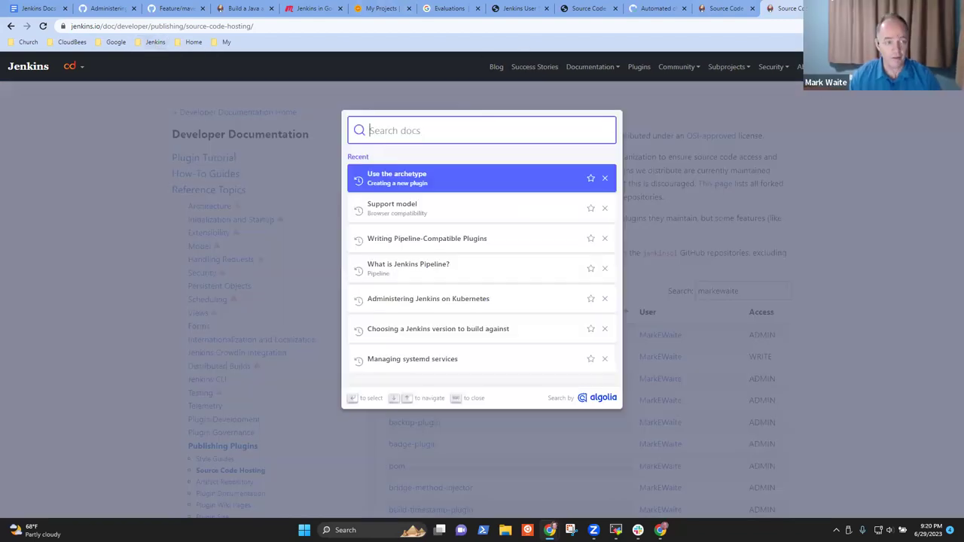
{"action": "type", "text": "tools"}
{"action": "key", "text": "BackSpace"}
{"action": "key", "text": "BackSpace"}
{"action": "key", "text": "BackSpace"}
{"action": "key", "text": "BackSpace"}
{"action": "key", "text": "BackSpace"}
{"action": "type", "text": "admins"}
{"action": "key", "text": "BackSpace"}
{"action": "type", "text": "ist"}
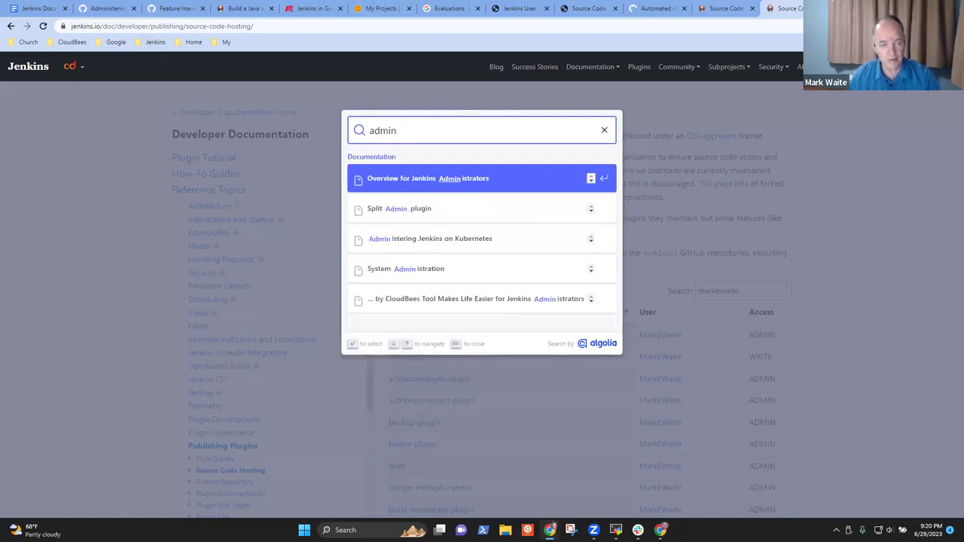
{"action": "type", "text": "ering"}
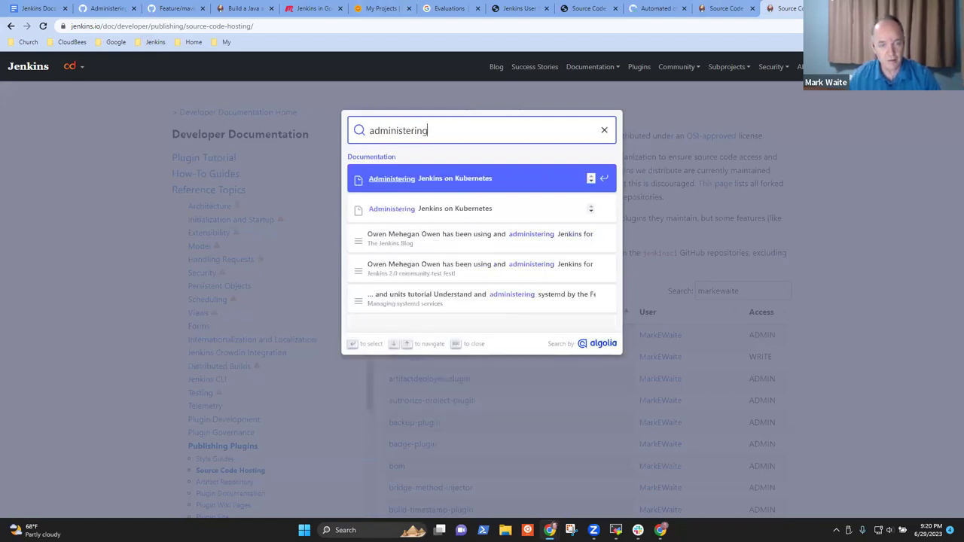
{"action": "left_click", "coordinate": [409, 178]}
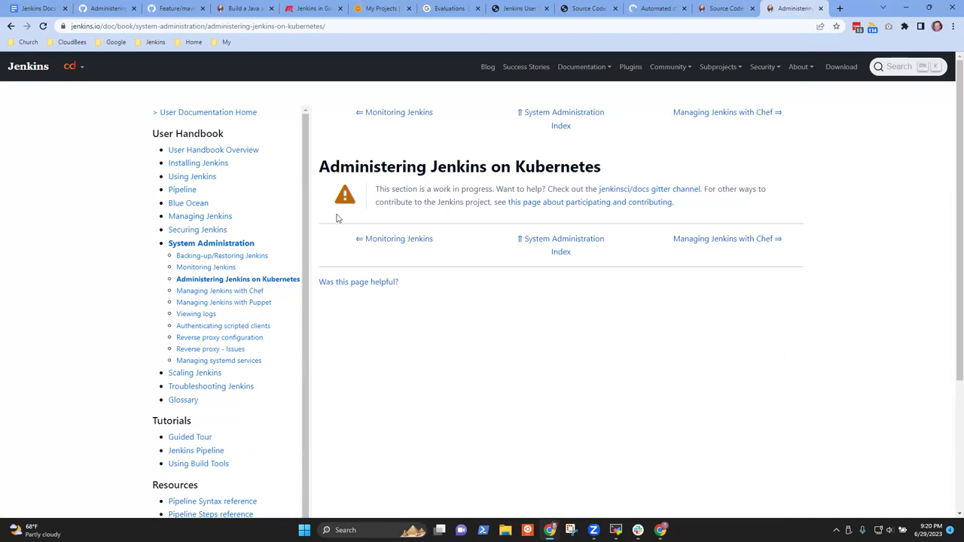
Return to pull request #6474 and look over the proposed outline and title suggestion in its file diff
{"action": "left_click", "coordinate": [107, 9]}
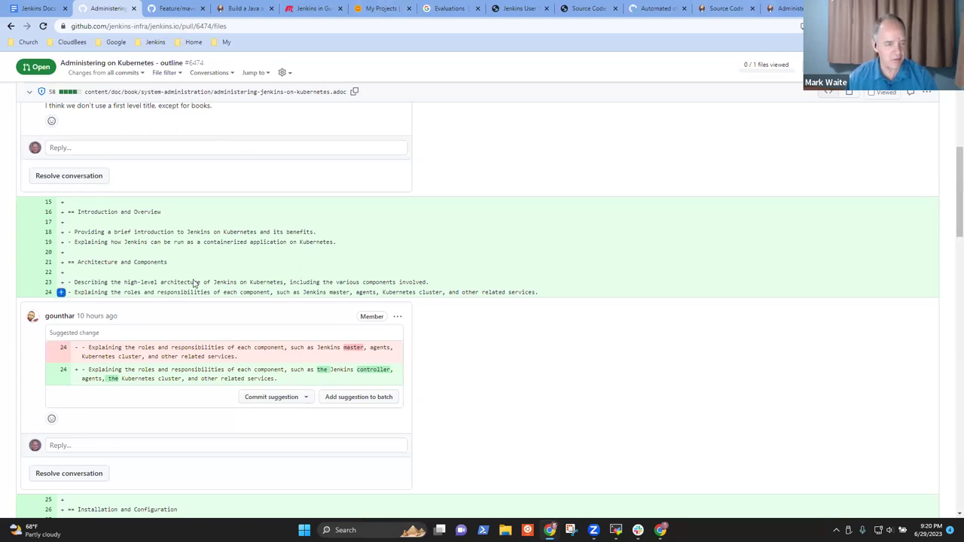
{"action": "scroll", "coordinate": [234, 269], "scroll_direction": "down", "scroll_amount": 3}
{"action": "scroll", "coordinate": [310, 233], "scroll_direction": "up", "scroll_amount": 5}
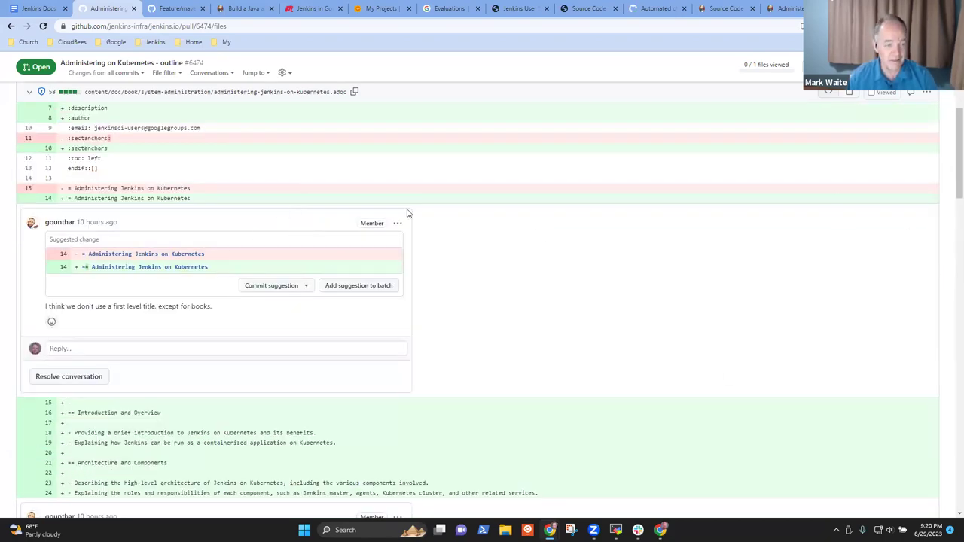
{"action": "scroll", "coordinate": [952, 135], "scroll_direction": "up", "scroll_amount": 4}
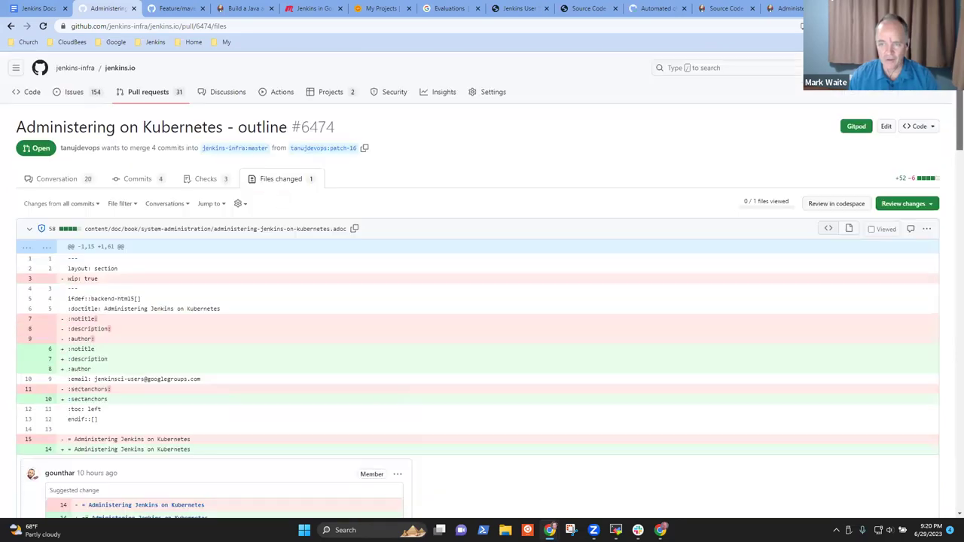
Go back to the pull request's conversation and review the pushed commits, comments and suggested changes
{"action": "left_click", "coordinate": [45, 179]}
{"action": "scroll", "coordinate": [155, 204], "scroll_direction": "down", "scroll_amount": 5}
{"action": "scroll", "coordinate": [181, 200], "scroll_direction": "down", "scroll_amount": 2}
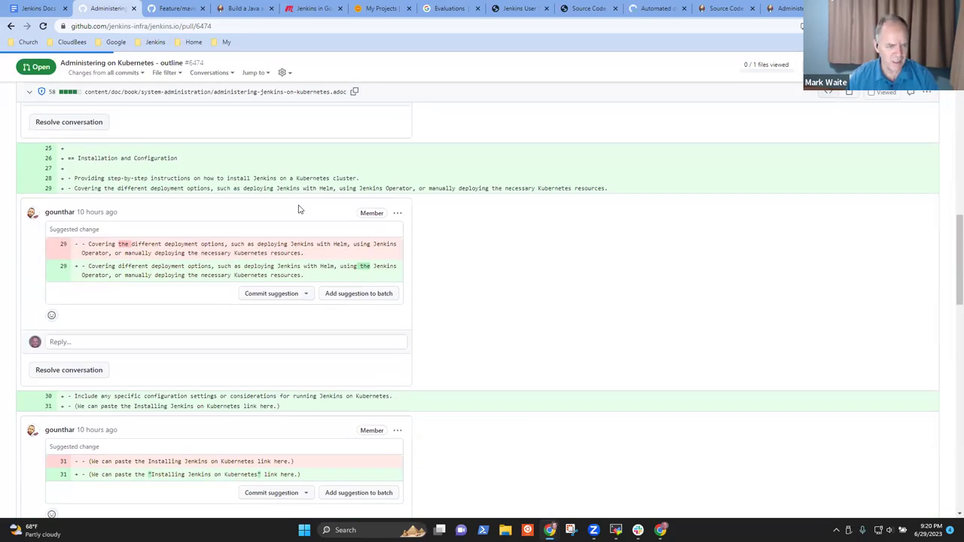
{"action": "scroll", "coordinate": [125, 258], "scroll_direction": "down", "scroll_amount": 3}
{"action": "scroll", "coordinate": [202, 236], "scroll_direction": "down", "scroll_amount": 1}
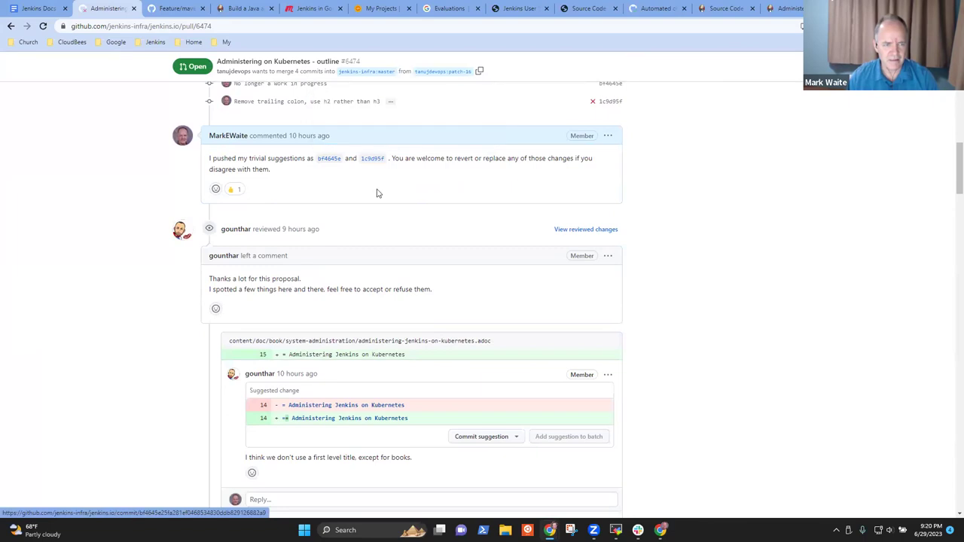
{"action": "scroll", "coordinate": [448, 254], "scroll_direction": "down", "scroll_amount": 4}
{"action": "scroll", "coordinate": [467, 233], "scroll_direction": "up", "scroll_amount": 4}
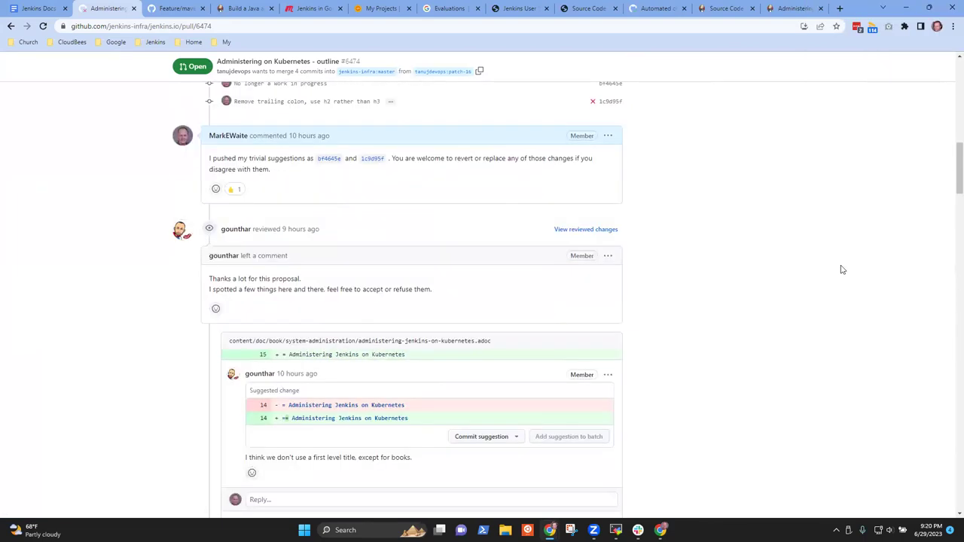
{"action": "left_click_drag", "start_coordinate": [951, 184], "coordinate": [881, 144]}
{"action": "scroll", "coordinate": [704, 158], "scroll_direction": "up", "scroll_amount": 2}
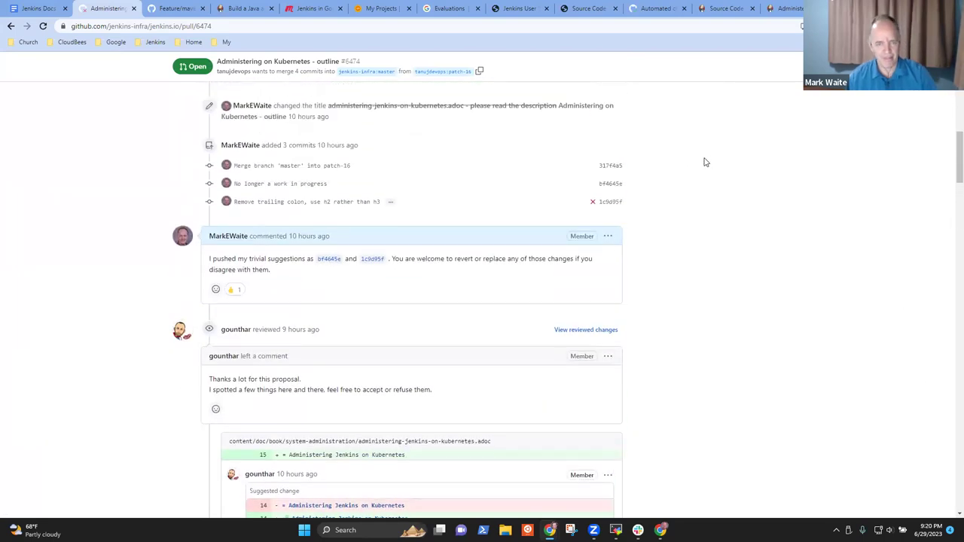
Find "deplo" in the conversation, open the preview deployment and proceed to the site despite the lookalike-address check
{"action": "key", "text": "ctrl+f"}
{"action": "type", "text": "depl"}
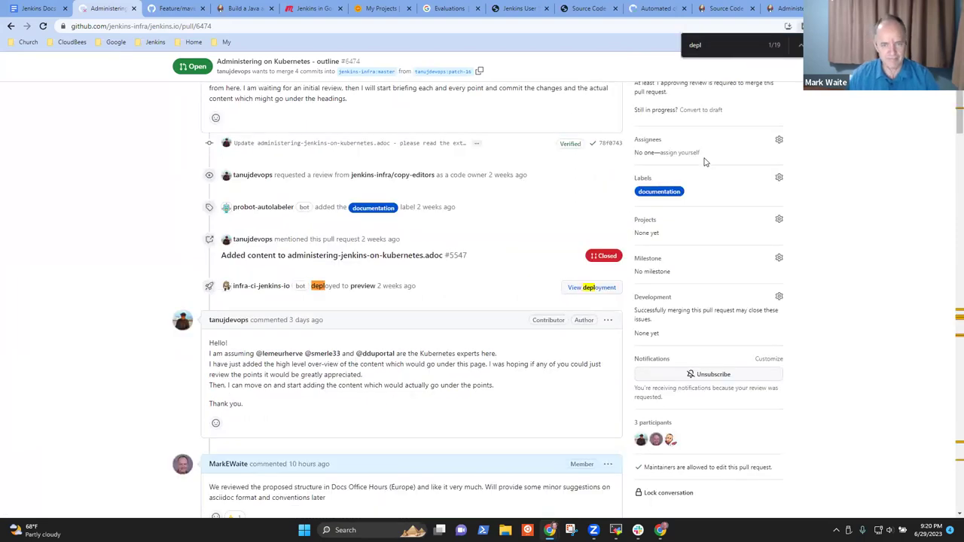
{"action": "type", "text": "o"}
{"action": "key", "text": "BackSpace"}
{"action": "type", "text": "o"}
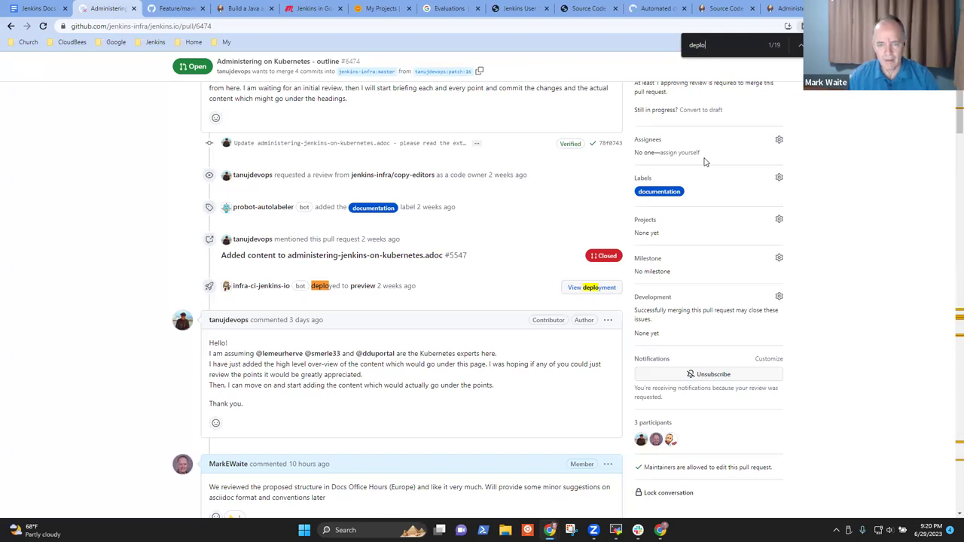
{"action": "left_click", "coordinate": [591, 288]}
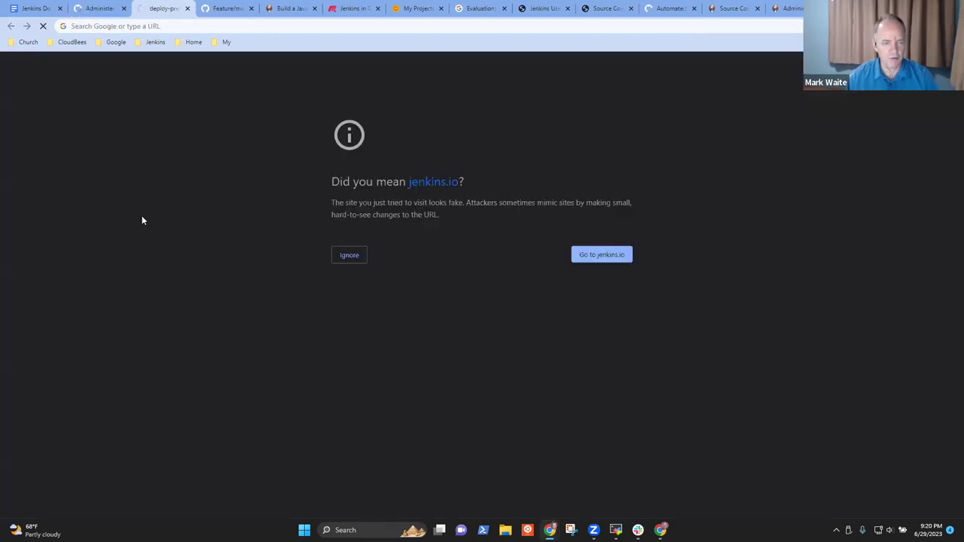
{"action": "left_click", "coordinate": [349, 255]}
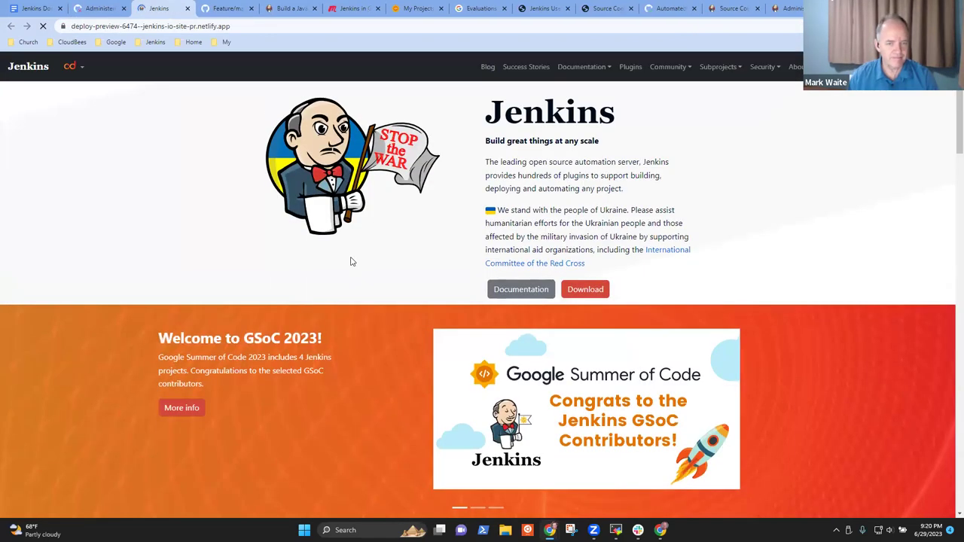
In the preview site's System Administration documentation, open the "Administering Jenkins on Kubernetes" page
{"action": "left_click", "coordinate": [579, 68]}
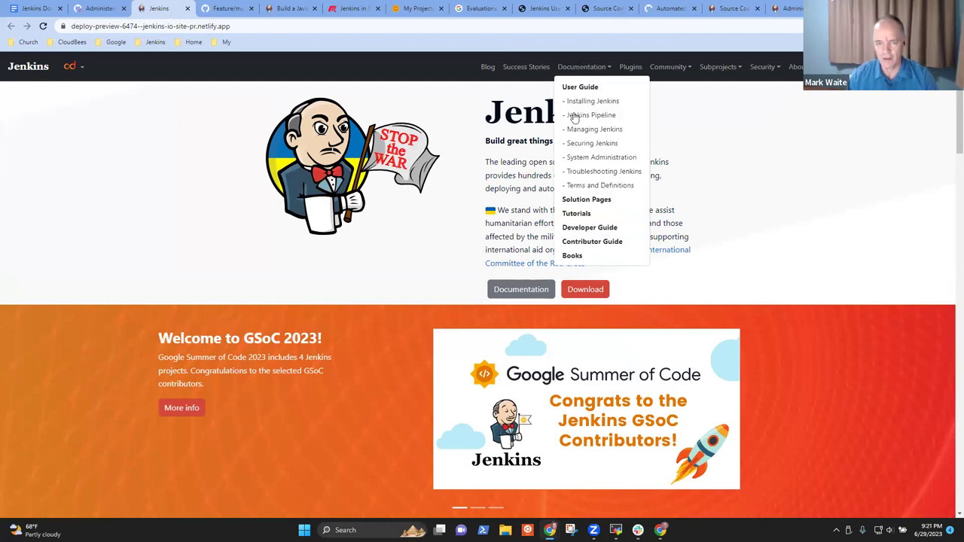
{"action": "left_click", "coordinate": [595, 157]}
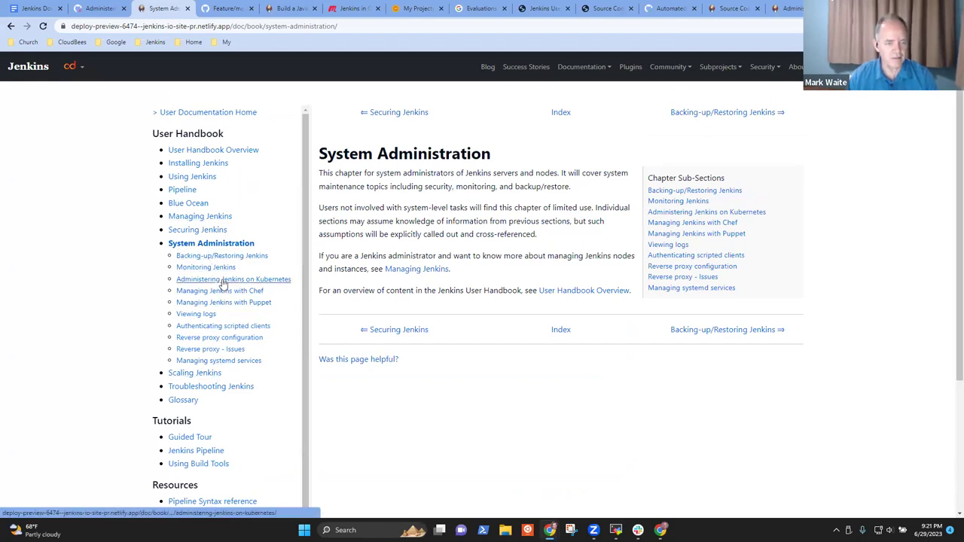
{"action": "left_click", "coordinate": [223, 280]}
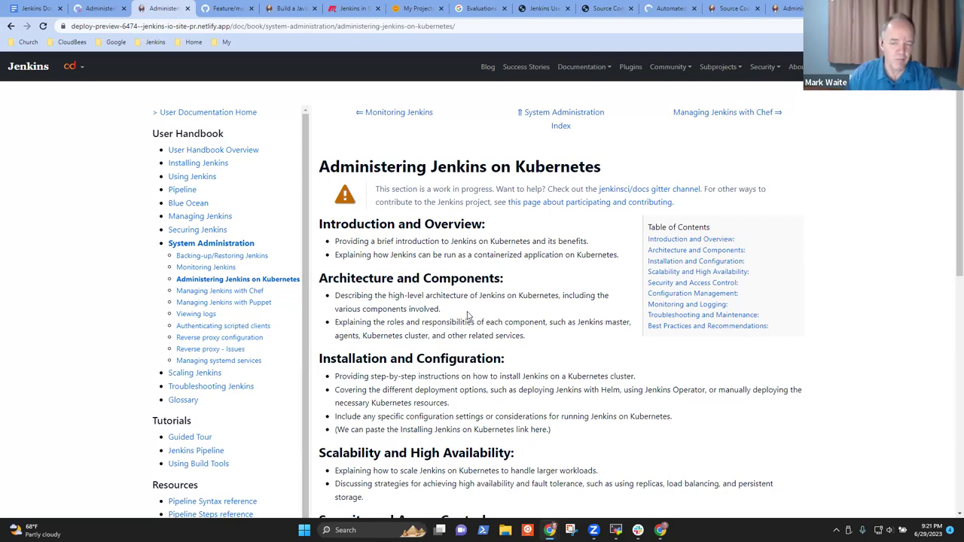
Review the previewed outline, highlighting the headings "Introduction and Overview", "Architecture and Components" and "Installation and Configuration" in turn
{"action": "scroll", "coordinate": [950, 294], "scroll_direction": "down", "scroll_amount": 1}
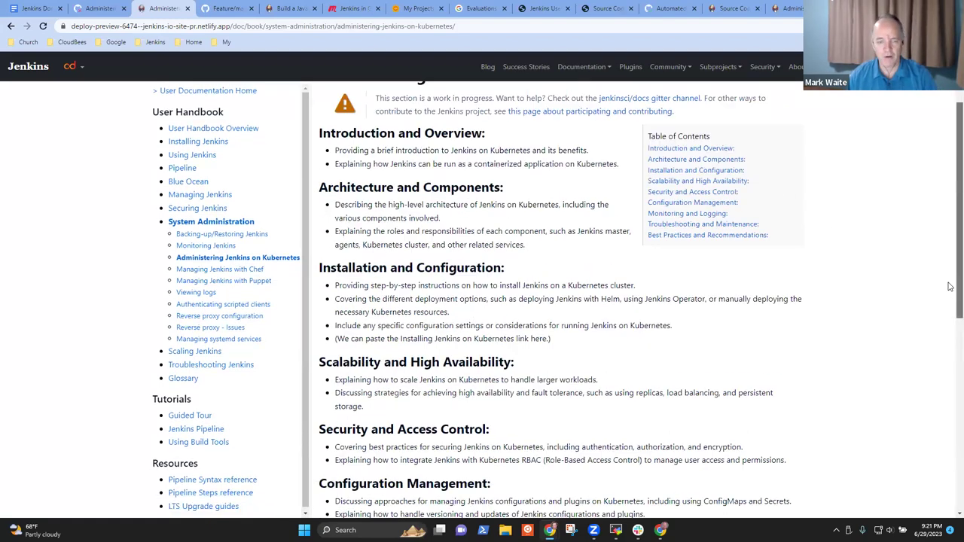
{"action": "scroll", "coordinate": [950, 294], "scroll_direction": "down", "scroll_amount": 4}
{"action": "scroll", "coordinate": [949, 332], "scroll_direction": "up", "scroll_amount": 4}
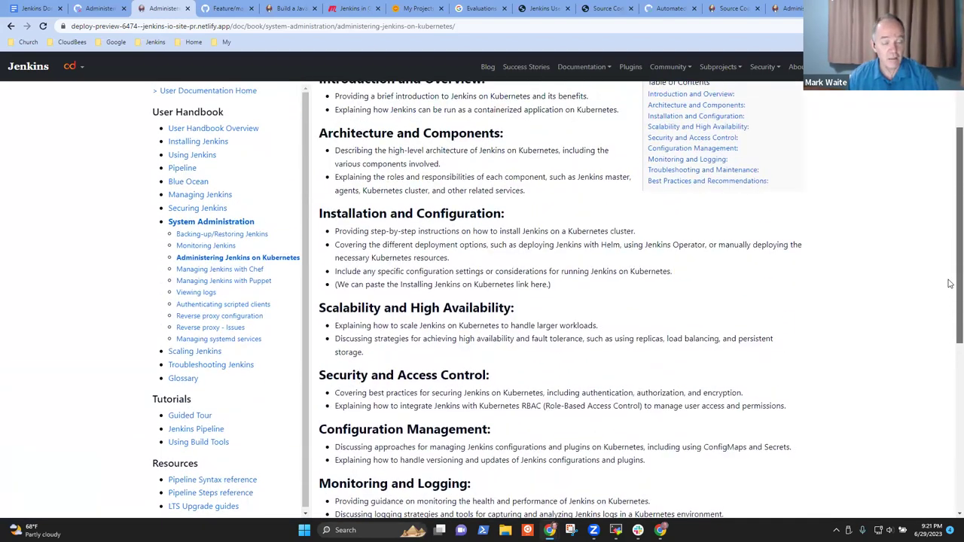
{"action": "scroll", "coordinate": [693, 312], "scroll_direction": "up", "scroll_amount": 1}
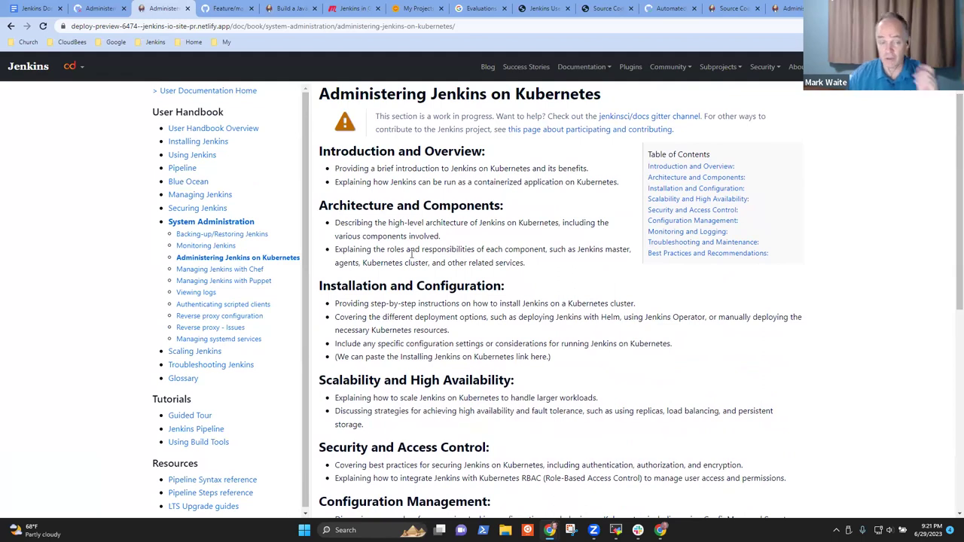
{"action": "triple_click", "coordinate": [346, 151]}
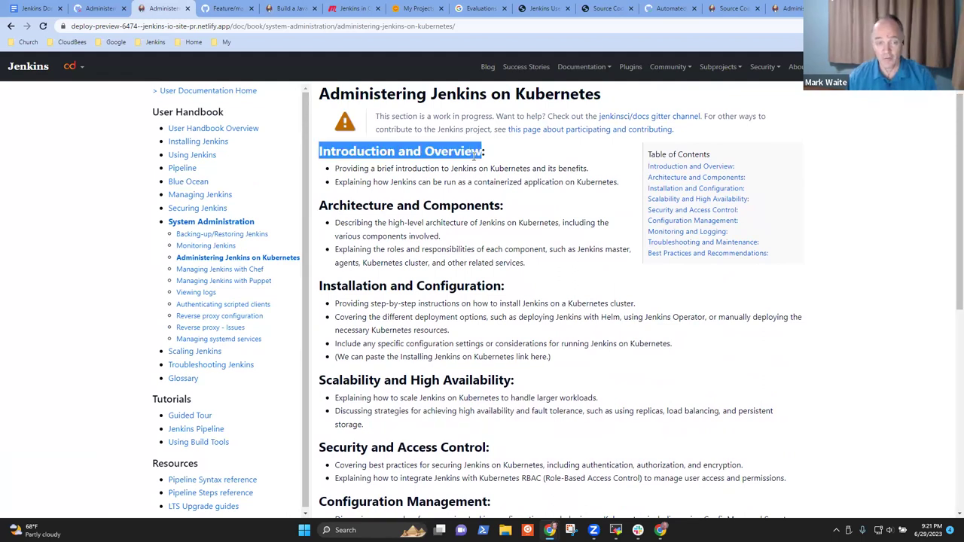
{"action": "left_click", "coordinate": [341, 205]}
{"action": "left_click_drag", "start_coordinate": [341, 204], "coordinate": [456, 208]}
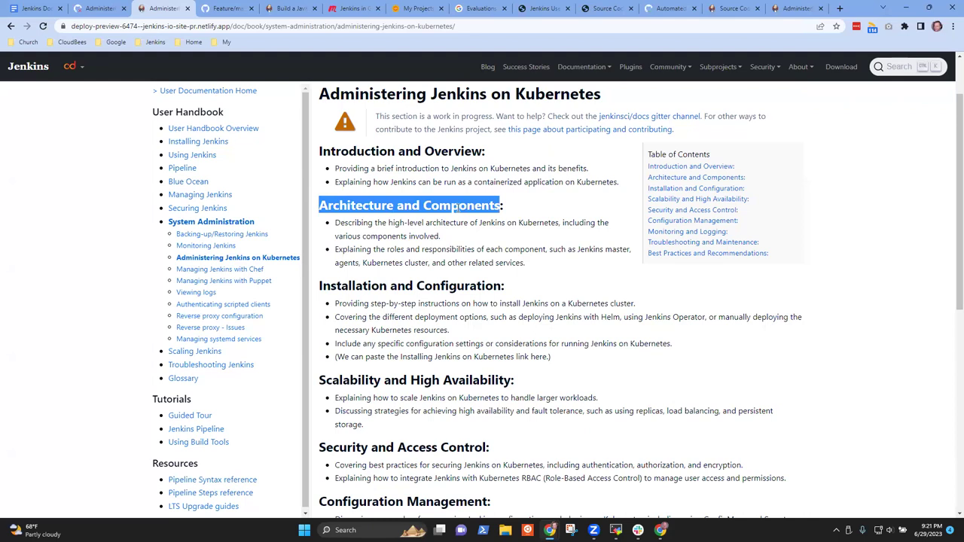
{"action": "left_click_drag", "start_coordinate": [338, 289], "coordinate": [461, 276]}
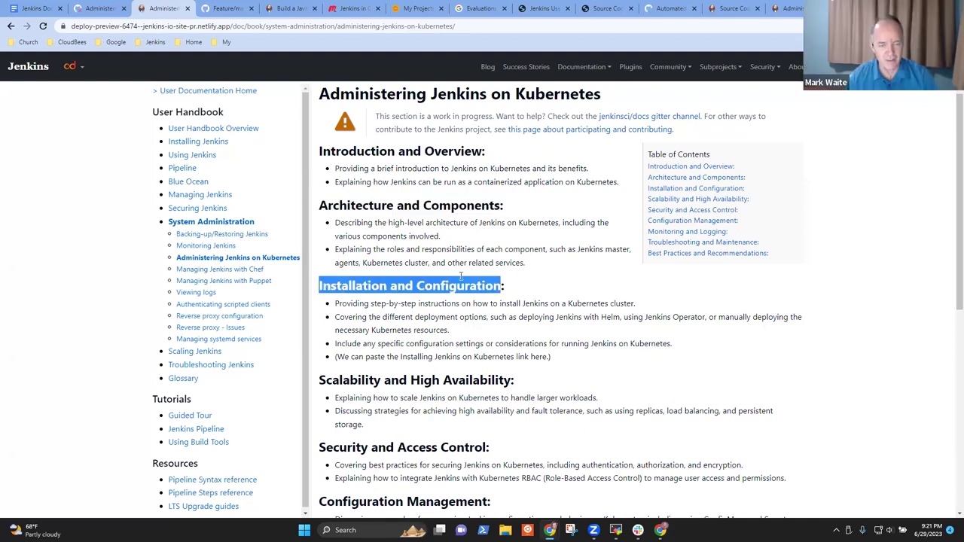
Open the Installing Jenkins handbook chapter in a new tab, go to its Kubernetes page and select that page's address
{"action": "left_click", "coordinate": [451, 331]}
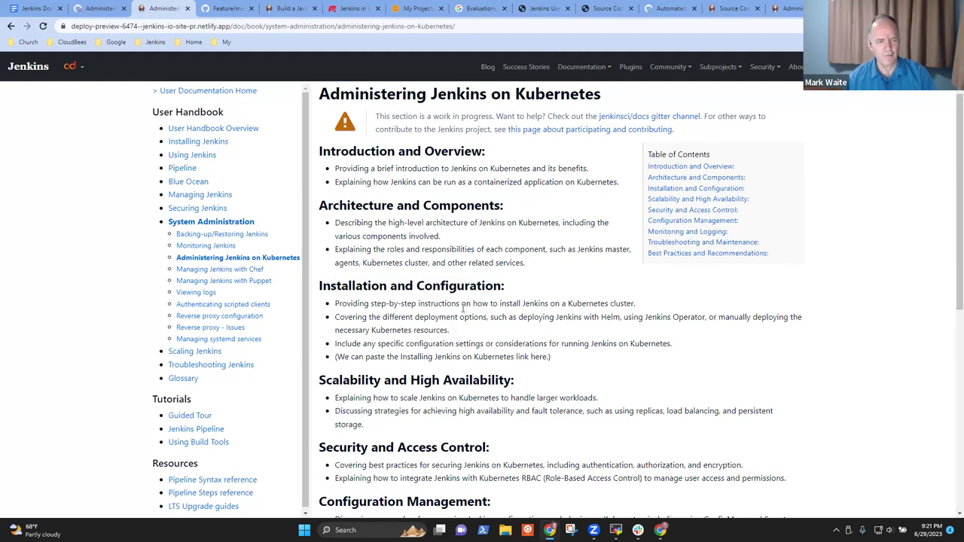
{"action": "right_click", "coordinate": [199, 143]}
{"action": "left_click", "coordinate": [226, 151]}
{"action": "left_click", "coordinate": [211, 9]}
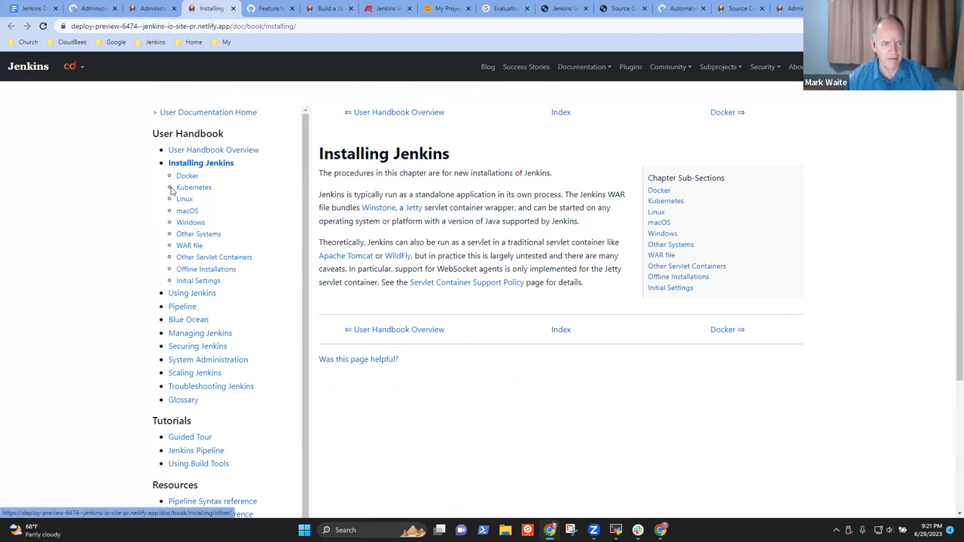
{"action": "left_click", "coordinate": [193, 188]}
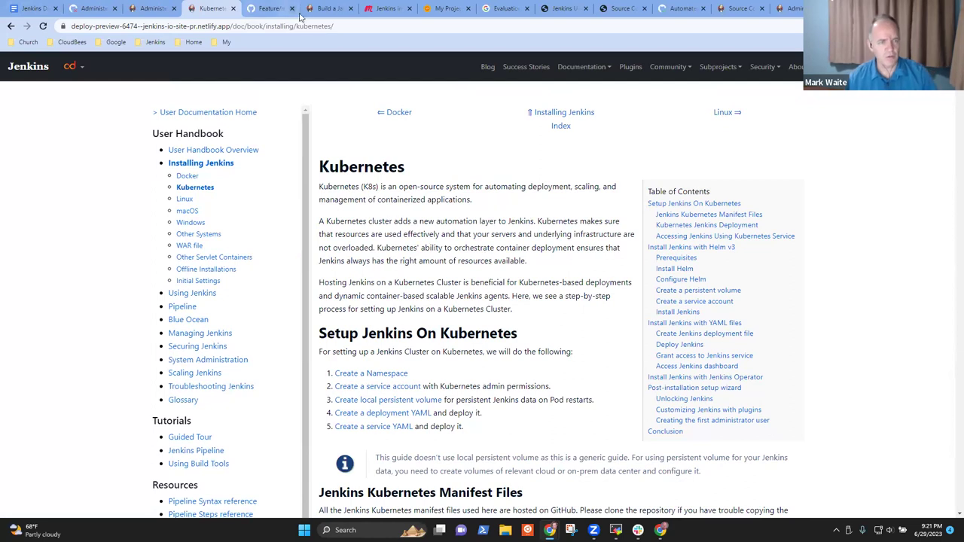
{"action": "left_click", "coordinate": [348, 25]}
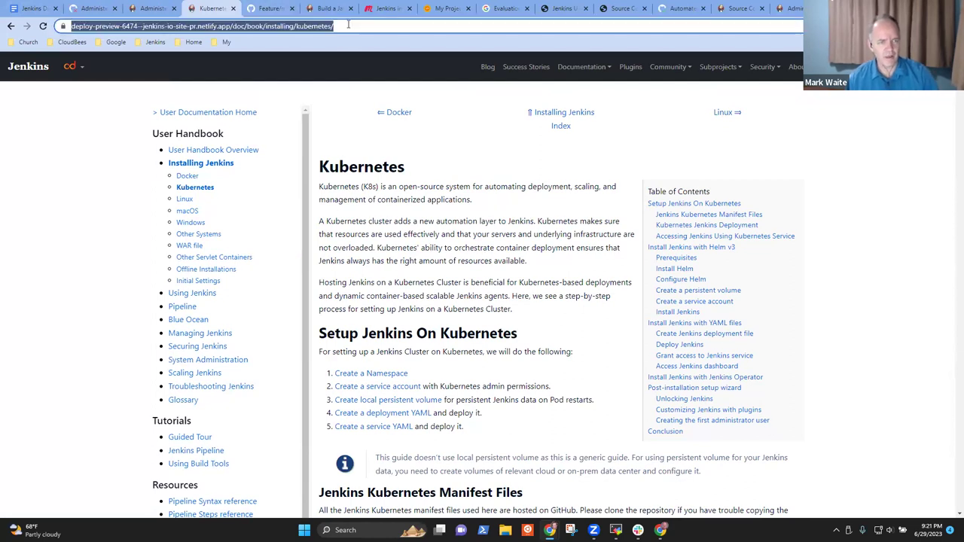
Return to the Administering Jenkins on Kubernetes preview and highlight the placeholder bullet about pasting the installation link
{"action": "left_click", "coordinate": [147, 8]}
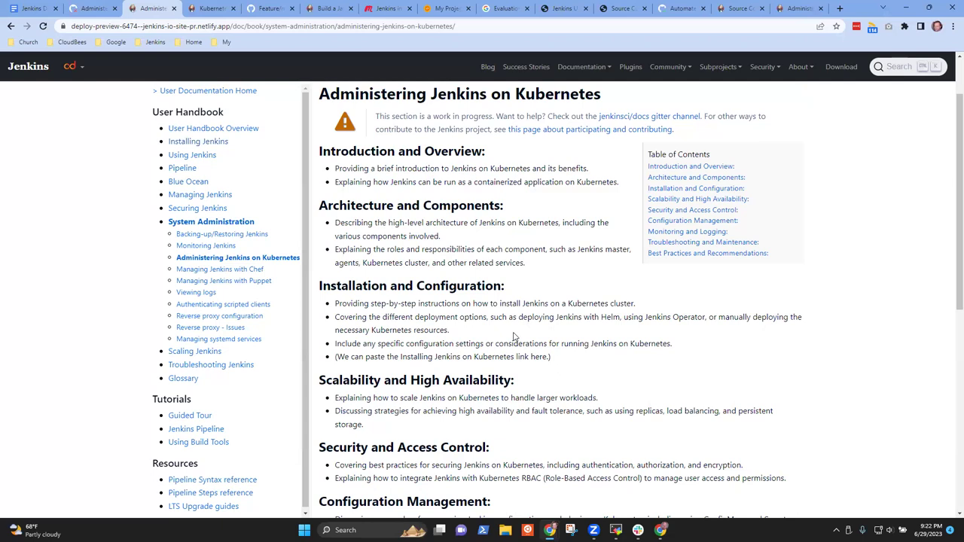
{"action": "left_click_drag", "start_coordinate": [337, 357], "coordinate": [547, 360]}
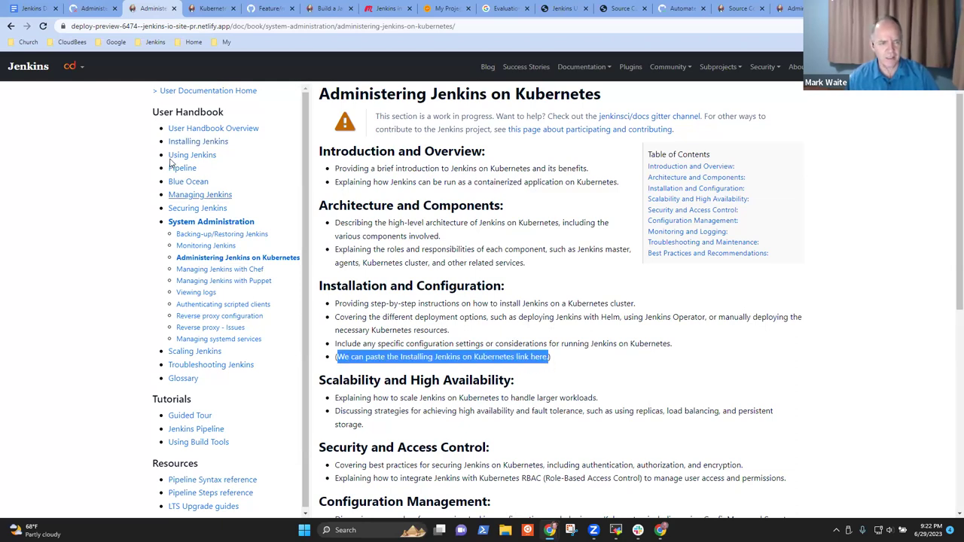
{"action": "left_click", "coordinate": [408, 378]}
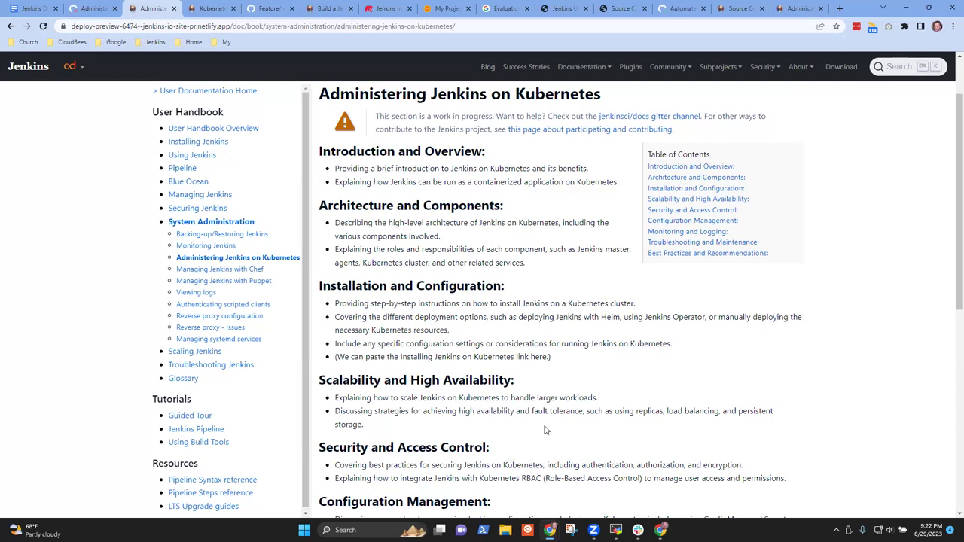
Review the Scalability and High Availability section, highlighting "High Availability" and "fault tolerance", and read the remaining outline sections
{"action": "left_click_drag", "start_coordinate": [346, 382], "coordinate": [514, 381]}
{"action": "left_click", "coordinate": [435, 382]}
{"action": "left_click_drag", "start_coordinate": [423, 381], "coordinate": [472, 388]}
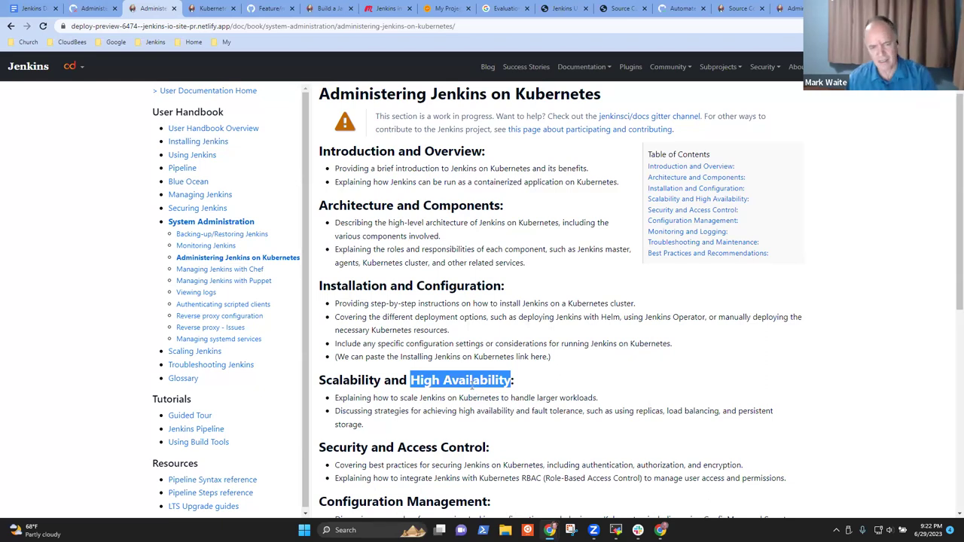
{"action": "left_click", "coordinate": [587, 382]}
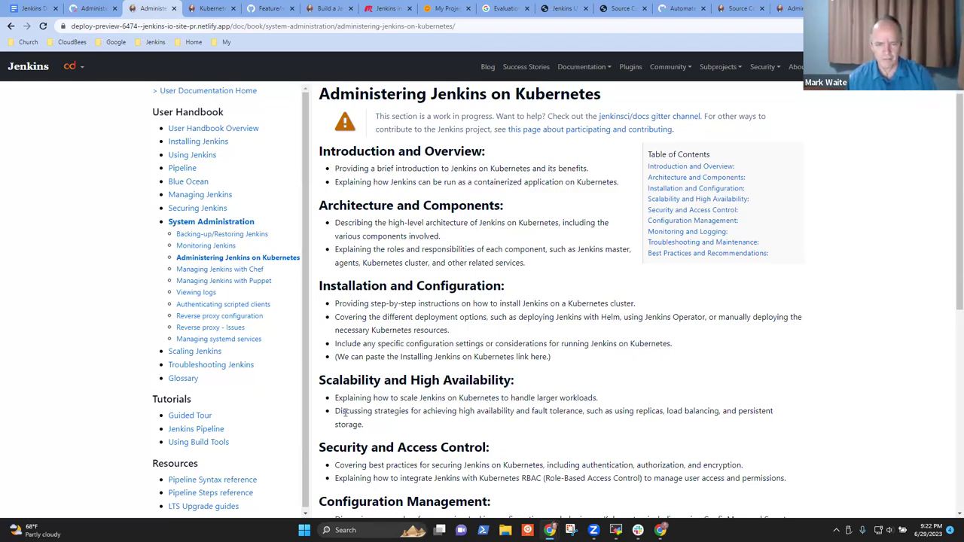
{"action": "left_click_drag", "start_coordinate": [531, 411], "coordinate": [583, 412]}
{"action": "scroll", "coordinate": [582, 336], "scroll_direction": "down", "scroll_amount": 2}
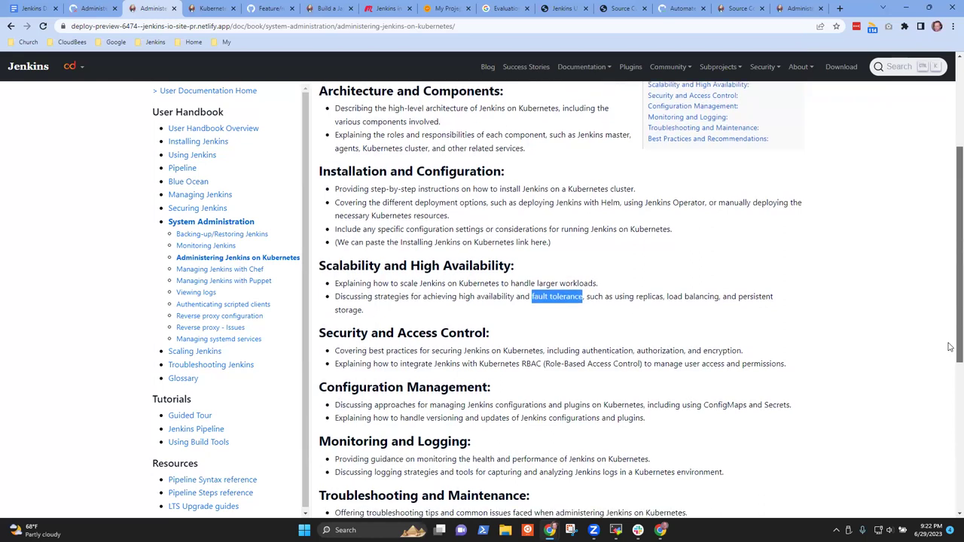
{"action": "scroll", "coordinate": [950, 354], "scroll_direction": "down", "scroll_amount": 3}
{"action": "scroll", "coordinate": [949, 382], "scroll_direction": "down", "scroll_amount": 2}
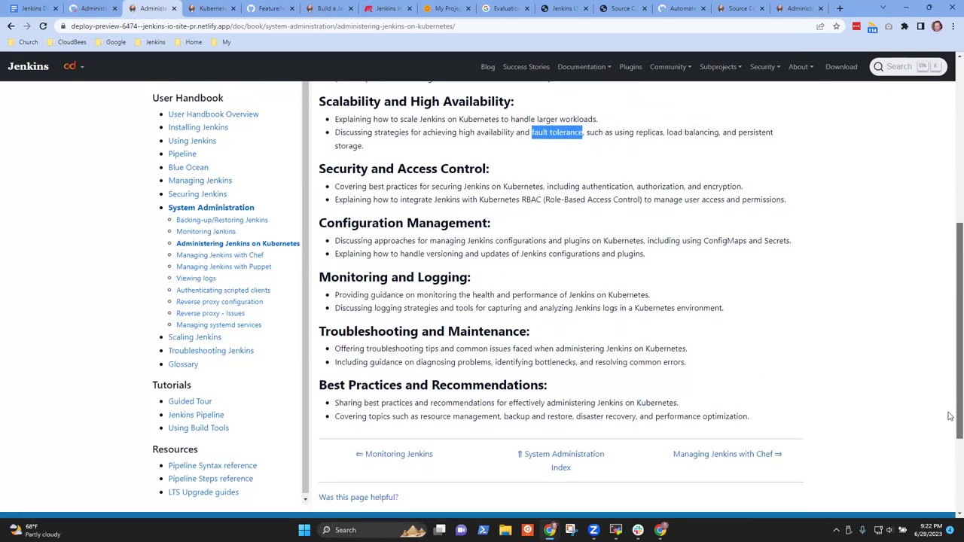
{"action": "left_click", "coordinate": [464, 138]}
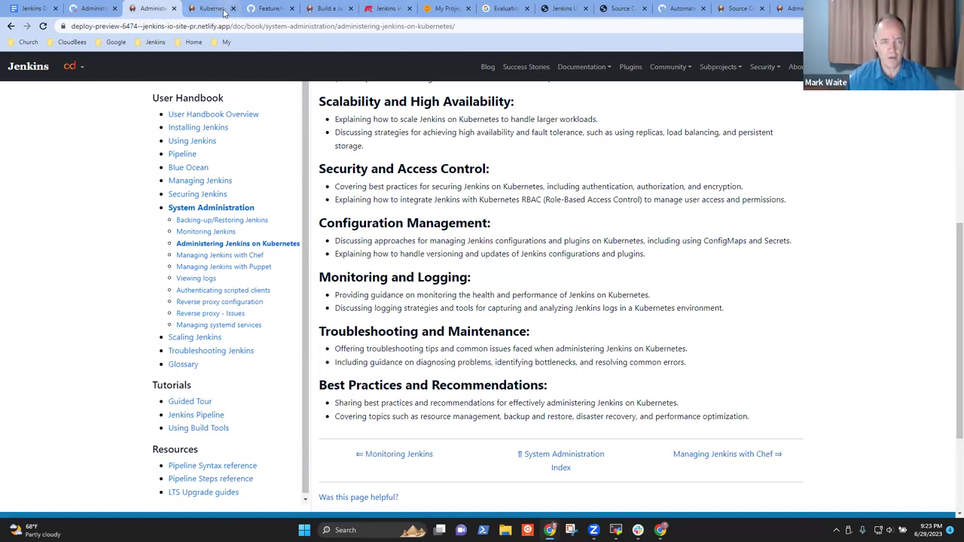
Search the published Jenkins site for "high availability", open the CDCon continuous evolution blog post and skim it
{"action": "left_click", "coordinate": [787, 8]}
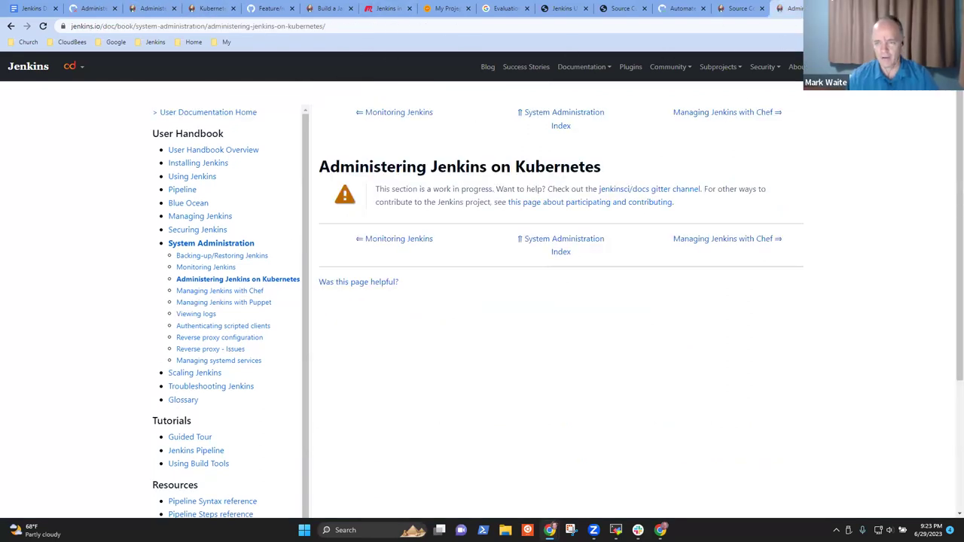
{"action": "left_click", "coordinate": [887, 67]}
{"action": "type", "text": "high "}
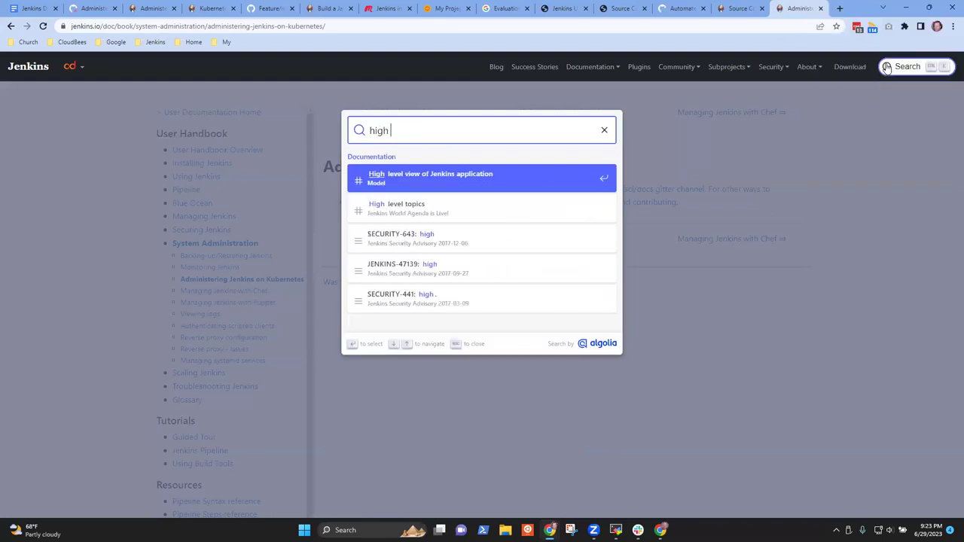
{"action": "type", "text": "availability"}
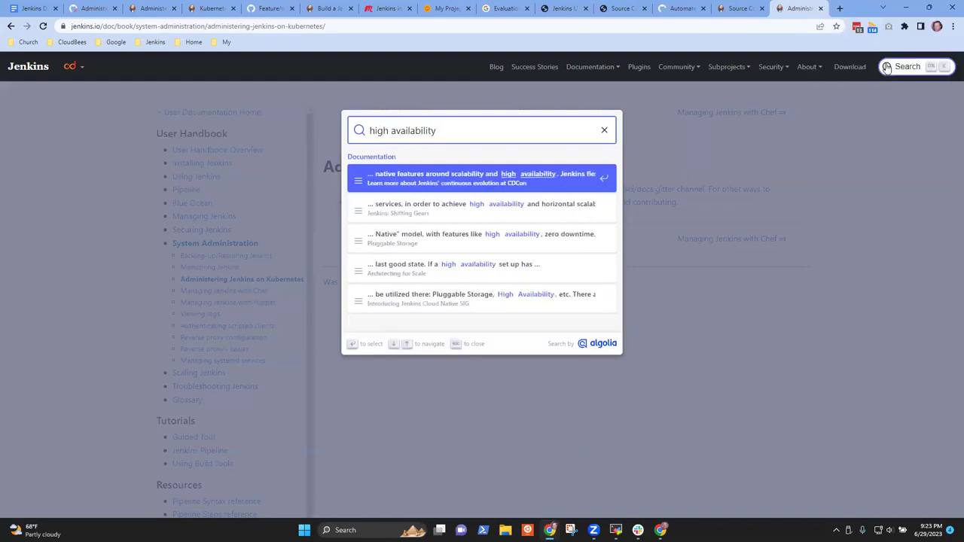
{"action": "left_click", "coordinate": [469, 177]}
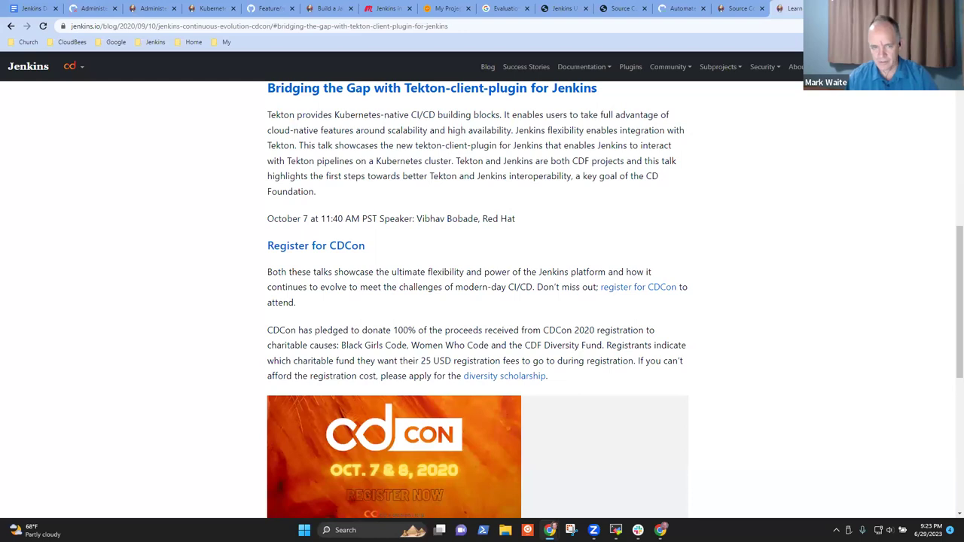
{"action": "scroll", "coordinate": [749, 125], "scroll_direction": "up", "scroll_amount": 4}
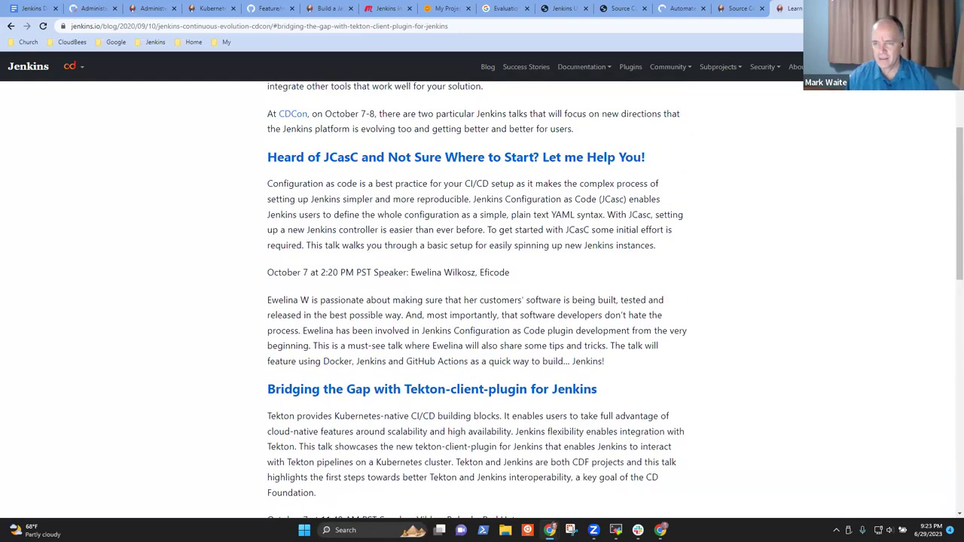
Search the Jenkins site again for "high availability" and open the Pluggable Storage result
{"action": "key", "text": "ctrl+k"}
{"action": "type", "text": "availability"}
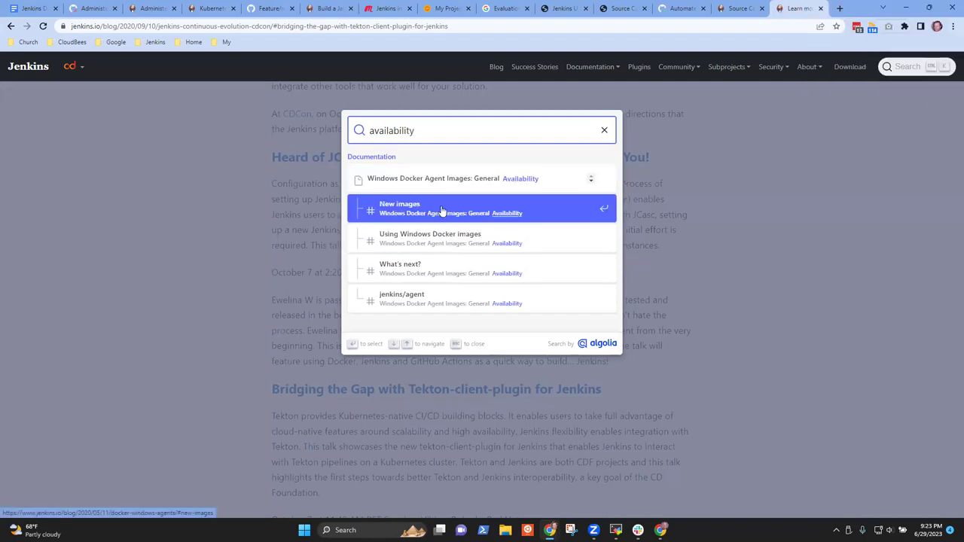
{"action": "left_click_drag", "start_coordinate": [452, 131], "coordinate": [342, 136]}
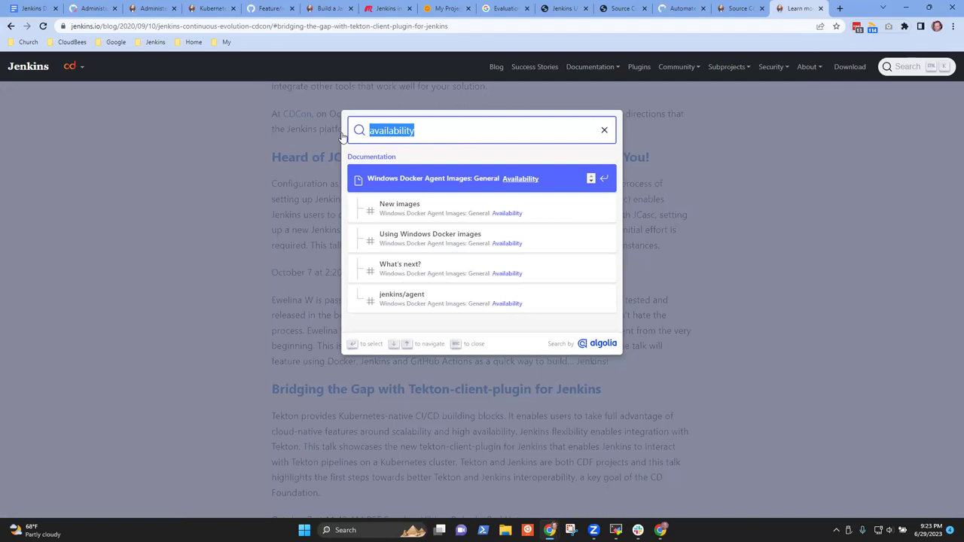
{"action": "key", "text": "Left"}
{"action": "type", "text": "high"}
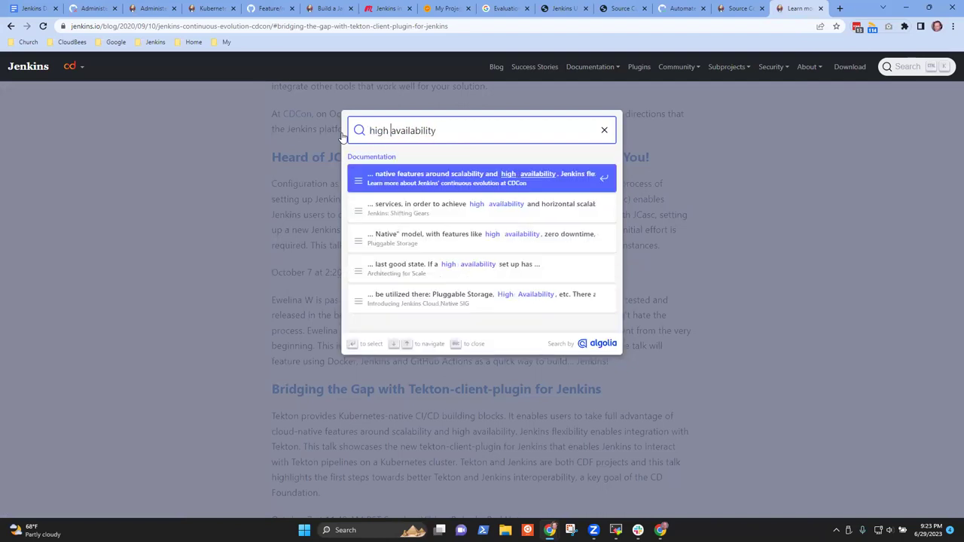
{"action": "left_click", "coordinate": [467, 240]}
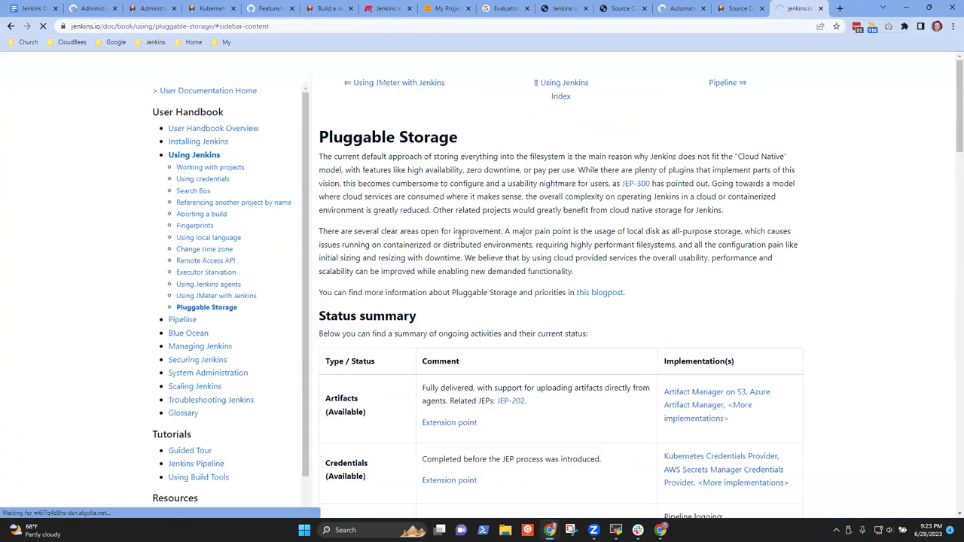
Read through the Pluggable Storage page, including the status summary table and the artifact storage section
{"action": "scroll", "coordinate": [794, 365], "scroll_direction": "down", "scroll_amount": 5}
{"action": "left_click_drag", "start_coordinate": [953, 188], "coordinate": [950, 103]}
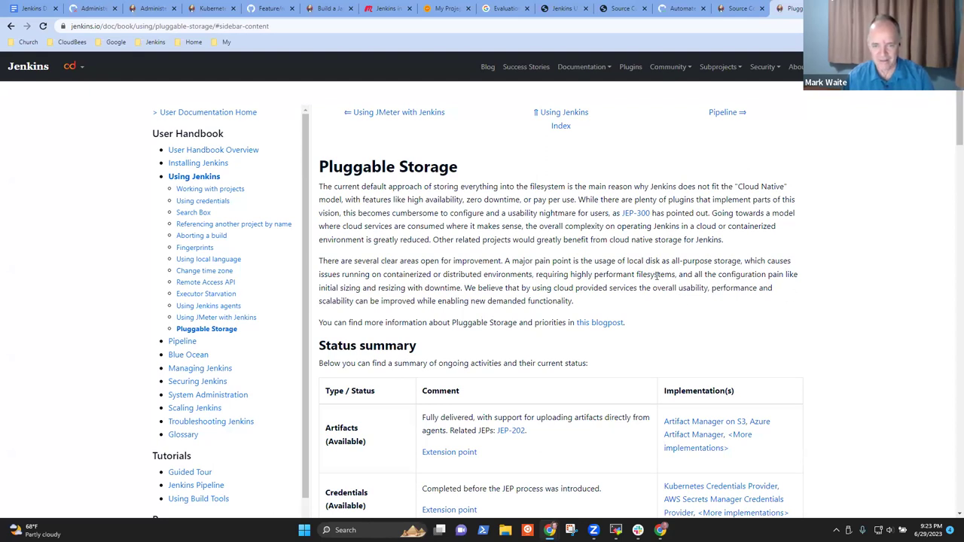
{"action": "scroll", "coordinate": [623, 251], "scroll_direction": "down", "scroll_amount": 12}
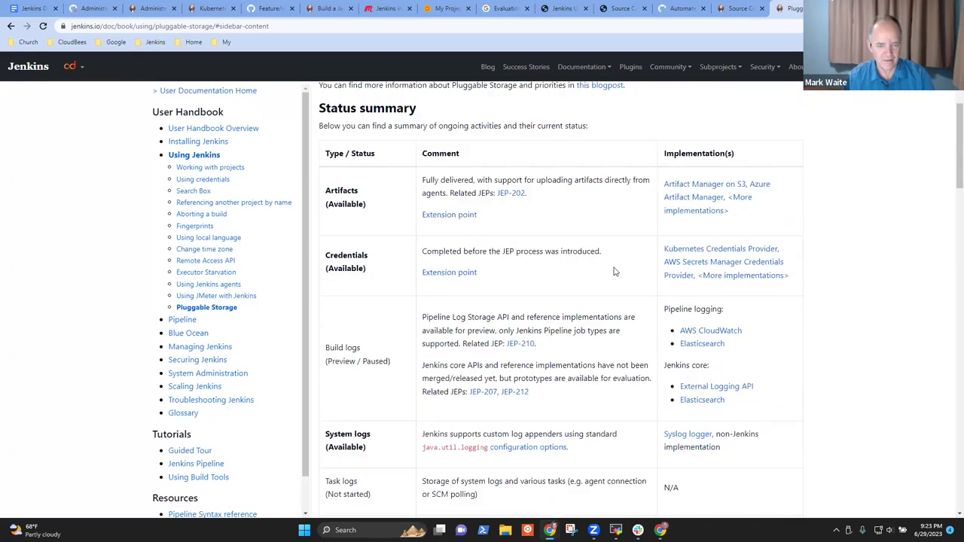
{"action": "scroll", "coordinate": [595, 363], "scroll_direction": "down", "scroll_amount": 3}
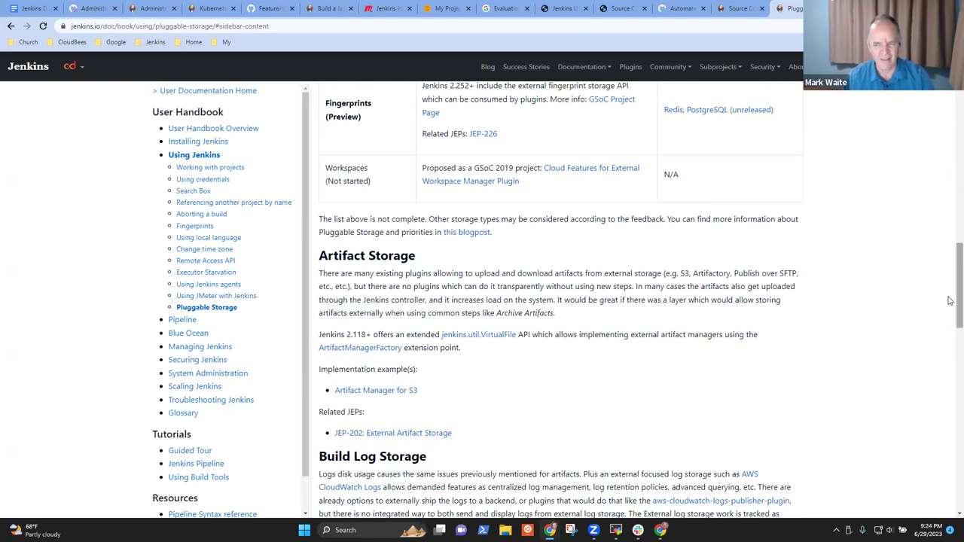
{"action": "left_click_drag", "start_coordinate": [950, 301], "coordinate": [958, 120]}
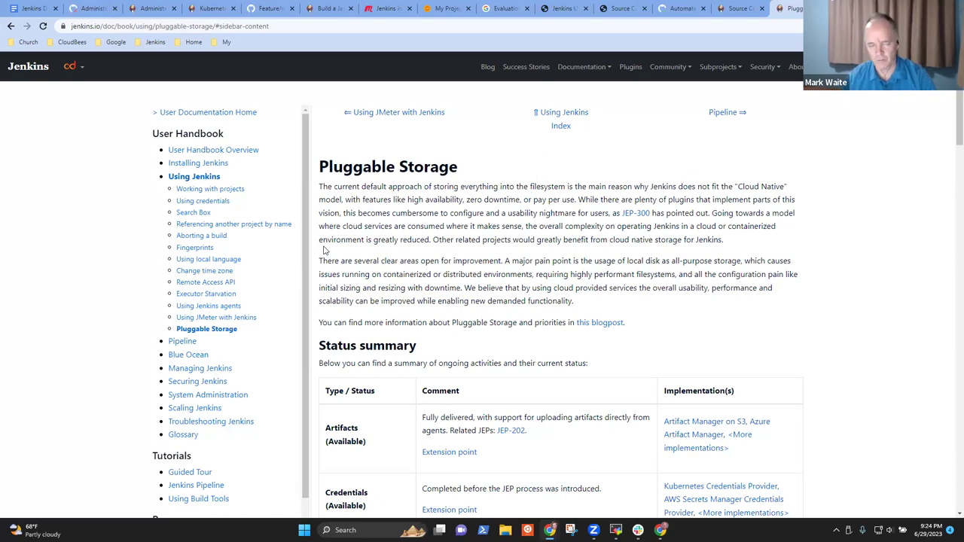
Check the review comments on GitHub pull request 6474 and look at the Jenkins Docs Office Hours notes in Google Docs
{"action": "left_click", "coordinate": [92, 10]}
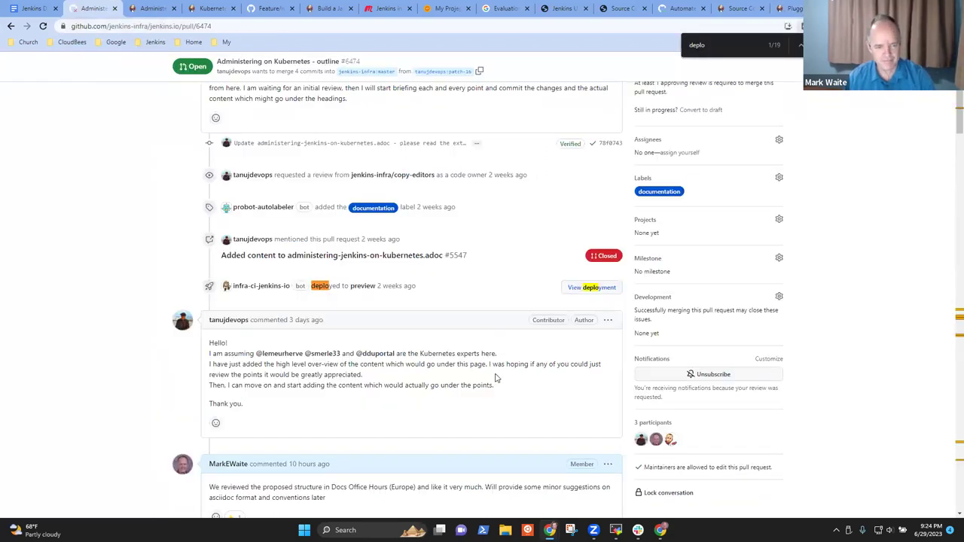
{"action": "scroll", "coordinate": [498, 386], "scroll_direction": "down", "scroll_amount": 5}
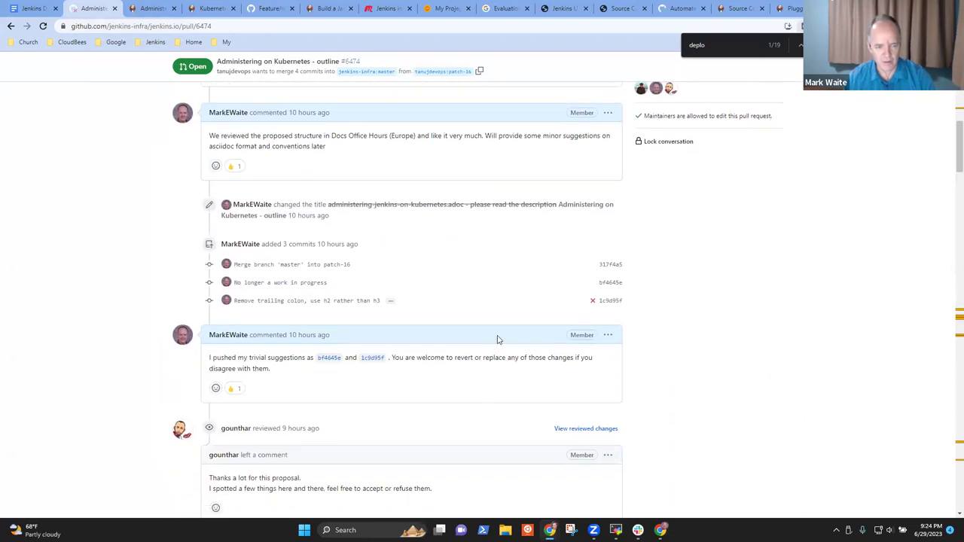
{"action": "left_click", "coordinate": [43, 9]}
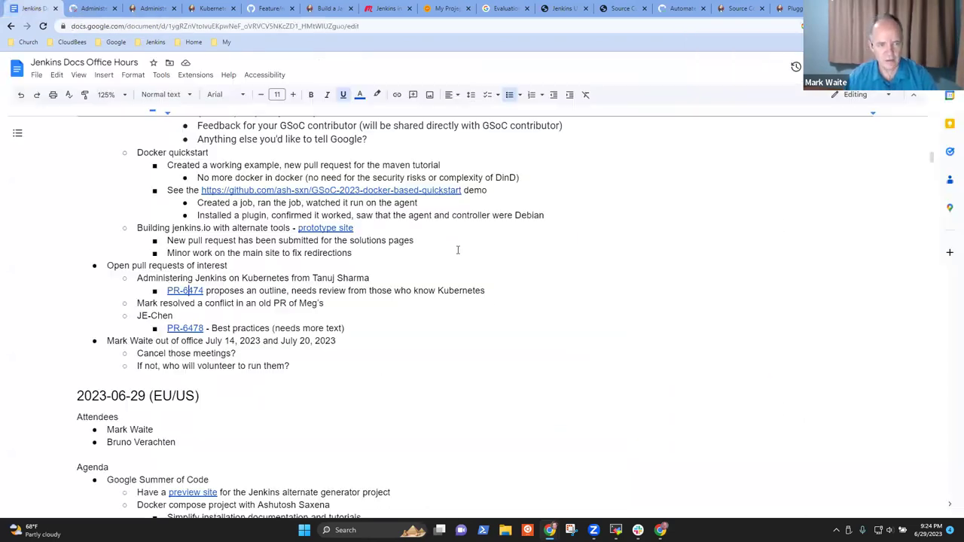
Go back to the Administering Jenkins on Kubernetes preview, look over the outline and highlight the Installation and Configuration heading
{"action": "left_click", "coordinate": [155, 8]}
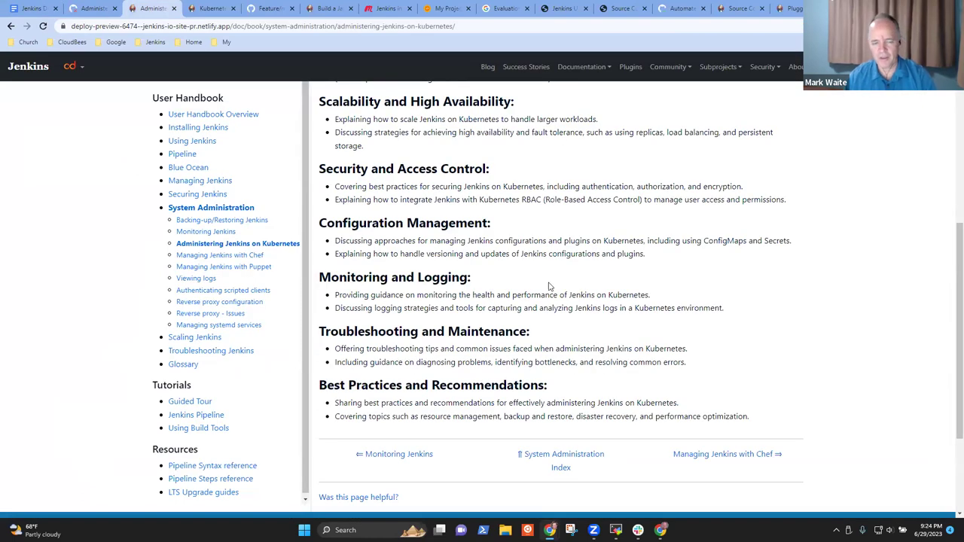
{"action": "scroll", "coordinate": [550, 287], "scroll_direction": "down", "scroll_amount": 1}
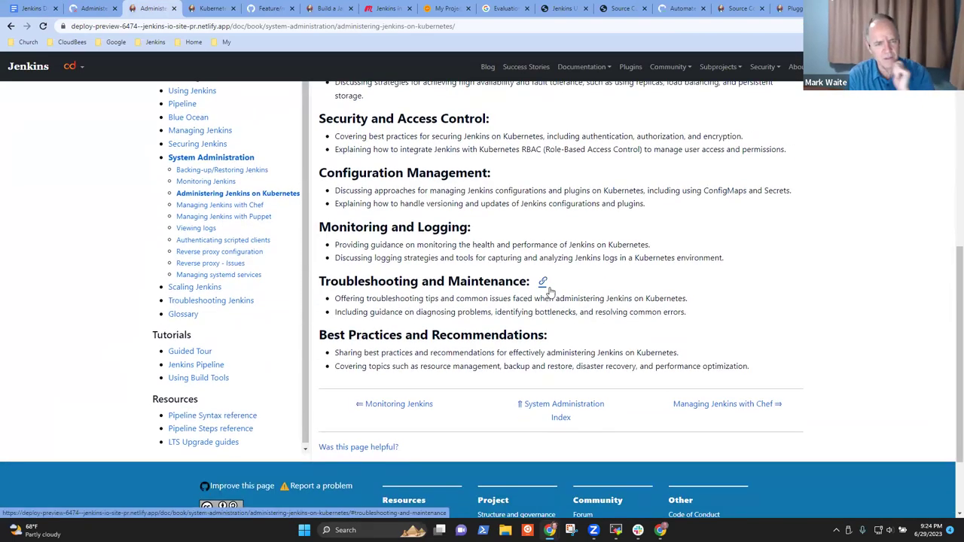
{"action": "scroll", "coordinate": [549, 290], "scroll_direction": "up", "scroll_amount": 8}
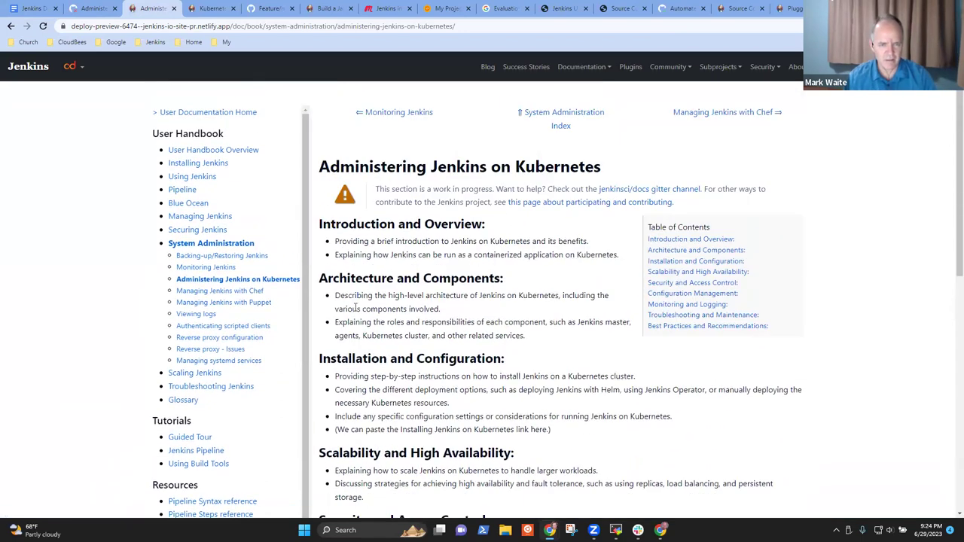
{"action": "scroll", "coordinate": [382, 357], "scroll_direction": "down", "scroll_amount": 2}
{"action": "left_click_drag", "start_coordinate": [330, 257], "coordinate": [447, 266]}
{"action": "left_click_drag", "start_coordinate": [320, 258], "coordinate": [497, 258]}
{"action": "left_click", "coordinate": [496, 258]}
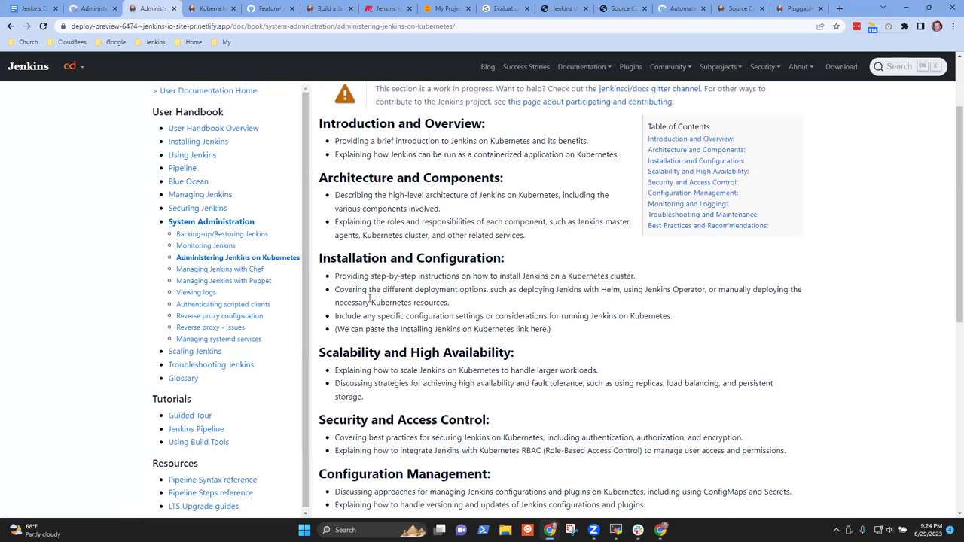
Highlight the Installation and Configuration bullets on install instructions, deployment options and specific configuration settings one after another
{"action": "left_click_drag", "start_coordinate": [334, 275], "coordinate": [624, 272]}
{"action": "left_click_drag", "start_coordinate": [334, 290], "coordinate": [463, 302]}
{"action": "left_click", "coordinate": [463, 301]}
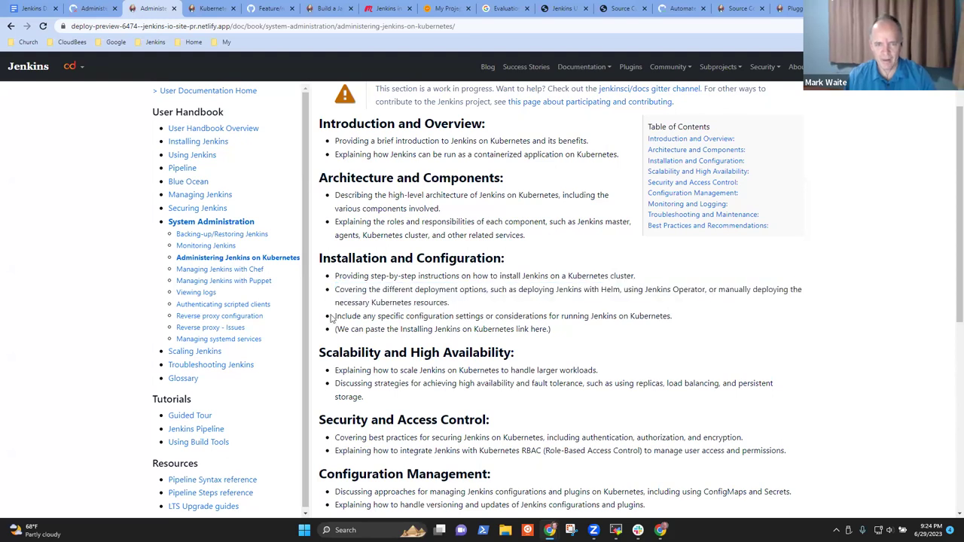
{"action": "left_click_drag", "start_coordinate": [336, 315], "coordinate": [641, 325]}
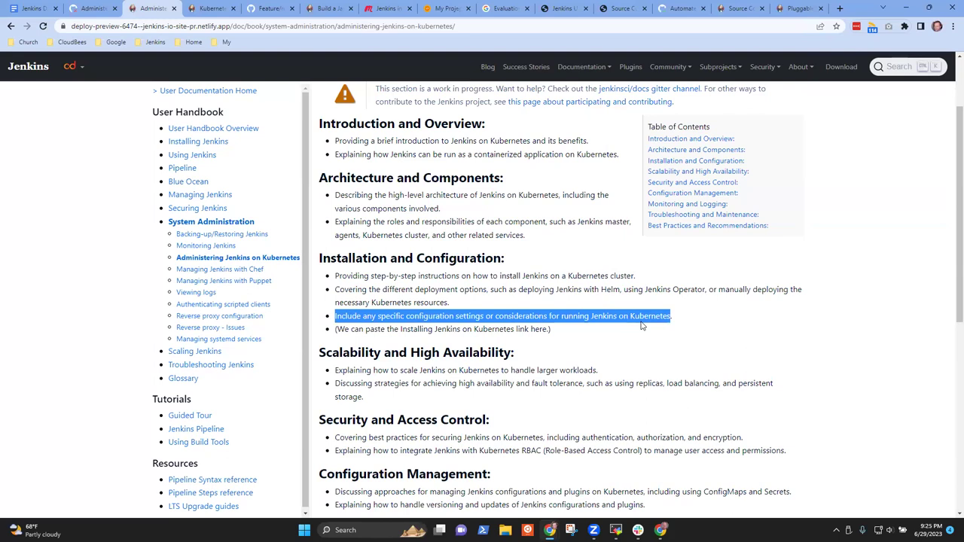
Open the Kubernetes page of the Installing Jenkins chapter and look through the Install Jenkins steps and the YAML files installation section
{"action": "right_click", "coordinate": [195, 144]}
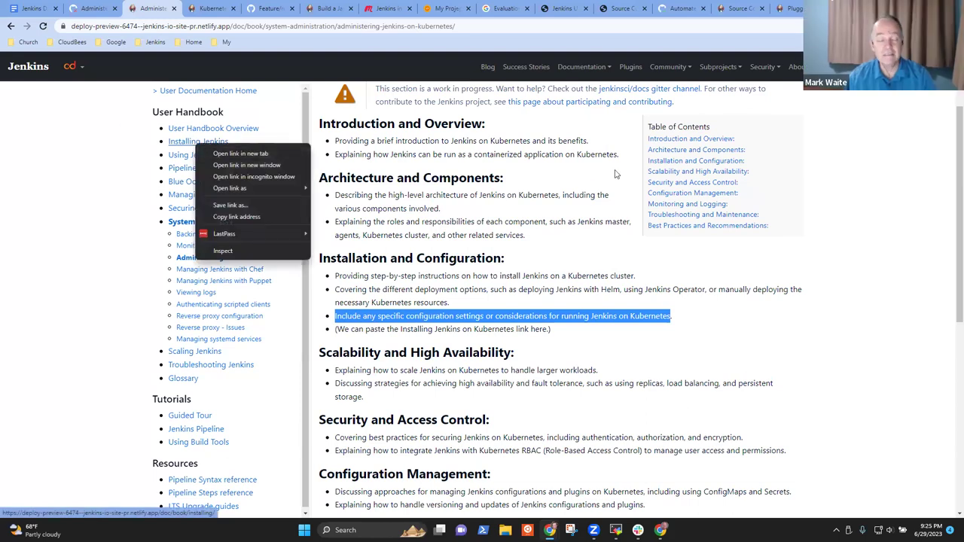
{"action": "left_click", "coordinate": [188, 143]}
{"action": "left_click", "coordinate": [189, 143]}
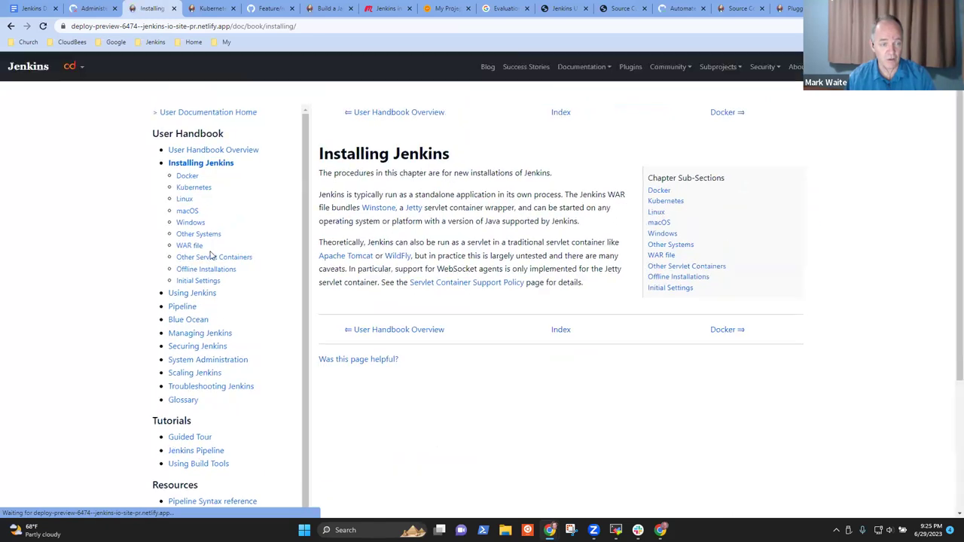
{"action": "left_click", "coordinate": [194, 189]}
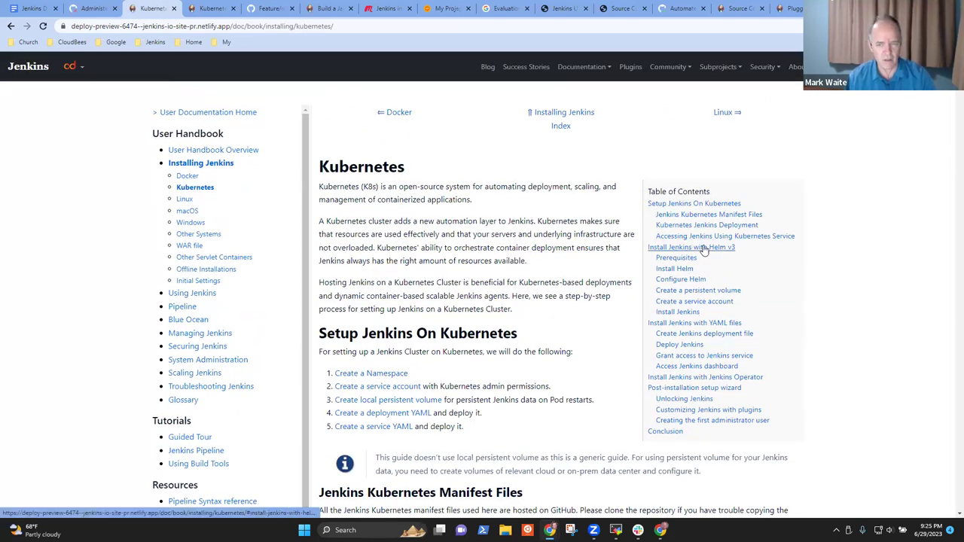
{"action": "left_click", "coordinate": [678, 312]}
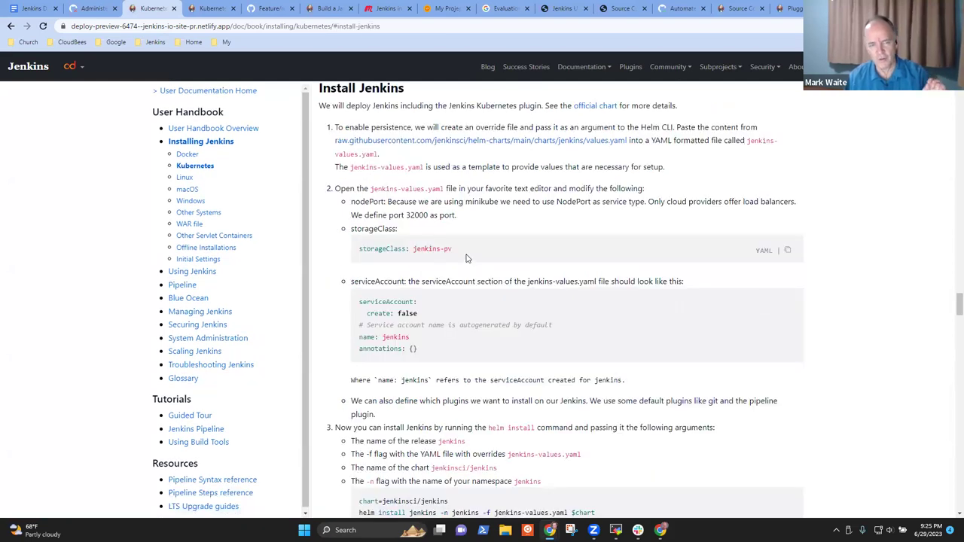
{"action": "scroll", "coordinate": [466, 258], "scroll_direction": "down", "scroll_amount": 5}
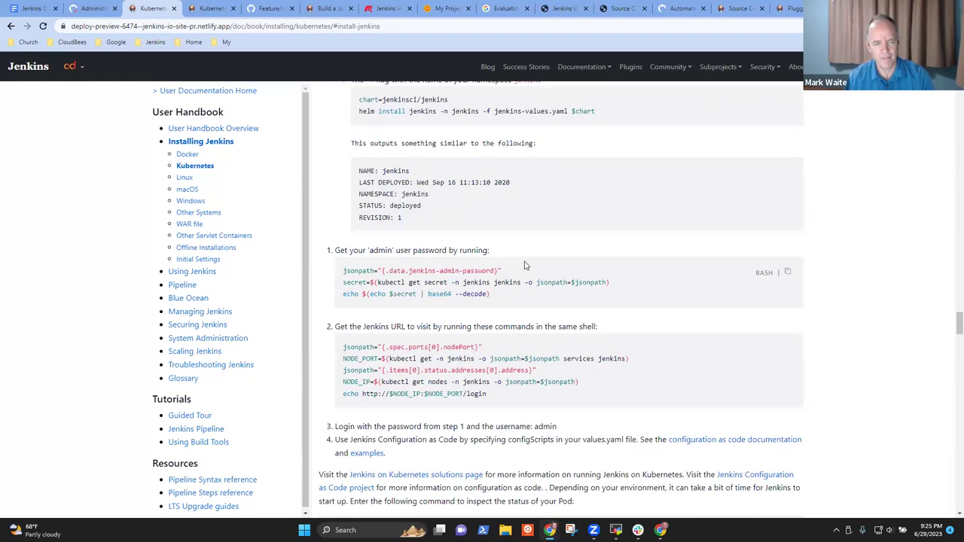
{"action": "scroll", "coordinate": [714, 330], "scroll_direction": "down", "scroll_amount": 2}
{"action": "scroll", "coordinate": [714, 330], "scroll_direction": "down", "scroll_amount": 9}
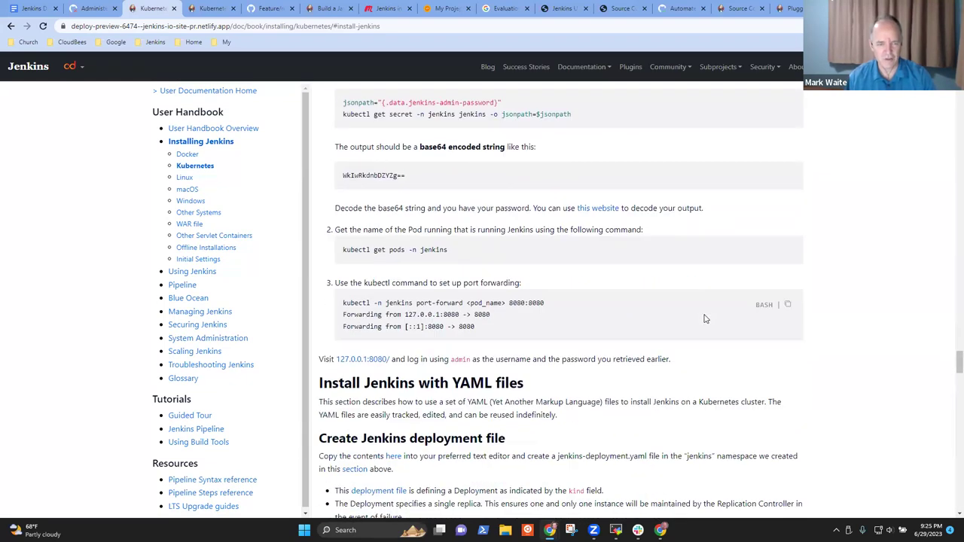
{"action": "scroll", "coordinate": [705, 318], "scroll_direction": "down", "scroll_amount": 2}
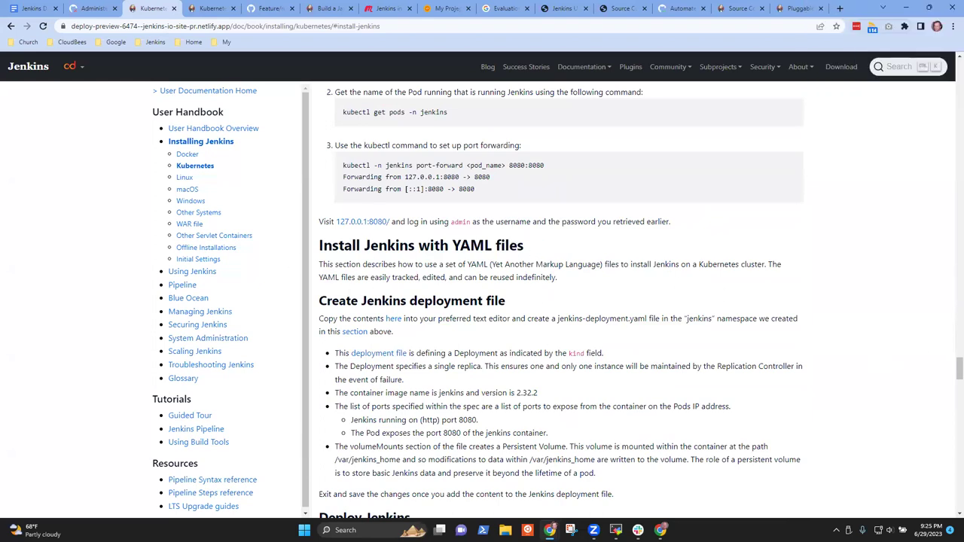
{"action": "scroll", "coordinate": [705, 164], "scroll_direction": "up", "scroll_amount": 15}
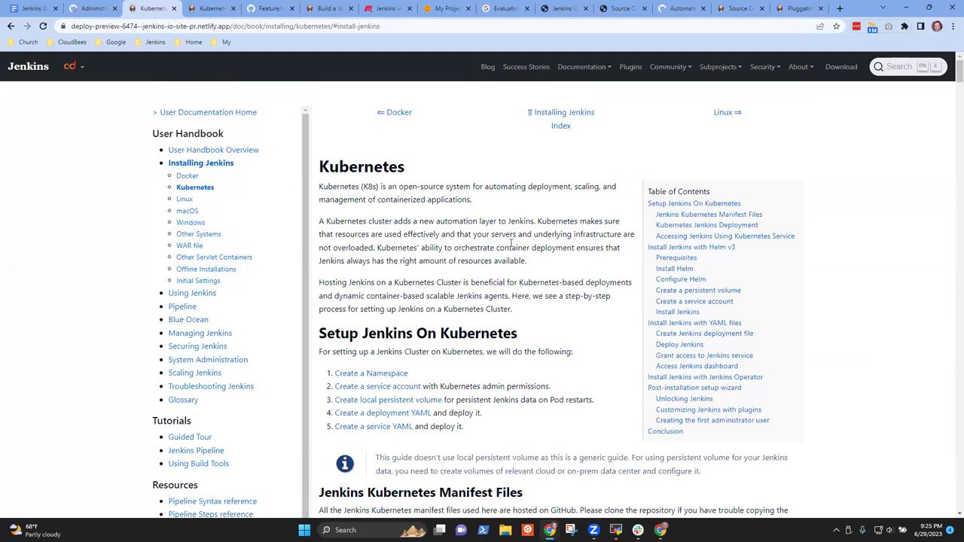
Check the Managing Jenkins and System Administration chapters, return to Administering Jenkins on Kubernetes and highlight its page title
{"action": "left_click", "coordinate": [10, 27]}
{"action": "left_click", "coordinate": [214, 336]}
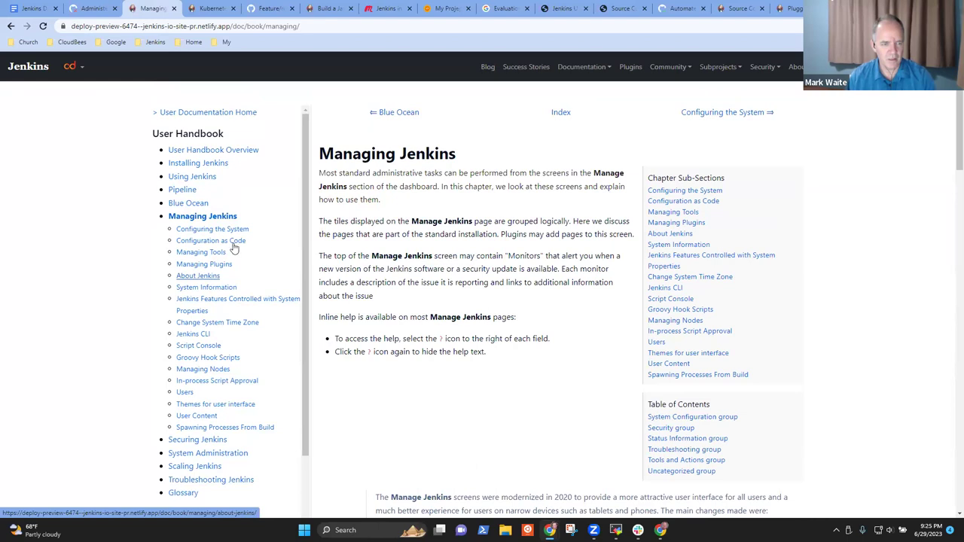
{"action": "left_click", "coordinate": [202, 455]}
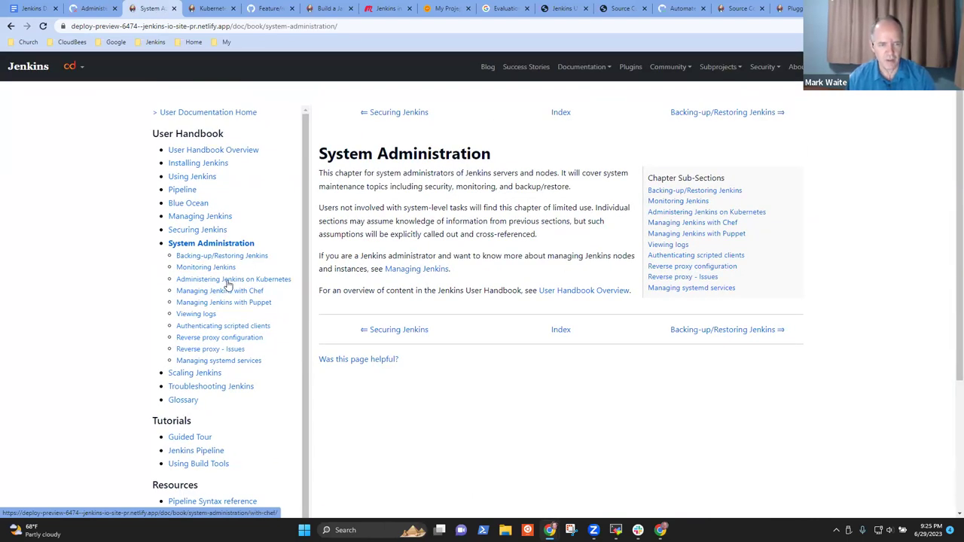
{"action": "left_click", "coordinate": [231, 280]}
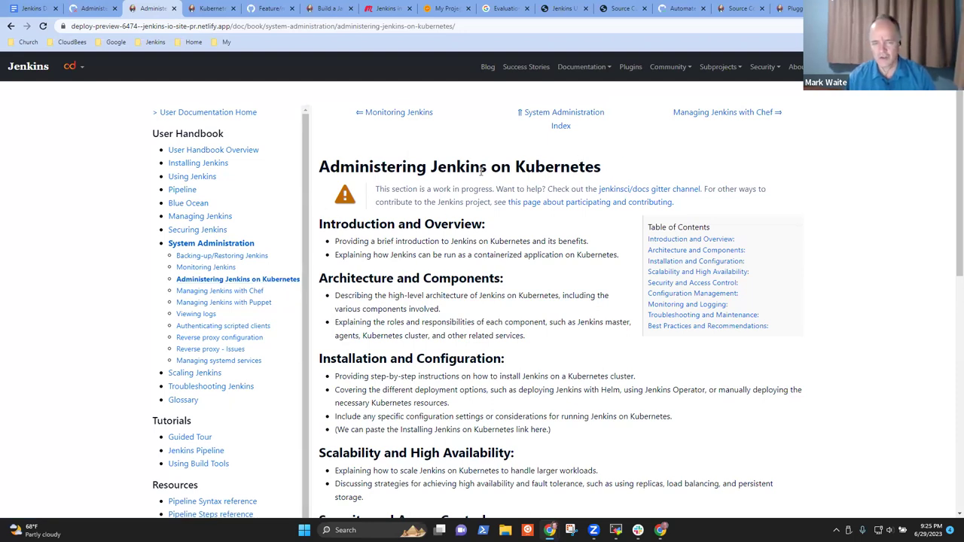
{"action": "left_click_drag", "start_coordinate": [357, 163], "coordinate": [578, 170]}
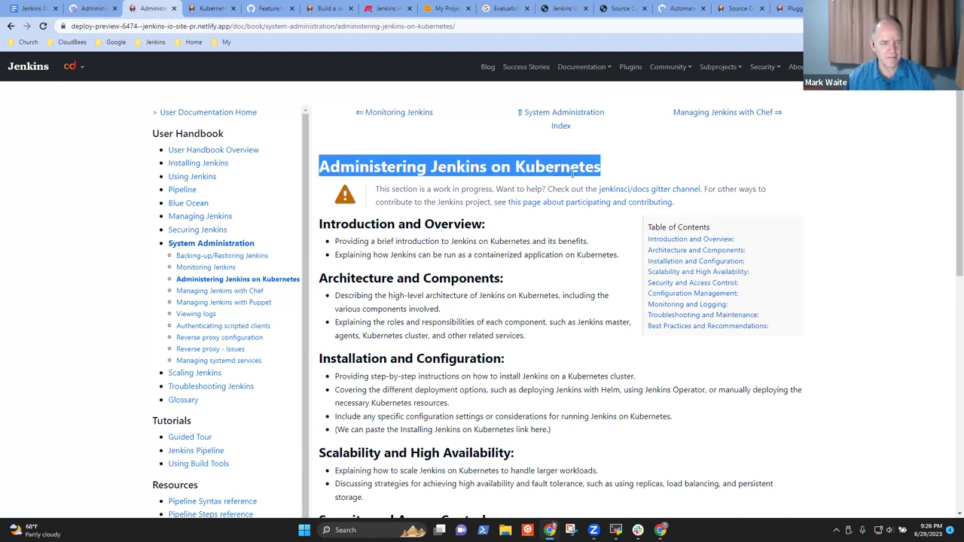
{"action": "left_click", "coordinate": [443, 167]}
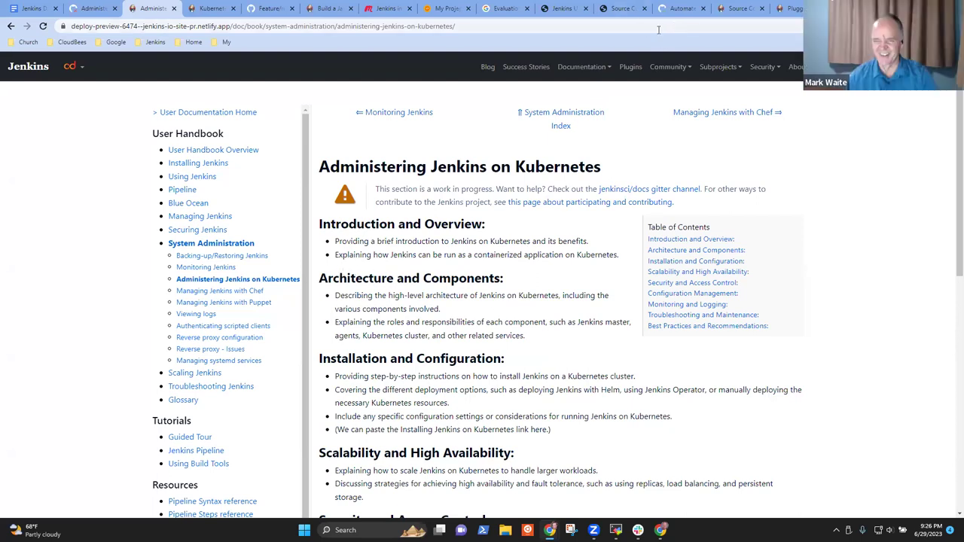
Switch to the Jenkins User Documentation 2.1 prototype site, expand System Administration and highlight its Administering Jenkins on Kubernetes entry
{"action": "left_click", "coordinate": [737, 9]}
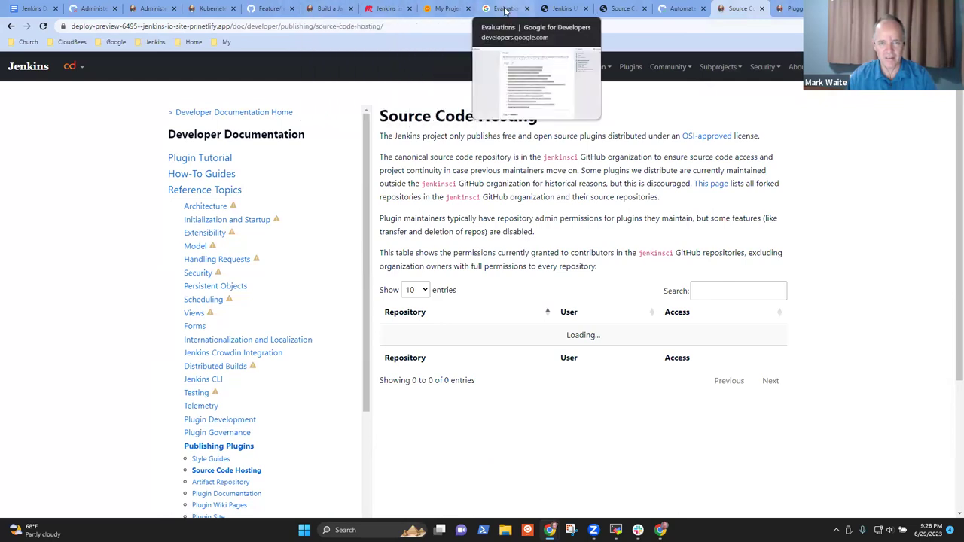
{"action": "left_click", "coordinate": [566, 10]}
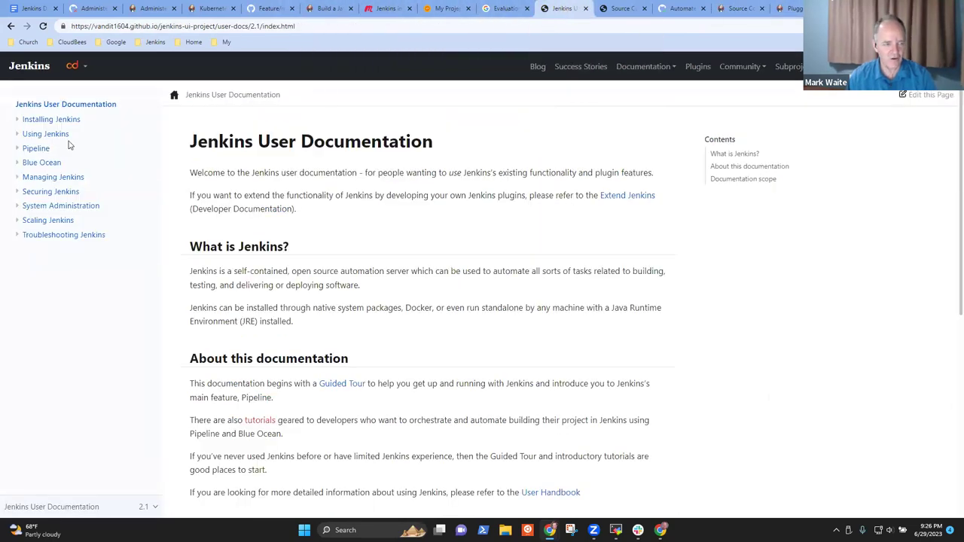
{"action": "left_click", "coordinate": [17, 178]}
{"action": "left_click", "coordinate": [17, 178]}
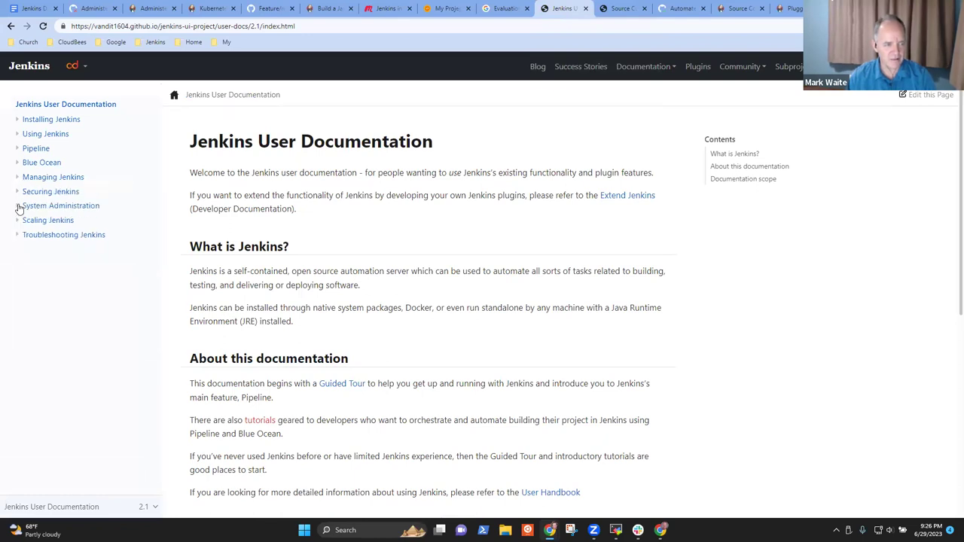
{"action": "left_click", "coordinate": [17, 206]}
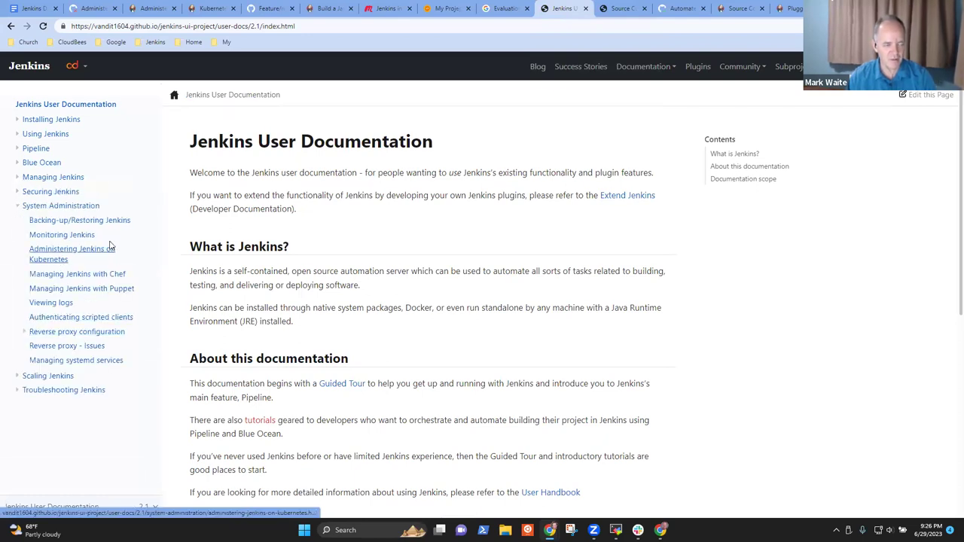
{"action": "left_click_drag", "start_coordinate": [71, 261], "coordinate": [25, 254]}
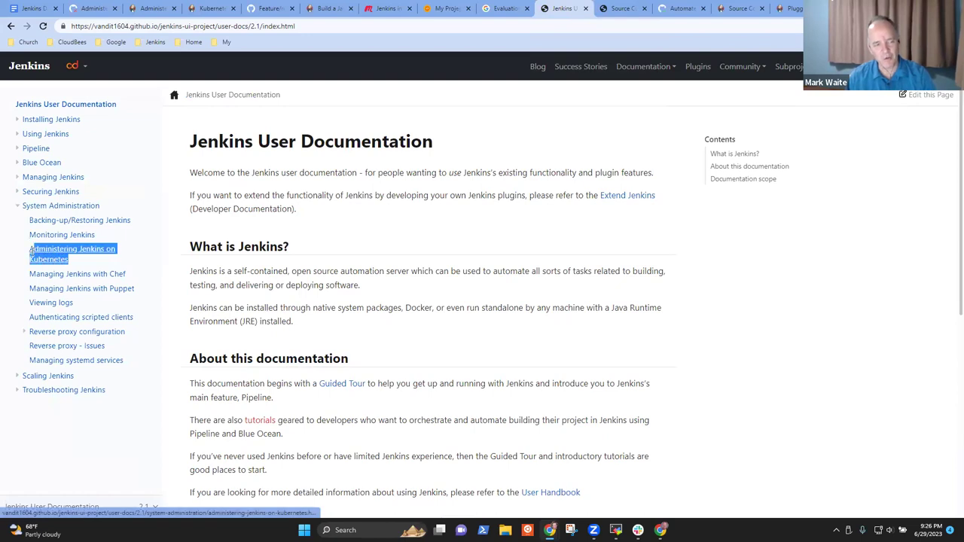
{"action": "left_click", "coordinate": [105, 445]}
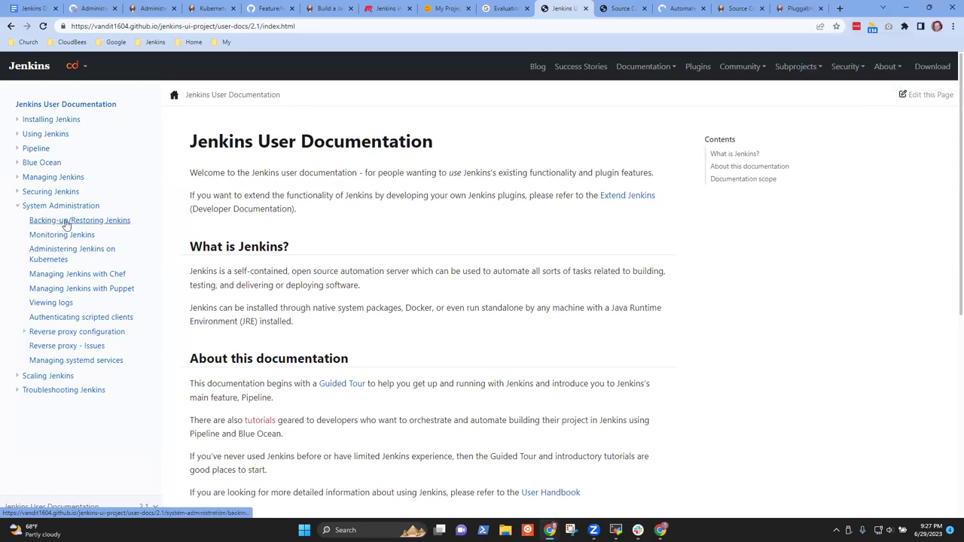
Open the prototype's Administering Jenkins on Kubernetes page and highlight "Jenkins on Kubernetes" in its title
{"action": "left_click", "coordinate": [63, 257]}
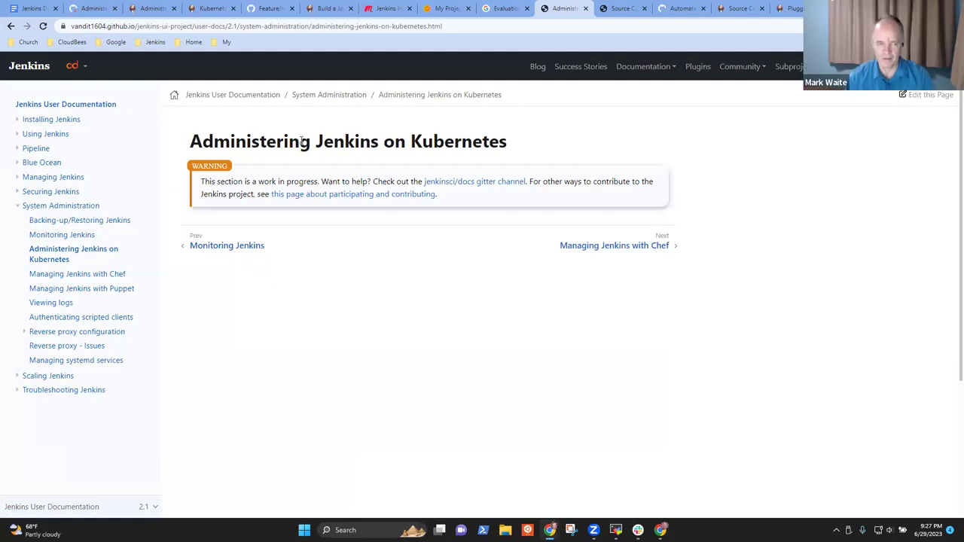
{"action": "triple_click", "coordinate": [232, 137]}
{"action": "left_click", "coordinate": [326, 143]}
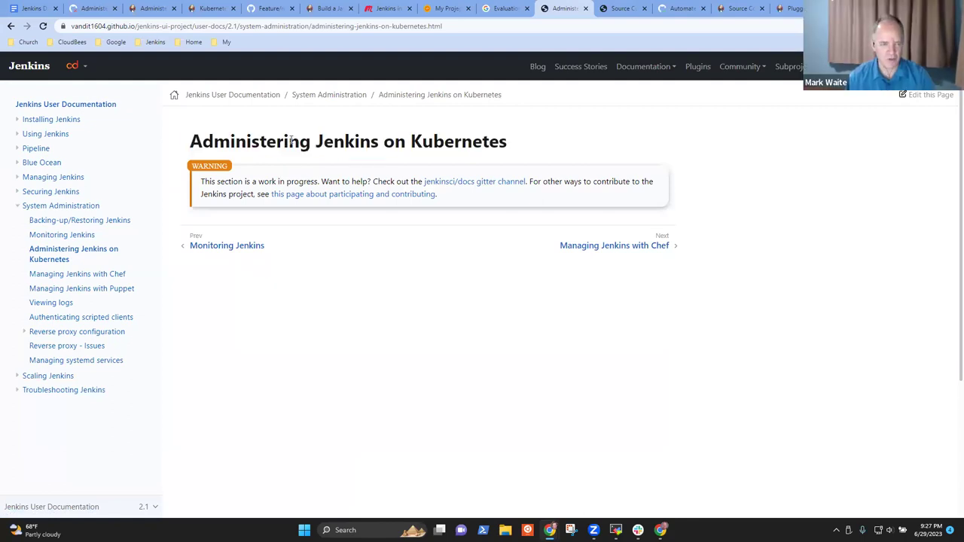
{"action": "left_click_drag", "start_coordinate": [316, 143], "coordinate": [507, 143]}
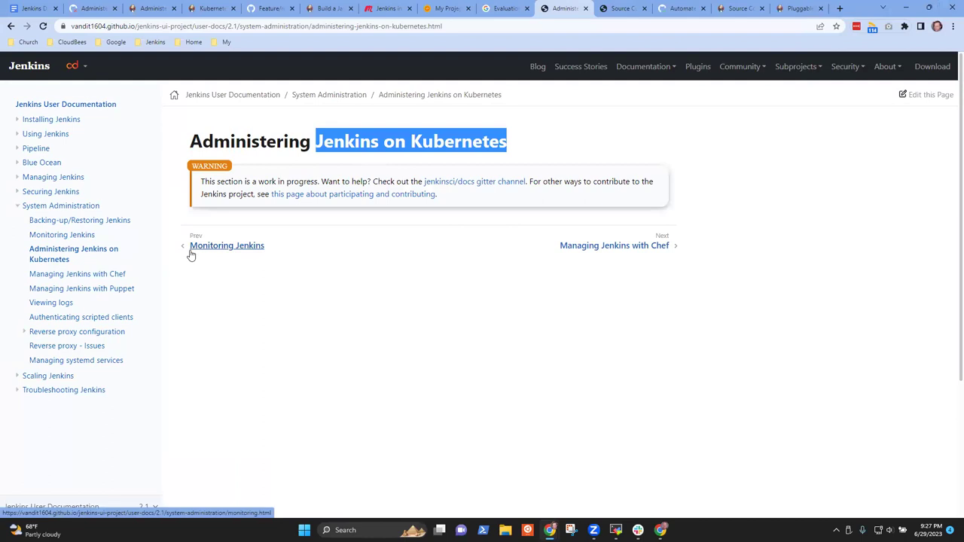
{"action": "double_click", "coordinate": [336, 143]}
{"action": "left_click_drag", "start_coordinate": [336, 143], "coordinate": [455, 143]}
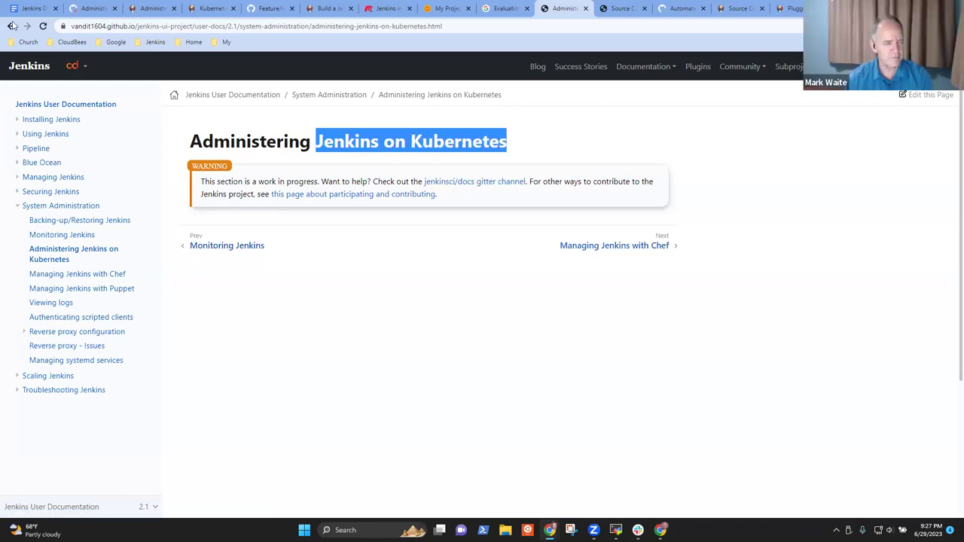
In the Jenkins Docs Office Hours notes, add the sub-bullet "Jenkins on Kubernetes rather than Administering Jenkins on Kubernetes" under PR-6474
{"action": "left_click", "coordinate": [36, 10]}
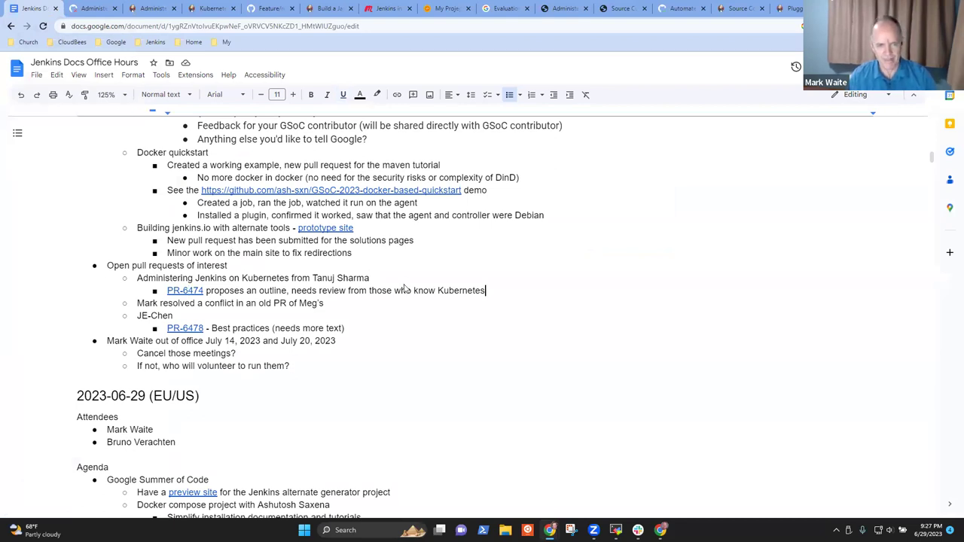
{"action": "key", "text": "Return"}
{"action": "key", "text": "Tab"}
{"action": "type", "text": "Jenkins on "}
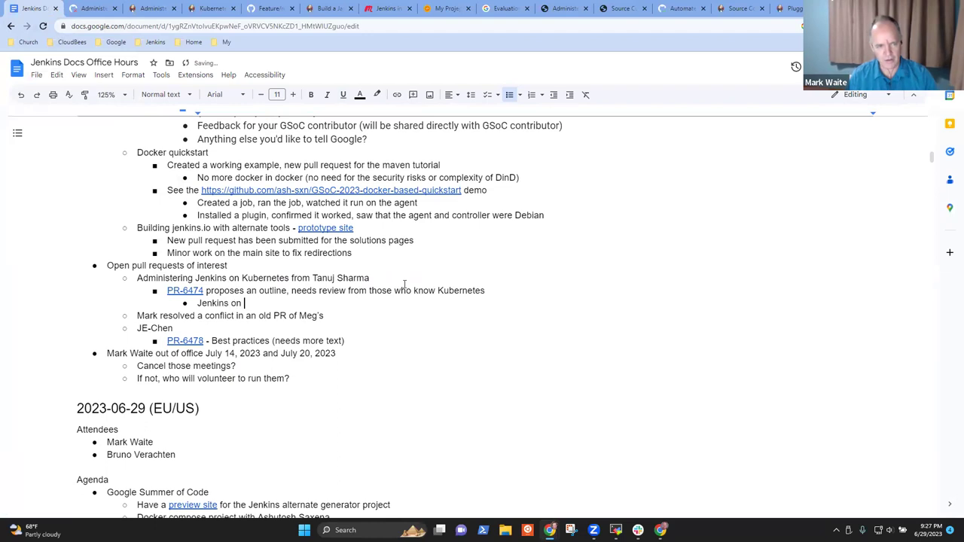
{"action": "type", "text": "Kuber"}
{"action": "key", "text": "BackSpace"}
{"action": "key", "text": "BackSpace"}
{"action": "key", "text": "BackSpace"}
{"action": "key", "text": "BackSpace"}
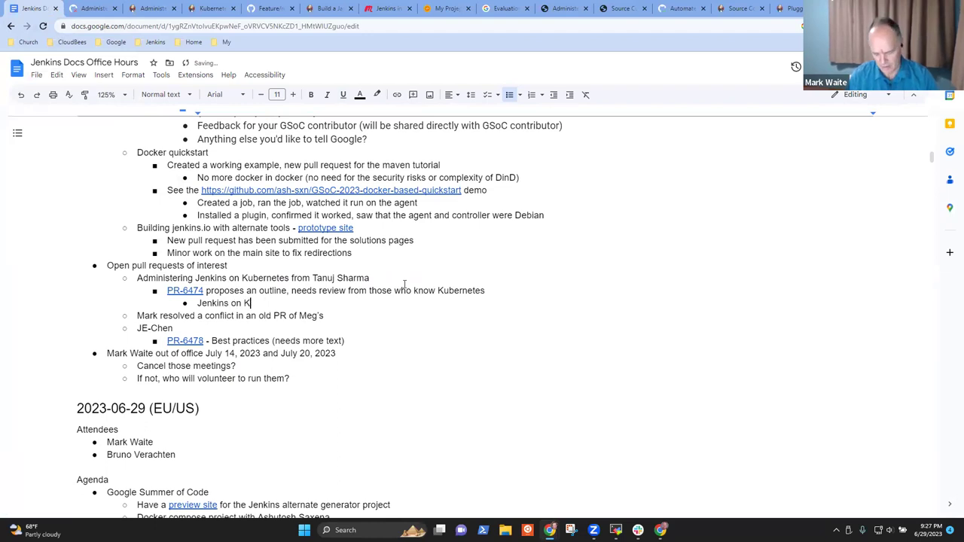
{"action": "type", "text": "ubernetes"}
{"action": "type", "text": " rather than"}
{"action": "type", "text": " Administrat"}
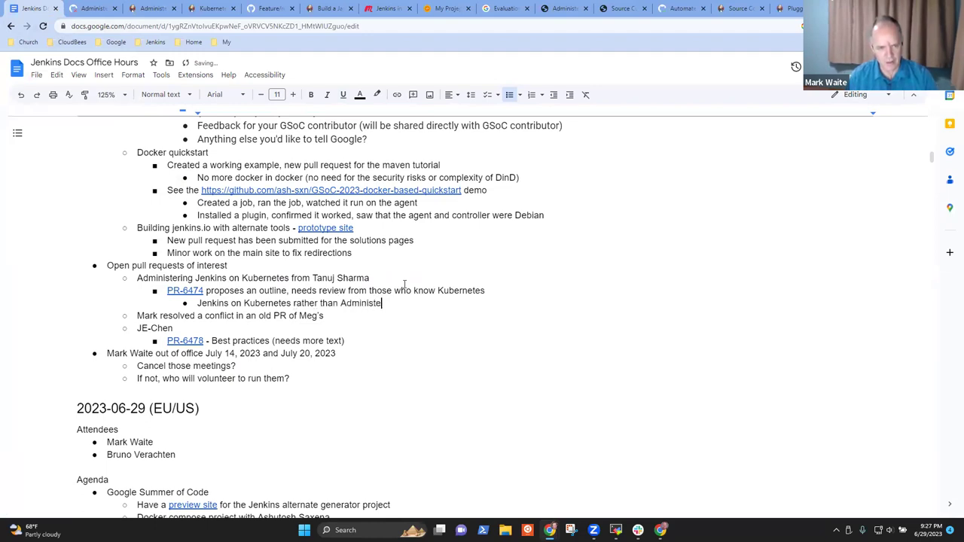
{"action": "type", "text": "ing Jenkins on "}
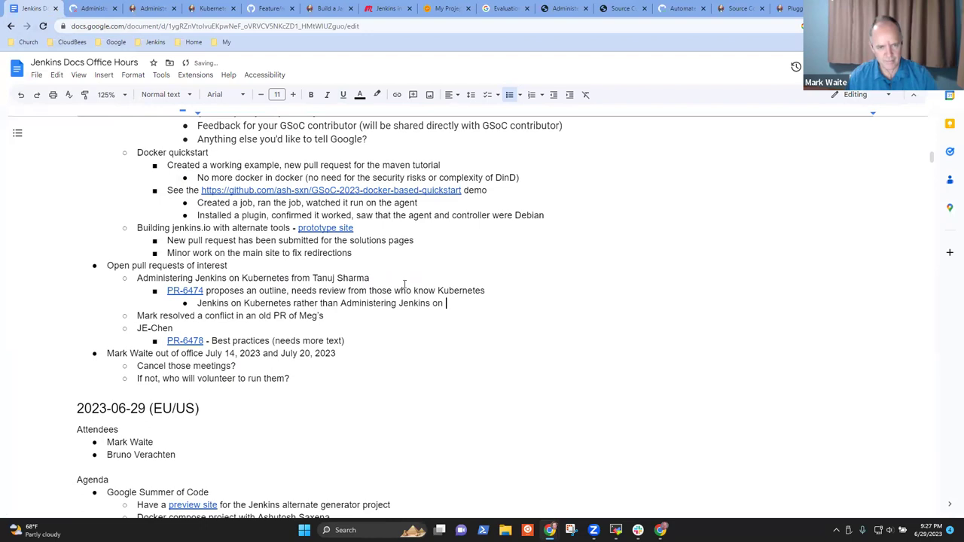
{"action": "type", "text": "Kubernetes"}
Add the bullet "Install instructions become purely configuration with an opening link to the Kubernetes install chapter" at the same level
{"action": "key", "text": "Return"}
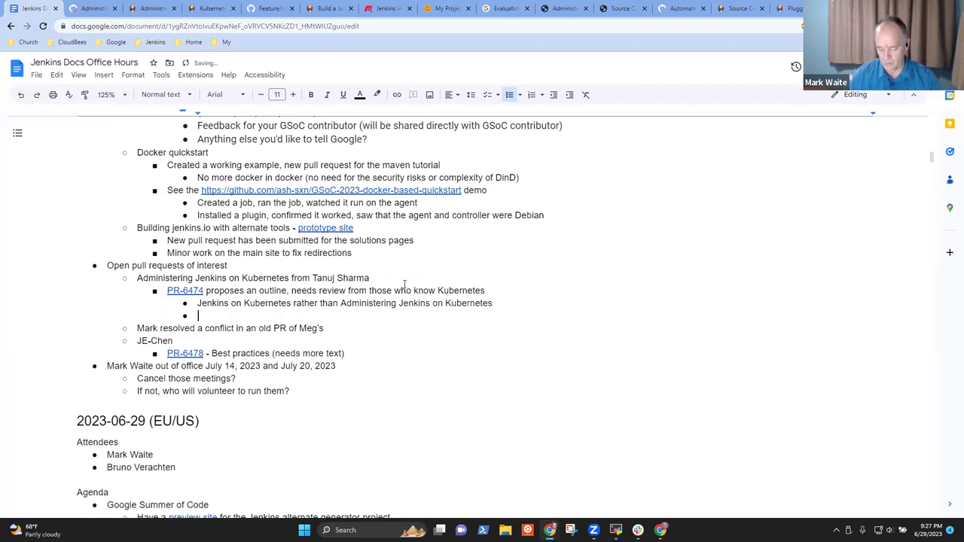
{"action": "type", "text": "Install instructions"}
{"action": "key", "text": "BackSpace"}
{"action": "key", "text": "BackSpace"}
{"action": "key", "text": "BackSpace"}
{"action": "key", "text": "BackSpace"}
{"action": "key", "text": "BackSpace"}
{"action": "type", "text": "ions become "}
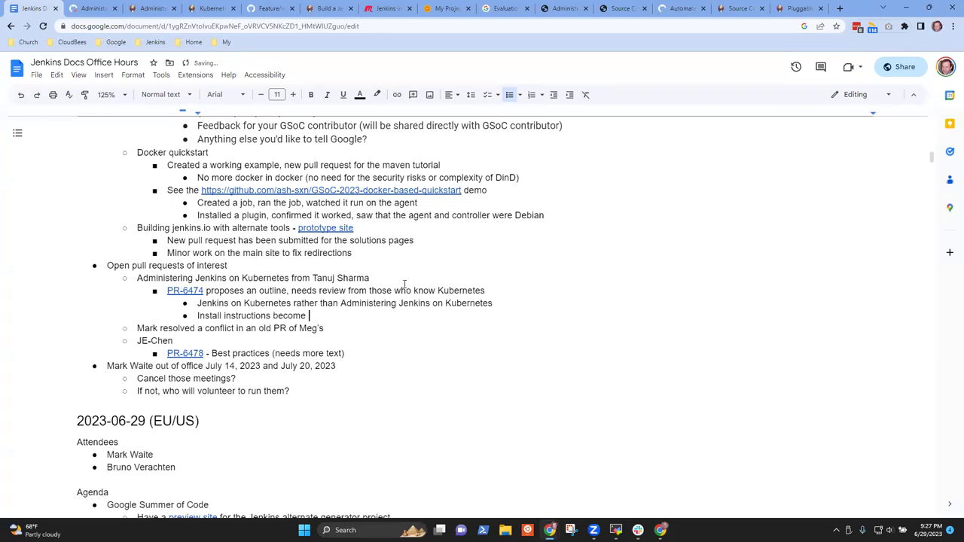
{"action": "type", "text": "purely configguration with an"}
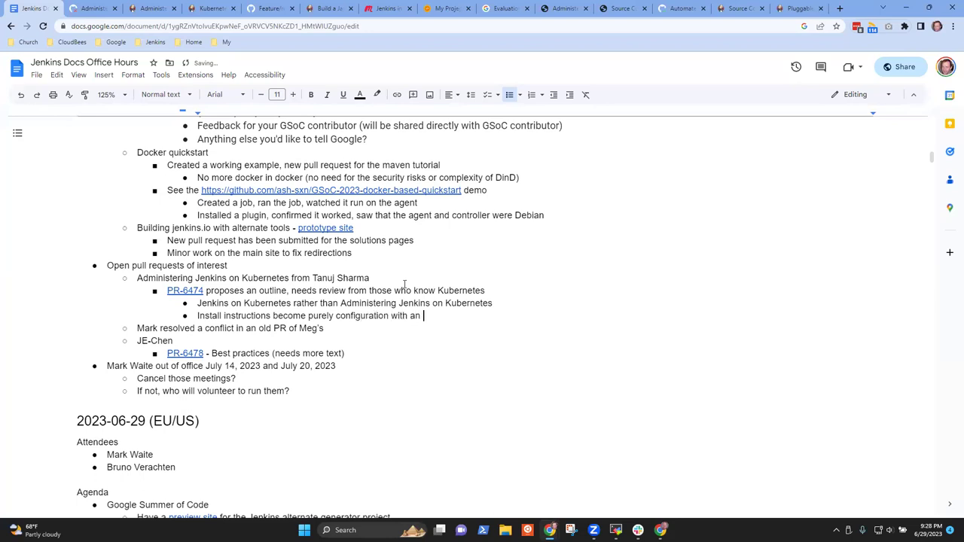
{"action": "type", "text": " opening link to the install "}
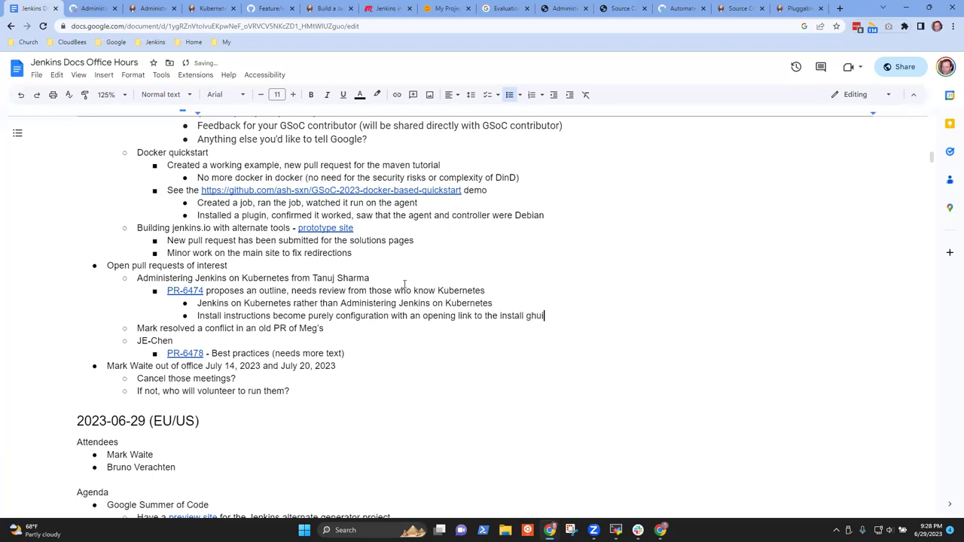
{"action": "type", "text": "chapter"}
{"action": "type", "text": "K"}
{"action": "type", "text": "ubernetes"}
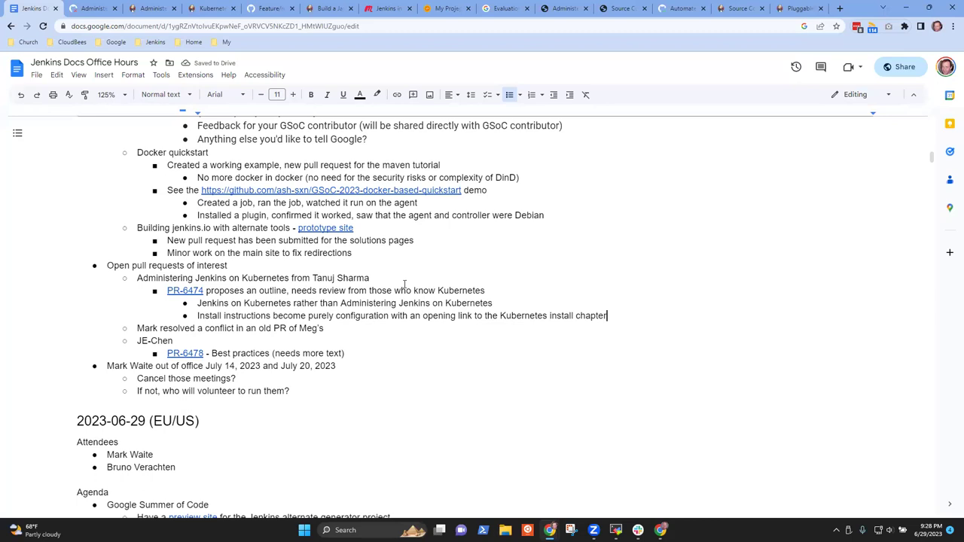
Add the bullet "Link from installation page to this new configuration page" below the install instructions bullet under PR-6474
{"action": "key", "text": "Return"}
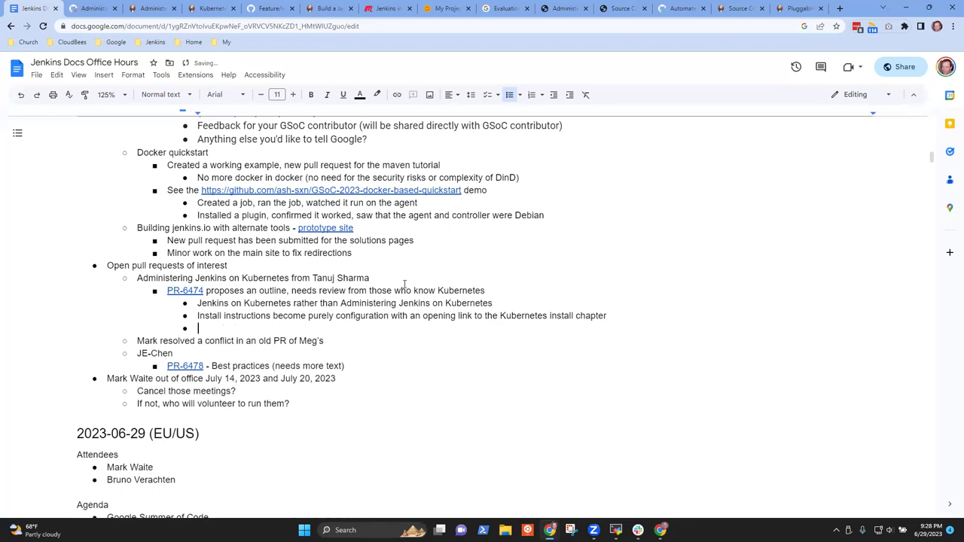
{"action": "type", "text": "Ind"}
{"action": "key", "text": "ctrl+BackSpace"}
{"action": "type", "text": "Improve"}
{"action": "key", "text": "ctrl+BackSpace"}
{"action": "type", "text": "Link from installation page to the configu"}
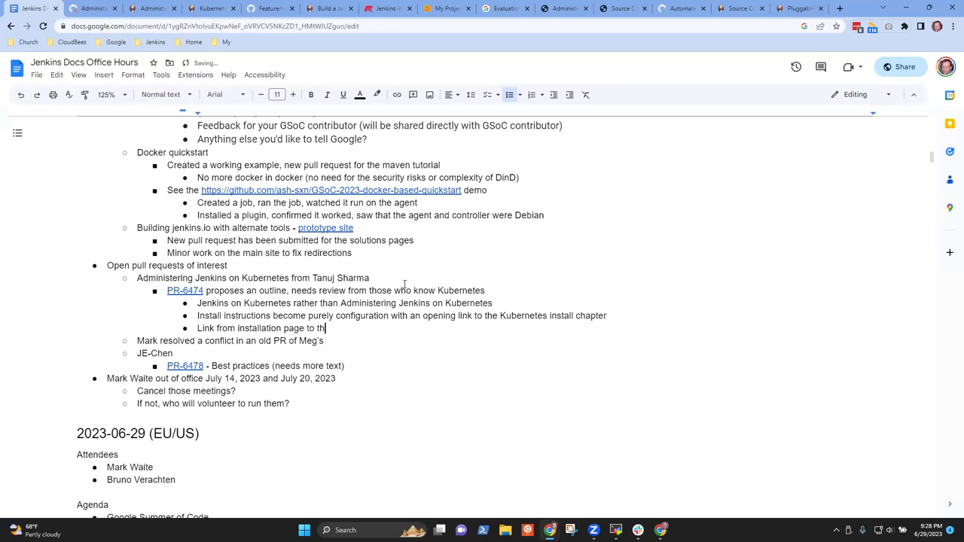
{"action": "key", "text": "BackSpace"}
{"action": "key", "text": "BackSpace"}
{"action": "key", "text": "BackSpace"}
{"action": "key", "text": "BackSpace"}
{"action": "key", "text": "BackSpace"}
{"action": "key", "text": "BackSpace"}
{"action": "key", "text": "BackSpace"}
{"action": "key", "text": "BackSpace"}
{"action": "key", "text": "BackSpace"}
{"action": "key", "text": "BackSpace"}
{"action": "key", "text": "BackSpace"}
{"action": "type", "text": "this new configuration page"}
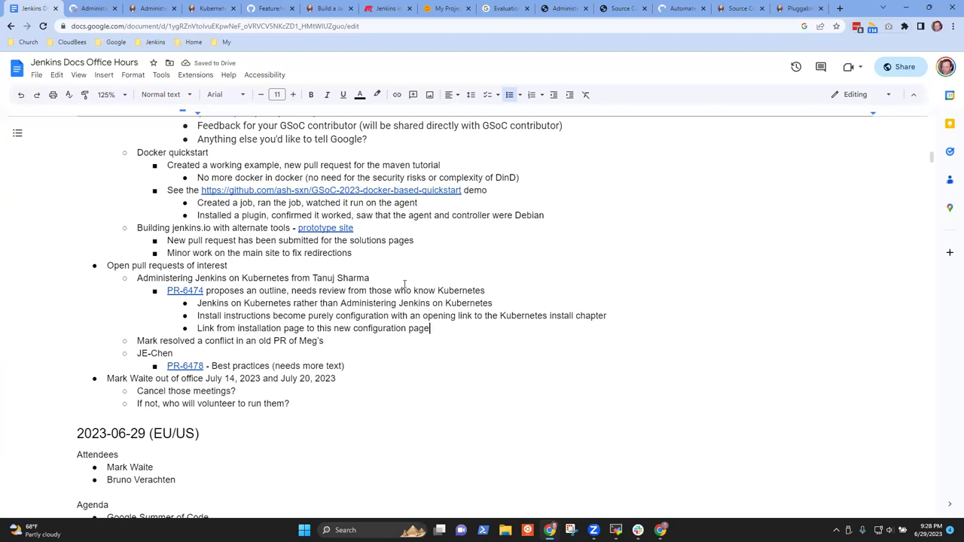
Add the bullet "Review and correct content in the Kubernetes install pages" at the same level
{"action": "key", "text": "Return"}
{"action": "type", "text": "Remove other "}
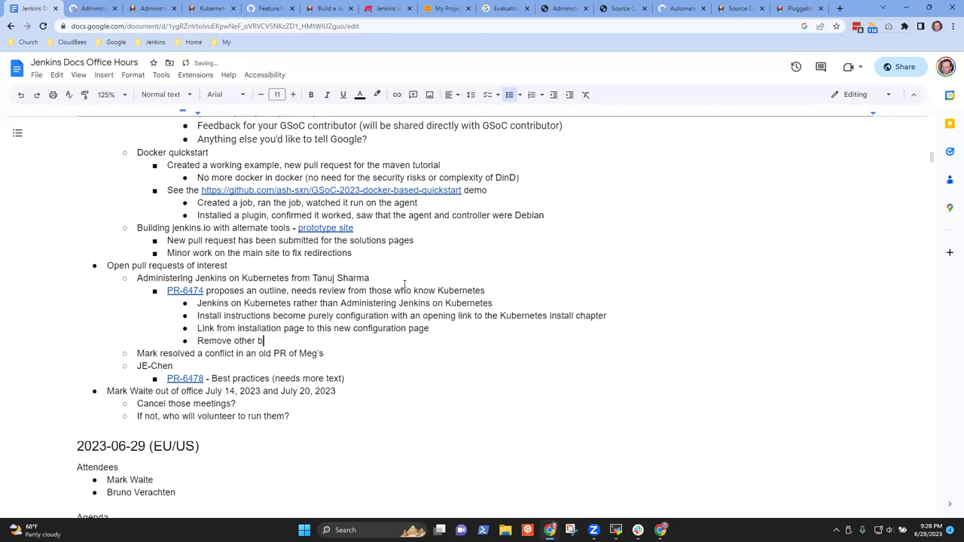
{"action": "type", "text": "b"}
{"action": "key", "text": "shift+Home"}
{"action": "key", "text": "BackSpace"}
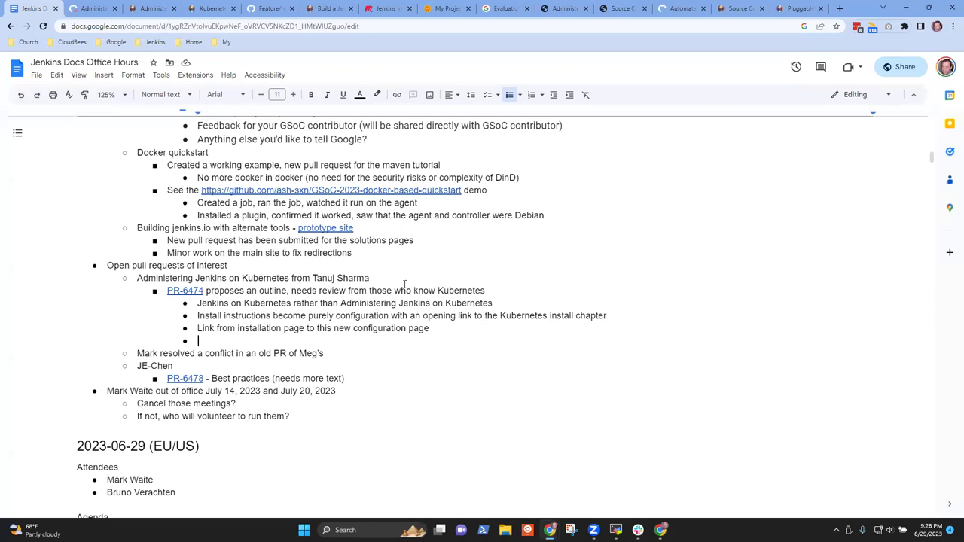
{"action": "type", "text": "Review and cor"}
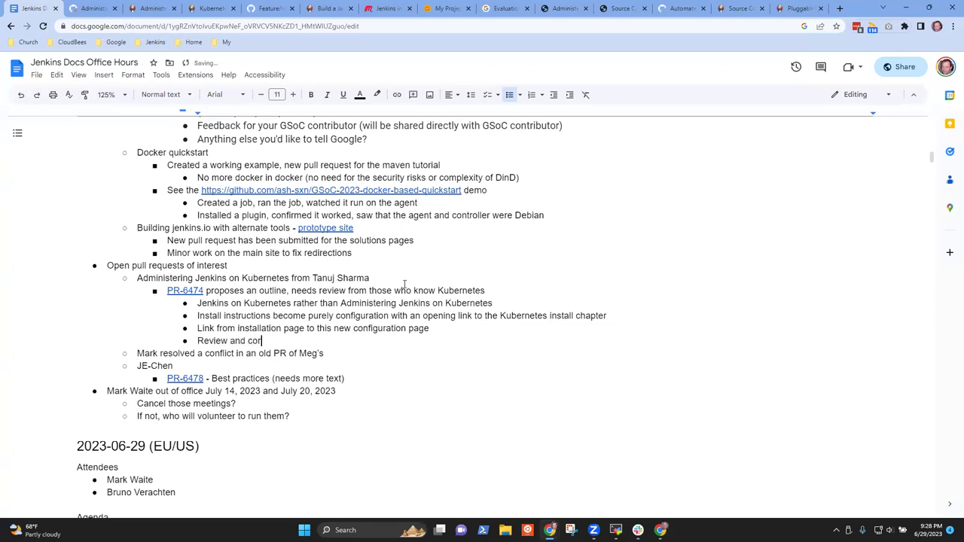
{"action": "type", "text": "rect content in the Kubernetes install pages"}
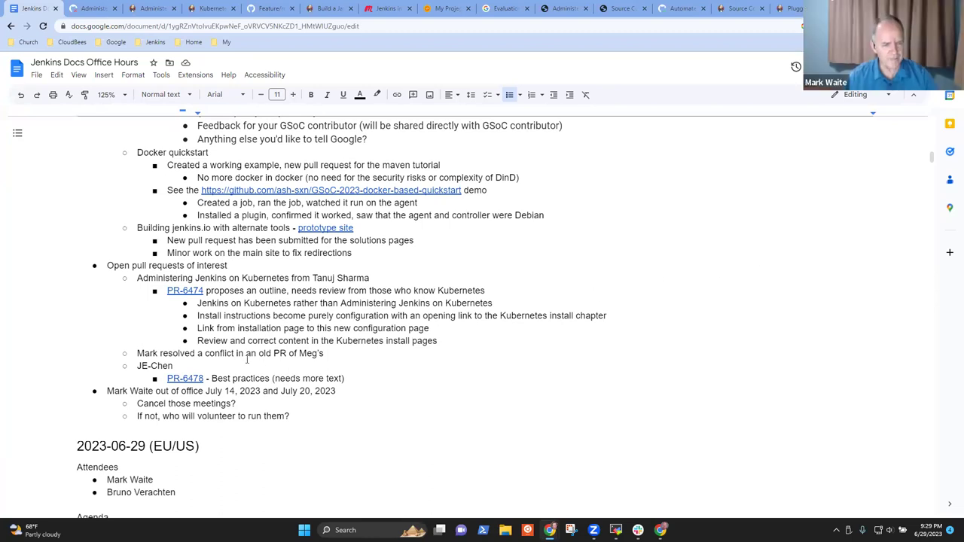
Check the preview's outline and add the notes bullet "More generic name like “reliability” so that users understand the limitations of Jenkins in Kubernetes"
{"action": "left_click", "coordinate": [95, 9]}
{"action": "left_click", "coordinate": [139, 7]}
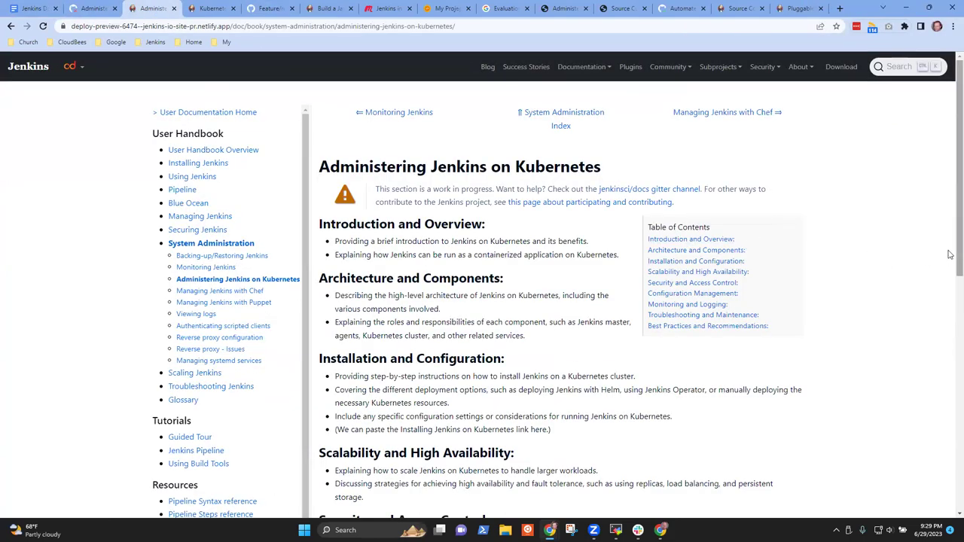
{"action": "scroll", "coordinate": [950, 258], "scroll_direction": "down", "scroll_amount": 4}
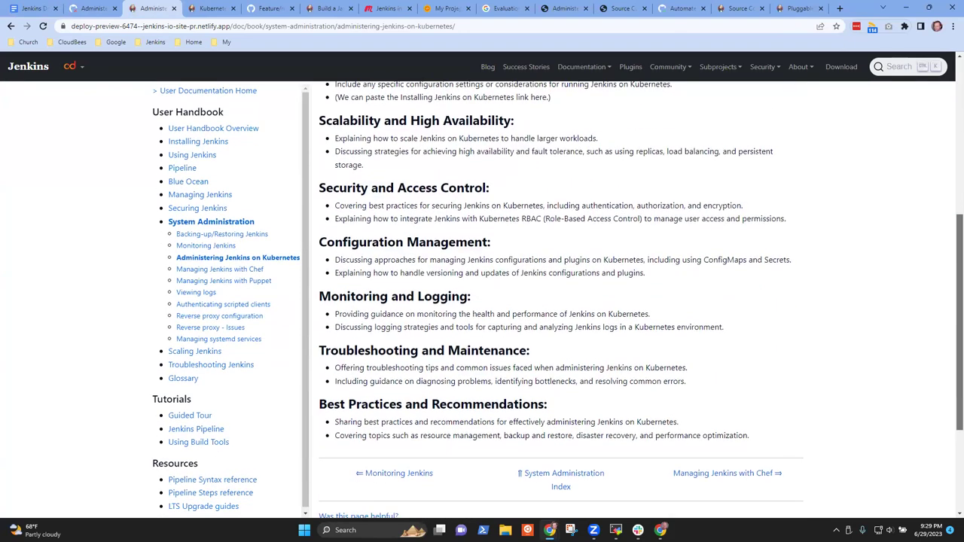
{"action": "left_click", "coordinate": [13, 8]}
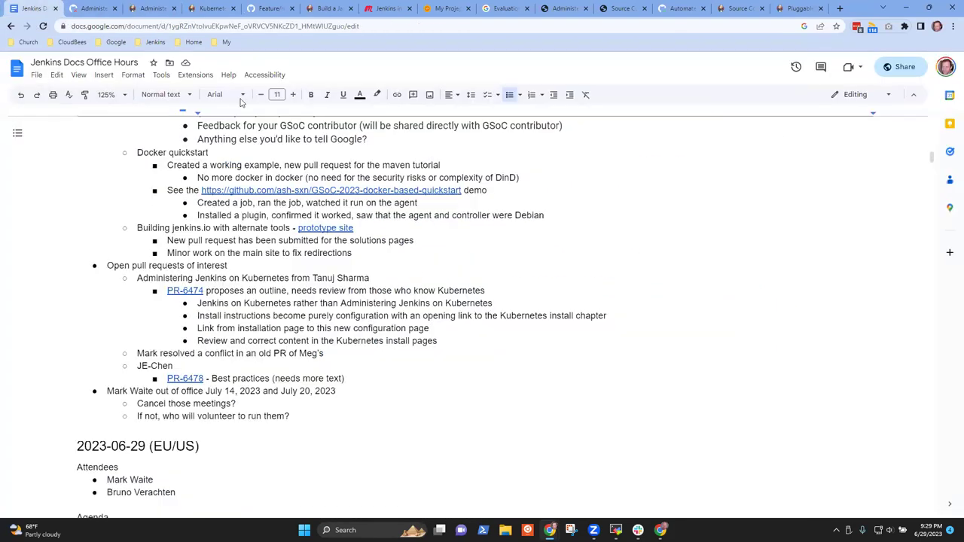
{"action": "key", "text": "Return"}
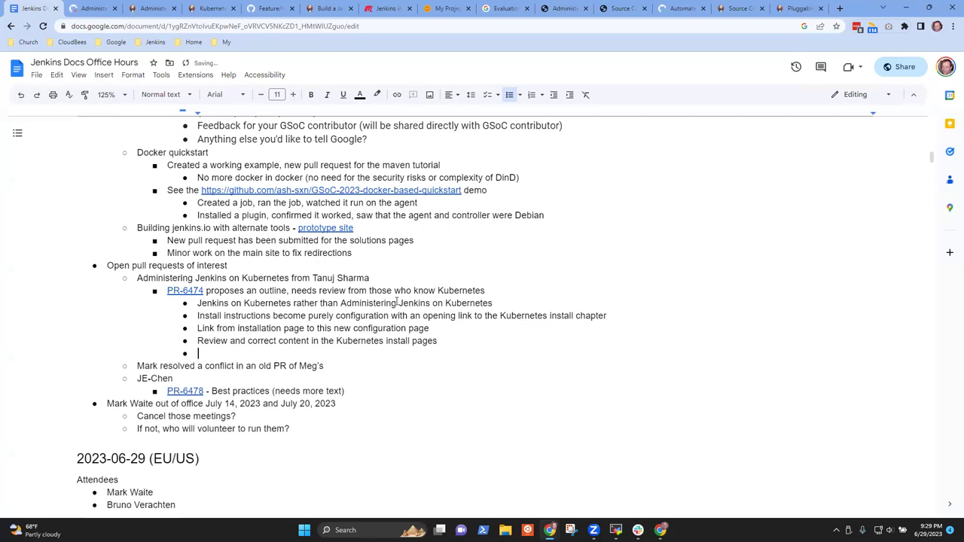
{"action": "type", "text": "Add"}
{"action": "key", "text": "BackSpace"}
{"action": "key", "text": "BackSpace"}
{"action": "key", "text": "BackSpace"}
{"action": "type", "text": "More ne"}
{"action": "key", "text": "BackSpace"}
{"action": "key", "text": "BackSpace"}
{"action": "type", "text": "ne"}
{"action": "key", "text": "BackSpace"}
{"action": "type", "text": "generic "}
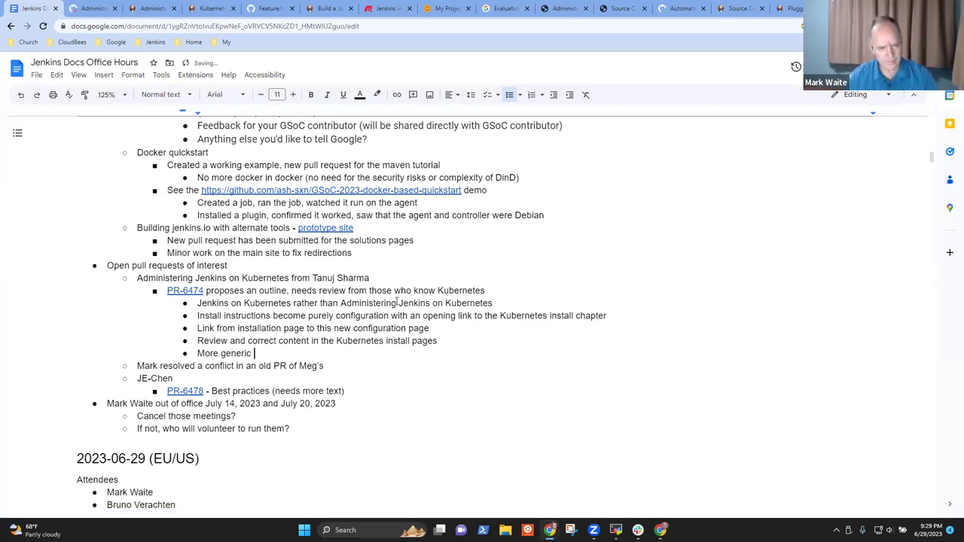
{"action": "type", "text": "name like 're"}
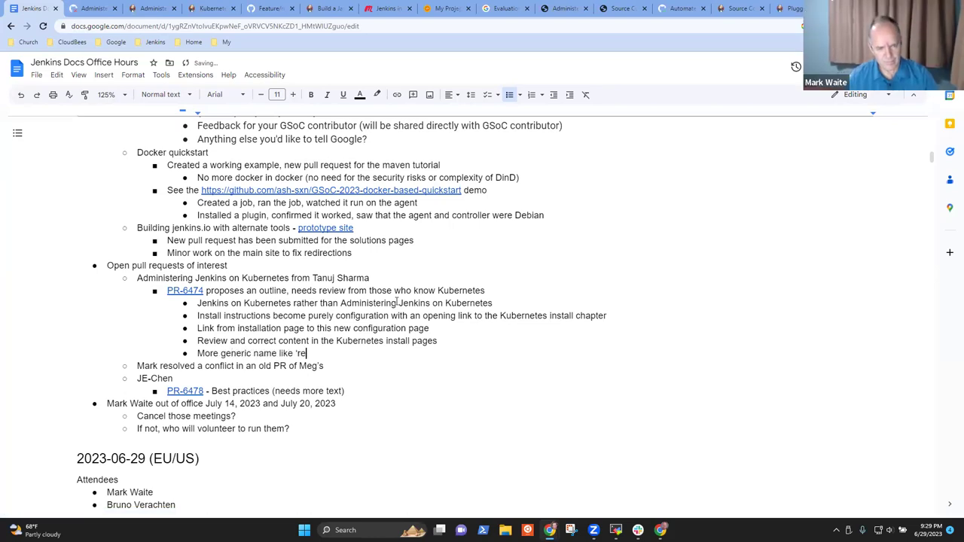
{"action": "type", "text": "\"reliability"}
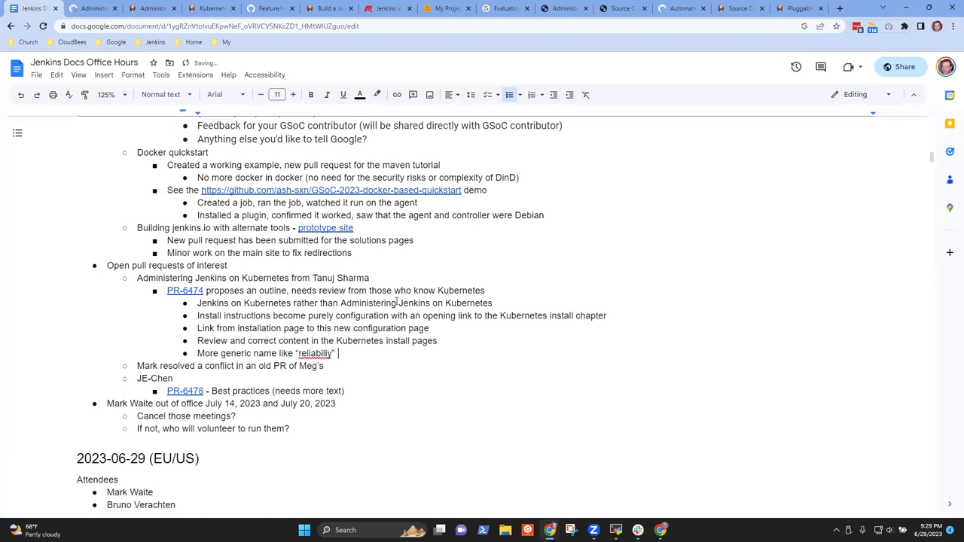
{"action": "key", "text": "BackSpace"}
{"action": "key", "text": "BackSpace"}
{"action": "key", "text": "BackSpace"}
{"action": "key", "text": "BackSpace"}
{"action": "key", "text": "BackSpace"}
{"action": "key", "text": "BackSpace"}
{"action": "key", "text": "BackSpace"}
{"action": "key", "text": "BackSpace"}
{"action": "key", "text": "BackSpace"}
{"action": "key", "text": "BackSpace"}
{"action": "key", "text": "BackSpace"}
{"action": "key", "text": "BackSpace"}
{"action": "type", "text": "reliability” so that users understand the limitatio"}
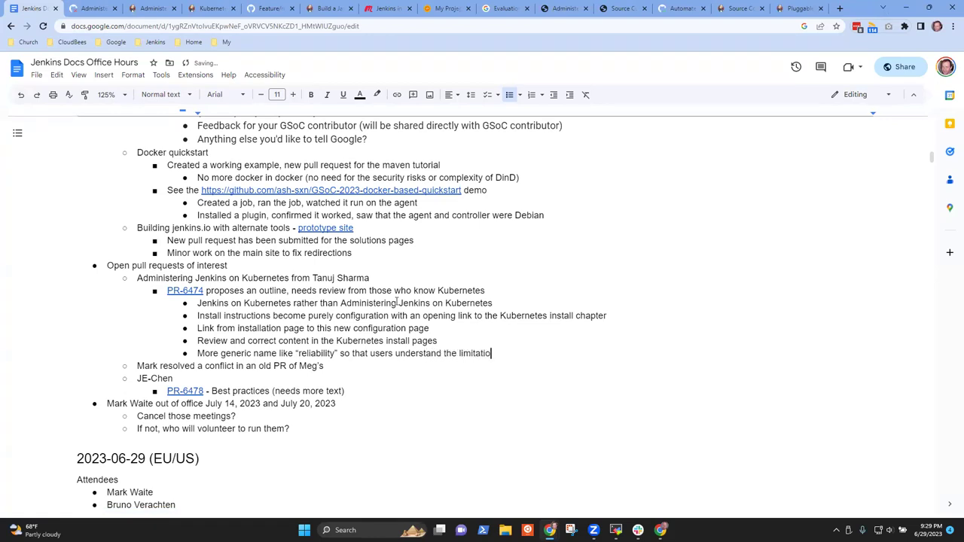
{"action": "type", "text": "ns of Jenkins in Kubernetes"}
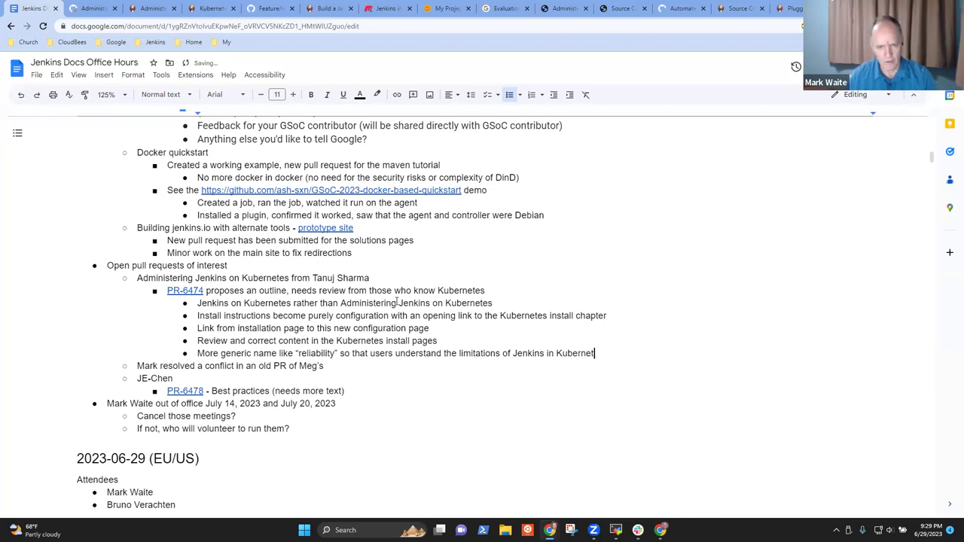
Nest the sub-bullet "Loss of a pod requires start of a new pod, some downtime during the restart" under the reliability bullet
{"action": "key", "text": "Return"}
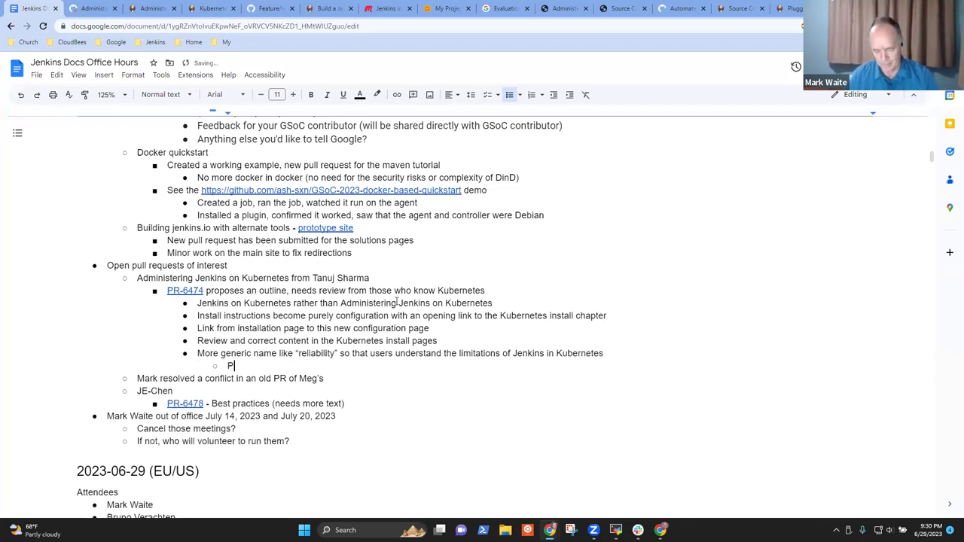
{"action": "type", "text": "Pod"}
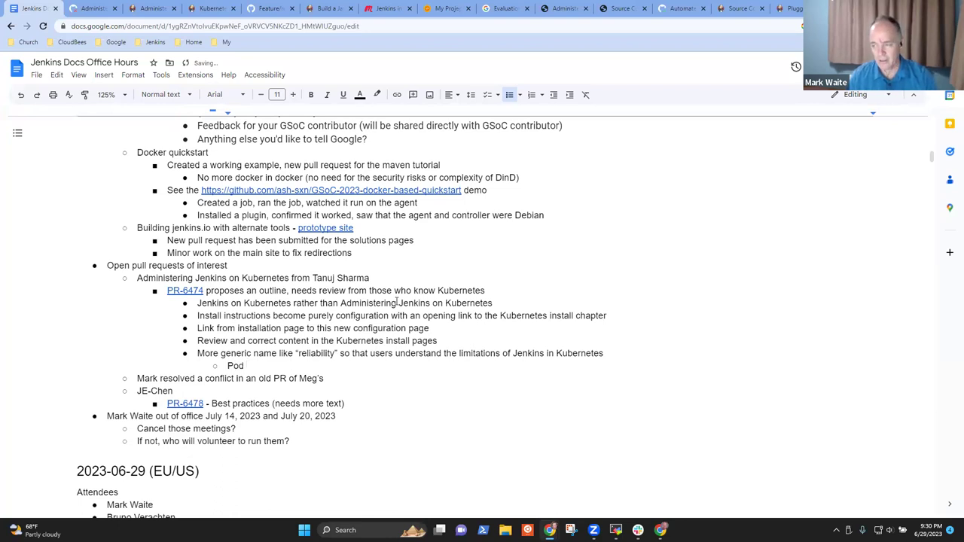
{"action": "key", "text": "BackSpace"}
{"action": "key", "text": "BackSpace"}
{"action": "key", "text": "BackSpace"}
{"action": "key", "text": "BackSpace"}
{"action": "type", "text": "Pod del"}
{"action": "key", "text": "BackSpace"}
{"action": "key", "text": "BackSpace"}
{"action": "key", "text": "BackSpace"}
{"action": "key", "text": "BackSpace"}
{"action": "key", "text": "BackSpace"}
{"action": "key", "text": "BackSpace"}
{"action": "key", "text": "BackSpace"}
{"action": "type", "text": "Pod"}
{"action": "key", "text": "BackSpace"}
{"action": "key", "text": "BackSpace"}
{"action": "key", "text": "BackSpace"}
{"action": "type", "text": "Loss of a pod"}
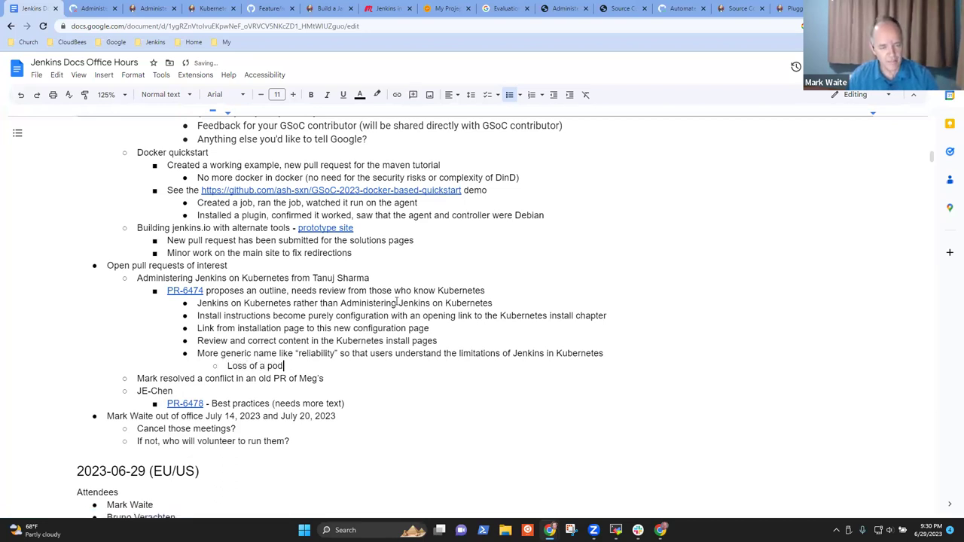
{"action": "type", "text": " requires st"}
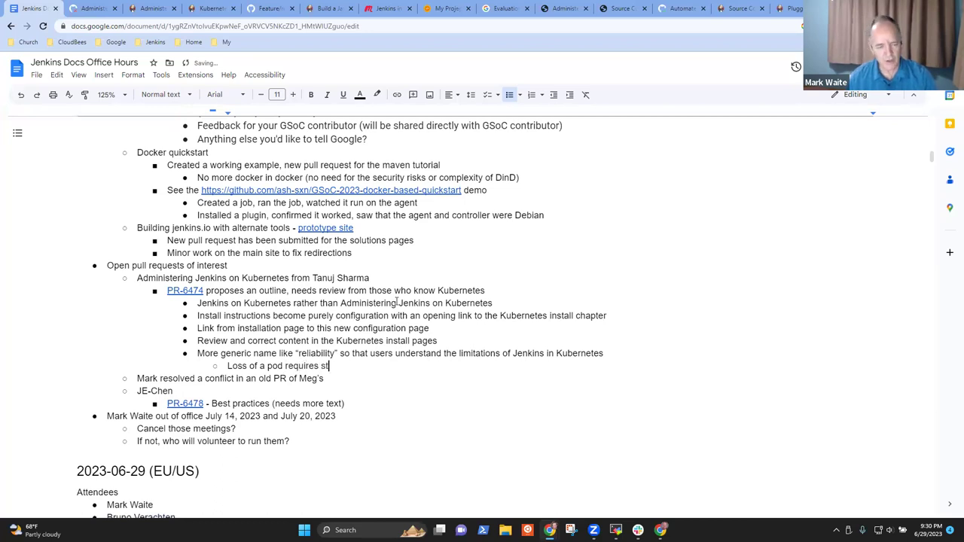
{"action": "type", "text": "art of a new p"}
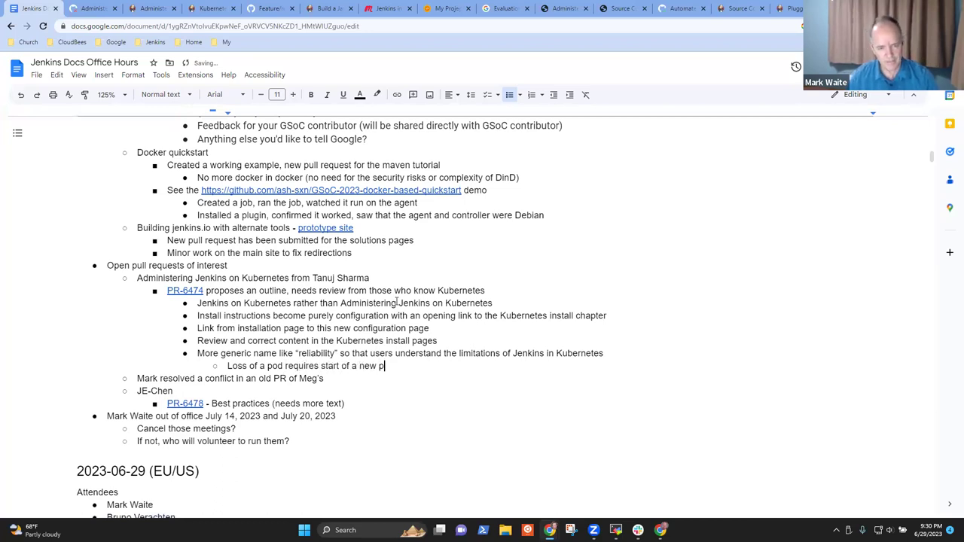
{"action": "type", "text": "od, some down"}
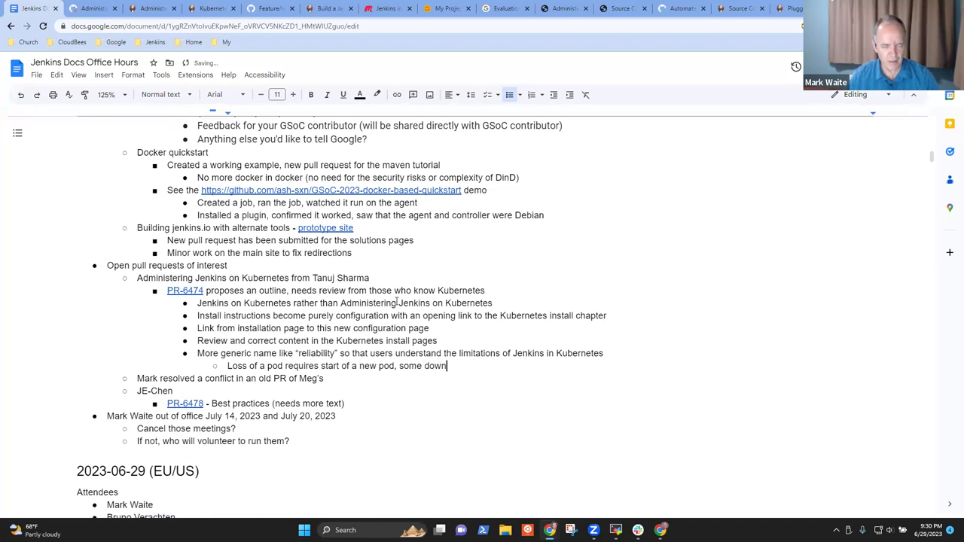
{"action": "type", "text": "time during the restart"}
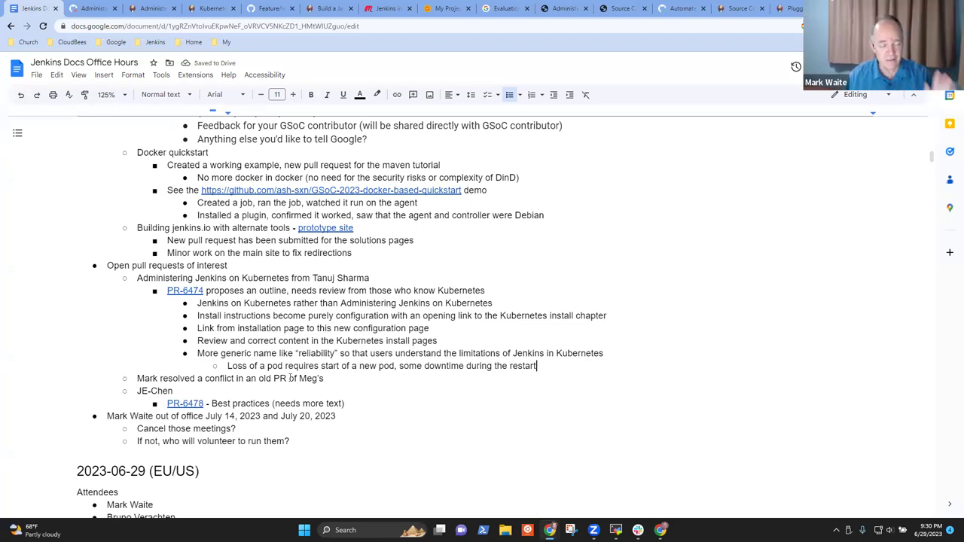
Return to the PR 6474 preview page and examine its outline sections, from the introduction through the best practices
{"action": "left_click", "coordinate": [94, 11]}
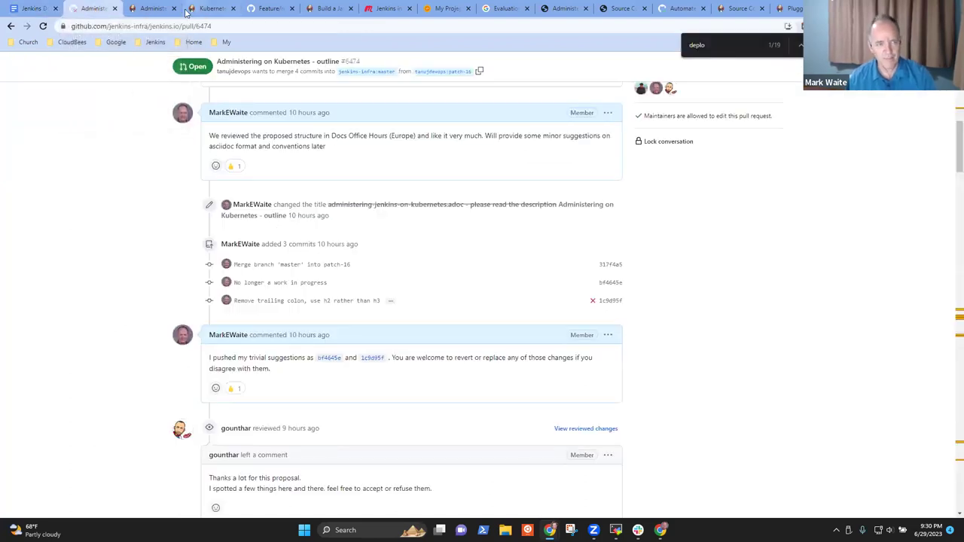
{"action": "left_click", "coordinate": [158, 8]}
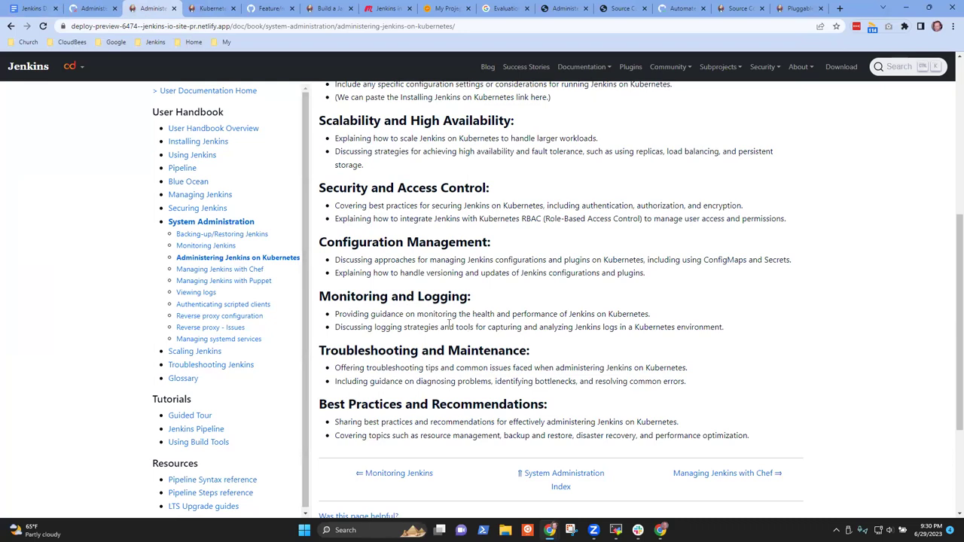
{"action": "scroll", "coordinate": [434, 290], "scroll_direction": "up", "scroll_amount": 5}
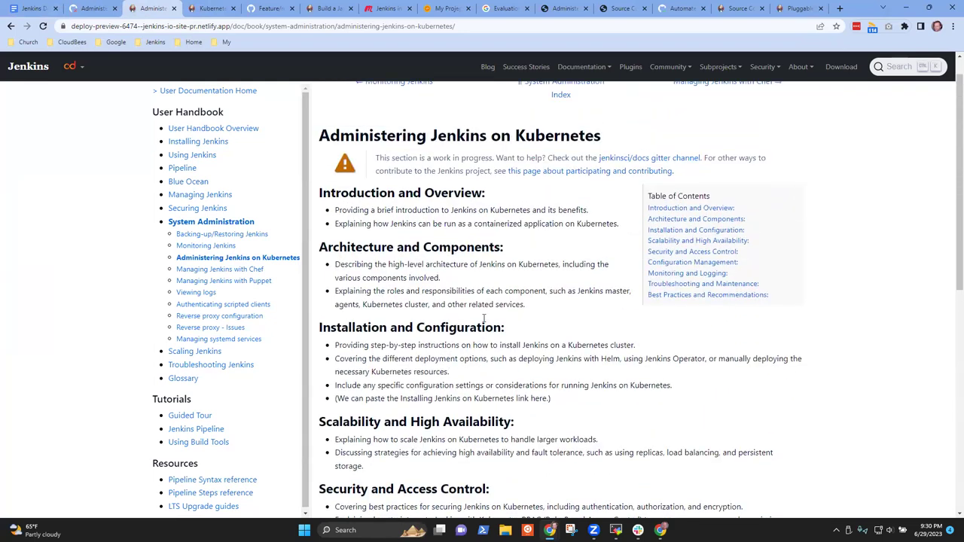
{"action": "scroll", "coordinate": [491, 316], "scroll_direction": "down", "scroll_amount": 3}
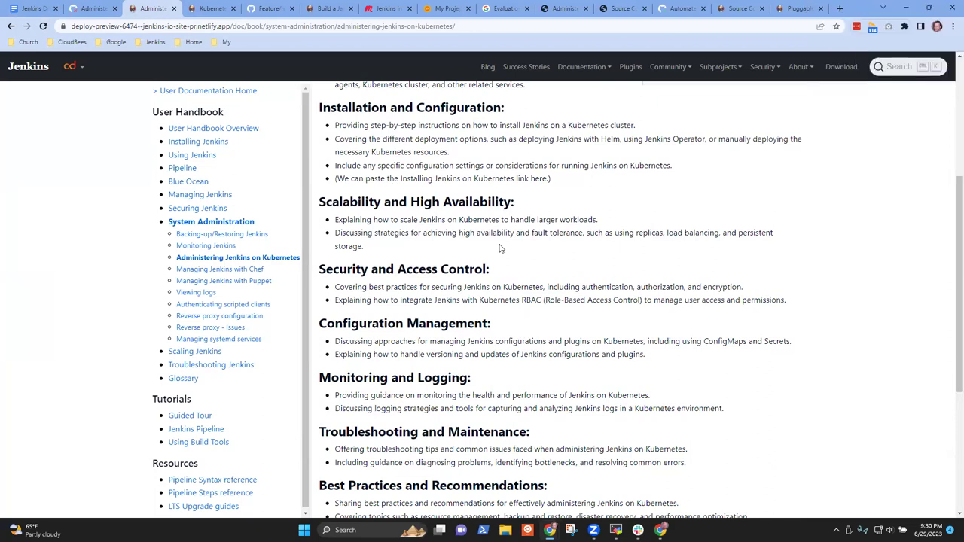
{"action": "scroll", "coordinate": [503, 253], "scroll_direction": "down", "scroll_amount": 2}
{"action": "scroll", "coordinate": [548, 248], "scroll_direction": "up", "scroll_amount": 1}
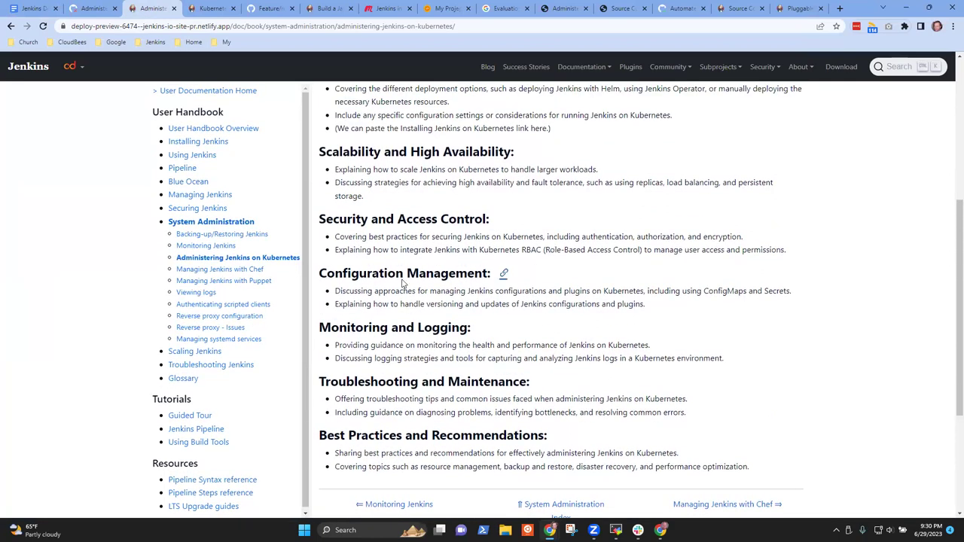
{"action": "scroll", "coordinate": [533, 275], "scroll_direction": "up", "scroll_amount": 3}
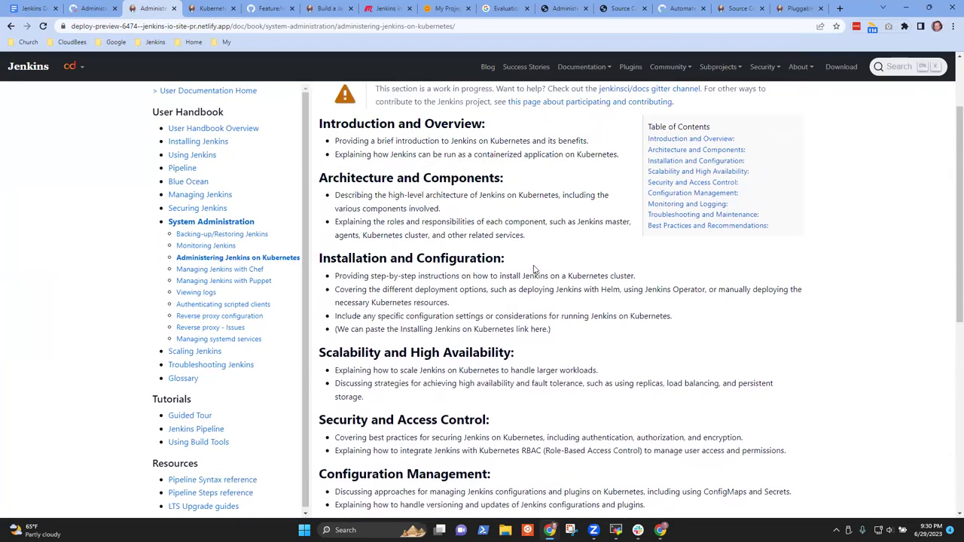
{"action": "scroll", "coordinate": [532, 263], "scroll_direction": "down", "scroll_amount": 2}
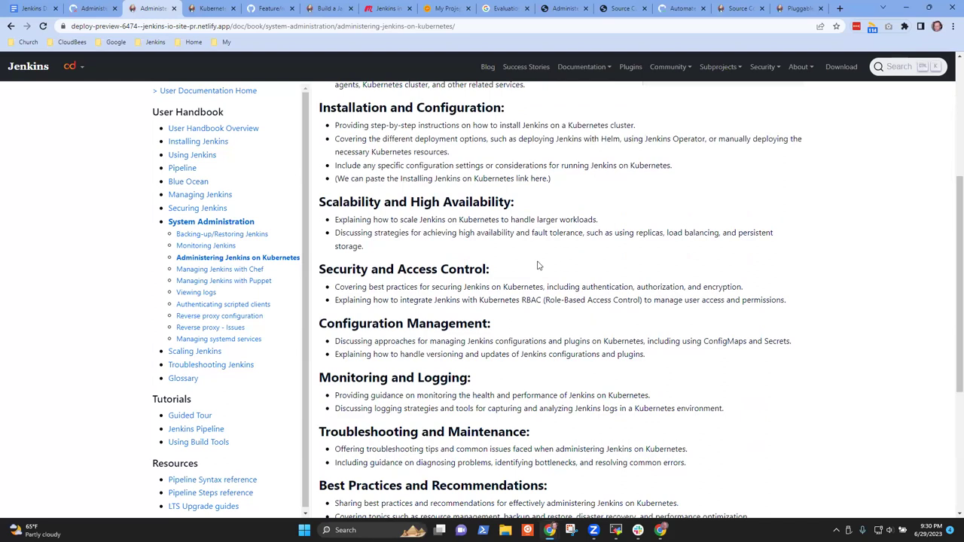
{"action": "scroll", "coordinate": [537, 266], "scroll_direction": "up", "scroll_amount": 1}
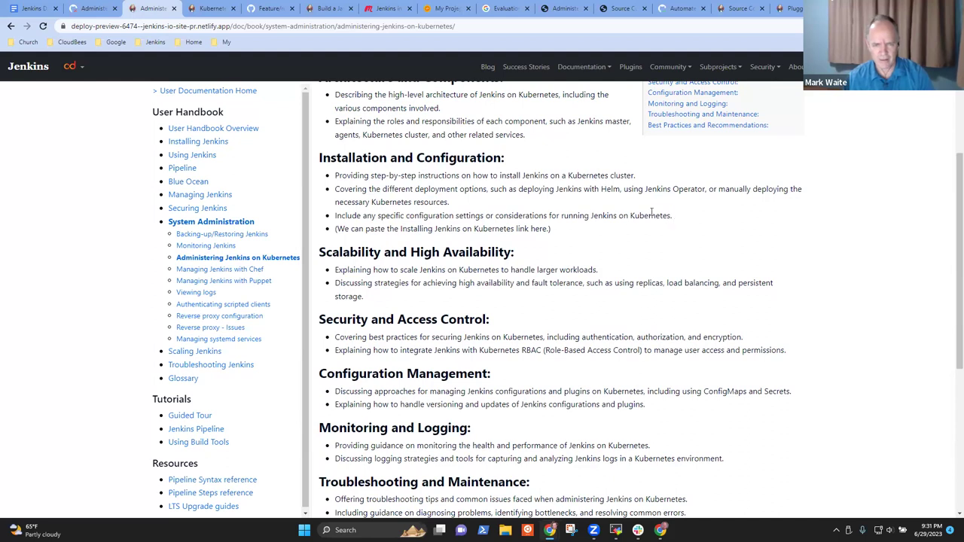
Highlight the first three Installation and Configuration bullets and the whole Configuration Management section to compare their coverage
{"action": "left_click_drag", "start_coordinate": [672, 216], "coordinate": [329, 183]}
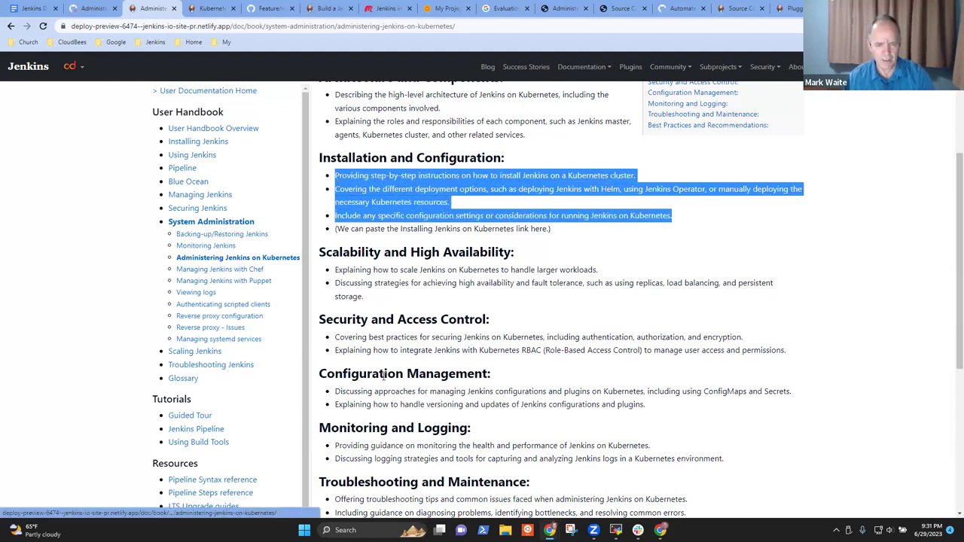
{"action": "left_click_drag", "start_coordinate": [319, 375], "coordinate": [435, 377]}
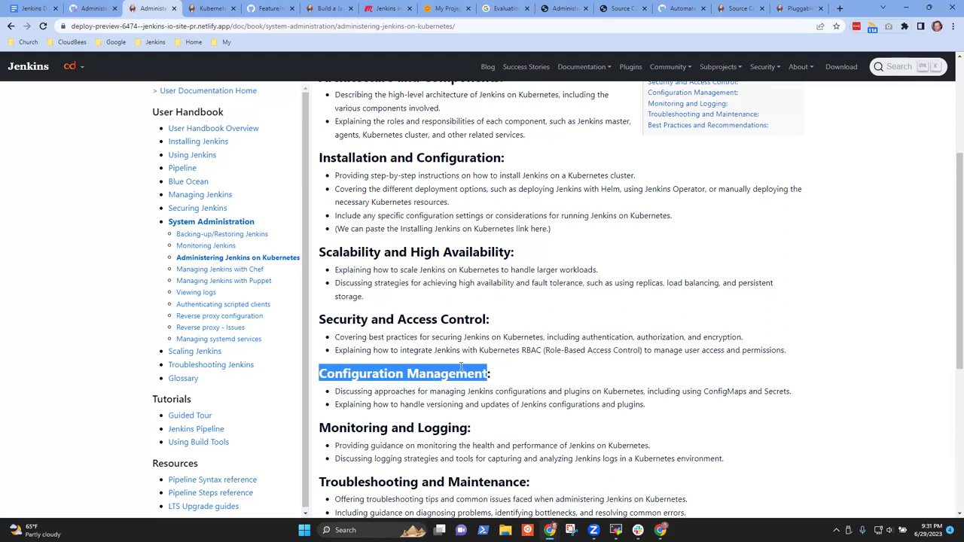
{"action": "left_click", "coordinate": [405, 157]}
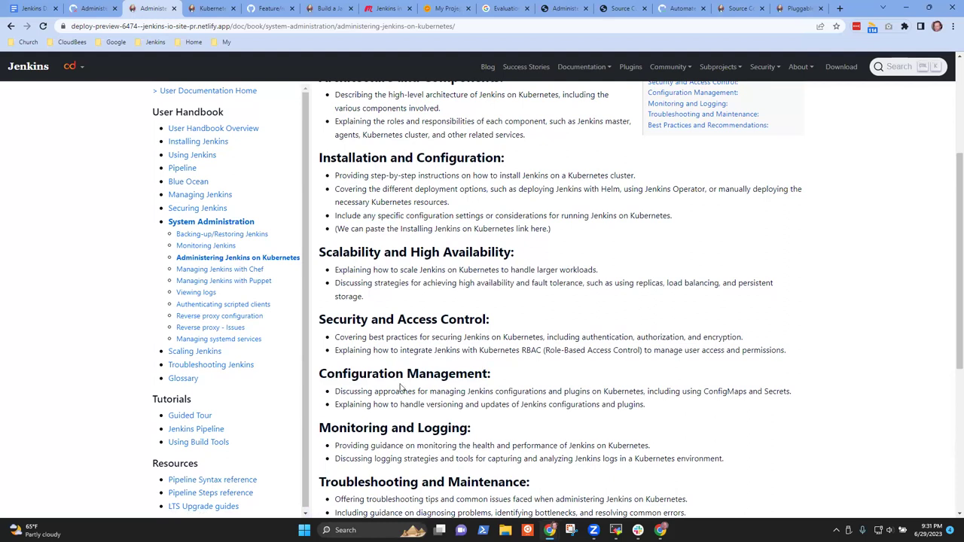
{"action": "left_click_drag", "start_coordinate": [645, 411], "coordinate": [316, 381]}
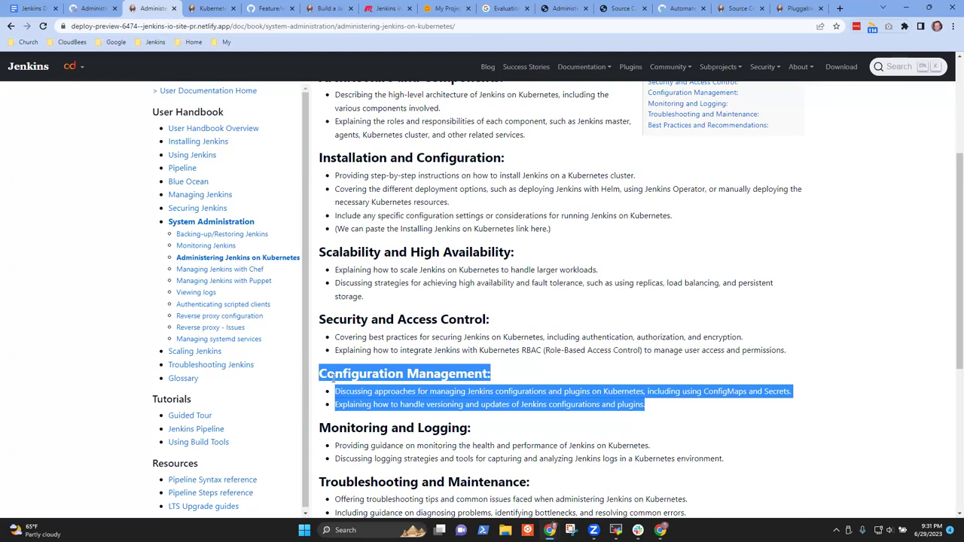
Highlight the Configuration Management bullet on versioning and updates, followed by the Installation and Configuration heading, to compare the two sections
{"action": "left_click", "coordinate": [769, 393]}
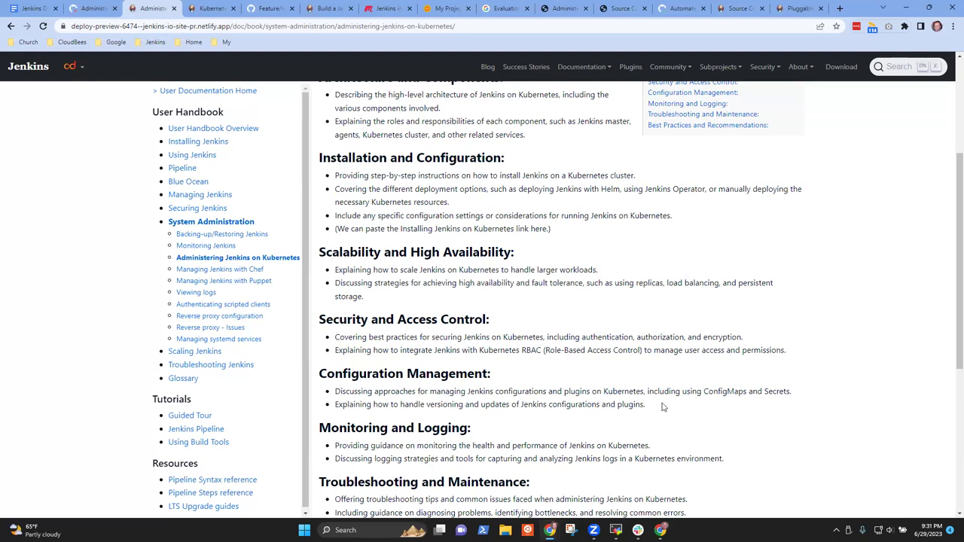
{"action": "double_click", "coordinate": [352, 404]}
{"action": "left_click_drag", "start_coordinate": [435, 407], "coordinate": [646, 407]}
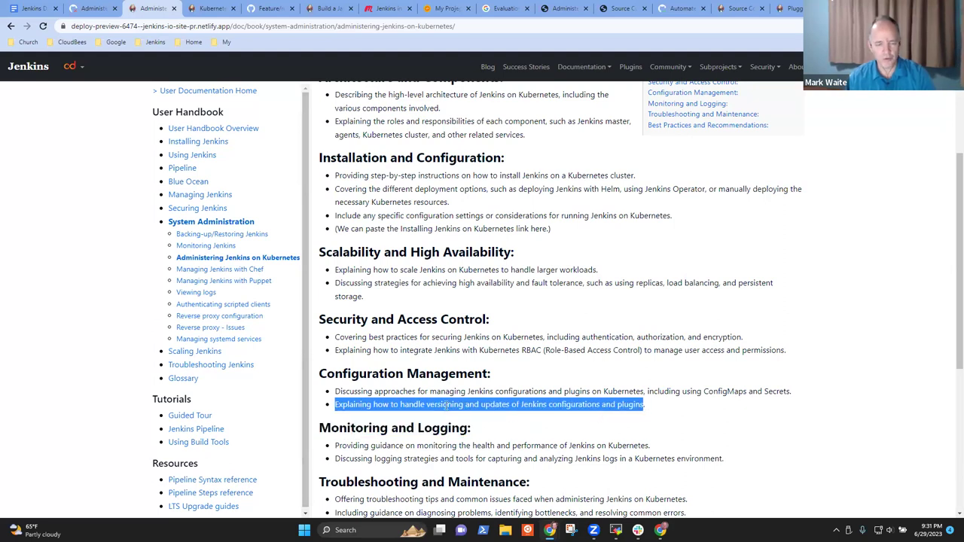
{"action": "double_click", "coordinate": [336, 158]}
{"action": "left_click_drag", "start_coordinate": [336, 157], "coordinate": [517, 158]}
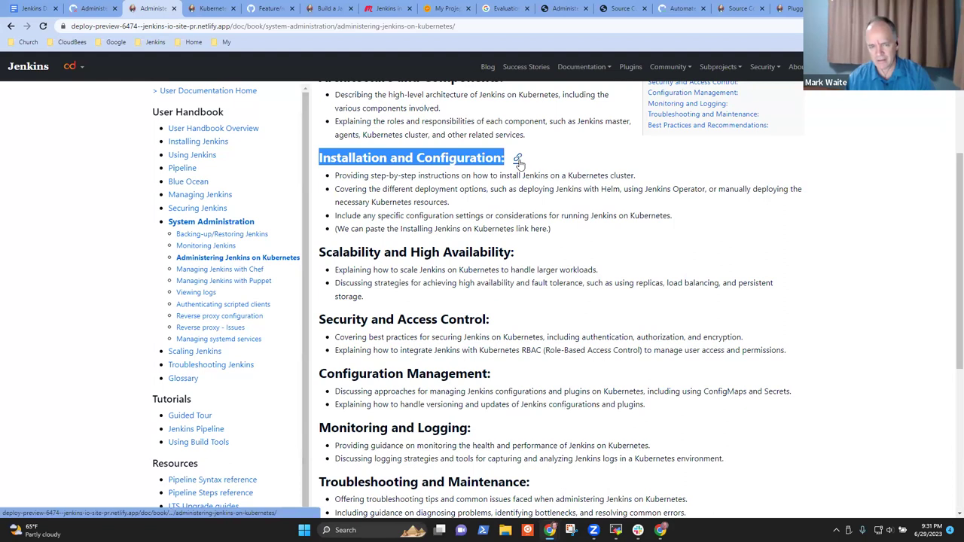
In the Jenkins Docs Office Hours notes, start a bullet after the reliability item reading "Combine the “Configuration Management” and “Installation and Configuration”"
{"action": "left_click", "coordinate": [30, 8]}
{"action": "key", "text": "Return"}
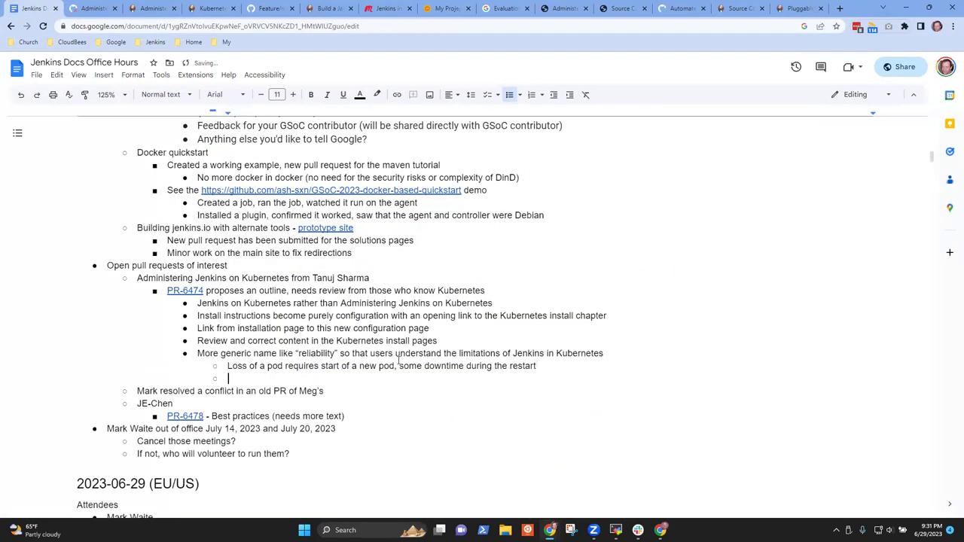
{"action": "key", "text": "shift+Tab"}
{"action": "type", "text": "Com,b"}
{"action": "key", "text": "BackSpace"}
{"action": "key", "text": "BackSpace"}
{"action": "type", "text": "bine the "}
{"action": "type", "text": "\"Congi"}
{"action": "key", "text": "BackSpace"}
{"action": "type", "text": "figu"}
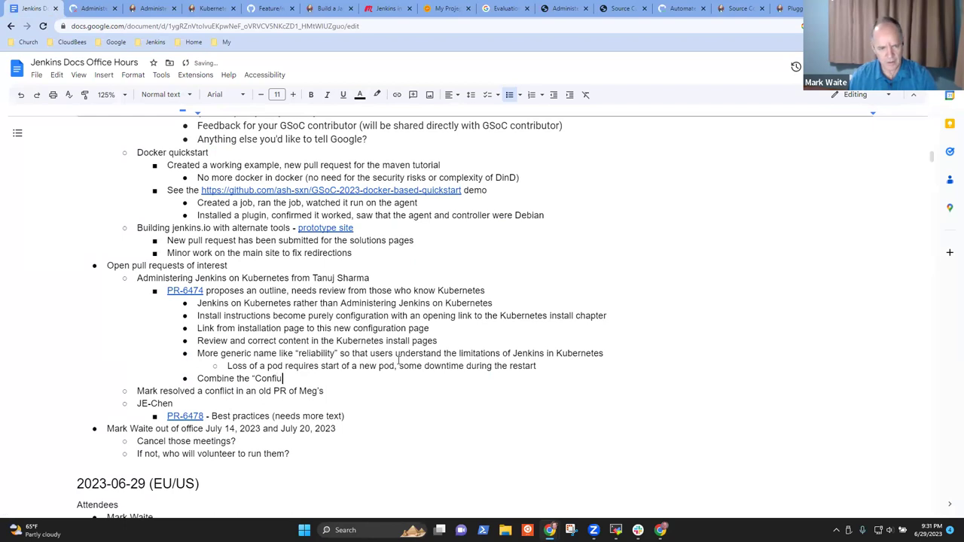
{"action": "type", "text": "ration Manag"}
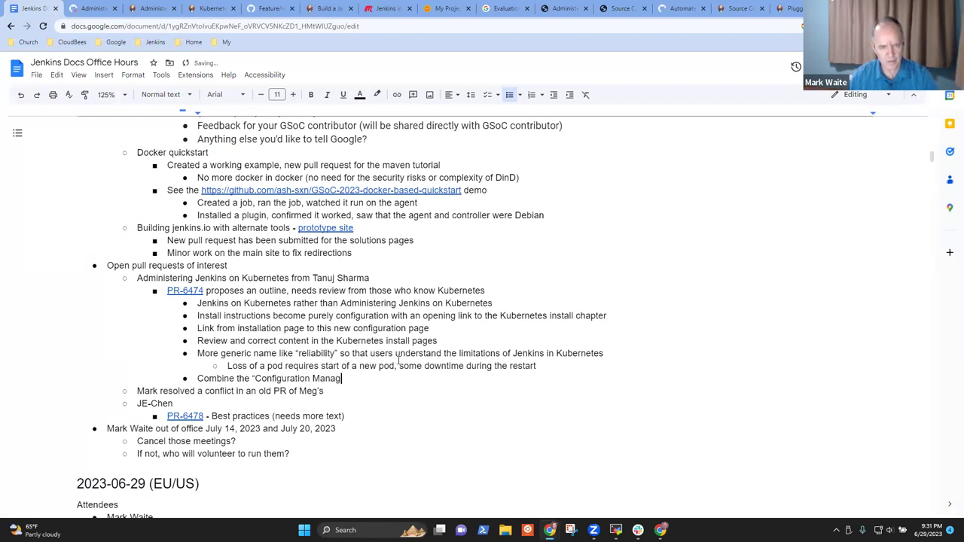
{"action": "type", "text": "ement\" and \"Installation "}
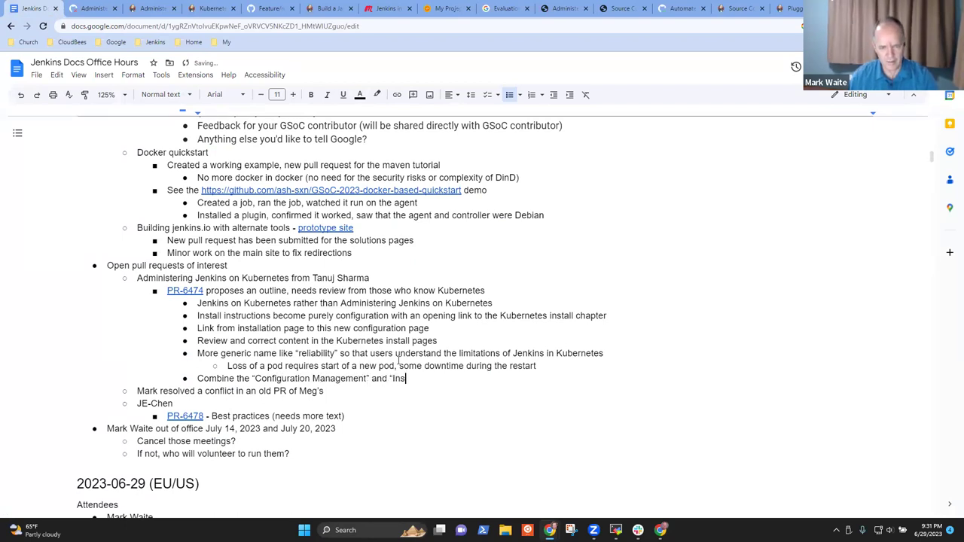
{"action": "type", "text": "and COnf"}
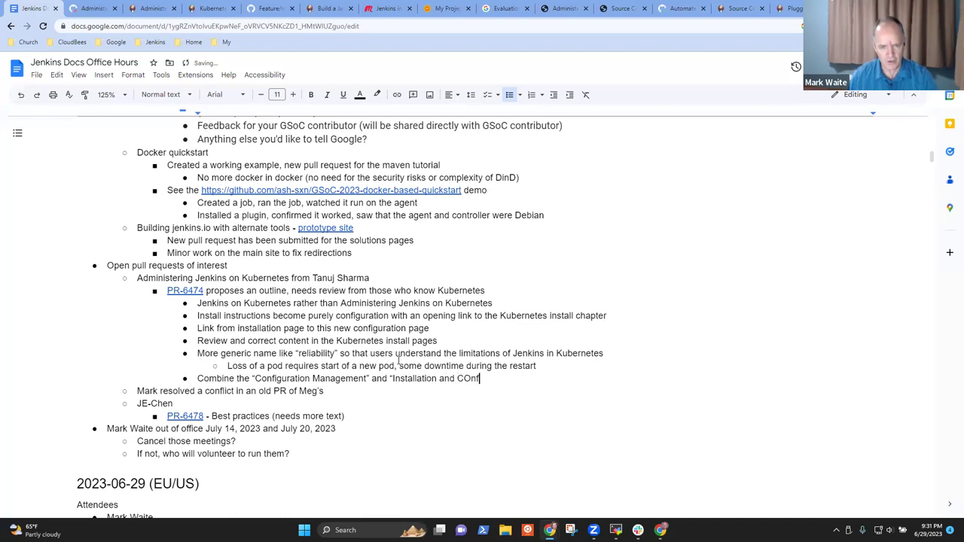
{"action": "key", "text": "BackSpace"}
{"action": "key", "text": "BackSpace"}
{"action": "type", "text": "onfigu"}
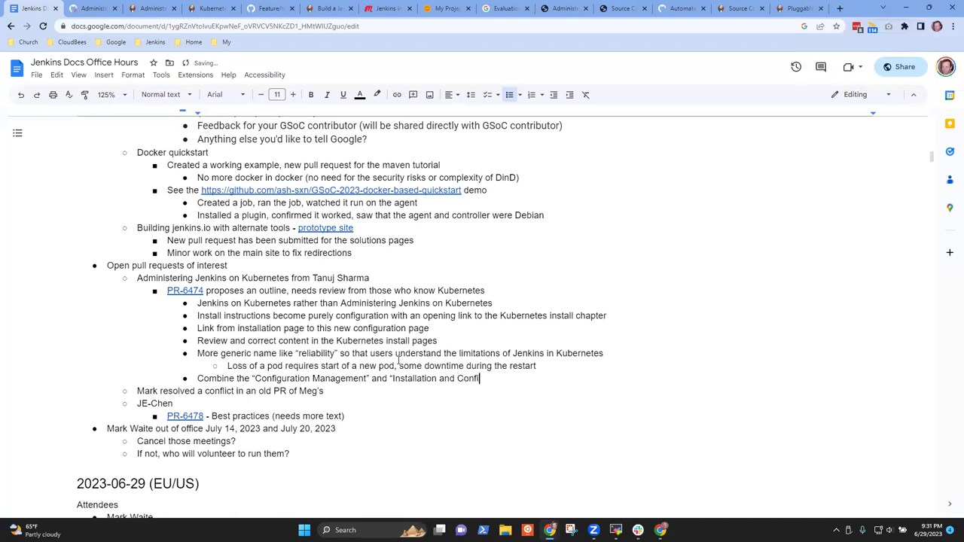
{"action": "type", "text": "ration\" instead"}
{"action": "key", "text": "ctrl+BackSpace"}
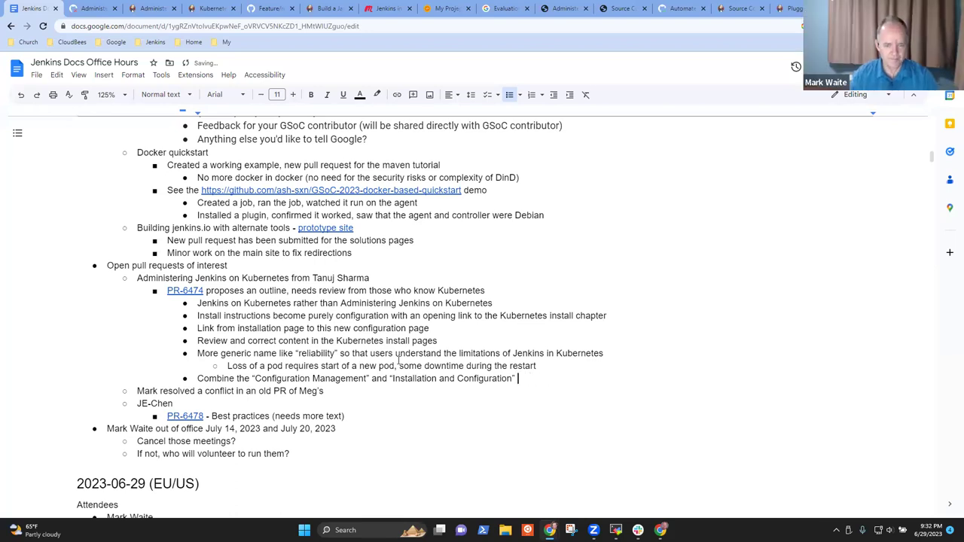
Complete the combine bullet with "into a single “Configuration” section, with an opening link to the installation chapter"
{"action": "type", "text": "intoo a"}
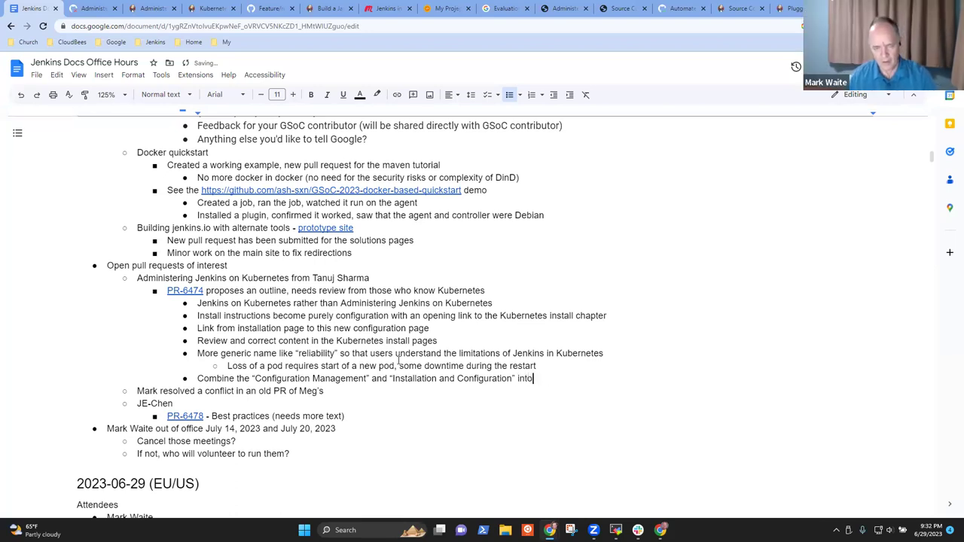
{"action": "key", "text": "BackSpace"}
{"action": "key", "text": "BackSpace"}
{"action": "key", "text": "BackSpace"}
{"action": "key", "text": "BackSpace"}
{"action": "type", "text": "a single “Configu"}
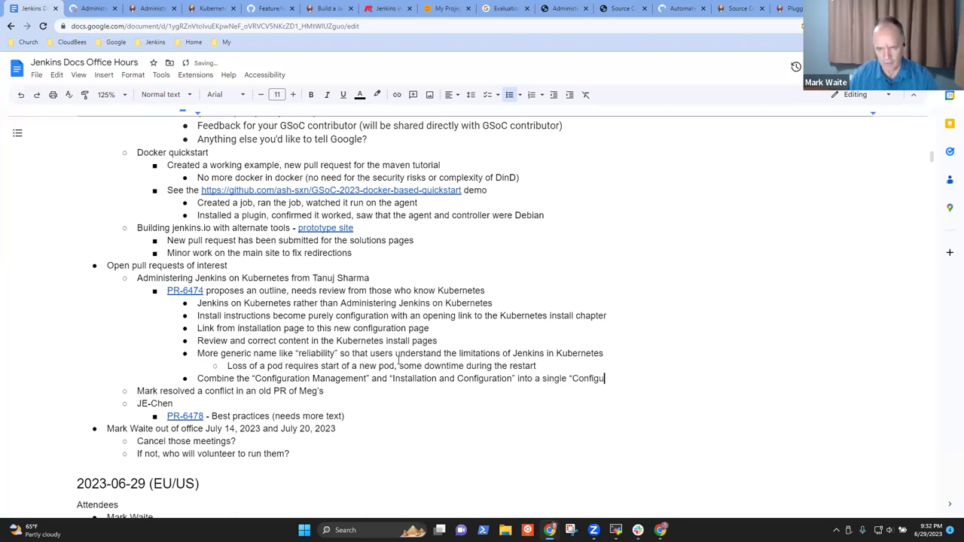
{"action": "type", "text": "ration” section"}
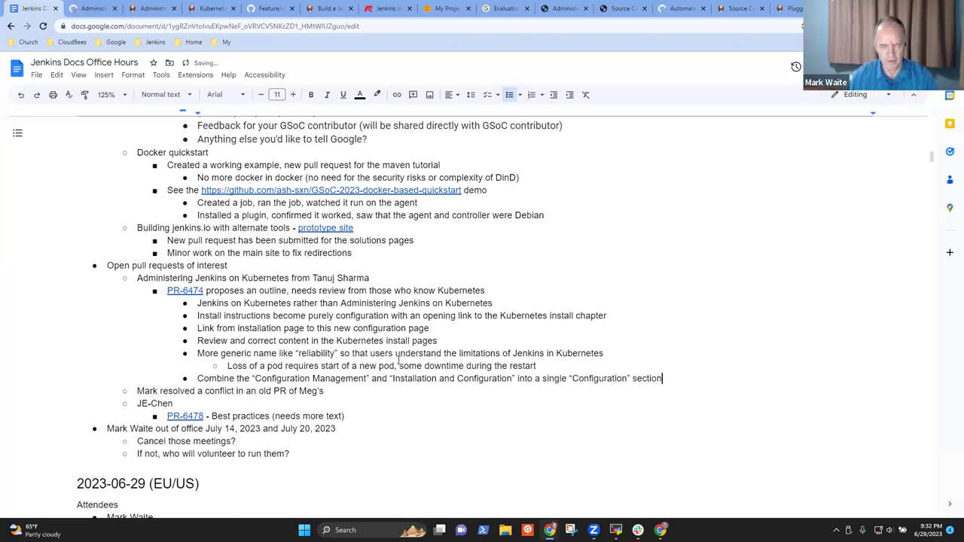
{"action": "type", "text": ", with an opening link to "}
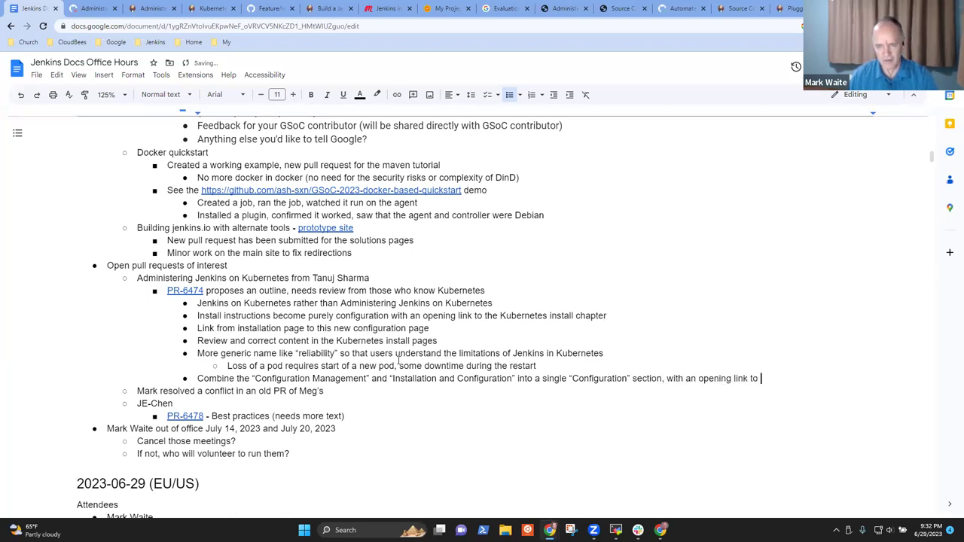
{"action": "type", "text": "the installatikon"}
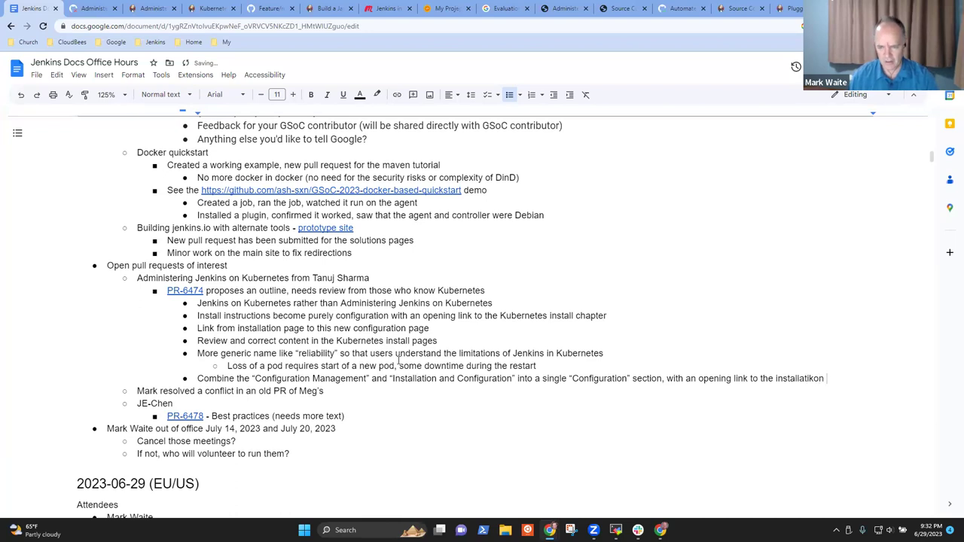
{"action": "key", "text": "ctrl+BackSpace"}
{"action": "type", "text": "installation ch"}
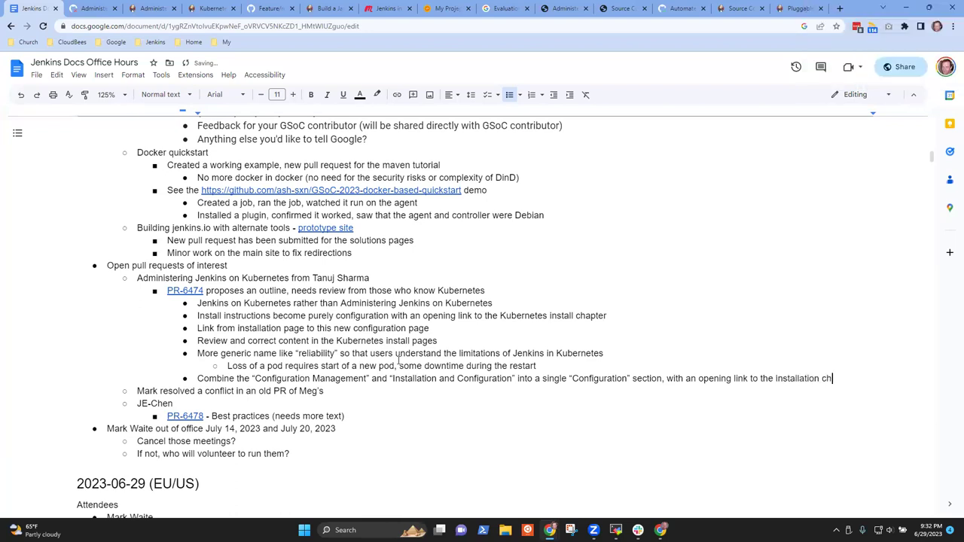
{"action": "type", "text": "apt"}
{"action": "key", "text": "BackSpace"}
{"action": "key", "text": "BackSpace"}
{"action": "type", "text": "apter"}
Insert an empty sub-bullet under "Link from installation page to this new configuration page"
{"action": "key", "text": "Up"}
{"action": "key", "text": "Up"}
{"action": "key", "text": "End"}
{"action": "key", "text": "Down"}
{"action": "key", "text": "shift+End"}
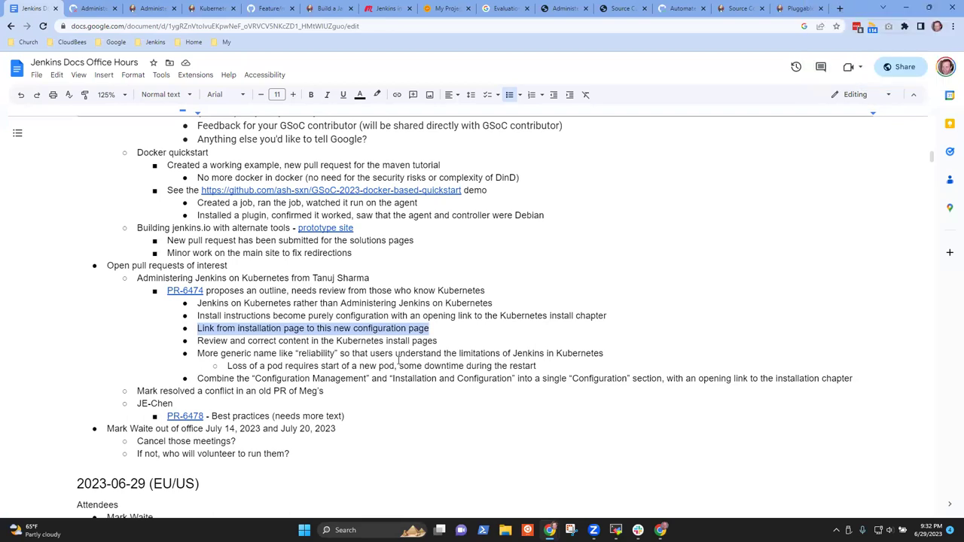
{"action": "key", "text": "Home"}
{"action": "key", "text": "Return"}
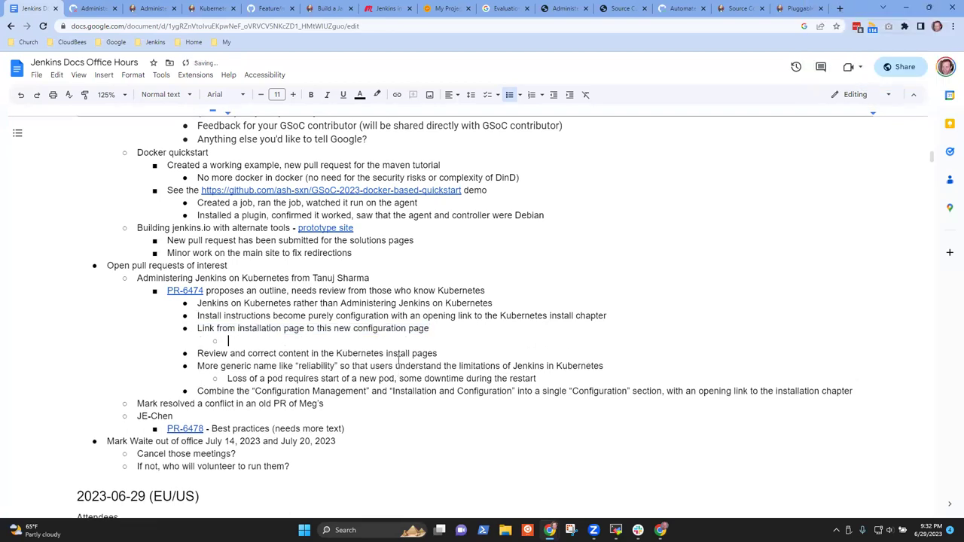
{"action": "key", "text": "Tab"}
{"action": "type", "text": "Inclodue"}
{"action": "key", "text": "ctrl+BackSpace"}
{"action": "type", "text": "Include cont"}
{"action": "key", "text": "ctrl+BackSpace"}
{"action": "key", "text": "ctrl+BackSpace"}
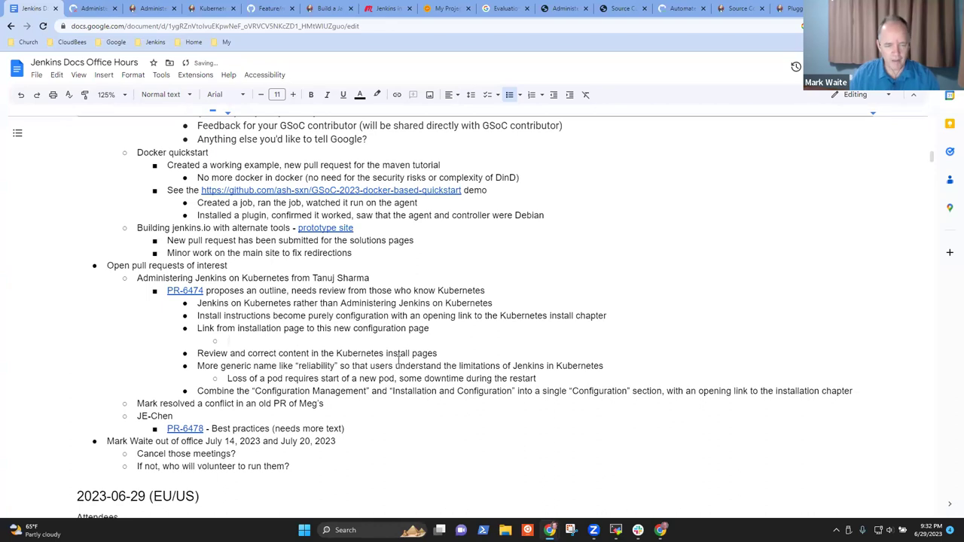
Move the combine bullet into the empty sub-bullet under "Link from installation page to this new configuration page" and remove the blank bullet left behind
{"action": "key", "text": "Down"}
{"action": "key", "text": "Down"}
{"action": "key", "text": "Down"}
{"action": "key", "text": "Down"}
{"action": "key", "text": "Home"}
{"action": "key", "text": "shift+End"}
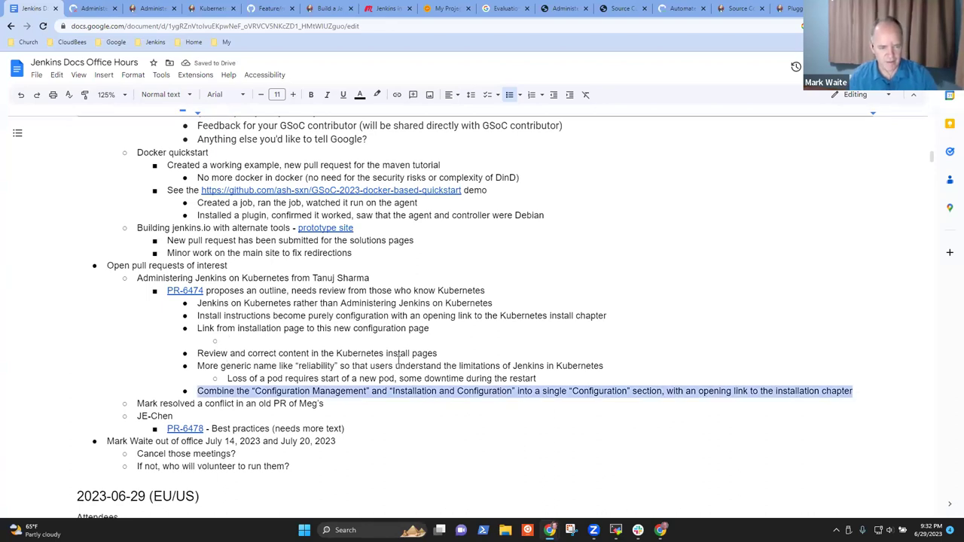
{"action": "key", "text": "ctrl+x"}
{"action": "key", "text": "Up"}
{"action": "key", "text": "ctrl+v"}
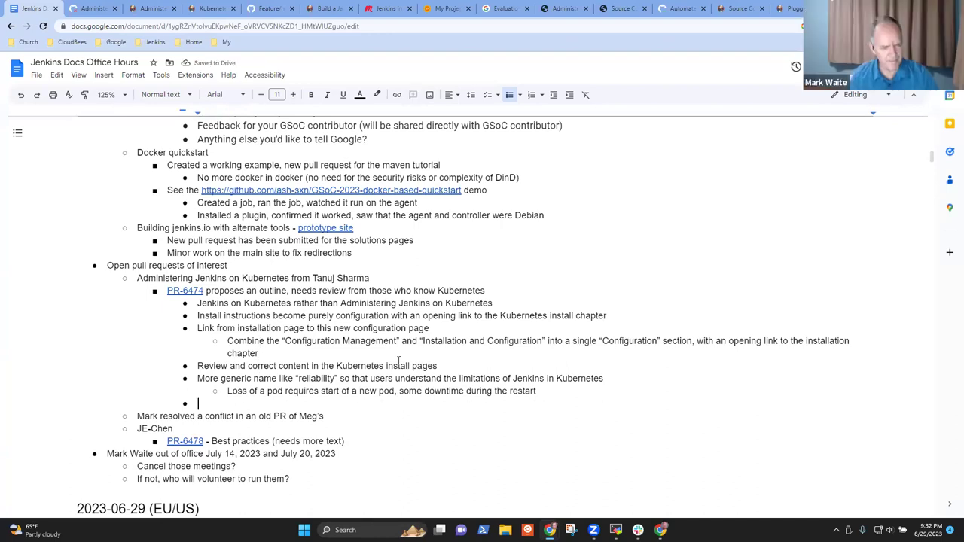
{"action": "key", "text": "Down"}
{"action": "key", "text": "Down"}
{"action": "key", "text": "BackSpace"}
{"action": "key", "text": "BackSpace"}
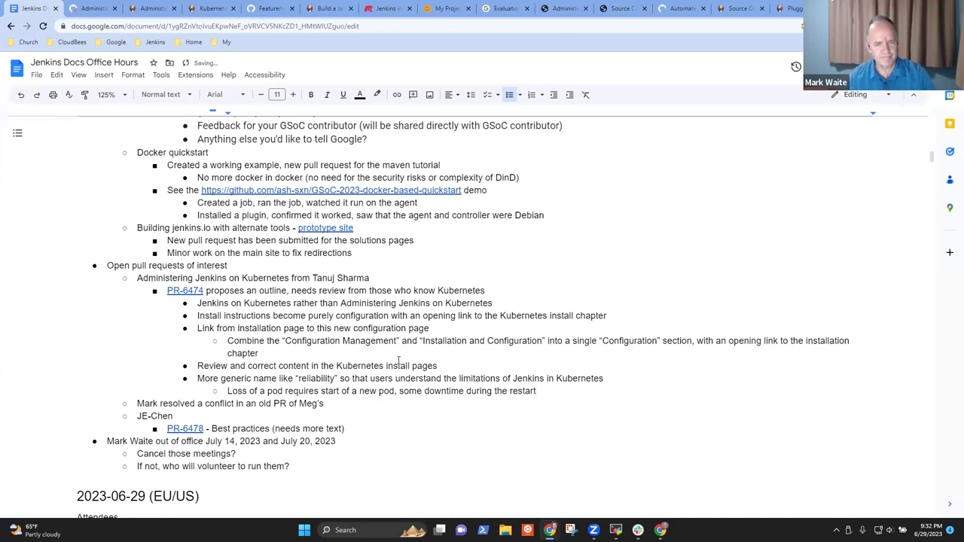
Move the combine text into a new sub-bullet under "Install instructions become purely configuration with an opening link to the Kubernetes install chapter"
{"action": "key", "text": "Up"}
{"action": "key", "text": "Up"}
{"action": "key", "text": "Up"}
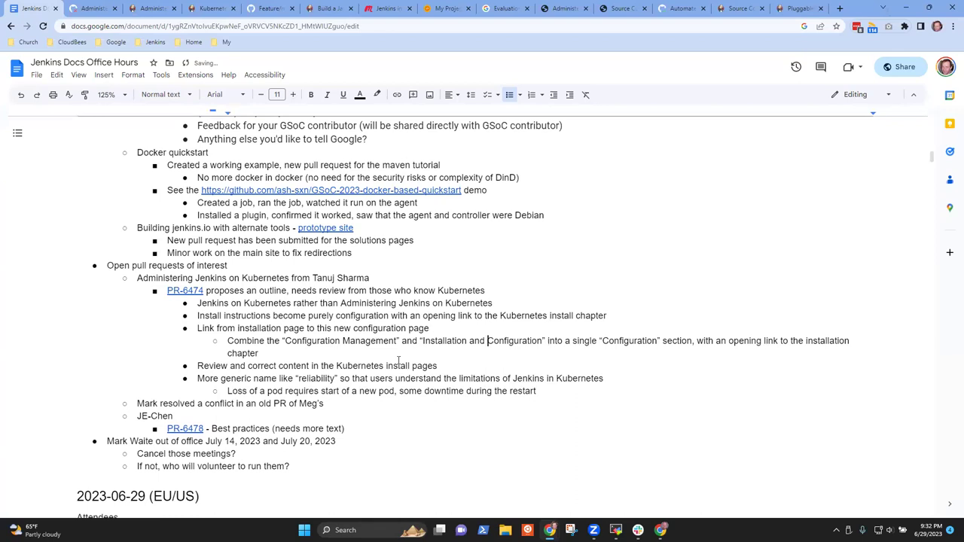
{"action": "key", "text": "Page_Up"}
{"action": "key", "text": "Page_Down"}
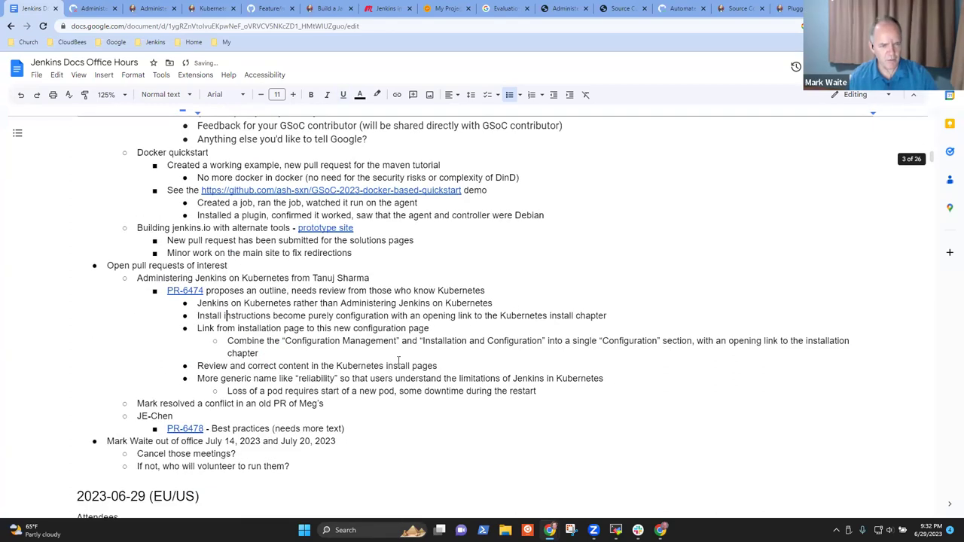
{"action": "key", "text": "Down"}
{"action": "key", "text": "Down"}
{"action": "key", "text": "shift+Down"}
{"action": "key", "text": "shift+Down"}
{"action": "key", "text": "shift+Down"}
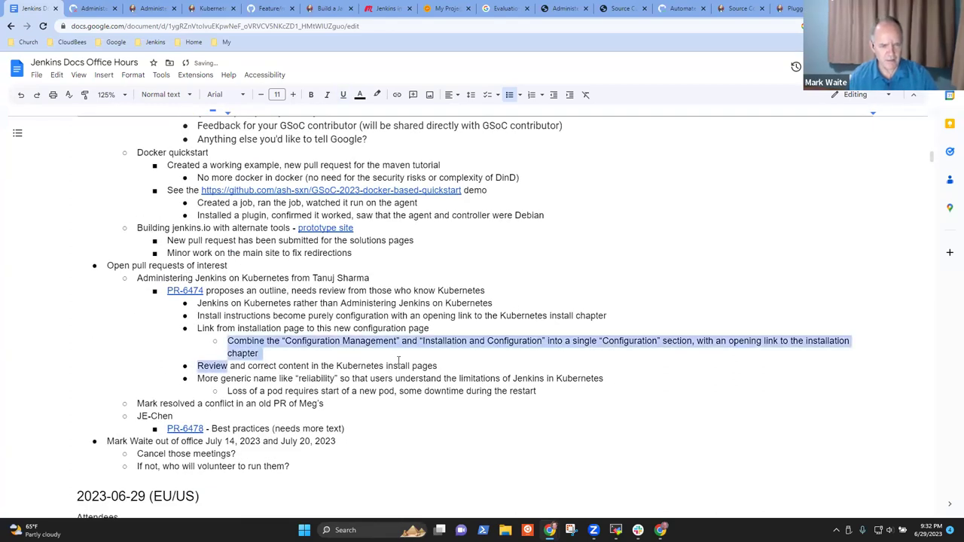
{"action": "key", "text": "shift+Left"}
{"action": "key", "text": "shift+Left"}
{"action": "key", "text": "shift+Left"}
{"action": "key", "text": "shift+Left"}
{"action": "key", "text": "shift+Left"}
{"action": "key", "text": "shift+Left"}
{"action": "key", "text": "shift+Left"}
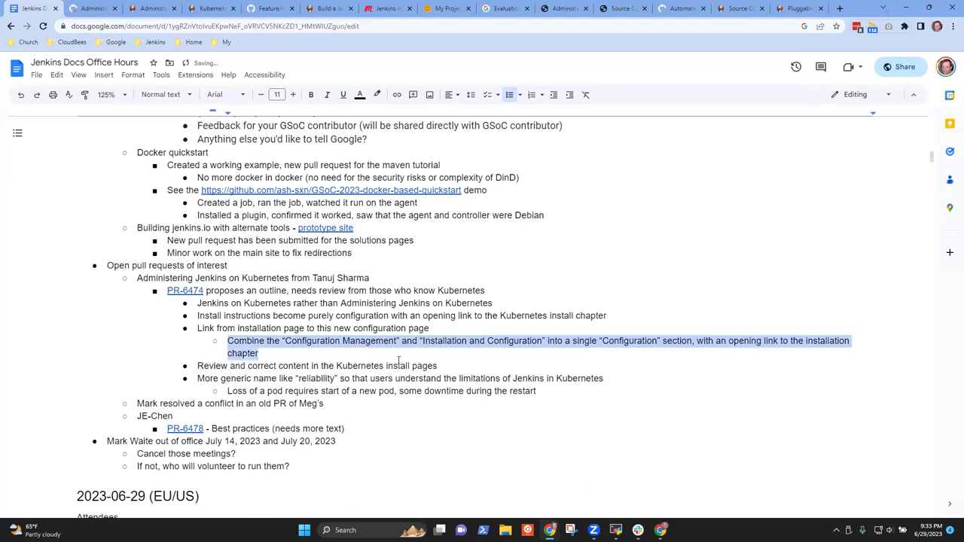
{"action": "key", "text": "ctrl+x"}
{"action": "key", "text": "Up"}
{"action": "key", "text": "Up"}
{"action": "key", "text": "End"}
{"action": "key", "text": "Return"}
{"action": "key", "text": "Tab"}
{"action": "type", "text": "V"}
{"action": "key", "text": "BackSpace"}
{"action": "key", "text": "ctrl+v"}
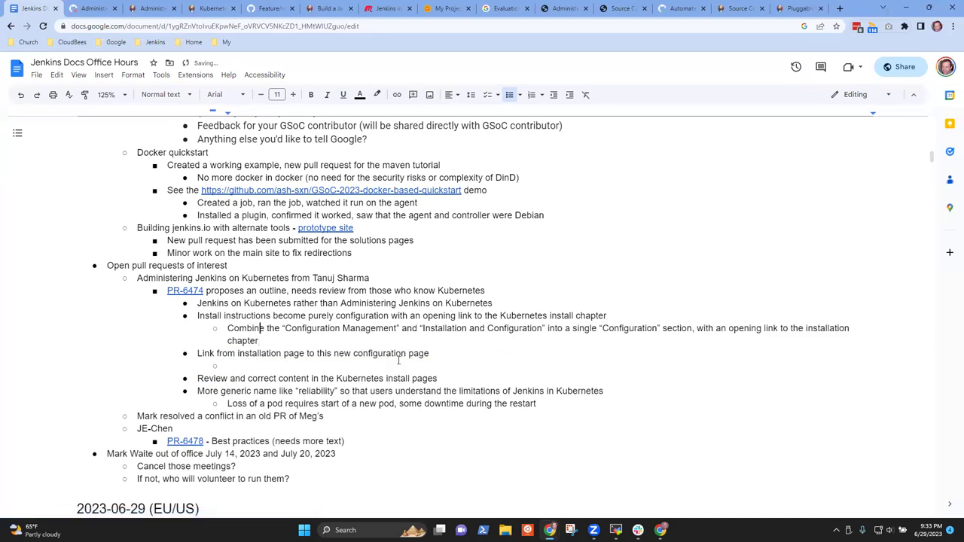
Reword the moved sub-bullet to "Include the “Configuration Management” info in this section" and delete the empty sub-bullet under the installation page link item
{"action": "key", "text": "ctrl+shift+Left"}
{"action": "type", "text": "Include "}
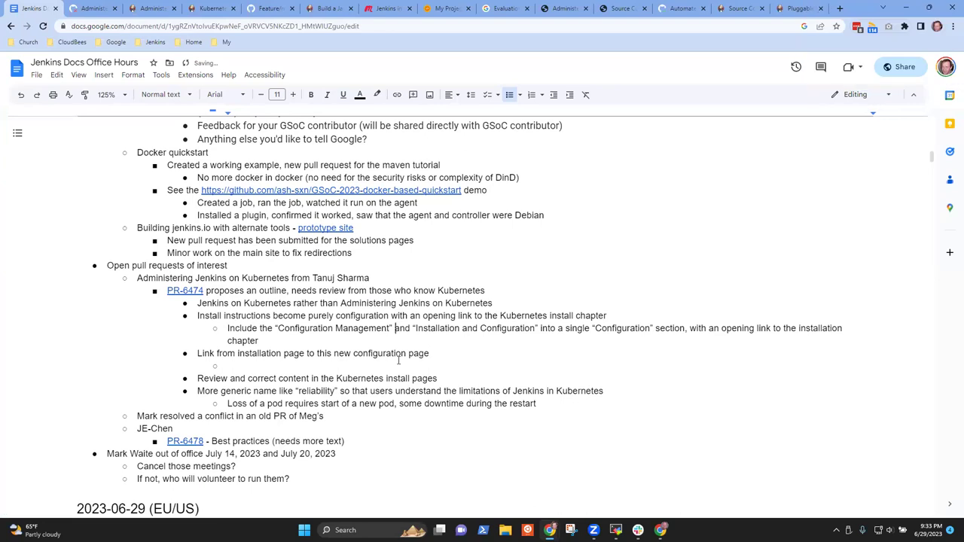
{"action": "type", "text": "infgo"}
{"action": "key", "text": "BackSpace"}
{"action": "key", "text": "BackSpace"}
{"action": "type", "text": "o in this section"}
{"action": "key", "text": "ctrl+shift+Down"}
{"action": "key", "text": "Delete"}
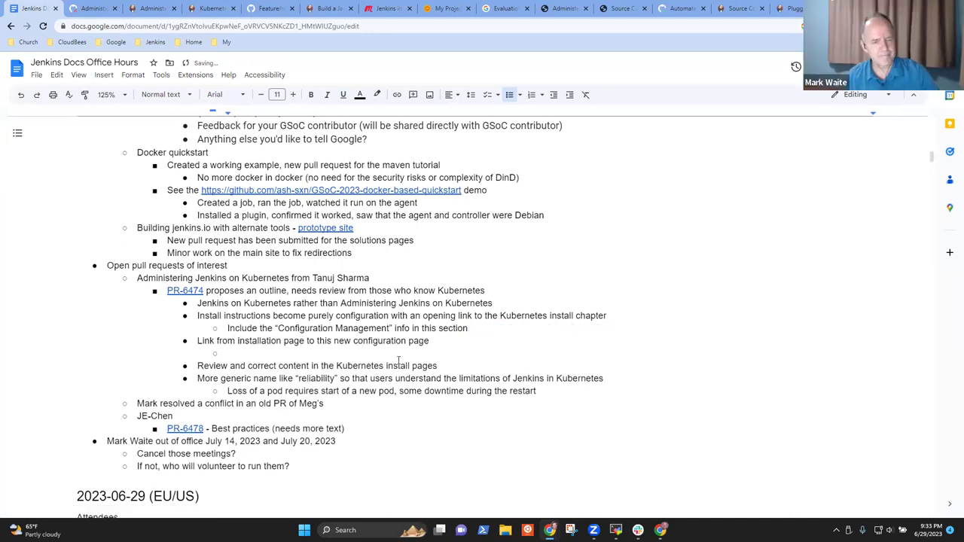
{"action": "key", "text": "BackSpace"}
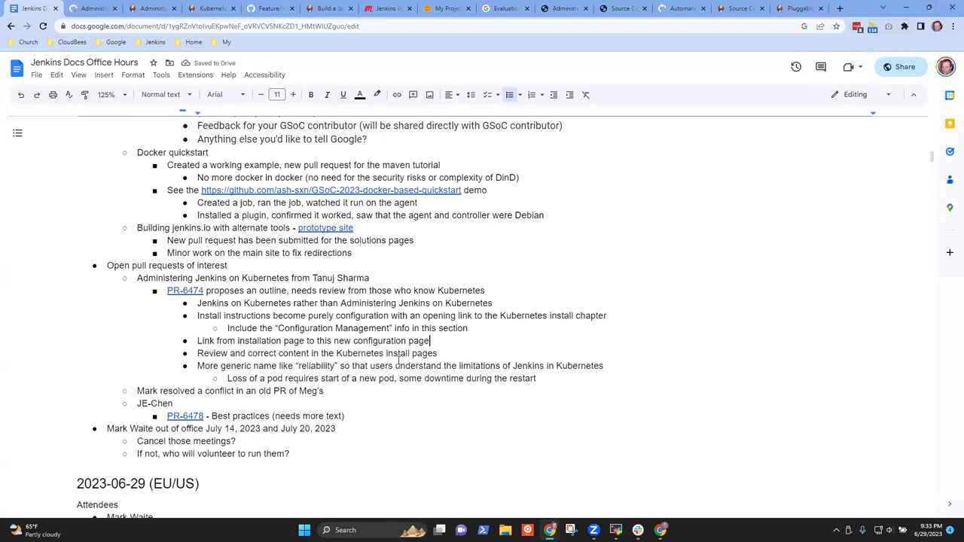
Go back to the PR 6474 preview page and review the sections from Installation and Configuration through Best Practices and Recommendations
{"action": "left_click", "coordinate": [151, 9]}
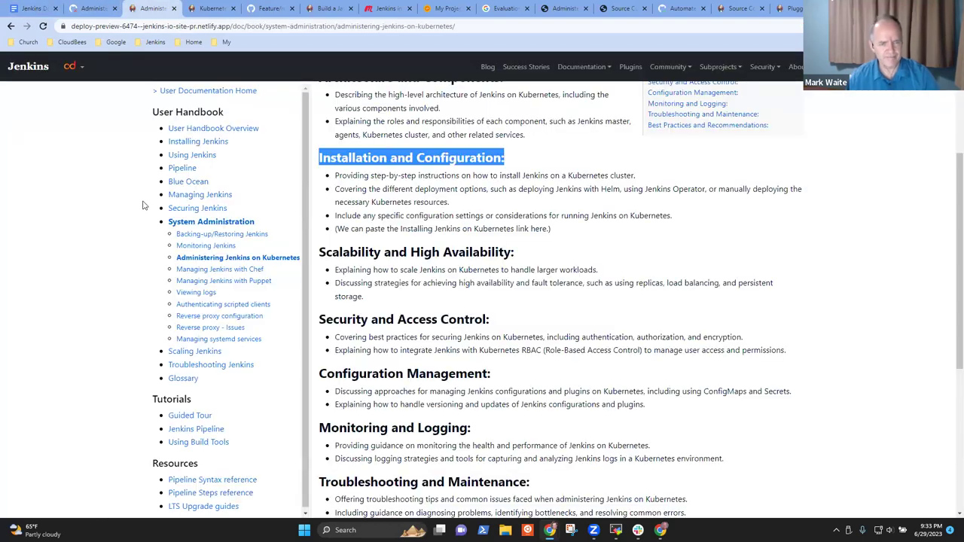
{"action": "scroll", "coordinate": [413, 265], "scroll_direction": "down", "scroll_amount": 3}
{"action": "scroll", "coordinate": [465, 311], "scroll_direction": "up", "scroll_amount": 2}
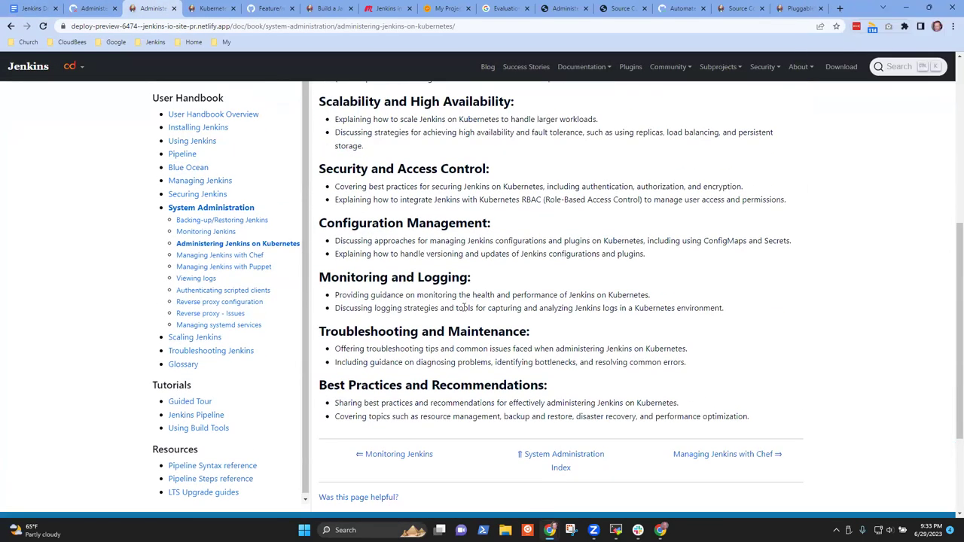
{"action": "scroll", "coordinate": [482, 305], "scroll_direction": "down", "scroll_amount": 1}
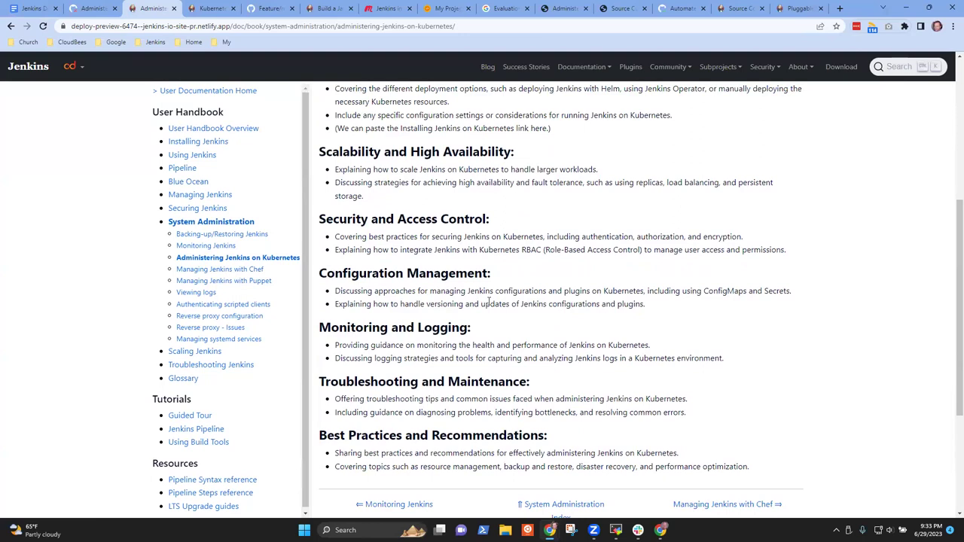
{"action": "scroll", "coordinate": [494, 302], "scroll_direction": "up", "scroll_amount": 1}
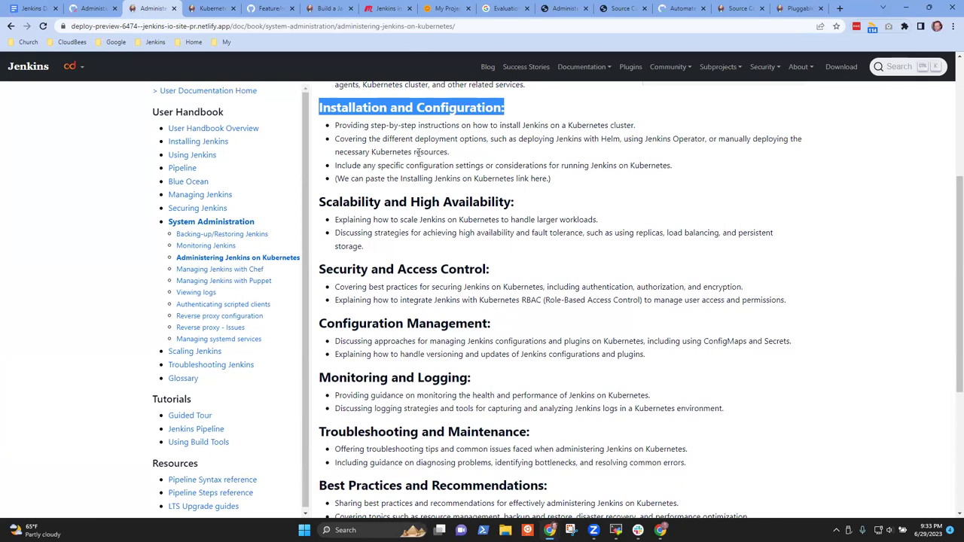
{"action": "scroll", "coordinate": [565, 305], "scroll_direction": "down", "scroll_amount": 1}
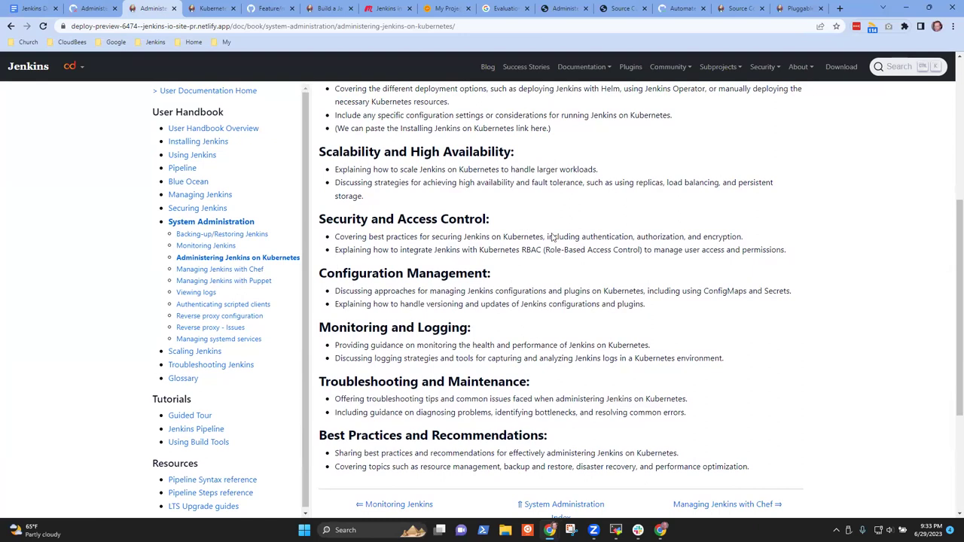
Check the PR 6474 bullets in the office hours notes and return to the preview page's "Troubleshooting and Maintenance" section
{"action": "left_click", "coordinate": [91, 11]}
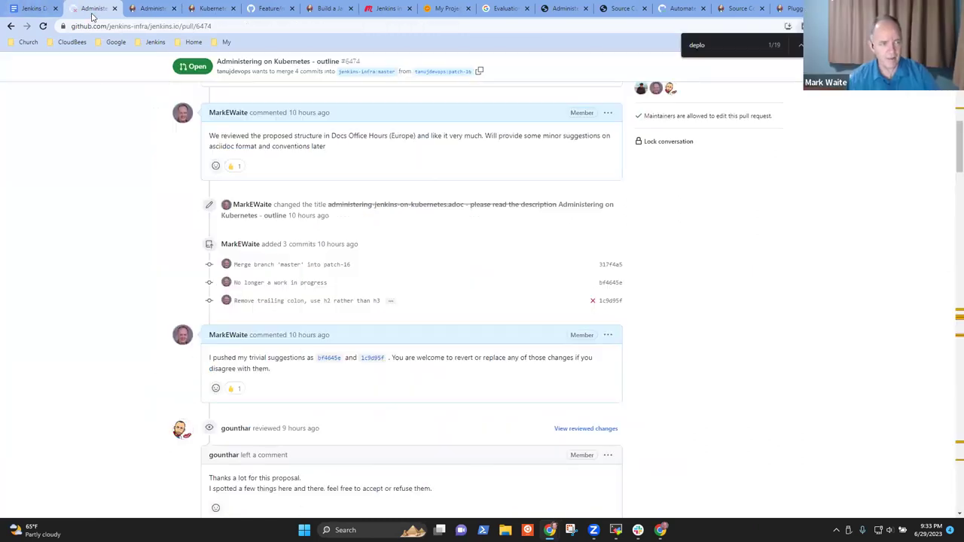
{"action": "key", "text": "ctrl+Page_Up"}
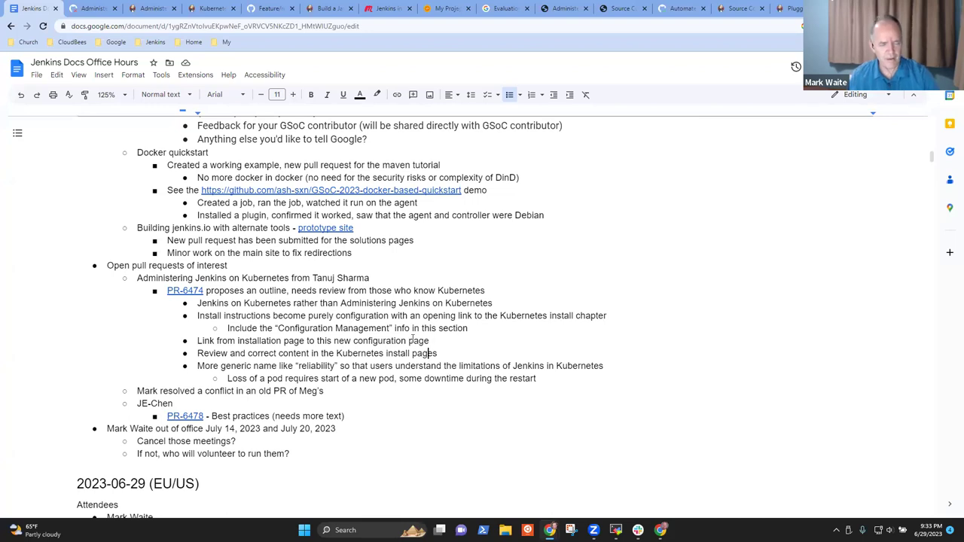
{"action": "key", "text": "Down"}
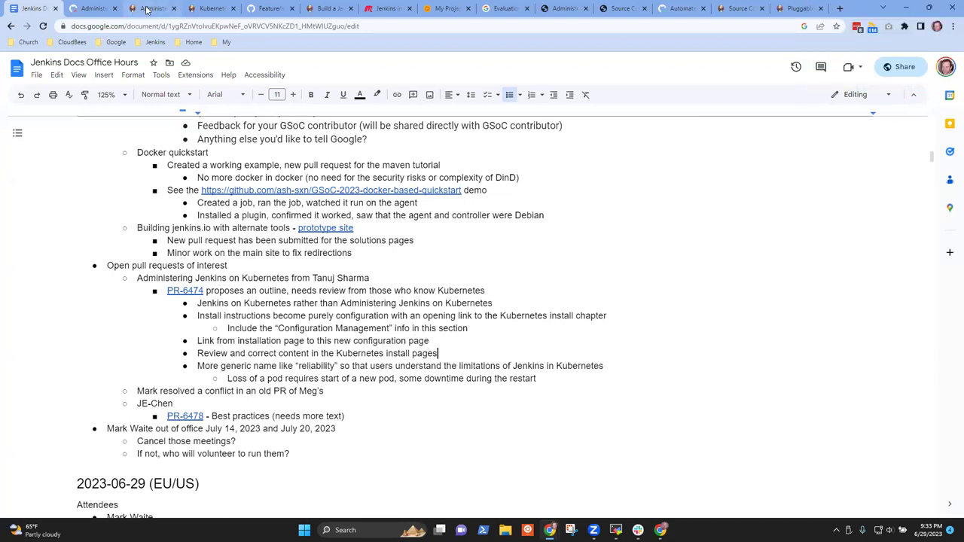
{"action": "left_click", "coordinate": [151, 9]}
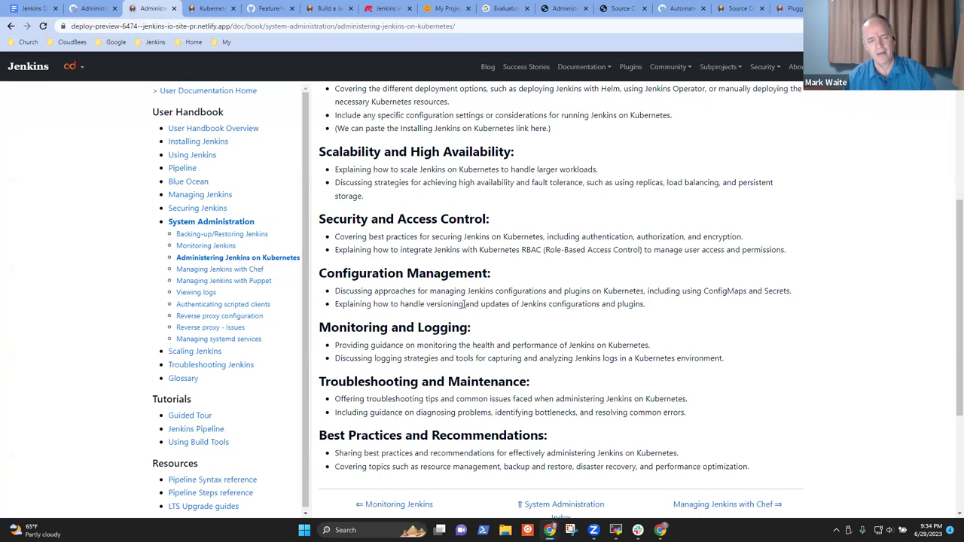
{"action": "double_click", "coordinate": [373, 382]}
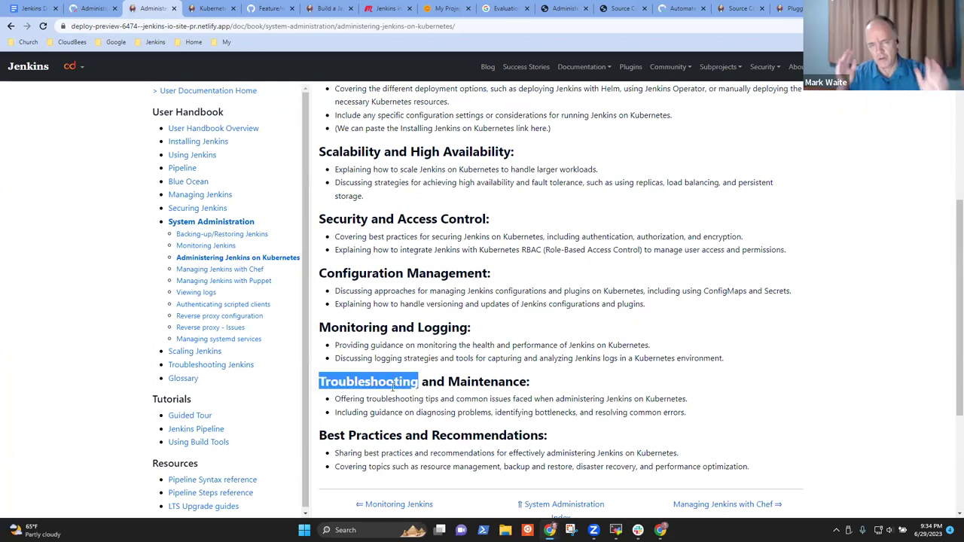
Open the handbook's Troubleshooting Jenkins chapter in a separate tab and view its "Diagnosing Errors" and "Obtaining a thread dump" pages
{"action": "right_click", "coordinate": [216, 367]}
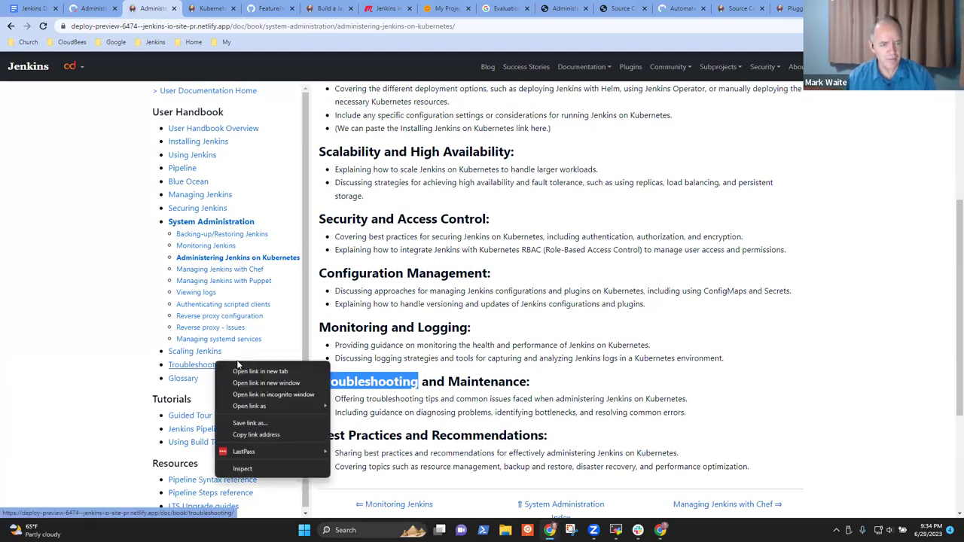
{"action": "left_click", "coordinate": [275, 368]}
{"action": "left_click", "coordinate": [194, 11]}
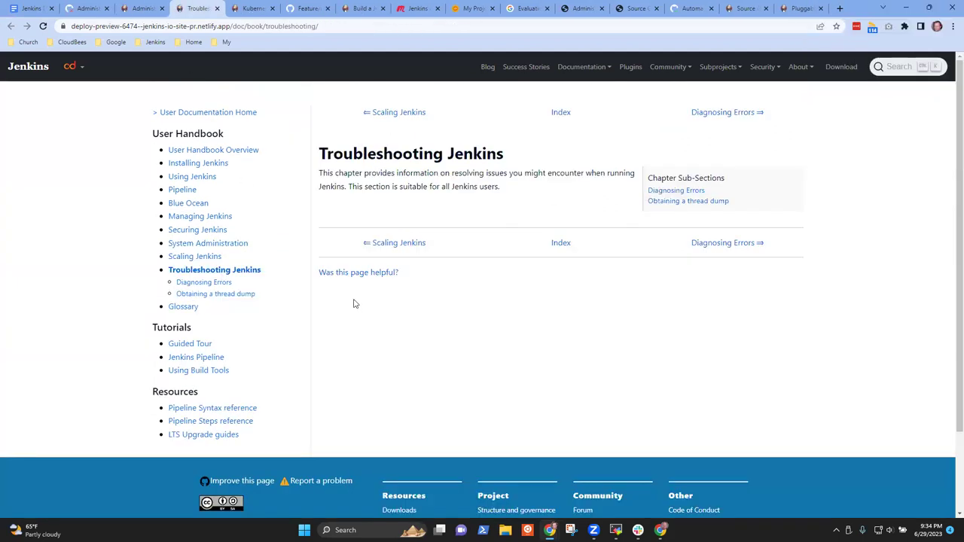
{"action": "left_click", "coordinate": [205, 282]}
{"action": "scroll", "coordinate": [388, 253], "scroll_direction": "down", "scroll_amount": 3}
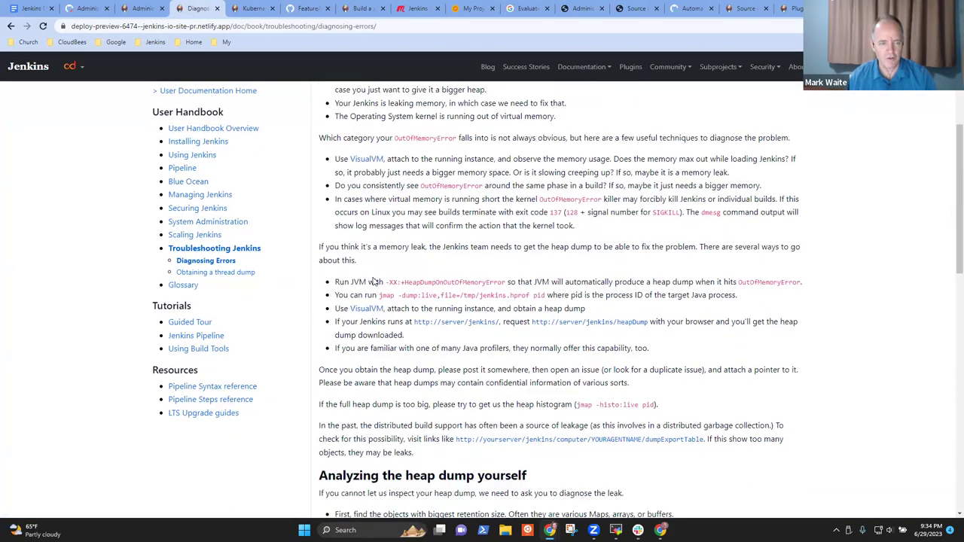
{"action": "left_click", "coordinate": [232, 274]}
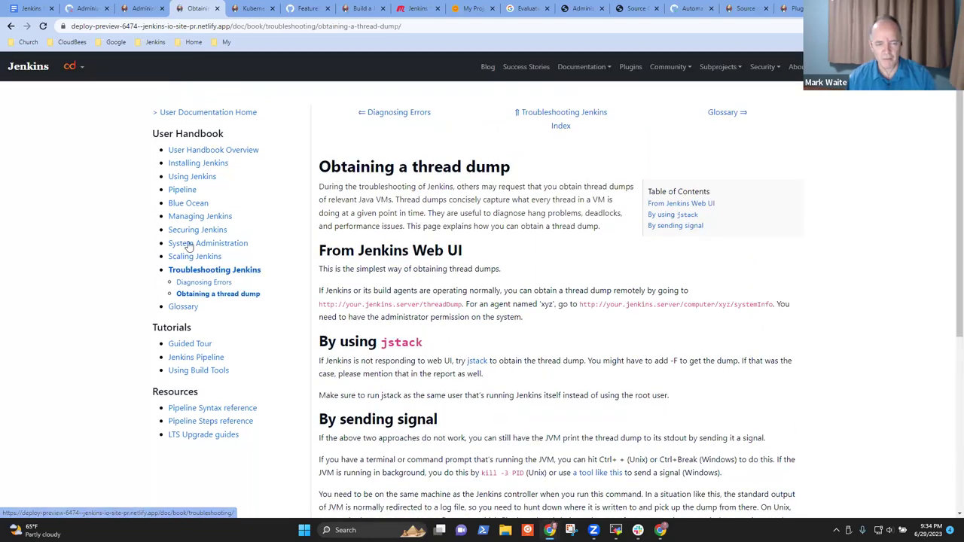
{"action": "left_click", "coordinate": [217, 283]}
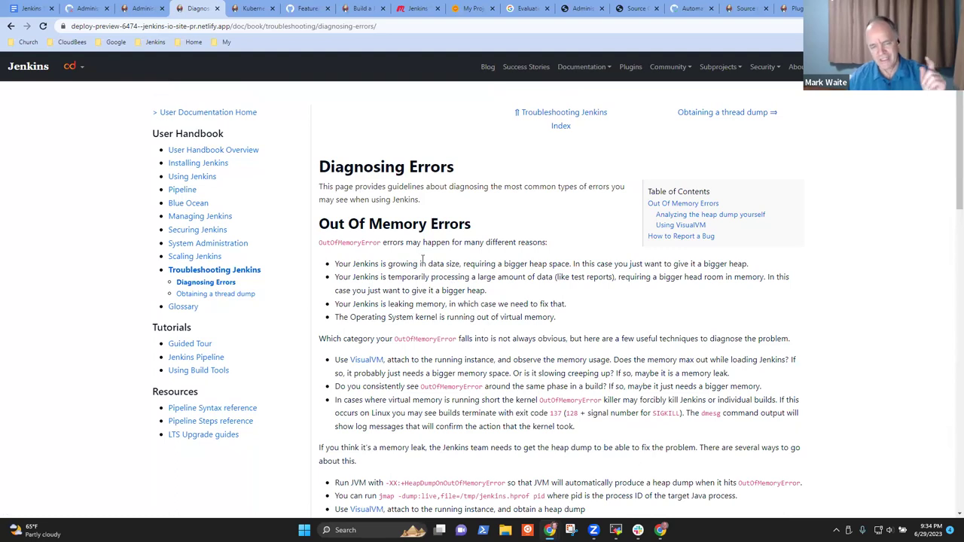
Skim the Diagnosing Errors page through "How to Report a Bug" and return to its "Out Of Memory Errors" heading
{"action": "scroll", "coordinate": [482, 301], "scroll_direction": "down", "scroll_amount": 15}
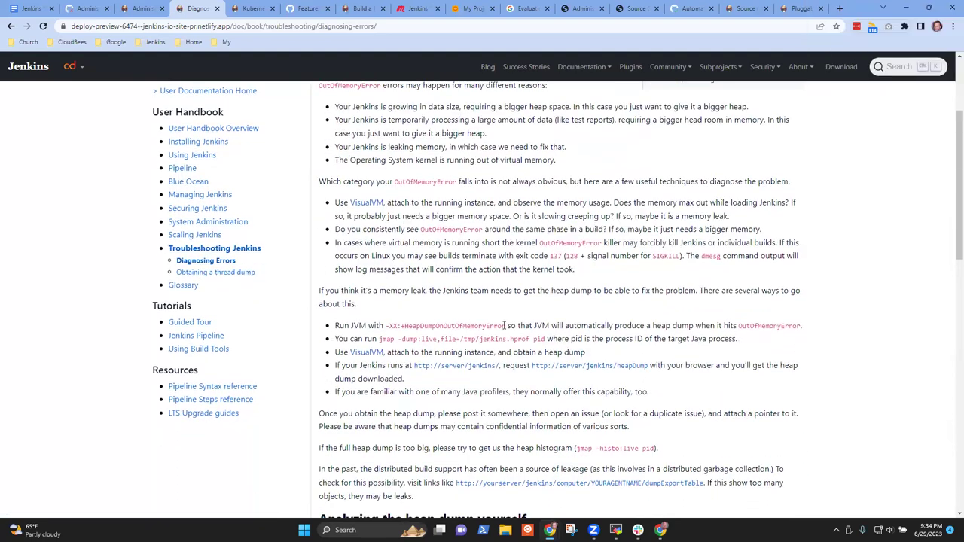
{"action": "scroll", "coordinate": [507, 329], "scroll_direction": "up", "scroll_amount": 1}
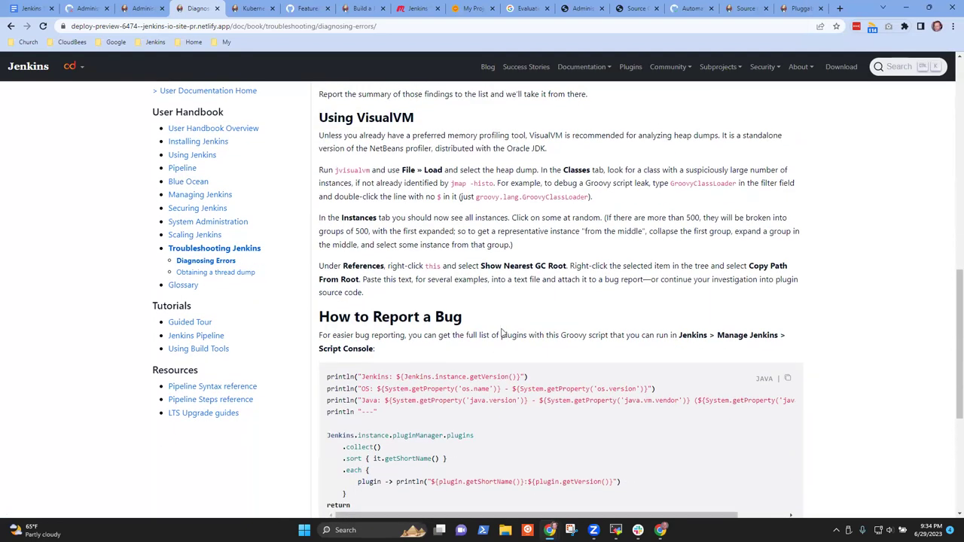
{"action": "scroll", "coordinate": [542, 324], "scroll_direction": "down", "scroll_amount": 5}
{"action": "scroll", "coordinate": [380, 238], "scroll_direction": "up", "scroll_amount": 3}
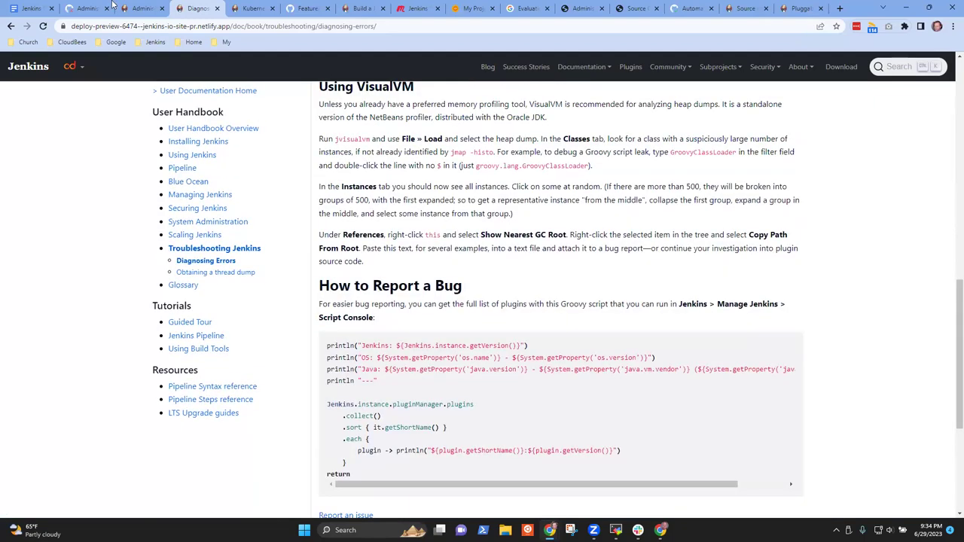
{"action": "left_click", "coordinate": [142, 9]}
{"action": "left_click", "coordinate": [194, 9]}
{"action": "scroll", "coordinate": [475, 217], "scroll_direction": "up", "scroll_amount": 6}
{"action": "scroll", "coordinate": [474, 217], "scroll_direction": "up", "scroll_amount": 3}
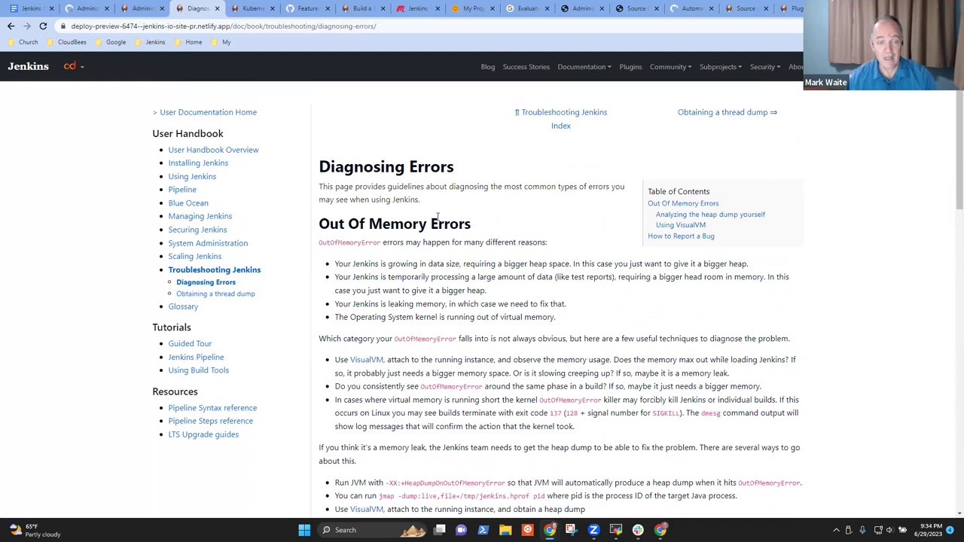
{"action": "left_click_drag", "start_coordinate": [334, 219], "coordinate": [442, 223]}
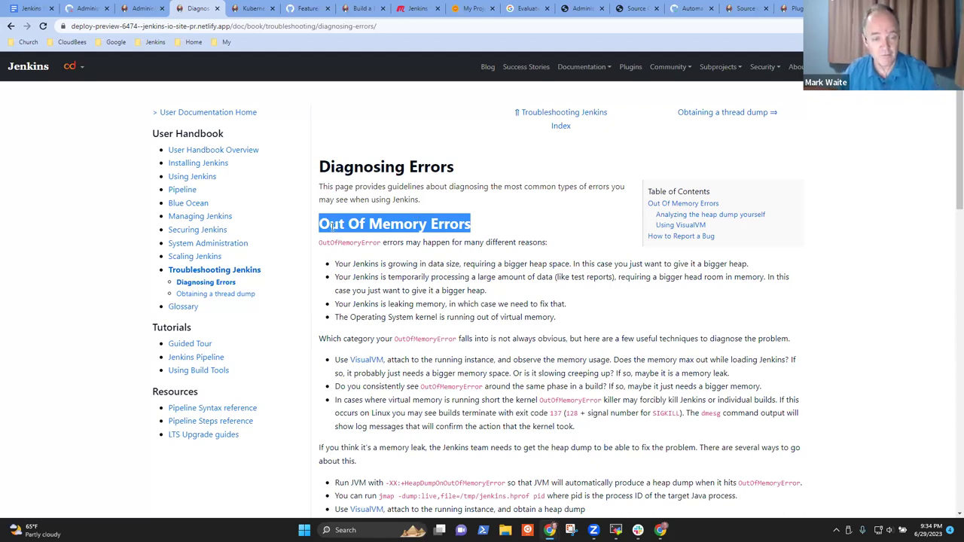
{"action": "left_click_drag", "start_coordinate": [331, 226], "coordinate": [484, 221]}
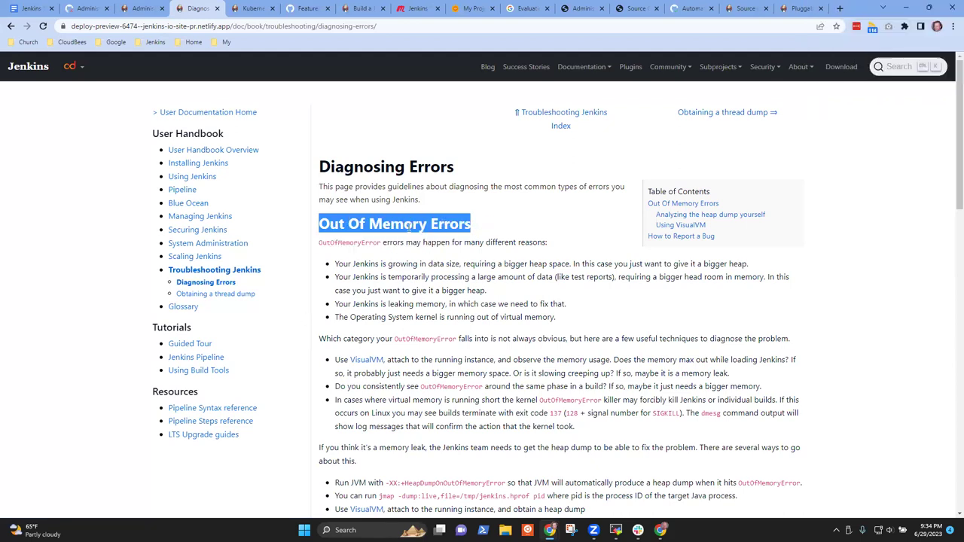
{"action": "left_click", "coordinate": [483, 241]}
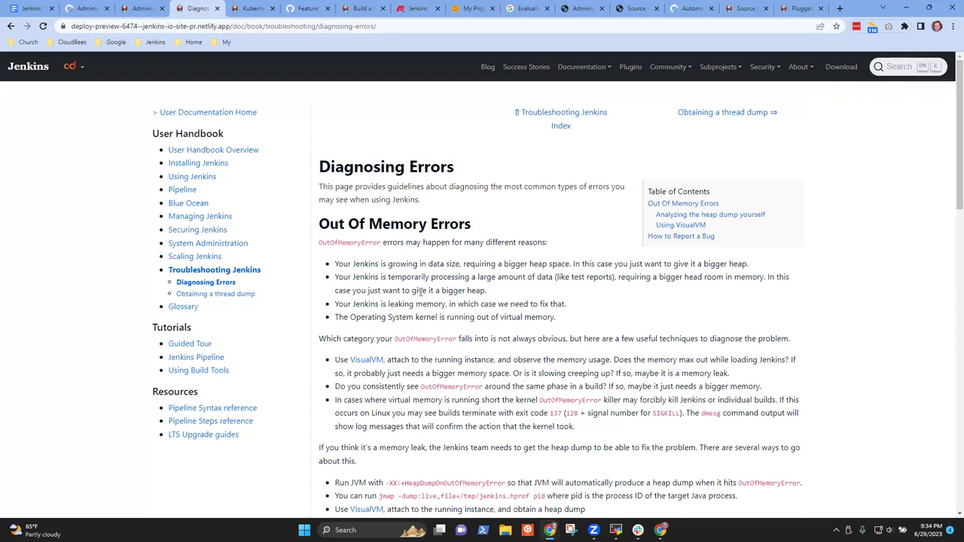
Examine the Diagnosing Errors page's memory leak and heap dump instructions, including the "Analyzing the heap dump yourself" and "Using VisualVM" sections
{"action": "scroll", "coordinate": [426, 294], "scroll_direction": "down", "scroll_amount": 3}
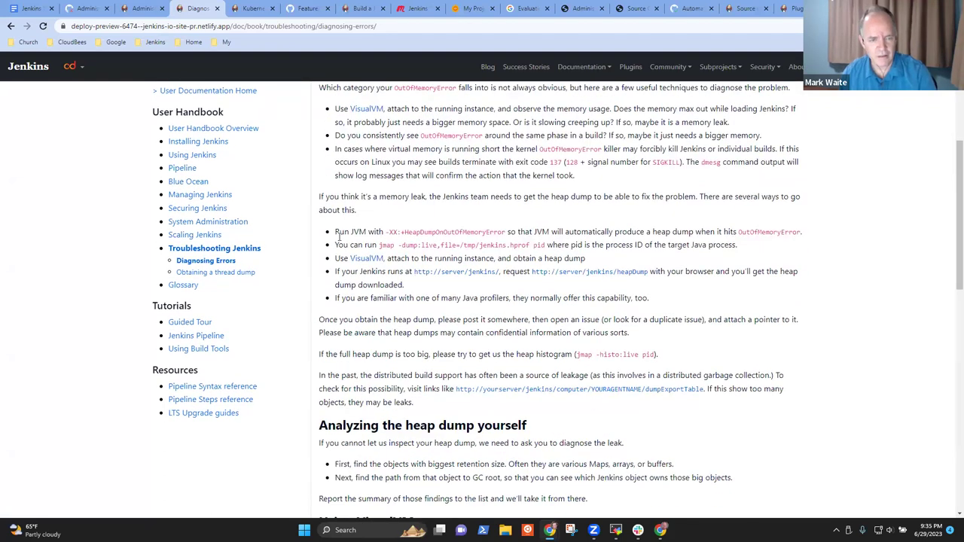
{"action": "left_click_drag", "start_coordinate": [337, 235], "coordinate": [714, 233]}
{"action": "left_click_drag", "start_coordinate": [654, 239], "coordinate": [634, 238]}
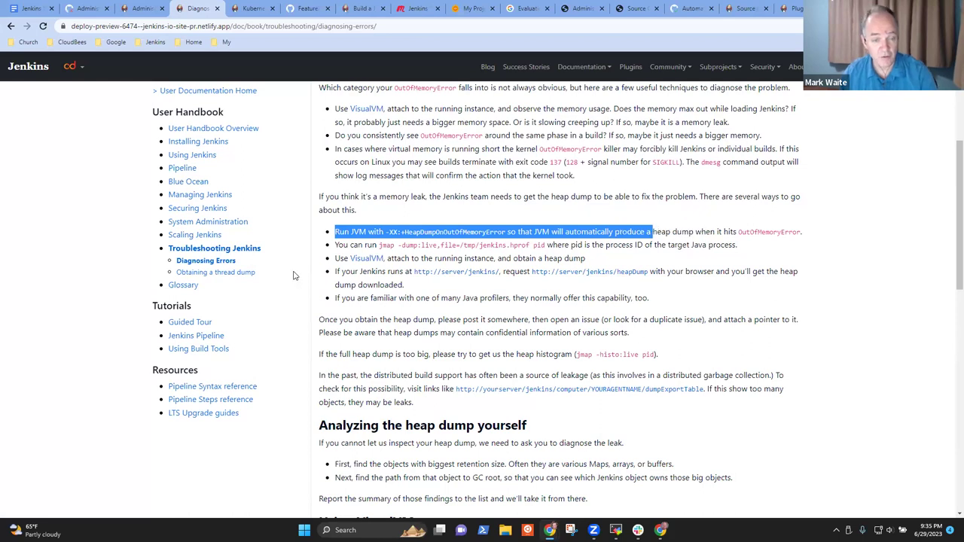
{"action": "double_click", "coordinate": [337, 231]}
{"action": "scroll", "coordinate": [422, 238], "scroll_direction": "up", "scroll_amount": 1}
{"action": "scroll", "coordinate": [437, 243], "scroll_direction": "down", "scroll_amount": 1}
{"action": "scroll", "coordinate": [443, 245], "scroll_direction": "down", "scroll_amount": 5}
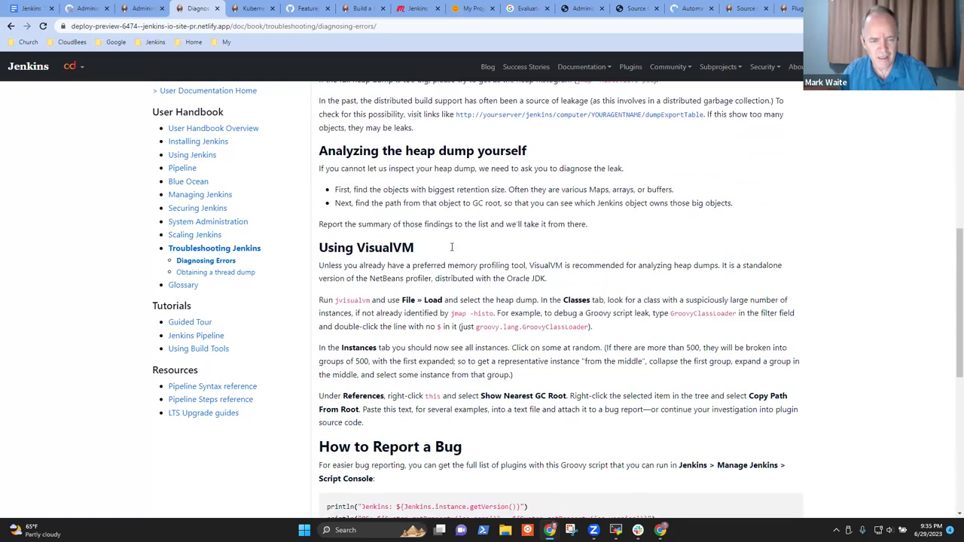
{"action": "scroll", "coordinate": [444, 236], "scroll_direction": "up", "scroll_amount": 9}
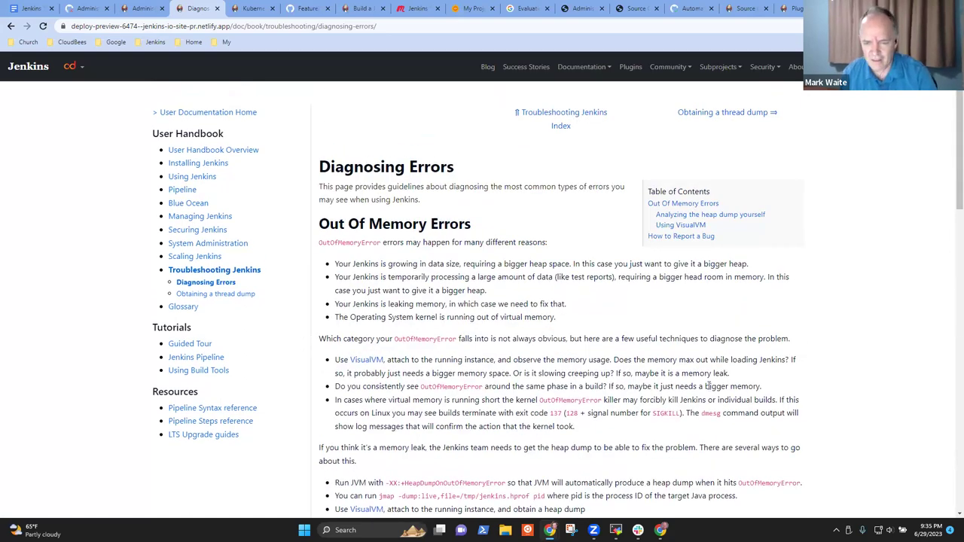
{"action": "scroll", "coordinate": [538, 380], "scroll_direction": "down", "scroll_amount": 2}
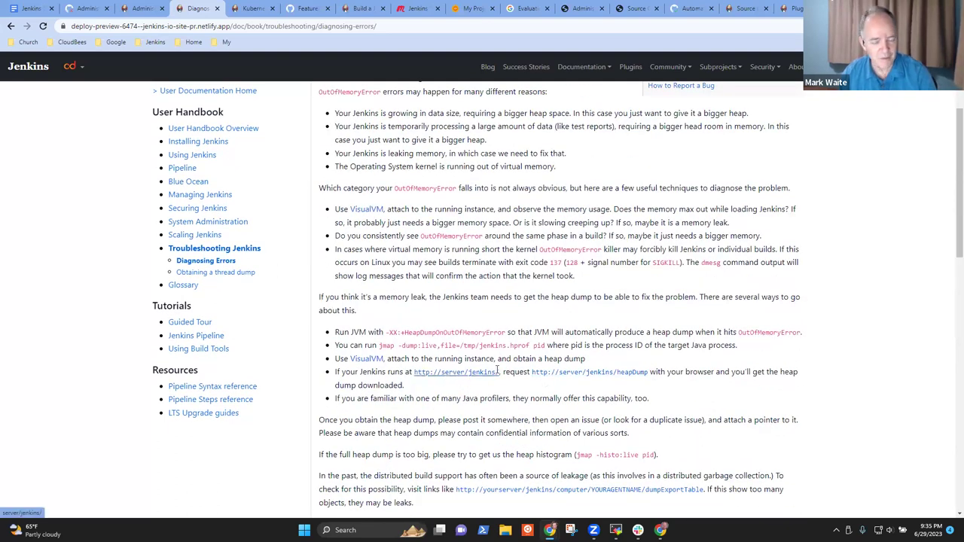
{"action": "scroll", "coordinate": [507, 362], "scroll_direction": "down", "scroll_amount": 1}
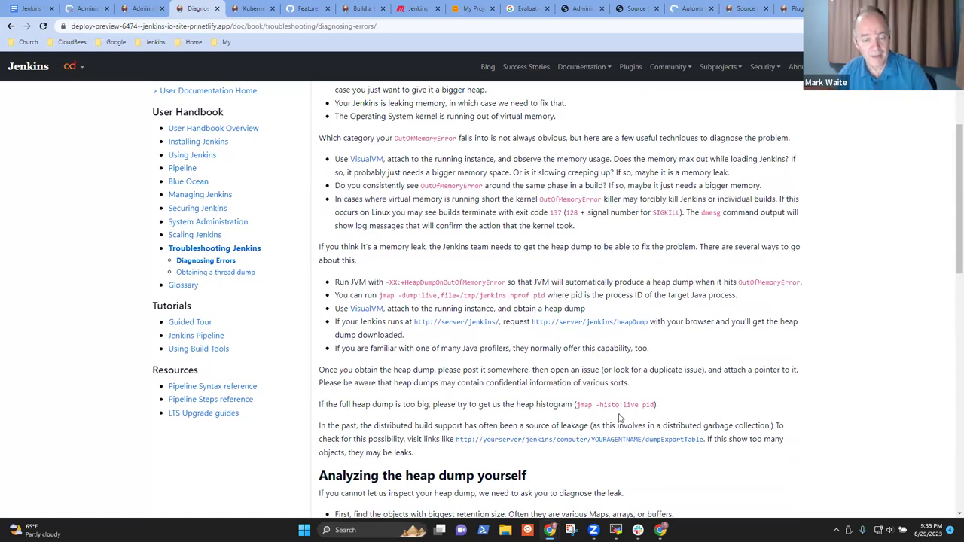
{"action": "scroll", "coordinate": [604, 408], "scroll_direction": "down", "scroll_amount": 5}
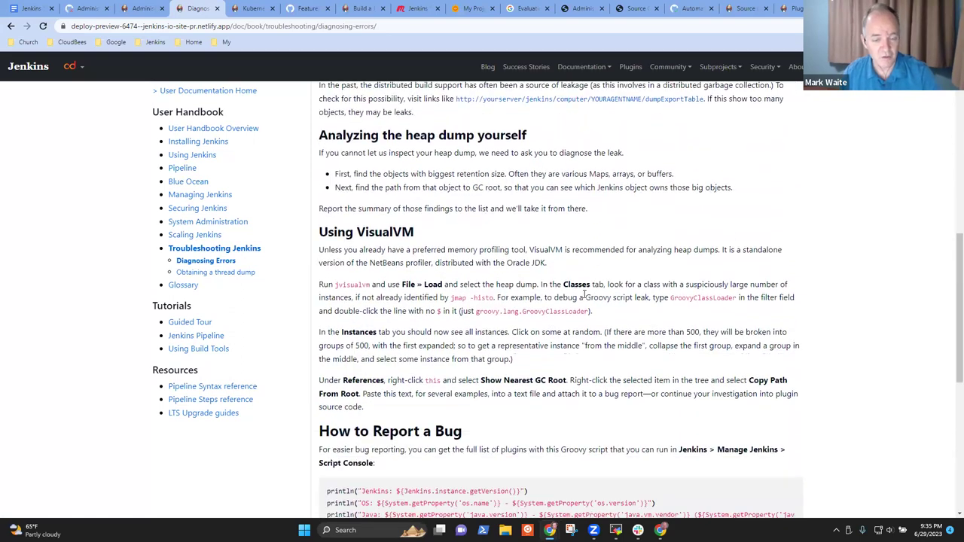
{"action": "scroll", "coordinate": [587, 300], "scroll_direction": "up", "scroll_amount": 10}
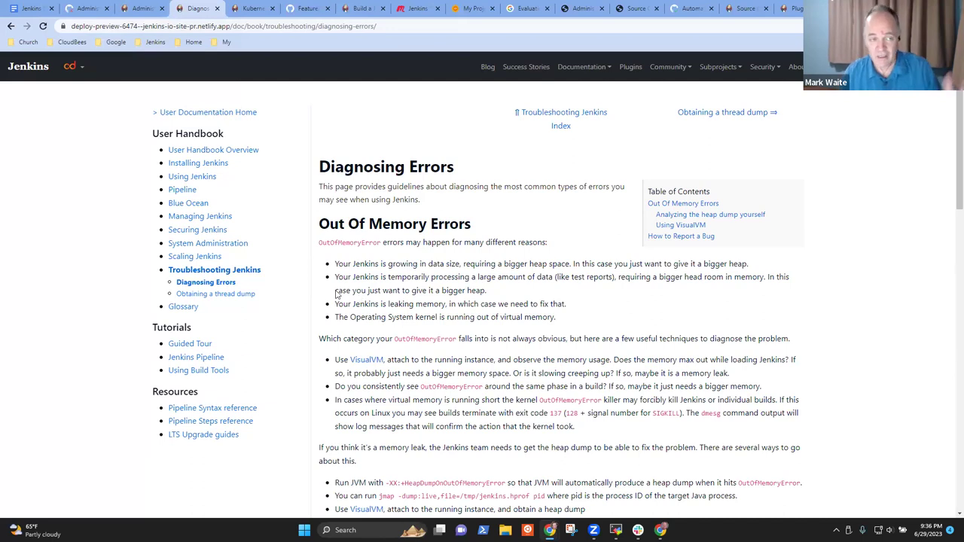
Compare the Diagnosing Errors page with the "Troubleshooting and Maintenance" section of the Administering Jenkins on Kubernetes outline
{"action": "left_click", "coordinate": [145, 15]}
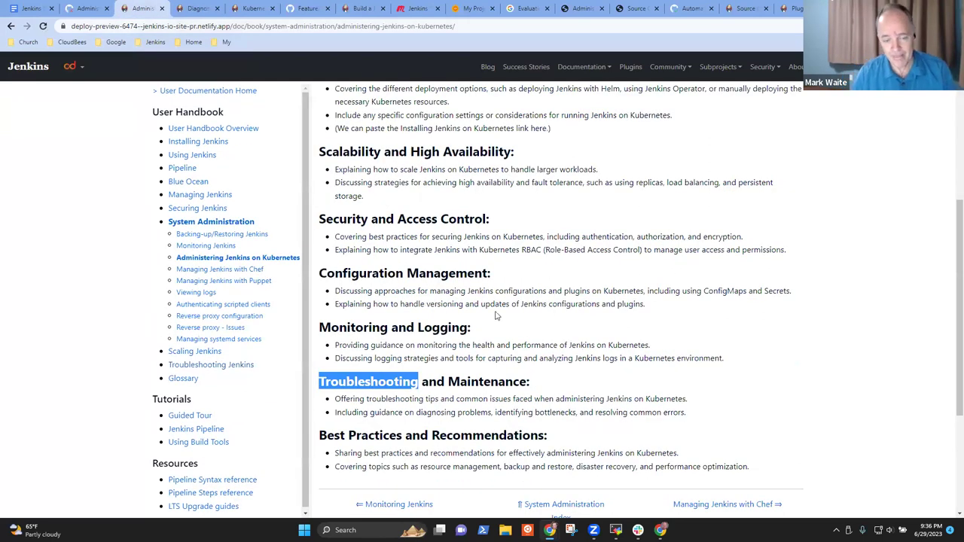
{"action": "left_click", "coordinate": [191, 10]}
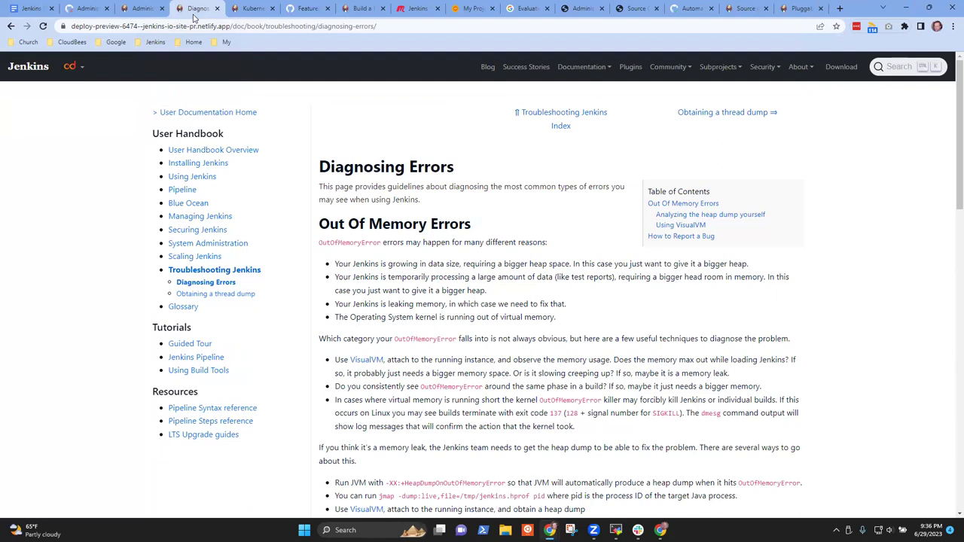
{"action": "left_click", "coordinate": [143, 9]}
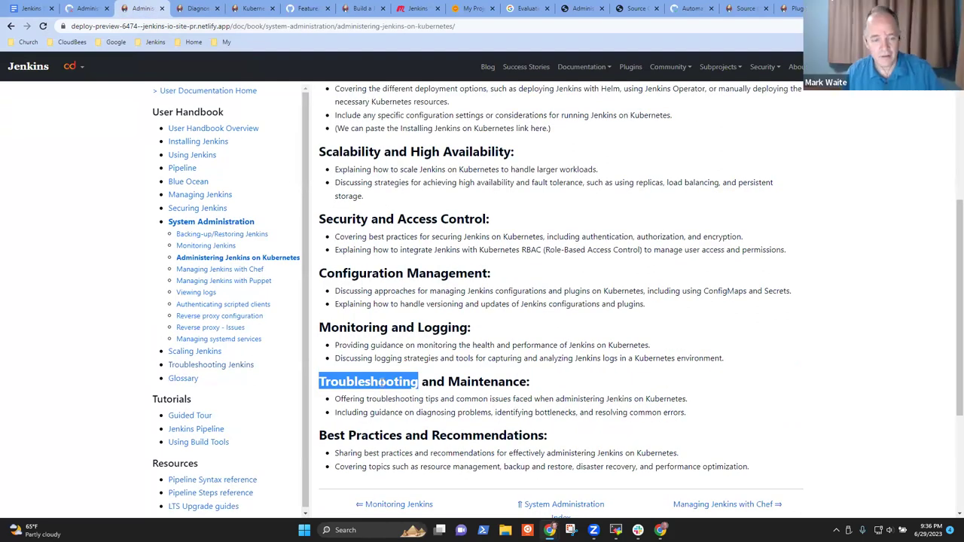
{"action": "left_click_drag", "start_coordinate": [420, 382], "coordinate": [527, 383]}
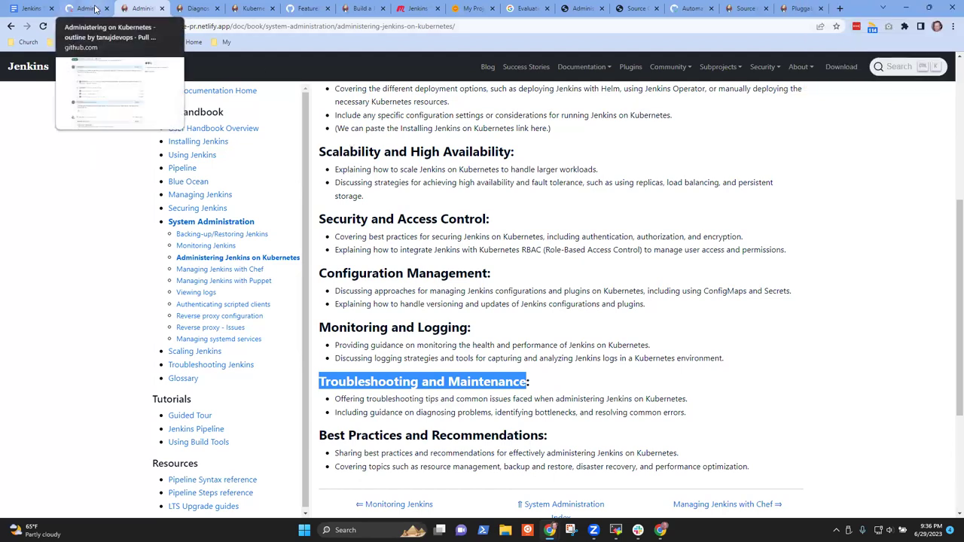
{"action": "double_click", "coordinate": [375, 385]}
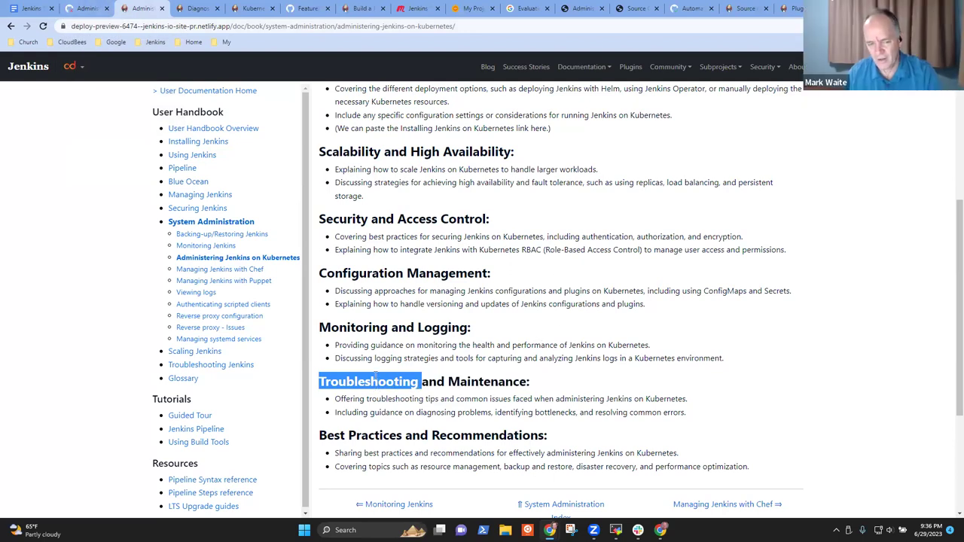
{"action": "double_click", "coordinate": [407, 383]}
{"action": "left_click", "coordinate": [401, 383]}
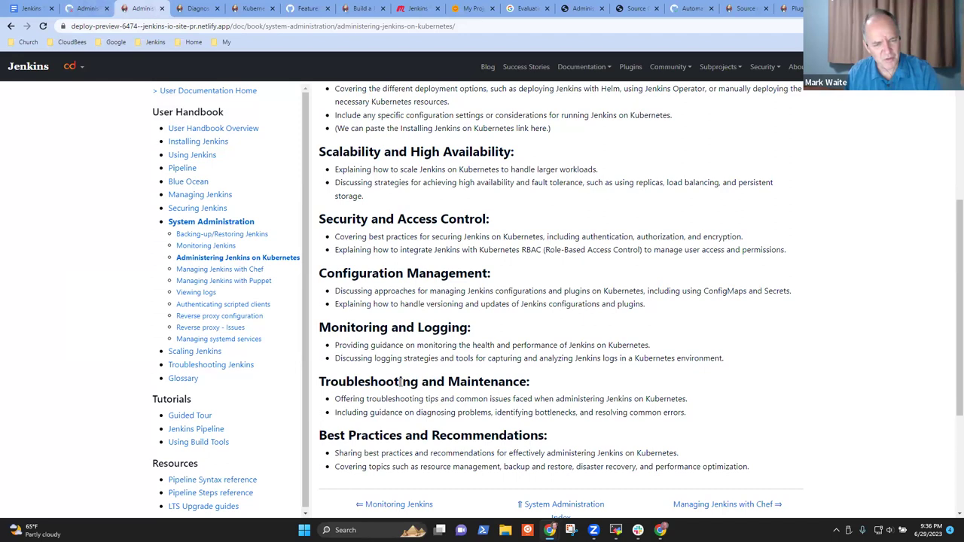
{"action": "double_click", "coordinate": [402, 383]}
{"action": "left_click_drag", "start_coordinate": [401, 383], "coordinate": [483, 383]}
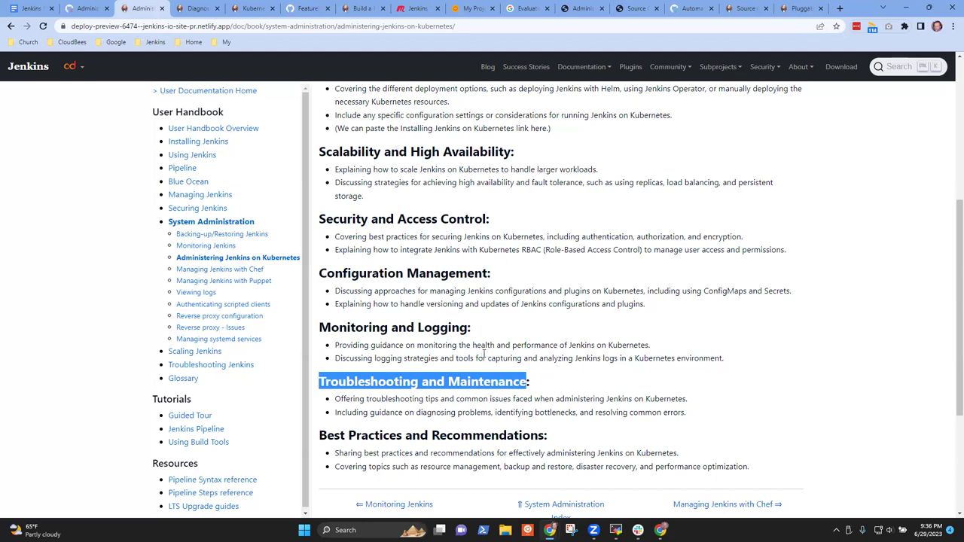
{"action": "left_click", "coordinate": [366, 288]}
Add a bullet at the end of the PR-6474 notes reading "Link from the Kubernetes specific sections to relevant general purpose pages"
{"action": "key", "text": "ctrl+1"}
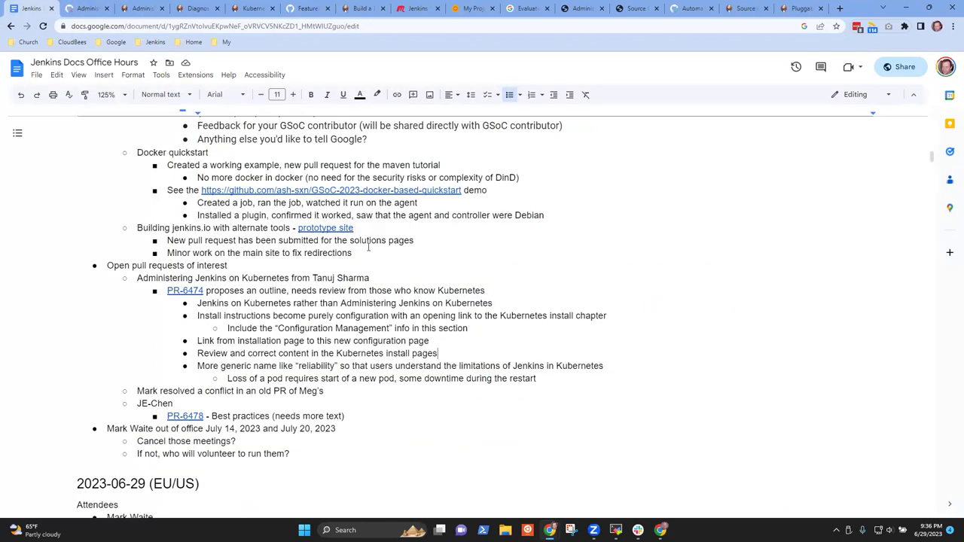
{"action": "key", "text": "Down"}
{"action": "key", "text": "Return"}
{"action": "key", "text": "shift+Tab"}
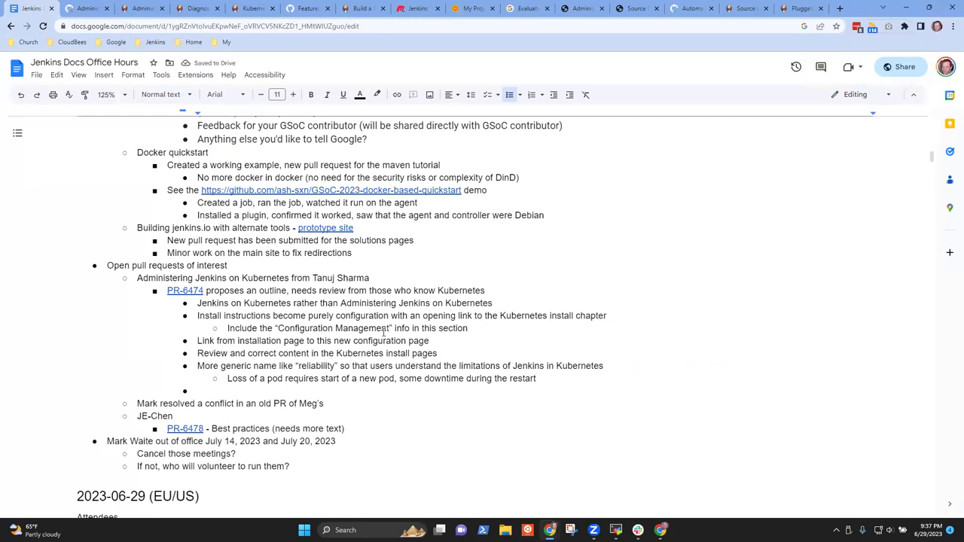
{"action": "type", "text": "Link from the sections"}
{"action": "key", "text": "ctrl+BackSpace"}
{"action": "type", "text": "Kubernetes specific sections to"}
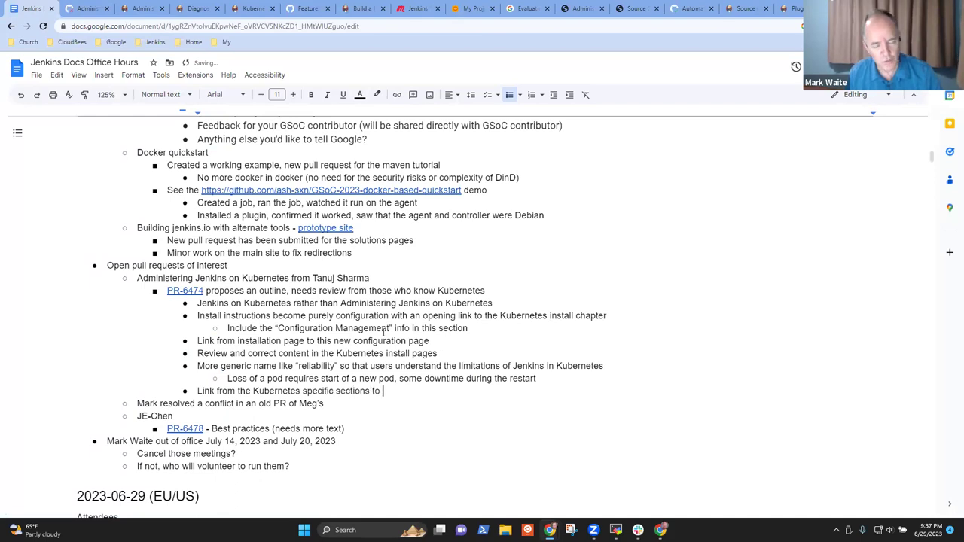
{"action": "type", "text": " relevant genera"}
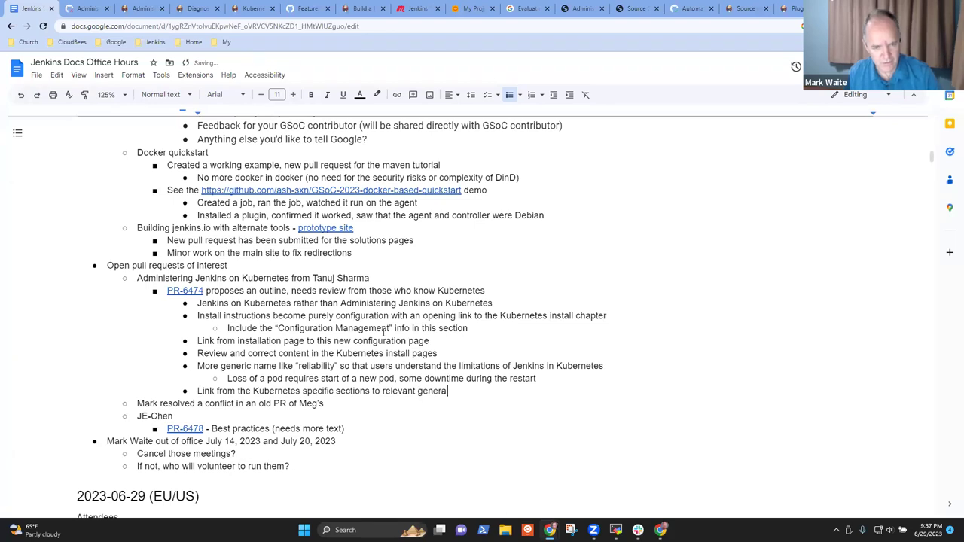
{"action": "type", "text": "l puproses"}
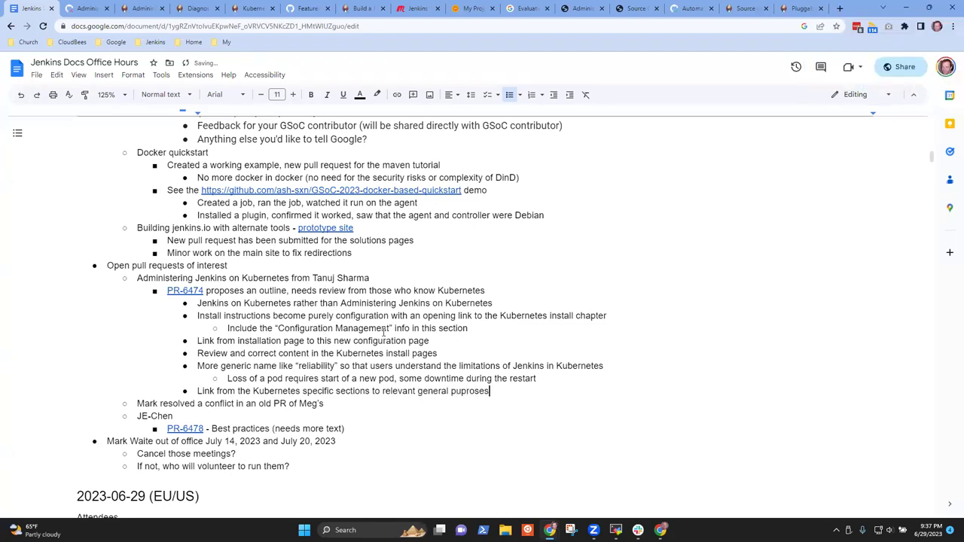
{"action": "key", "text": "BackSpace"}
{"action": "key", "text": "BackSpace"}
{"action": "key", "text": "BackSpace"}
{"action": "key", "text": "BackSpace"}
{"action": "key", "text": "BackSpace"}
{"action": "key", "text": "BackSpace"}
{"action": "type", "text": "pu"}
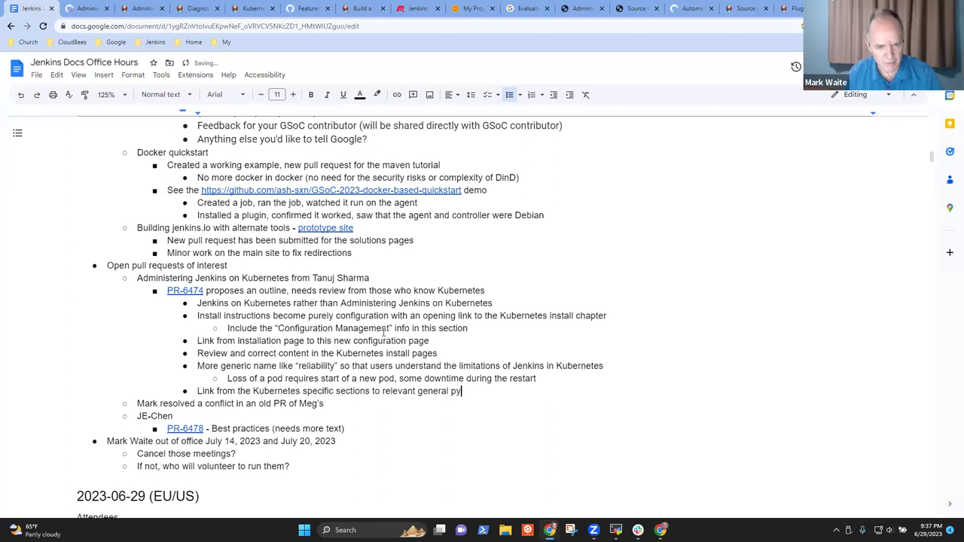
{"action": "type", "text": "rpro"}
{"action": "key", "text": "BackSpace"}
{"action": "key", "text": "BackSpace"}
{"action": "type", "text": "ose"}
{"action": "type", "text": "ges"}
Add a sub-bullet reading "Troubleshooting k82 should link to the general purpose page in addition to Kubernetes specific information"
{"action": "key", "text": "Return"}
{"action": "key", "text": "Tab"}
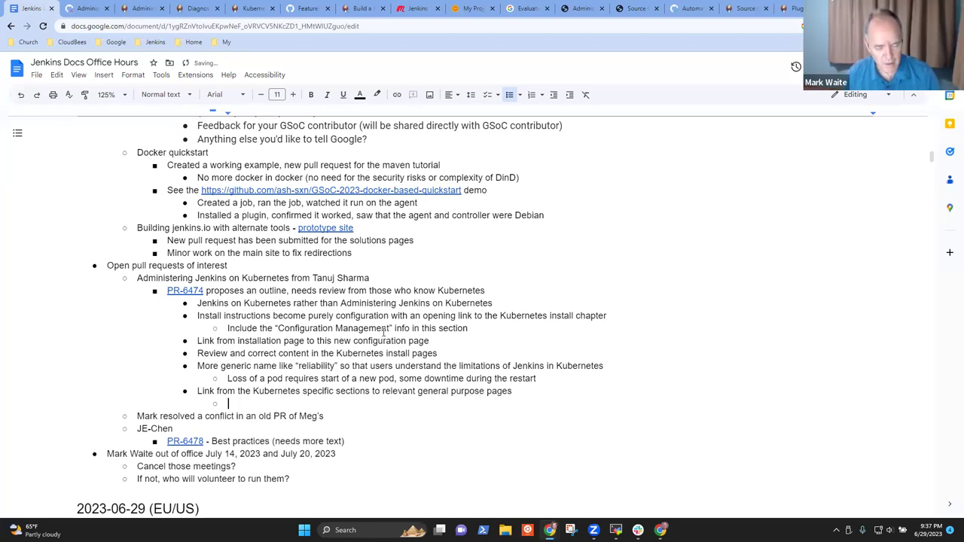
{"action": "type", "text": "Trouble"}
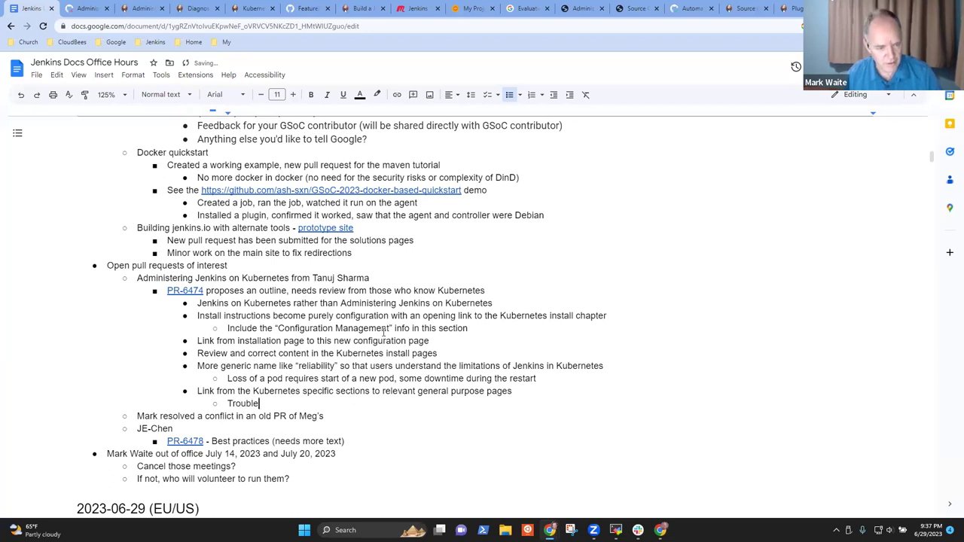
{"action": "type", "text": "shooti"}
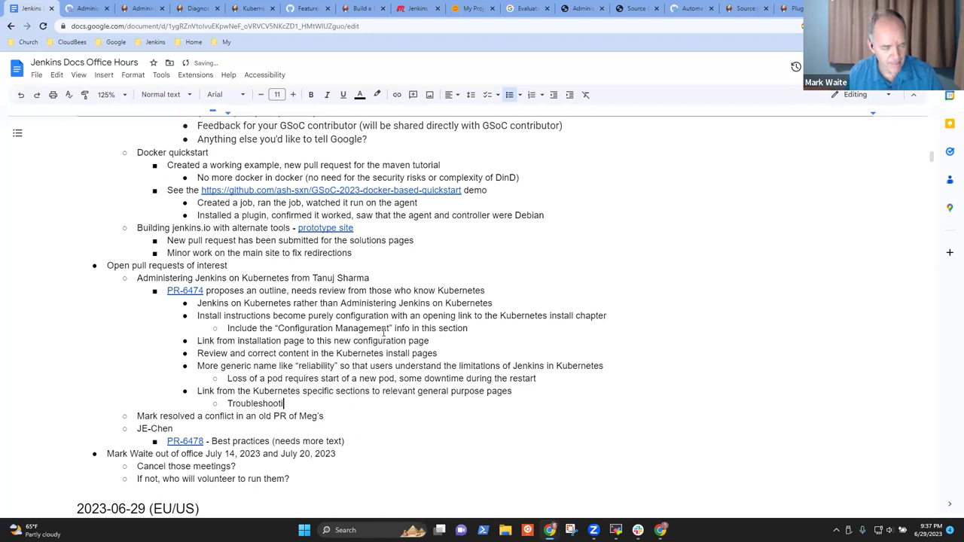
{"action": "type", "text": "ng shoudl l"}
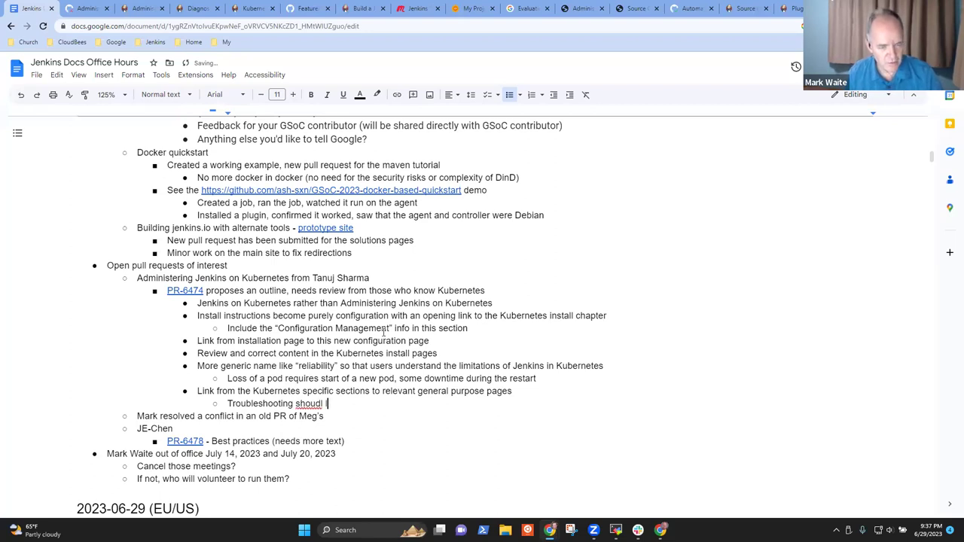
{"action": "key", "text": "ctrl+Left"}
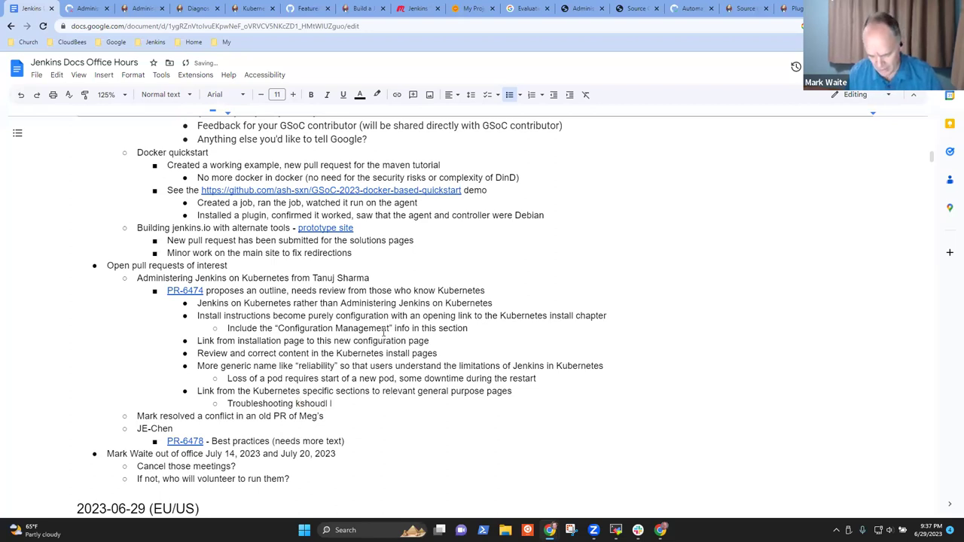
{"action": "type", "text": "k8s"}
{"action": "key", "text": "BackSpace"}
{"action": "key", "text": "BackSpace"}
{"action": "key", "text": "BackSpace"}
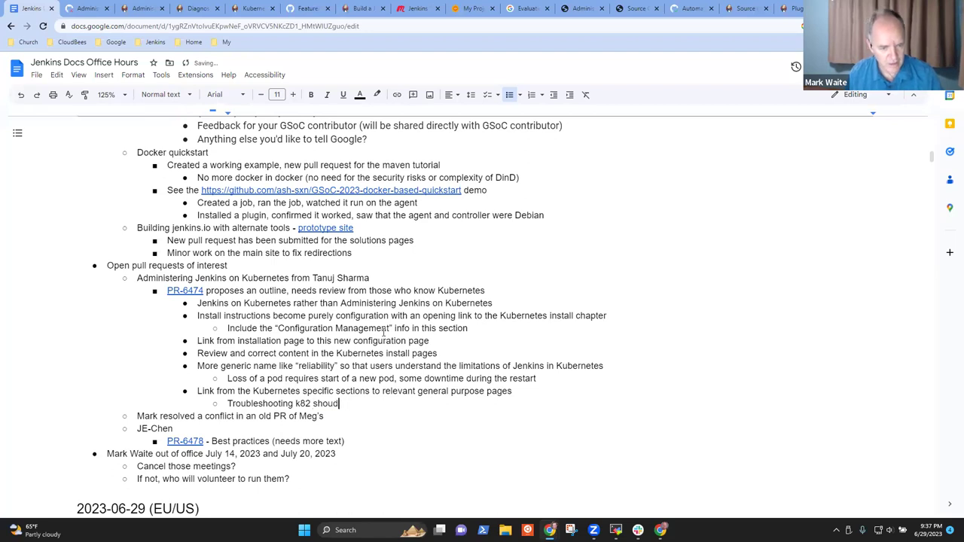
{"action": "type", "text": "ld link"}
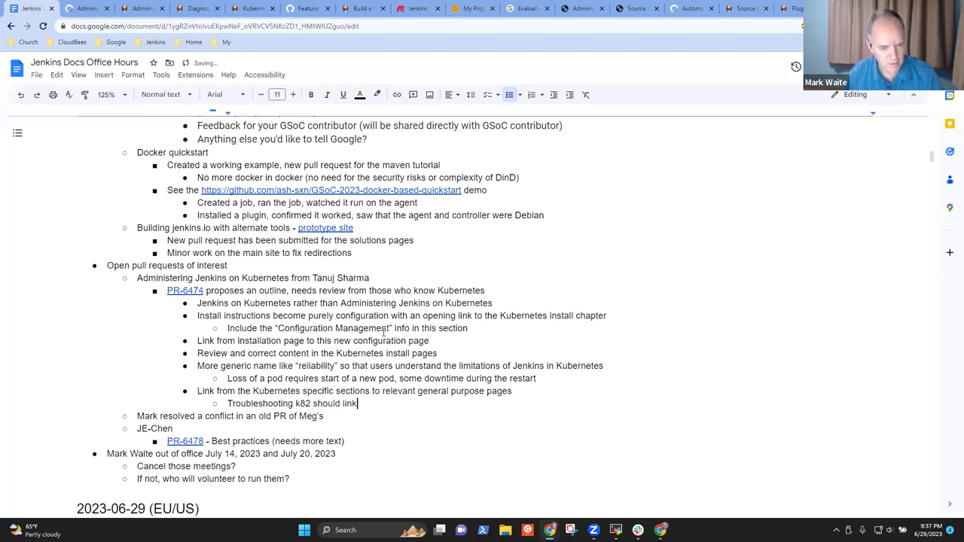
{"action": "type", "text": " to the gener"}
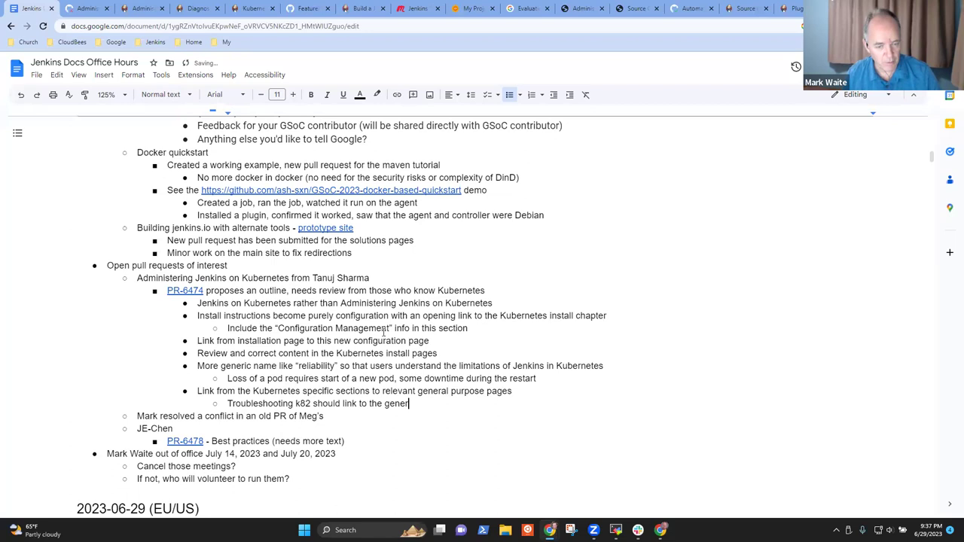
{"action": "type", "text": "al purpose page"}
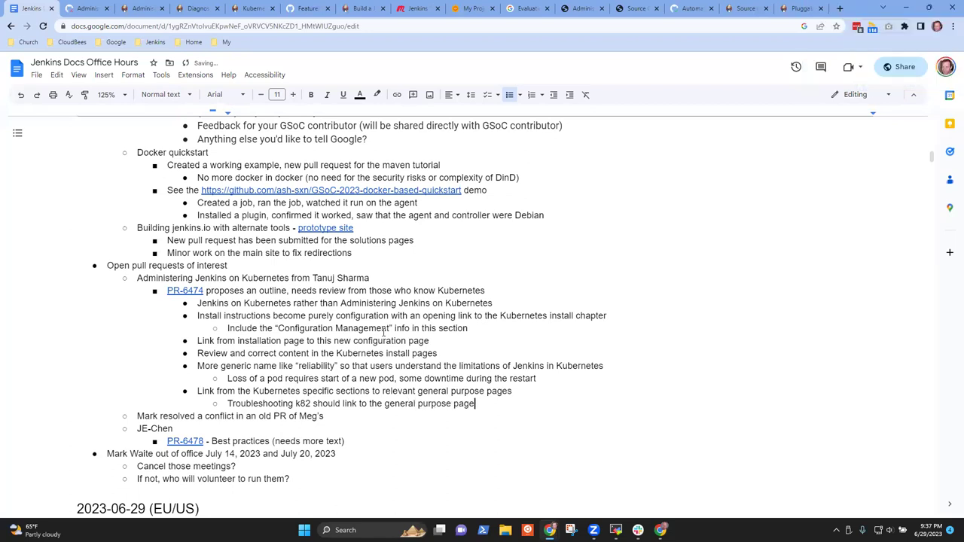
{"action": "type", "text": " a"}
{"action": "key", "text": "BackSpace"}
{"action": "type", "text": "in"}
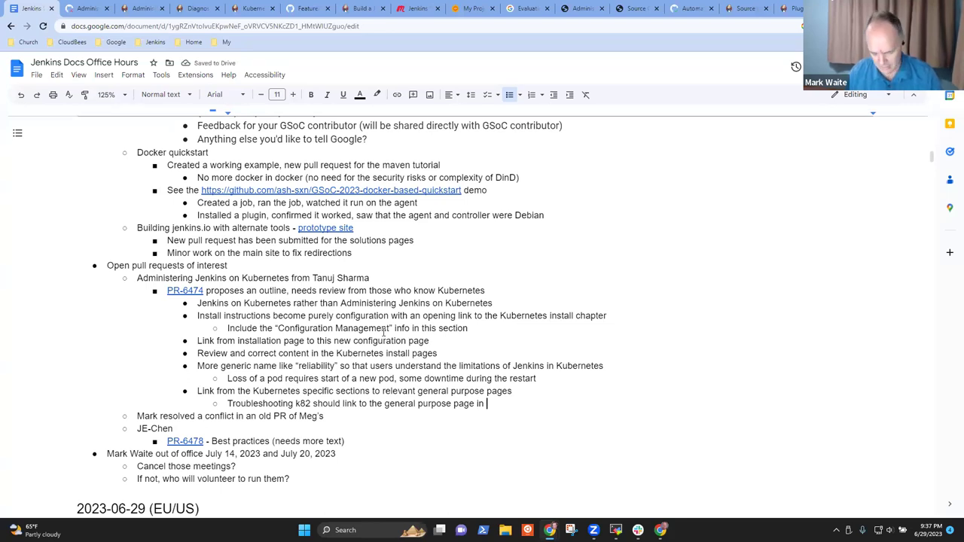
{"action": "type", "text": " addition to "}
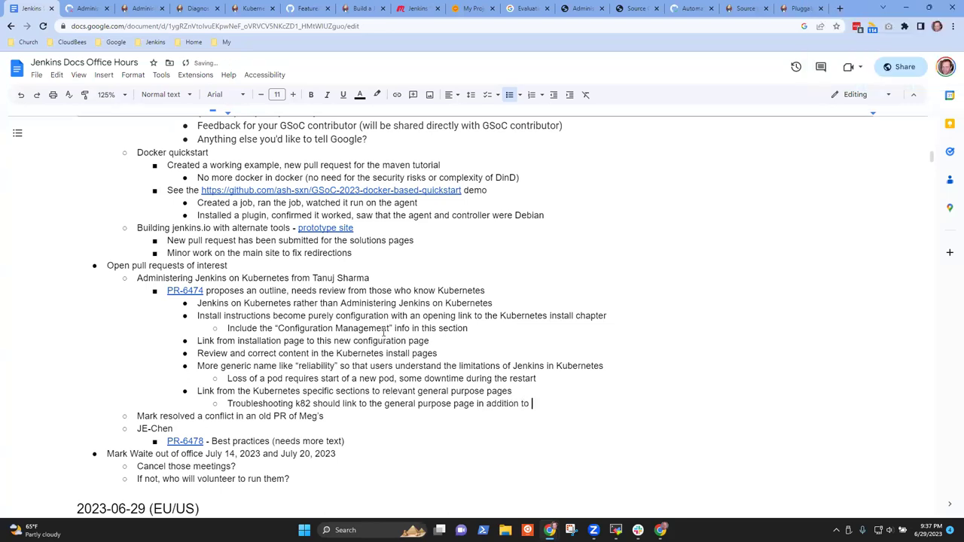
{"action": "type", "text": "Kubernetes specific information"}
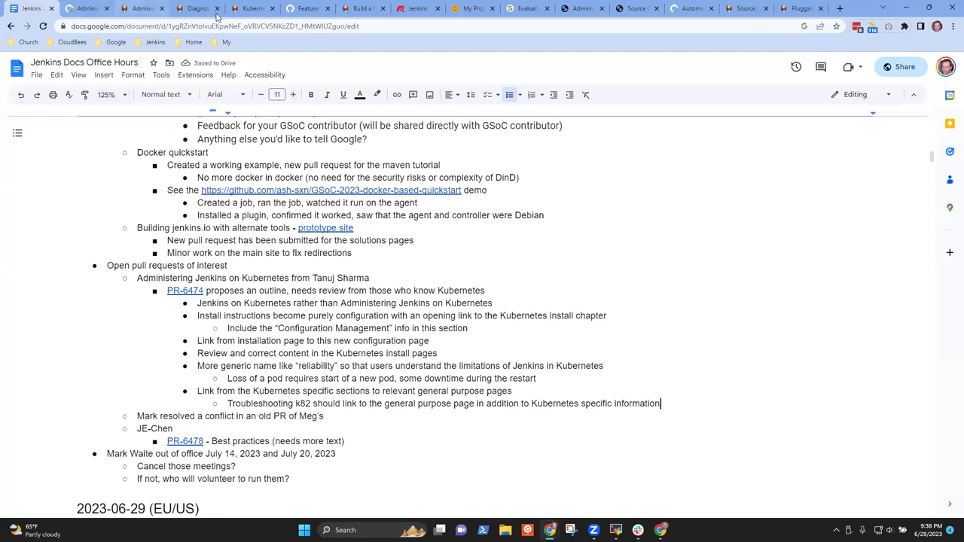
View the Kubernetes installation and Diagnosing Errors pages, and reach the Administering Jenkins on Kubernetes outline through the System Administration chapter
{"action": "left_click", "coordinate": [254, 9]}
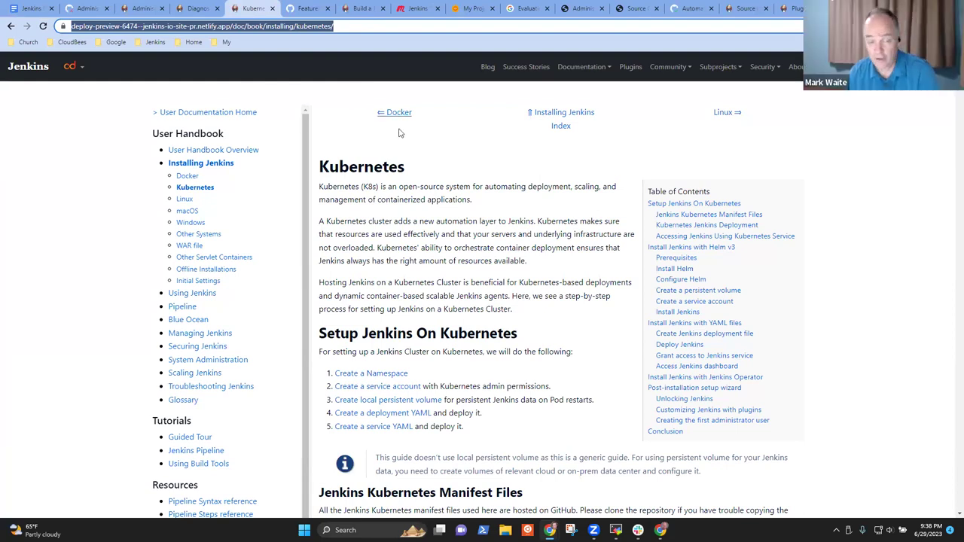
{"action": "left_click", "coordinate": [426, 150]}
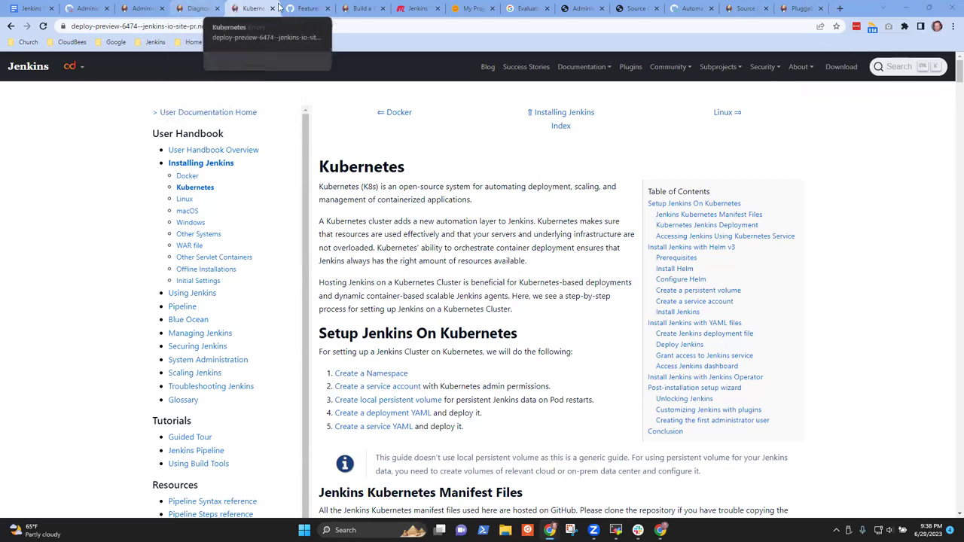
{"action": "left_click", "coordinate": [206, 10]}
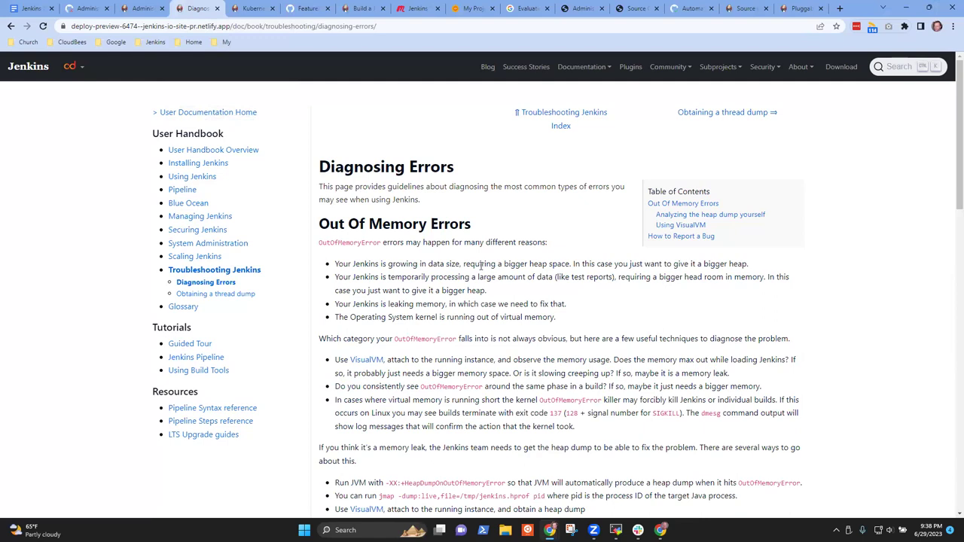
{"action": "left_click", "coordinate": [253, 9]}
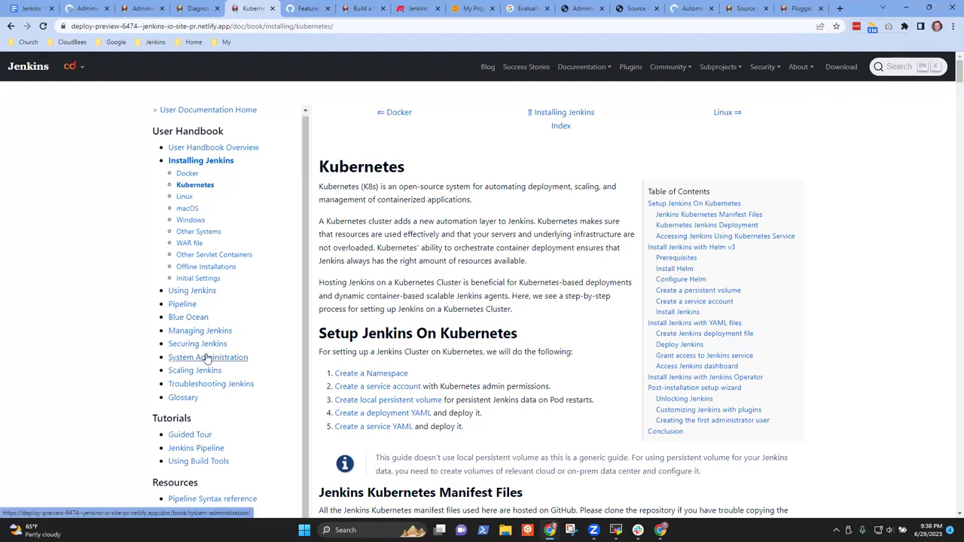
{"action": "left_click", "coordinate": [207, 357]}
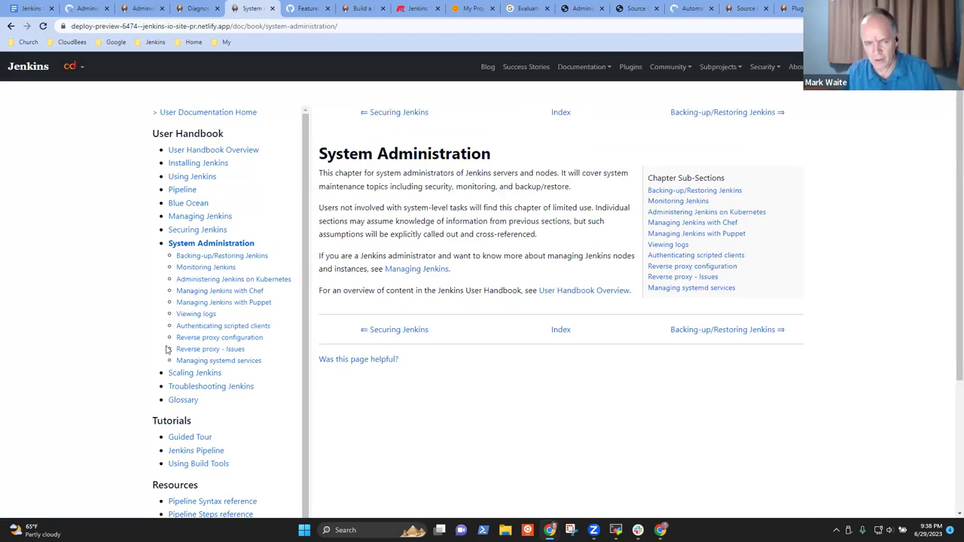
{"action": "left_click", "coordinate": [221, 280]}
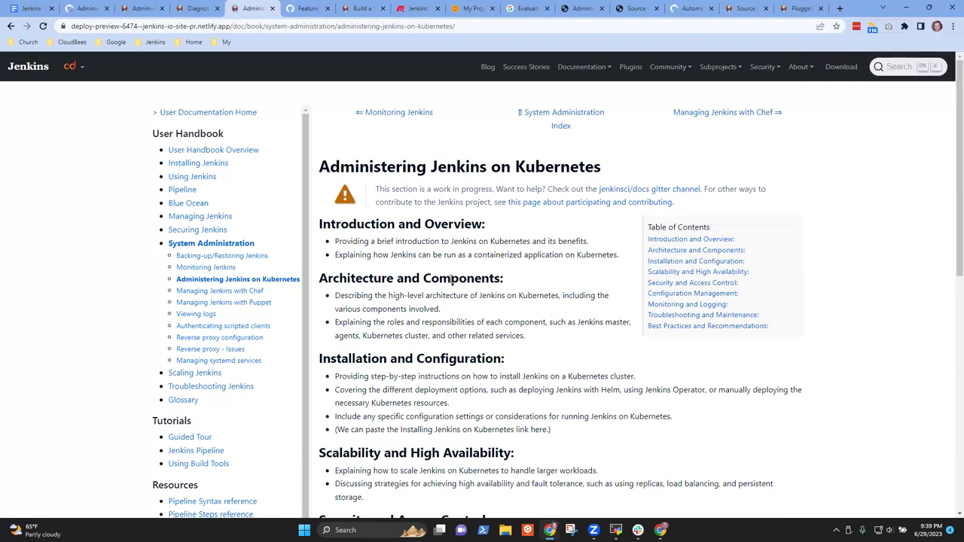
Examine the Diagnosing Errors page's "Out Of Memory Errors" guidance on VisualVM and heap dumps, and return to the Administering Jenkins on Kubernetes outline
{"action": "left_click", "coordinate": [197, 9]}
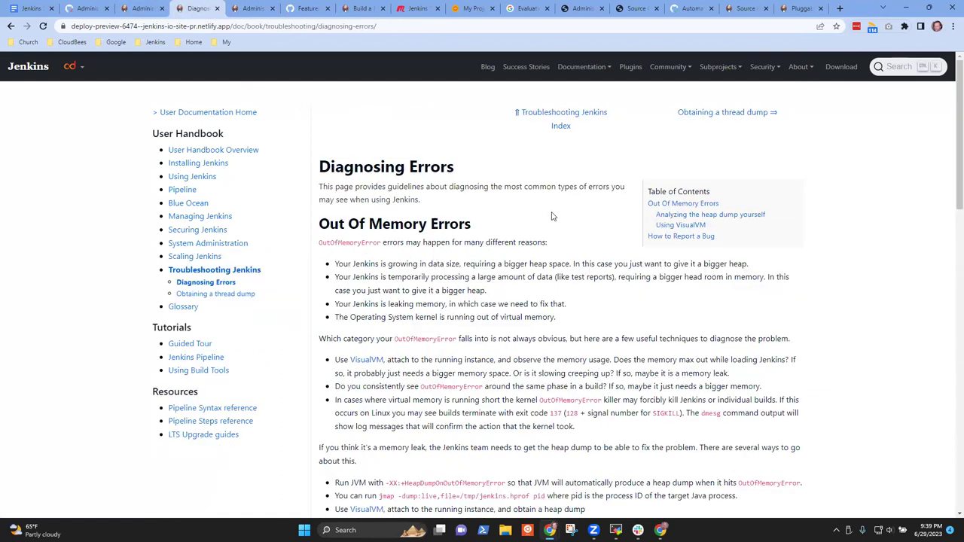
{"action": "scroll", "coordinate": [636, 227], "scroll_direction": "down", "scroll_amount": 2}
{"action": "scroll", "coordinate": [636, 228], "scroll_direction": "down", "scroll_amount": 2}
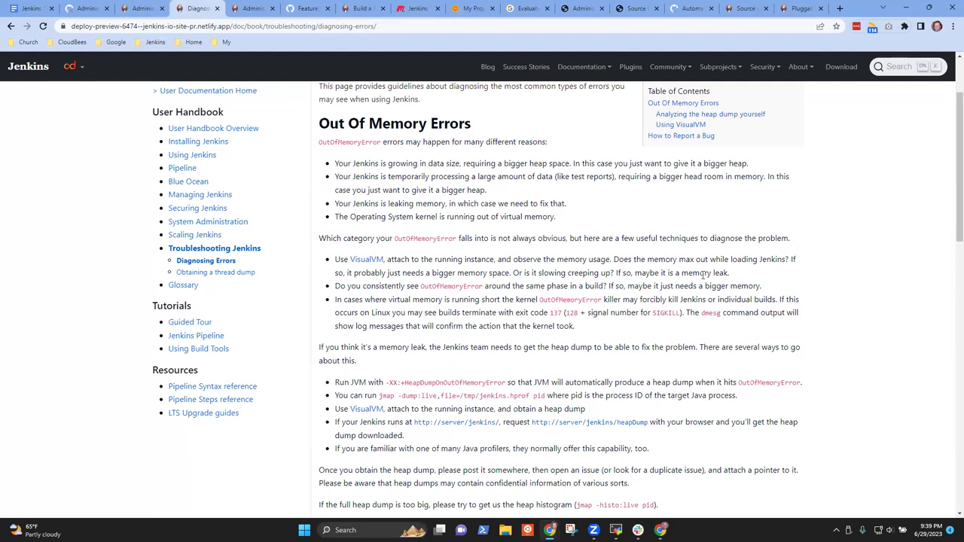
{"action": "left_click_drag", "start_coordinate": [737, 279], "coordinate": [335, 260]}
{"action": "left_click", "coordinate": [796, 273]}
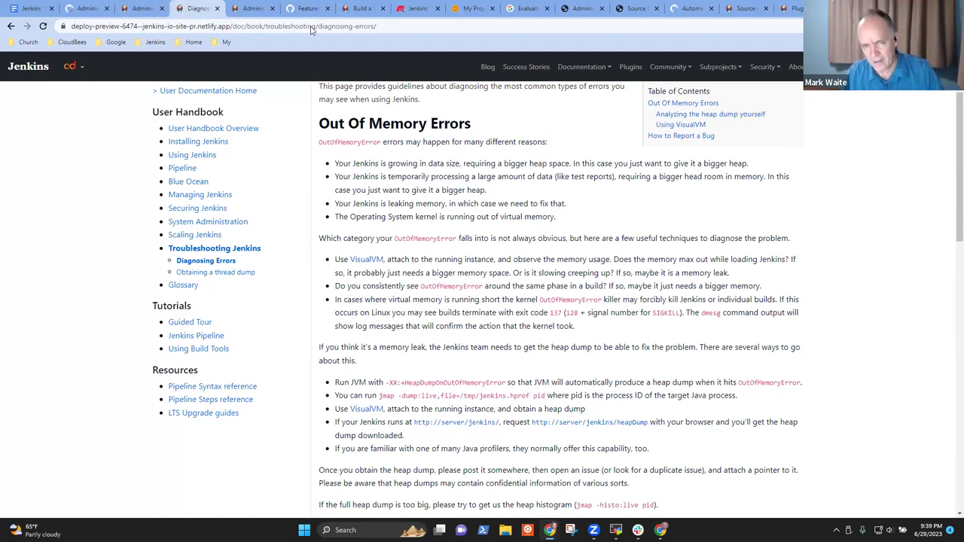
{"action": "double_click", "coordinate": [333, 124]}
{"action": "left_click_drag", "start_coordinate": [332, 123], "coordinate": [450, 134]}
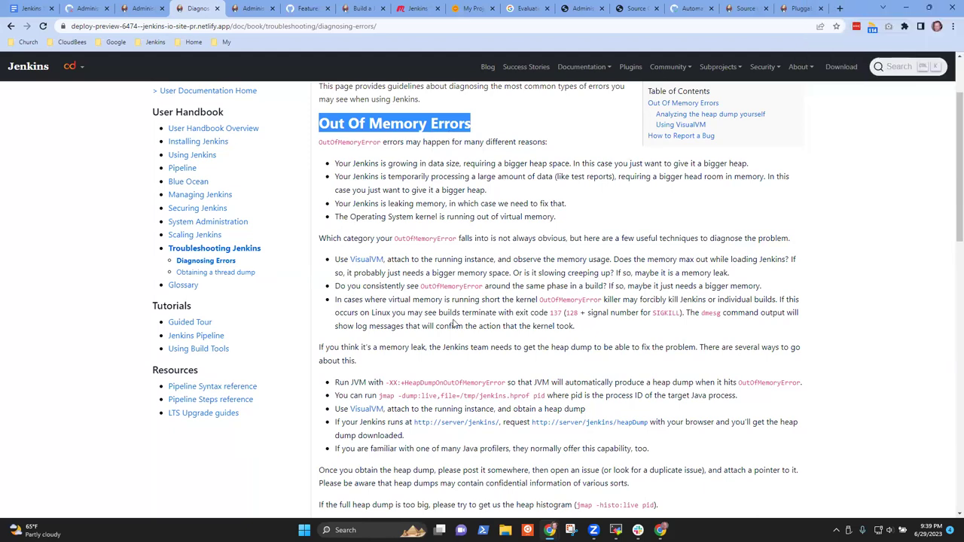
{"action": "scroll", "coordinate": [455, 325], "scroll_direction": "down", "scroll_amount": 1}
{"action": "scroll", "coordinate": [455, 325], "scroll_direction": "down", "scroll_amount": 4}
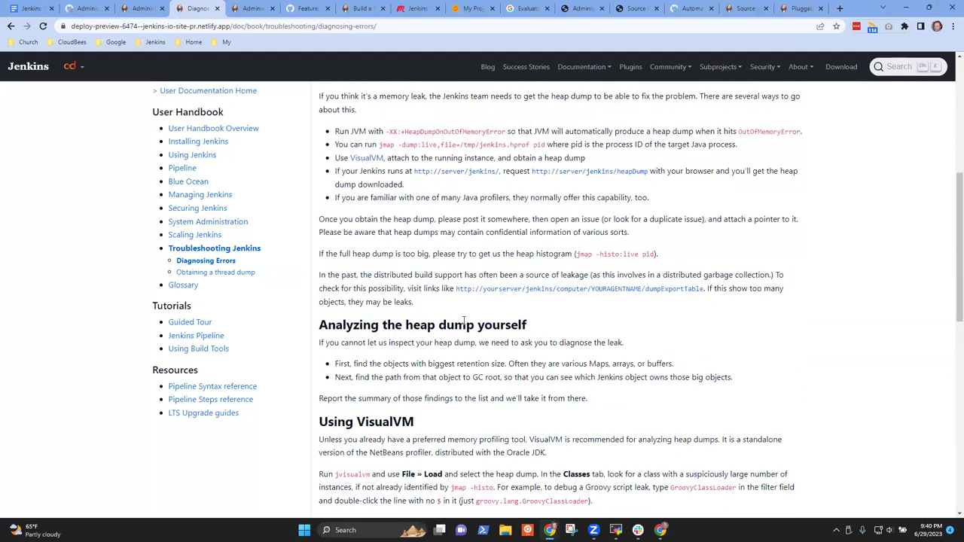
{"action": "scroll", "coordinate": [465, 320], "scroll_direction": "up", "scroll_amount": 3}
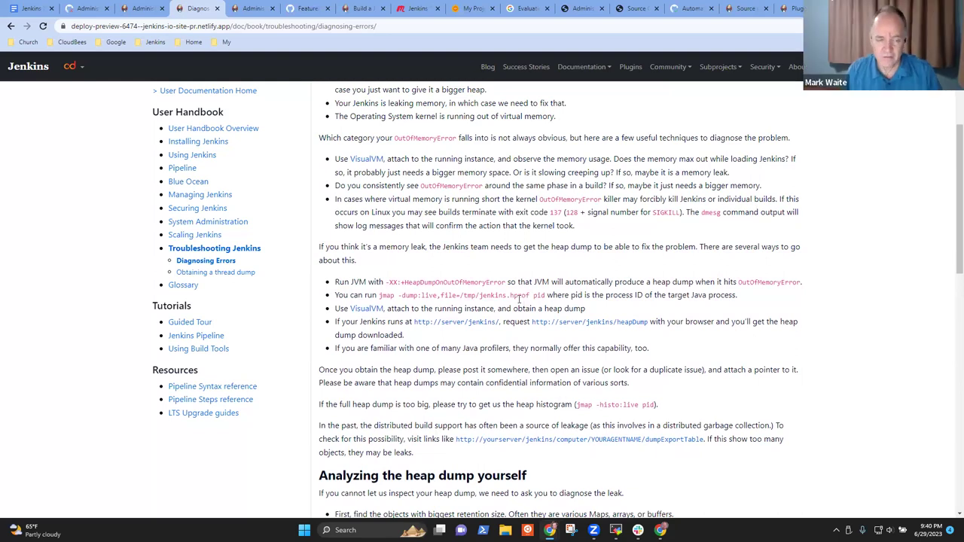
{"action": "scroll", "coordinate": [443, 321], "scroll_direction": "up", "scroll_amount": 3}
{"action": "left_click", "coordinate": [442, 321]}
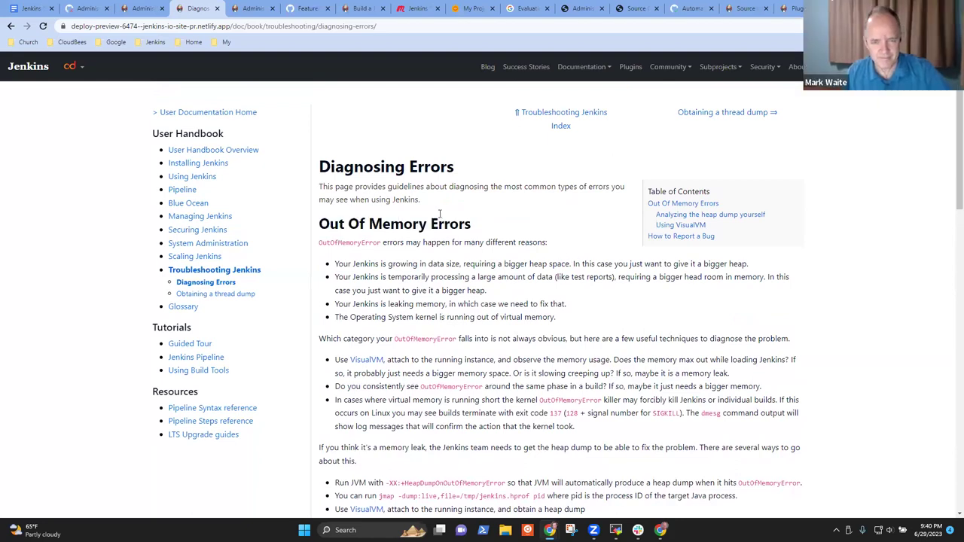
{"action": "left_click", "coordinate": [483, 224]}
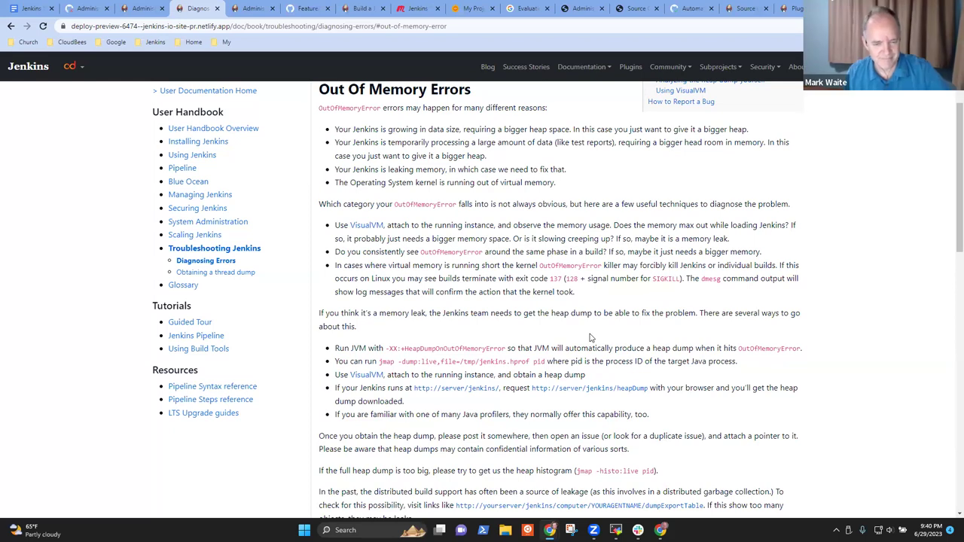
{"action": "left_click", "coordinate": [143, 9]}
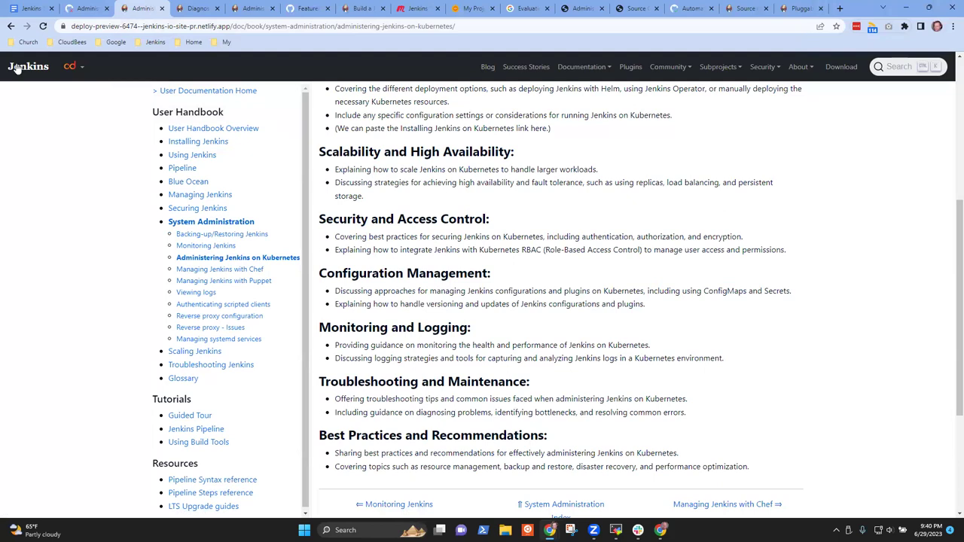
In the Jenkins Docs Office Hours notes, correct "k82" to "k8s" in the troubleshooting sub-bullet
{"action": "left_click", "coordinate": [28, 8]}
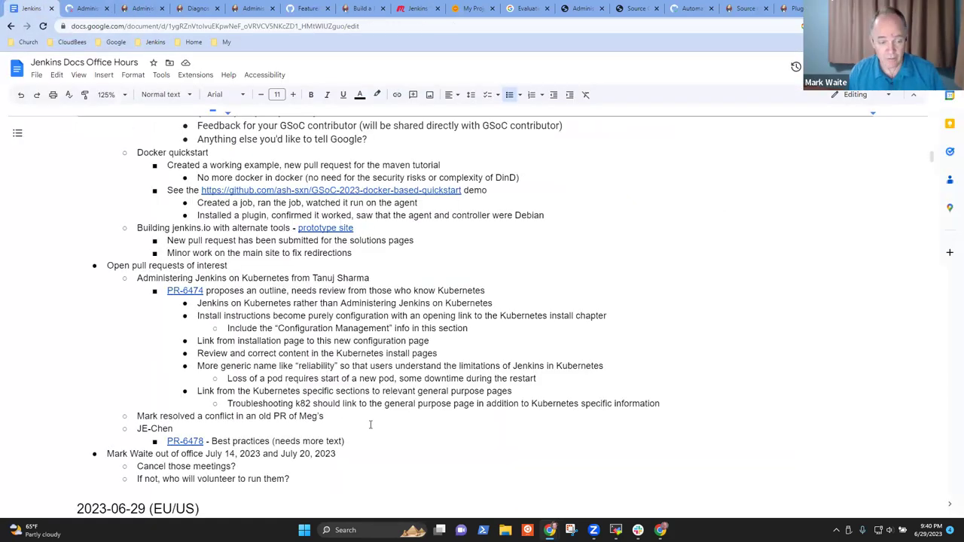
{"action": "key", "text": "ctrl+Right"}
{"action": "key", "text": "ctrl+Right"}
{"action": "key", "text": "Left"}
{"action": "key", "text": "BackSpace"}
{"action": "type", "text": "s"}
Add a PR-6474 bullet reading "Invite reviewers to compare existing content and k8s content for improvements in both places"
{"action": "key", "text": "End"}
{"action": "key", "text": "Return"}
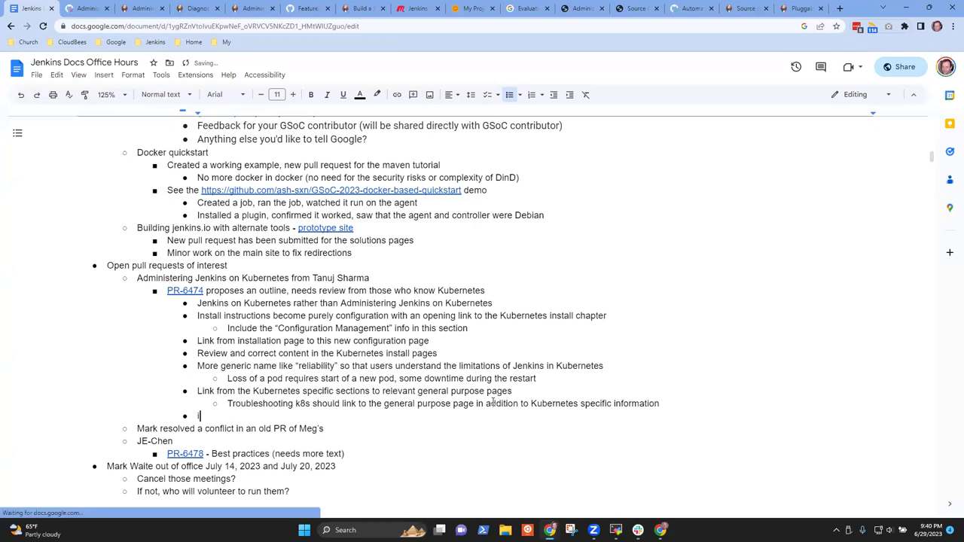
{"action": "type", "text": "iNVITE"}
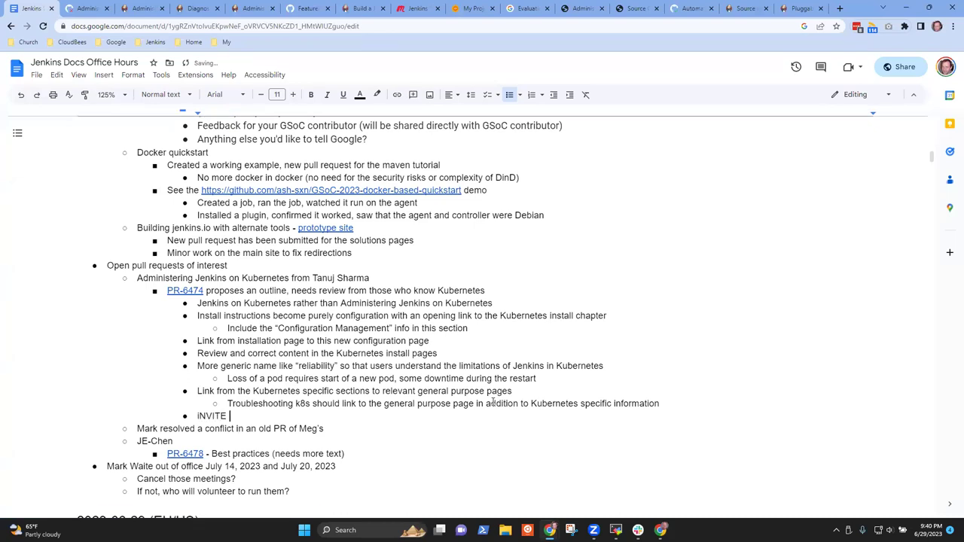
{"action": "key", "text": "shift+Home"}
{"action": "type", "text": "I"}
{"action": "key", "text": "ctrl+BackSpace"}
{"action": "type", "text": "reviewers to "}
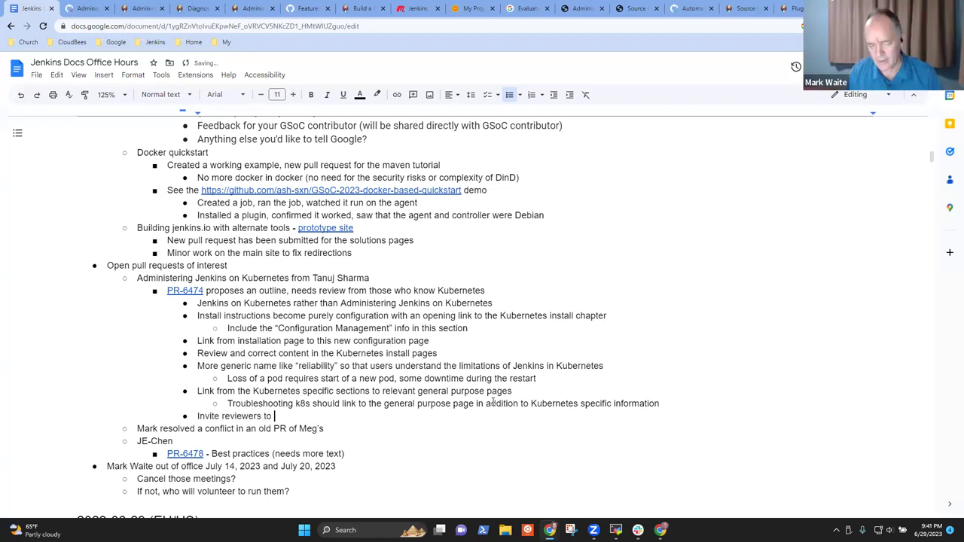
{"action": "type", "text": "compare "}
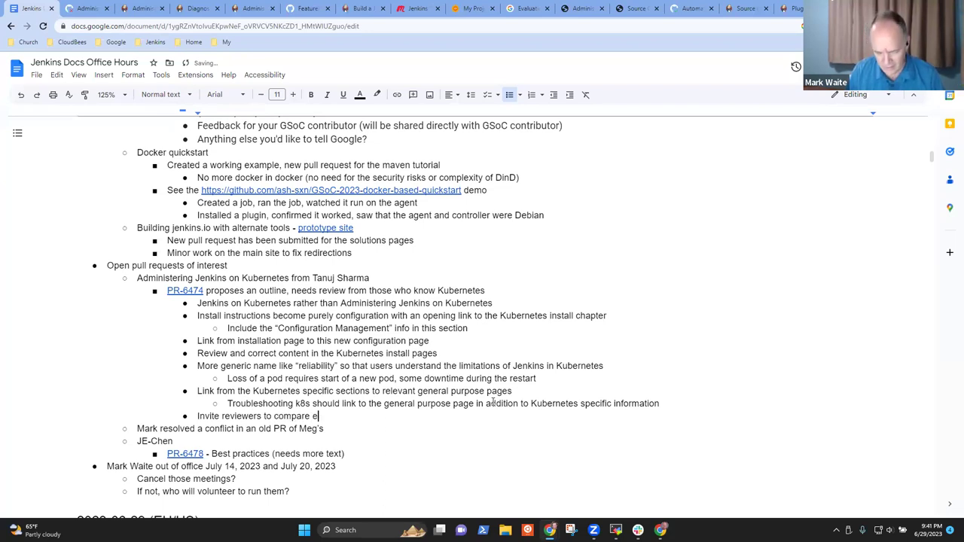
{"action": "type", "text": "existing content and k"}
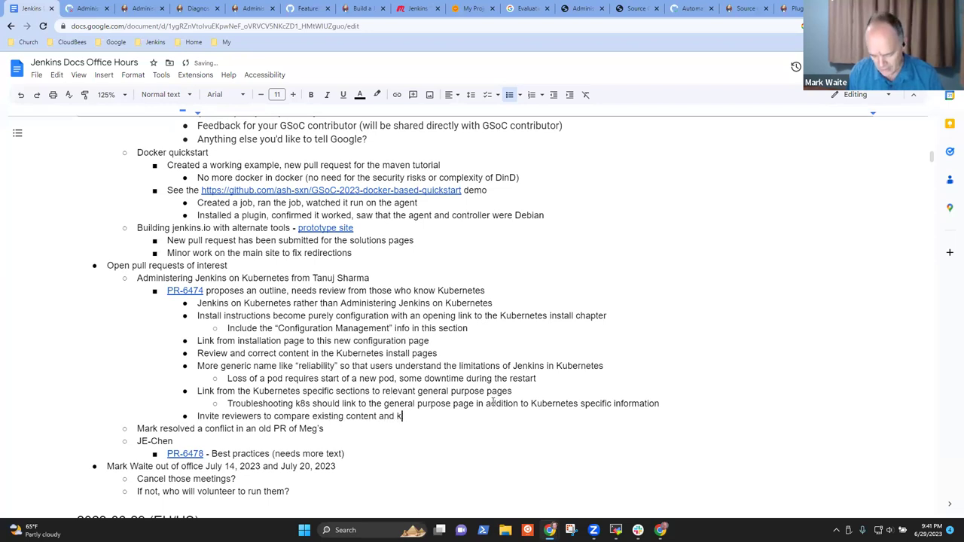
{"action": "type", "text": "8s content fo"}
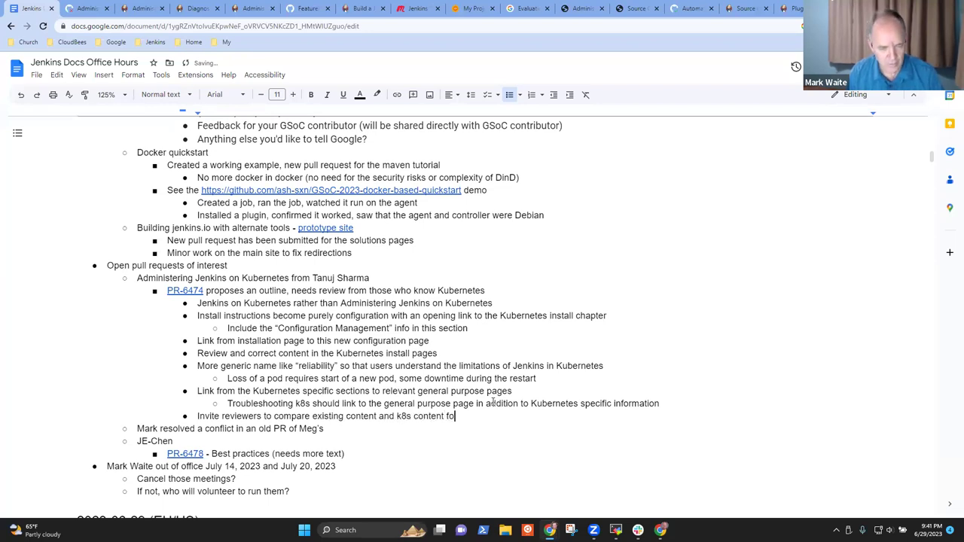
{"action": "type", "text": "r improvements"}
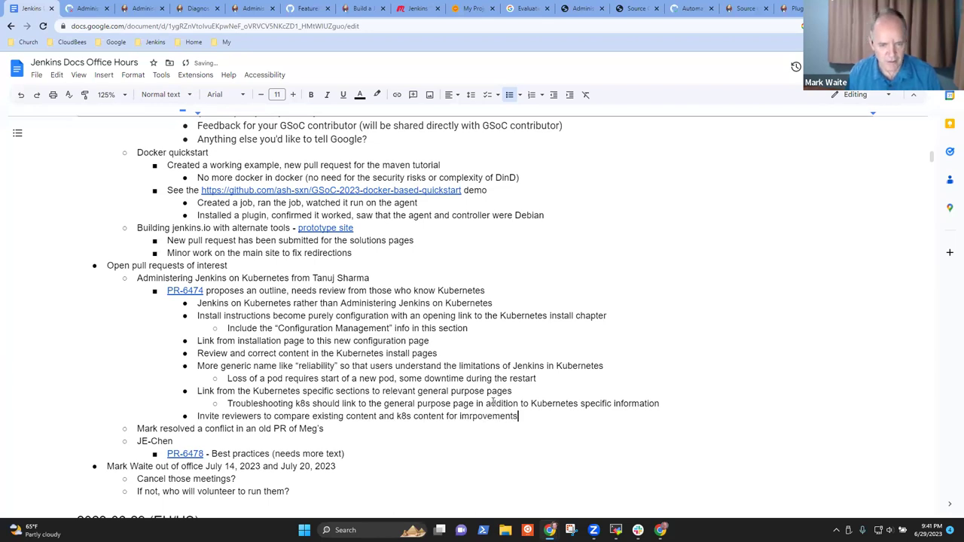
{"action": "type", "text": " in both"}
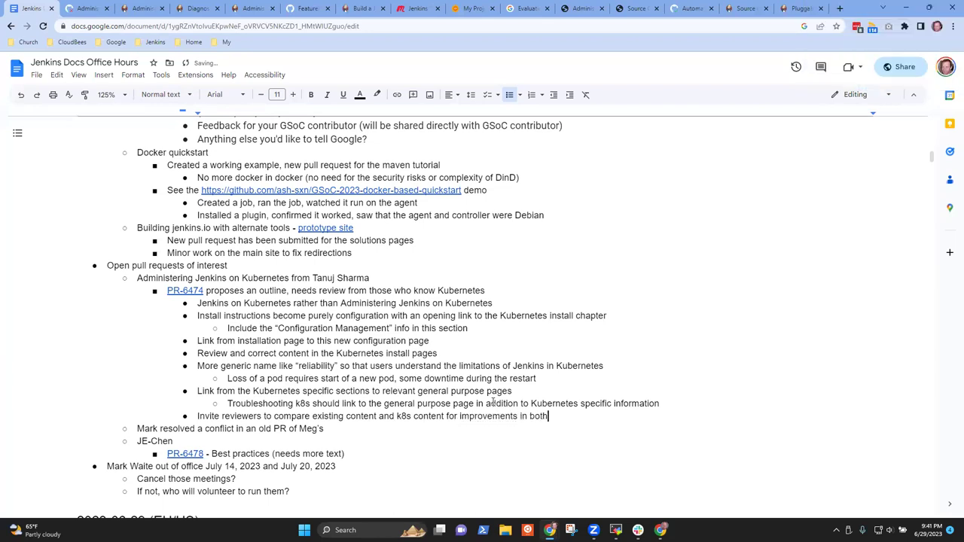
{"action": "type", "text": " placesx"}
Look through the reviewer's suggested changes in the pull request 6474 conversation and return to the meeting notes
{"action": "left_click", "coordinate": [145, 8]}
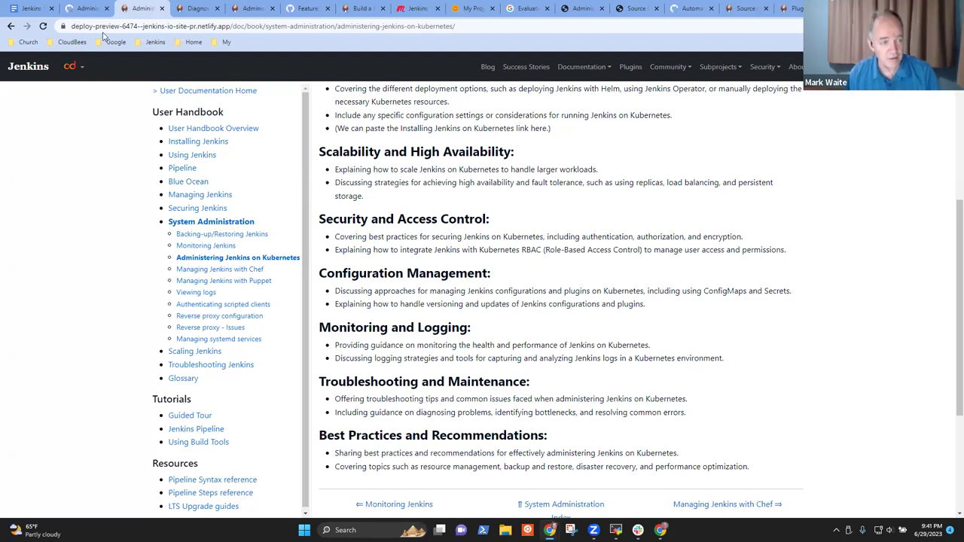
{"action": "left_click", "coordinate": [80, 10]}
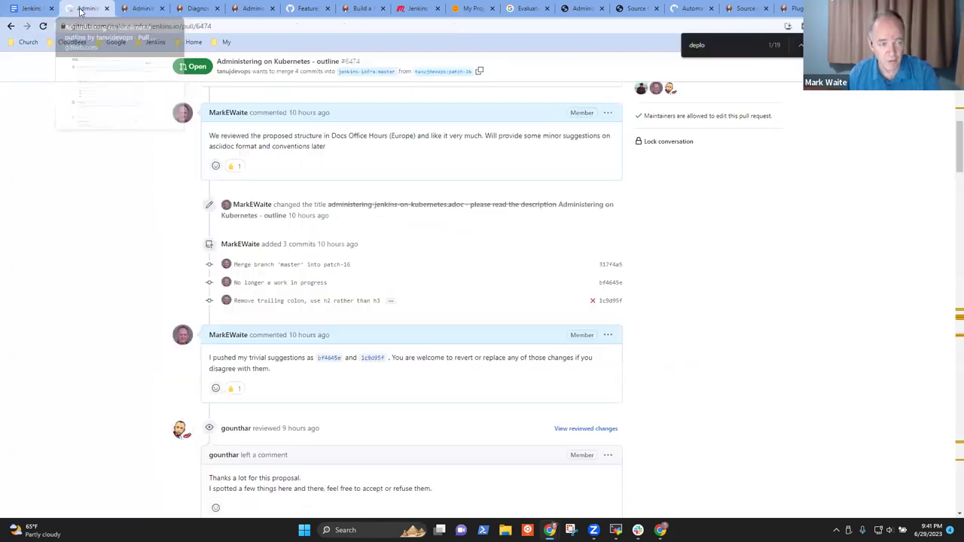
{"action": "scroll", "coordinate": [371, 323], "scroll_direction": "down", "scroll_amount": 5}
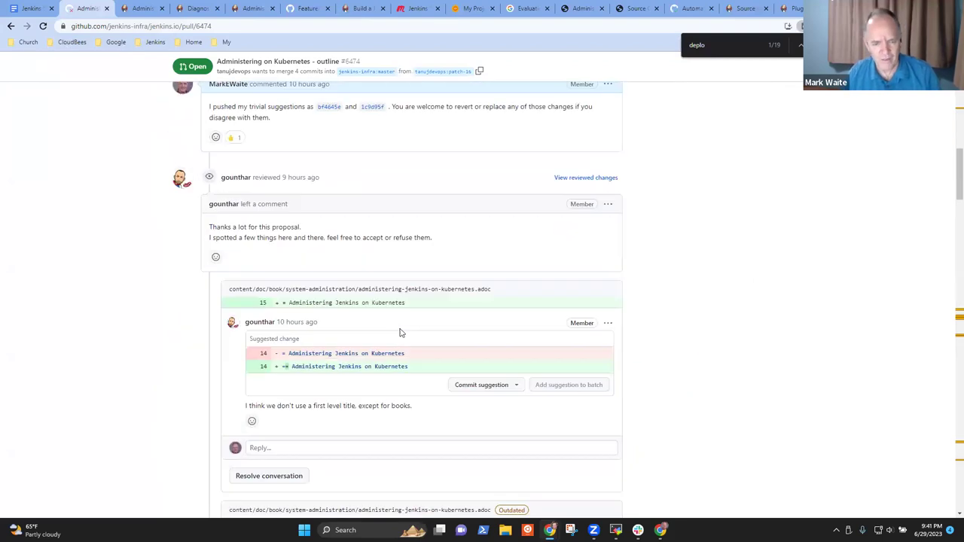
{"action": "scroll", "coordinate": [404, 339], "scroll_direction": "down", "scroll_amount": 1}
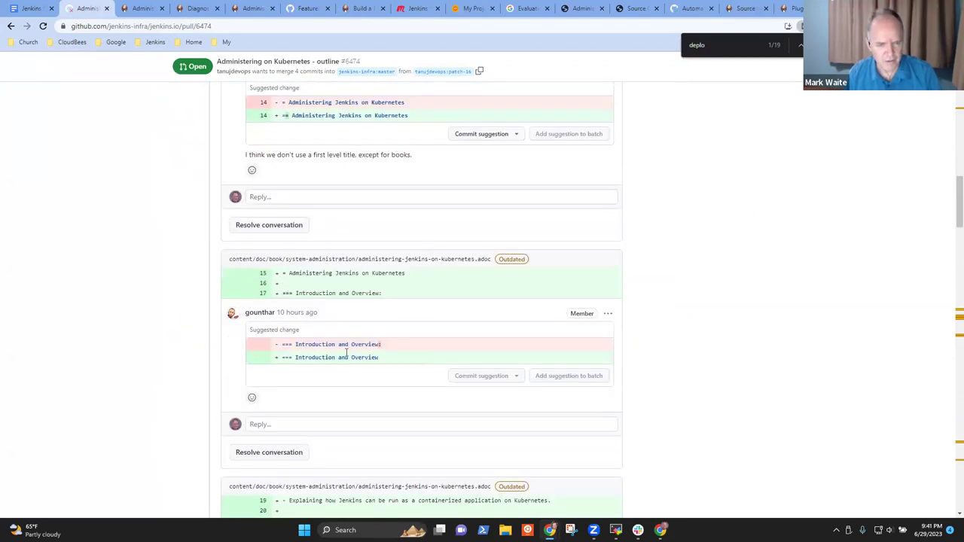
{"action": "scroll", "coordinate": [406, 373], "scroll_direction": "down", "scroll_amount": 5}
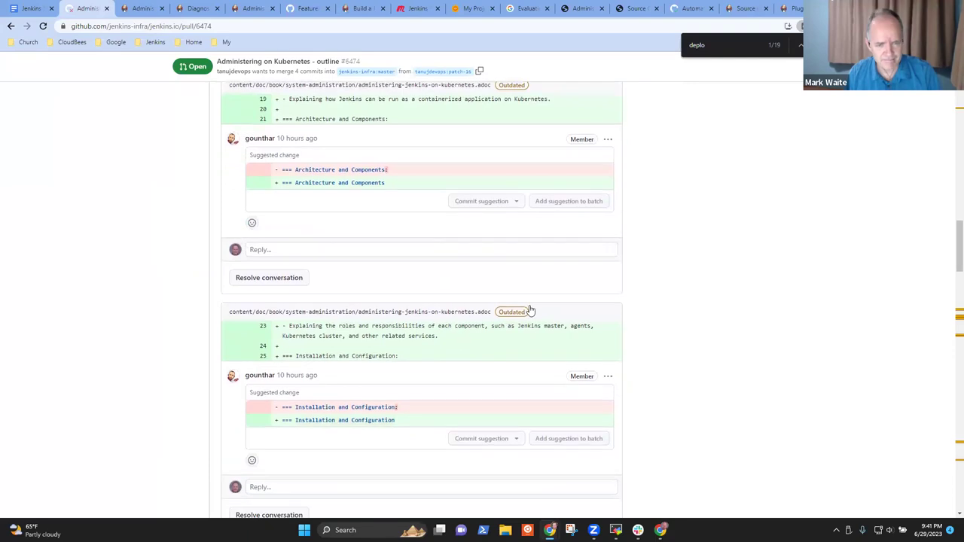
{"action": "left_click", "coordinate": [38, 11]}
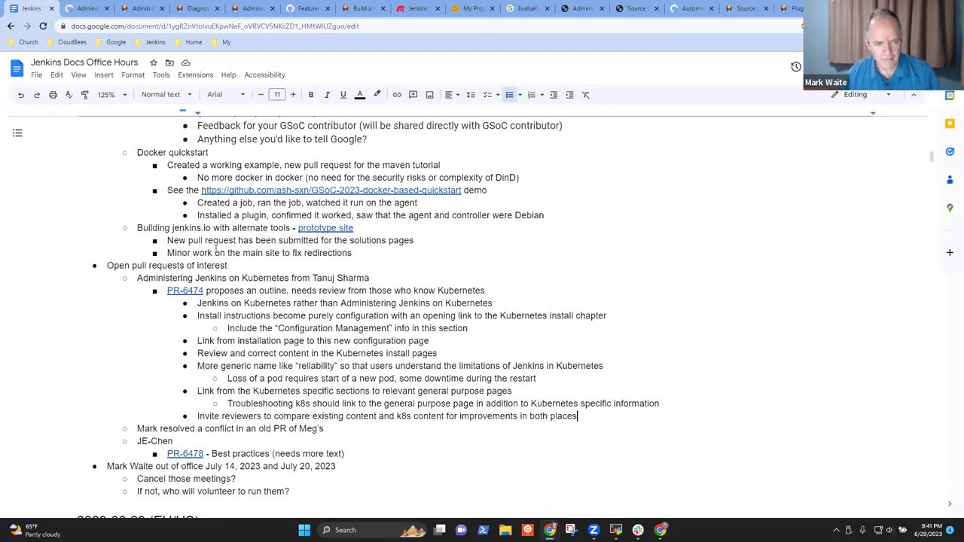
Go over the "Open pull requests of interest" section and open the linked best practices pull request PR-6478
{"action": "scroll", "coordinate": [203, 241], "scroll_direction": "down", "scroll_amount": 2}
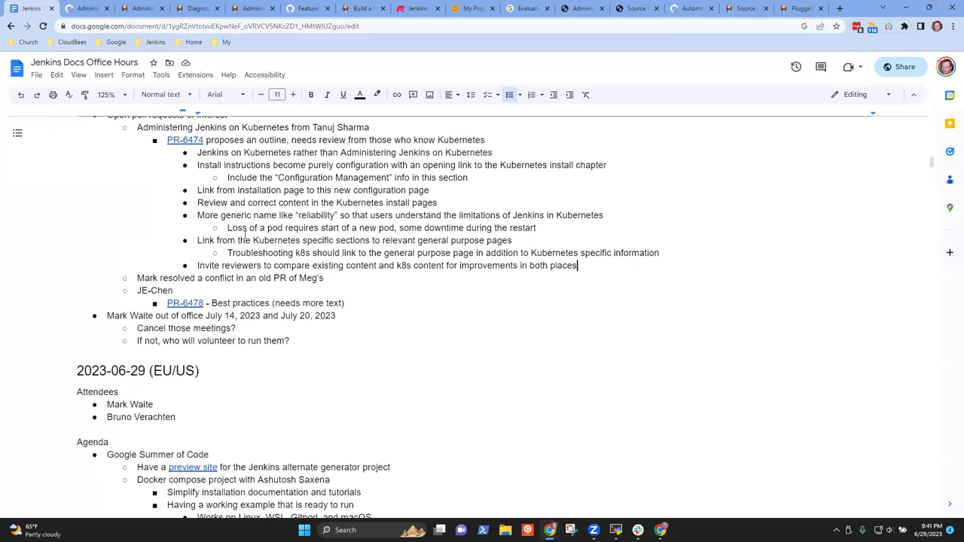
{"action": "scroll", "coordinate": [244, 236], "scroll_direction": "up", "scroll_amount": 3}
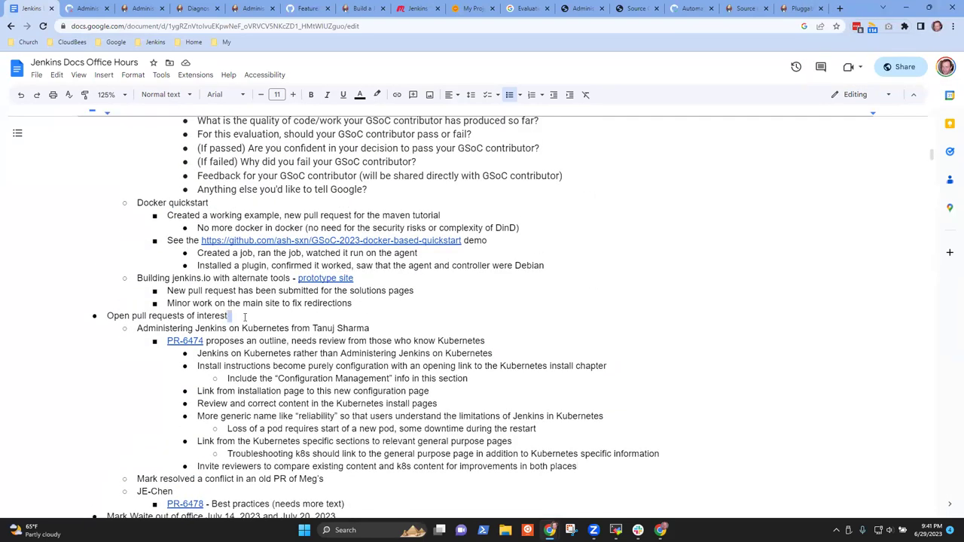
{"action": "left_click", "coordinate": [244, 317], "text": "shift"}
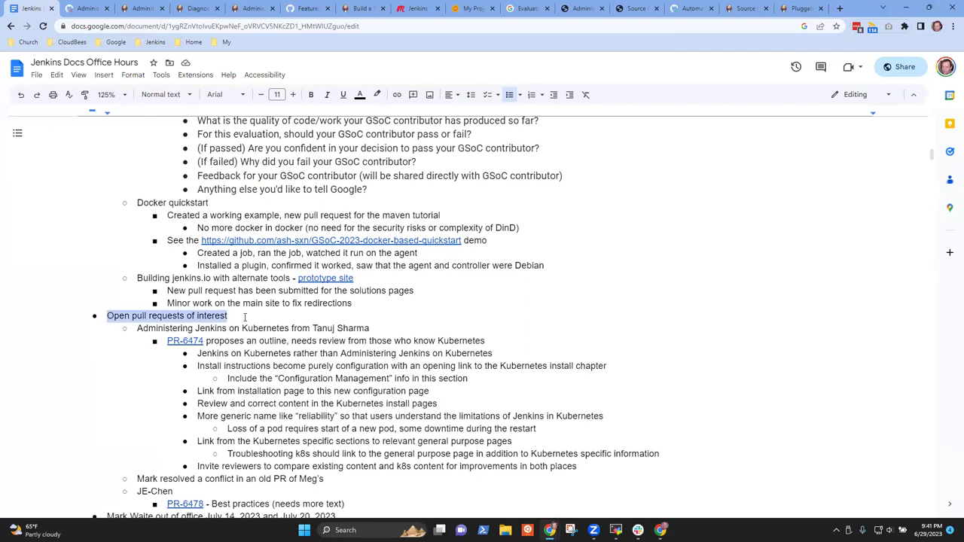
{"action": "key", "text": "Down"}
{"action": "key", "text": "Down"}
{"action": "key", "text": "Down"}
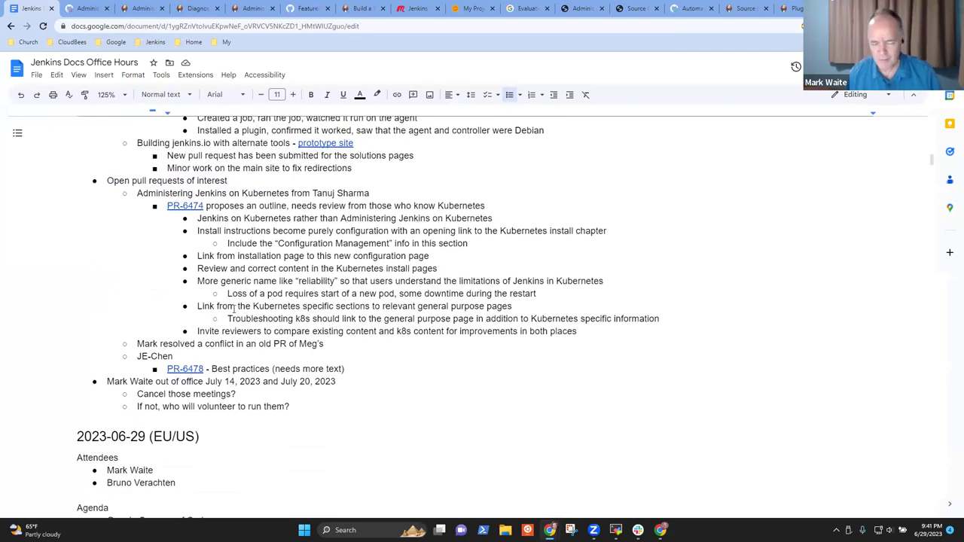
{"action": "left_click", "coordinate": [199, 368]}
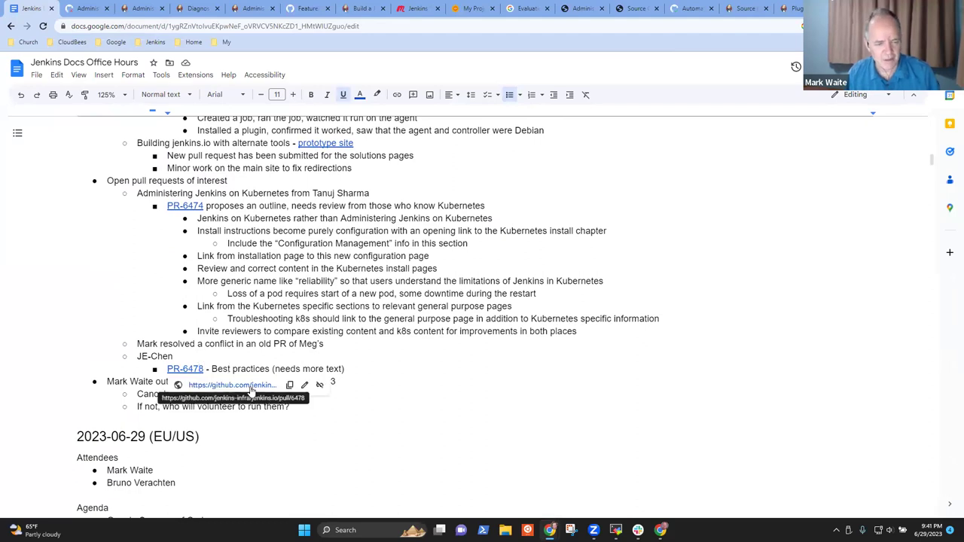
{"action": "left_click", "coordinate": [257, 382]}
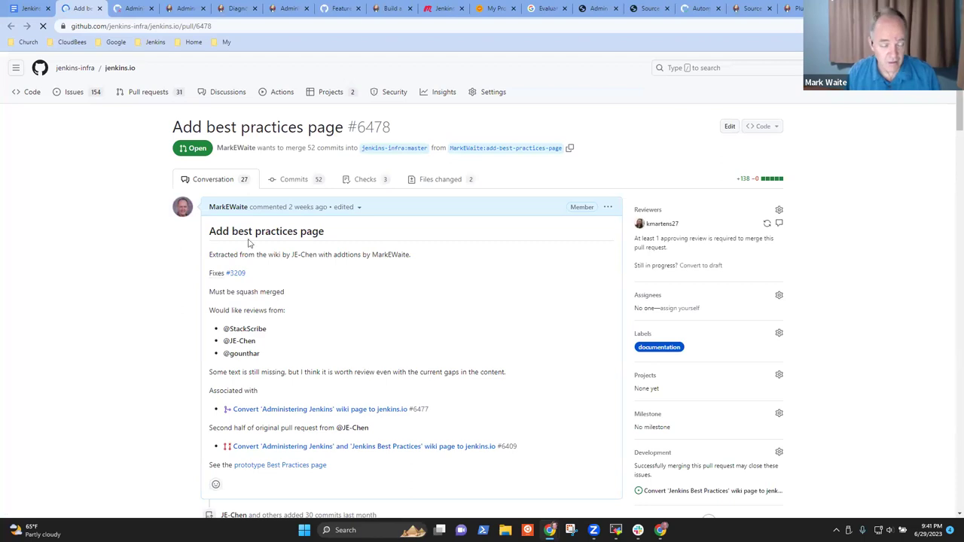
Examine the commits, review comments and merge status of the best practices pull request, and return to the meeting notes
{"action": "scroll", "coordinate": [291, 301], "scroll_direction": "down", "scroll_amount": 15}
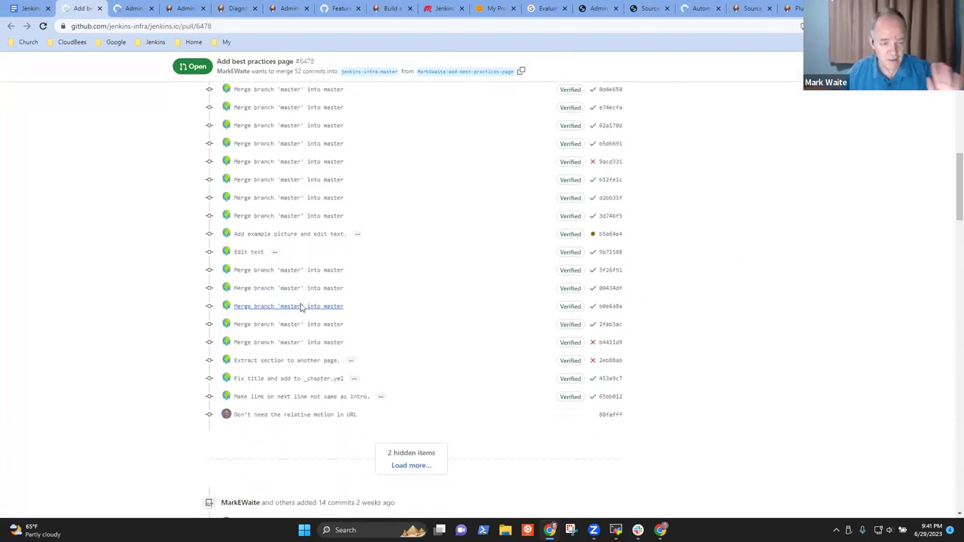
{"action": "scroll", "coordinate": [303, 308], "scroll_direction": "down", "scroll_amount": 10}
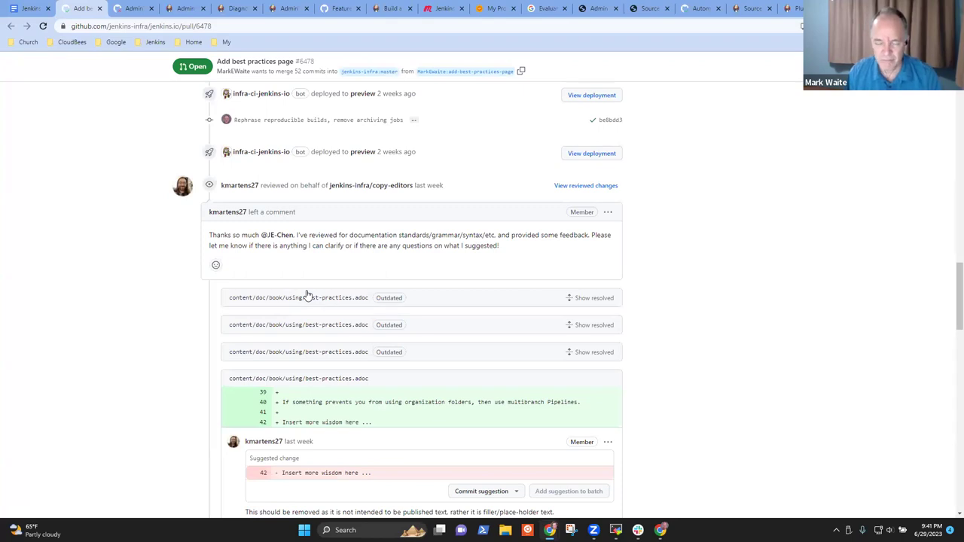
{"action": "scroll", "coordinate": [387, 344], "scroll_direction": "down", "scroll_amount": 10}
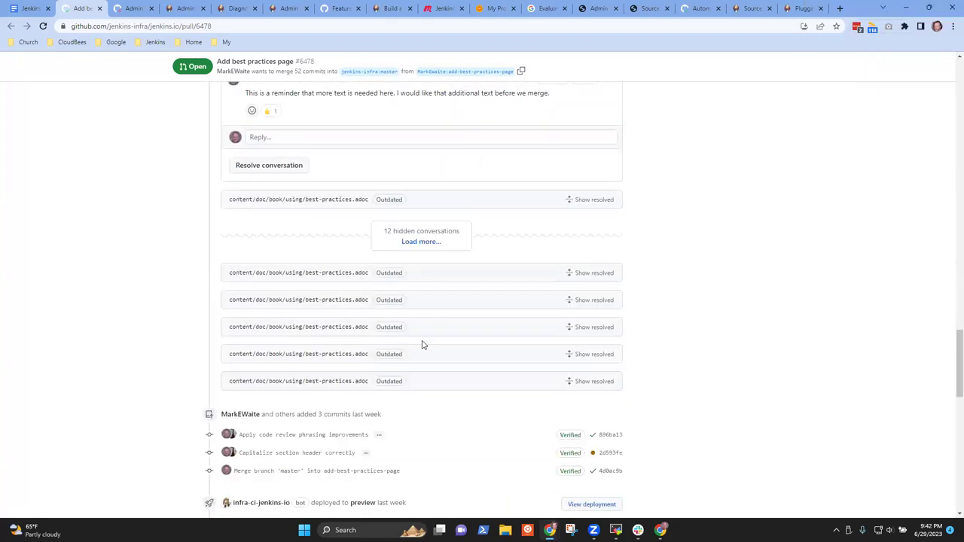
{"action": "scroll", "coordinate": [431, 341], "scroll_direction": "down", "scroll_amount": 4}
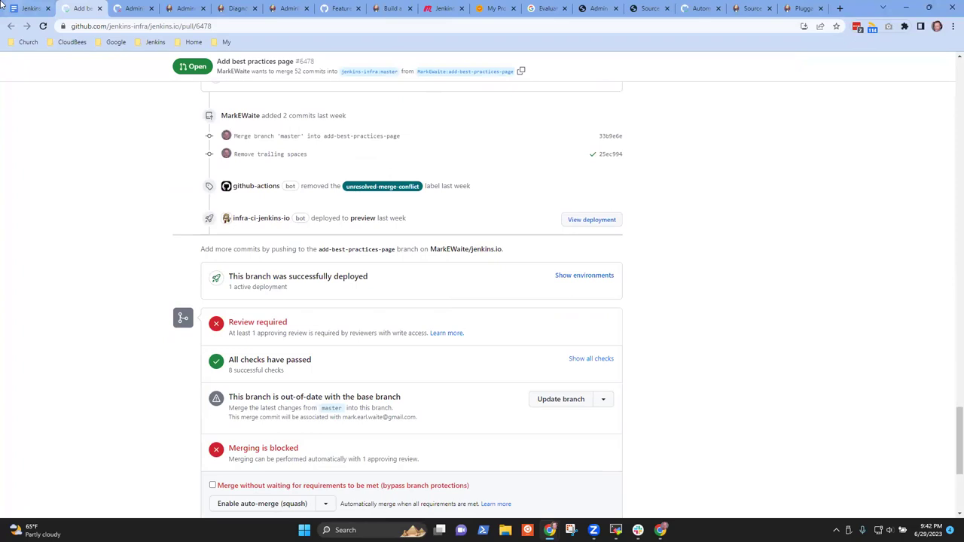
{"action": "left_click", "coordinate": [29, 8]}
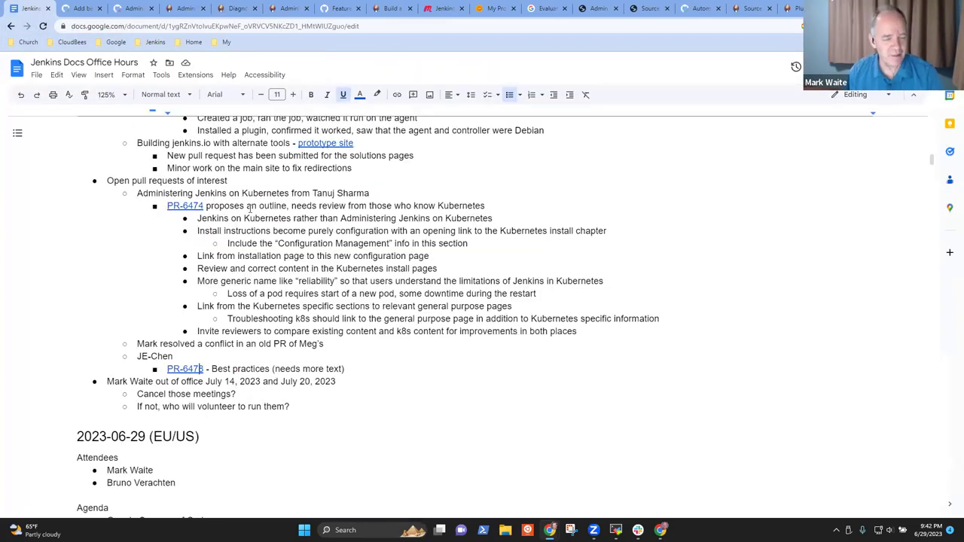
Highlight the out-of-office bullet for July 14, 2023 and July 20, 2023 in the meeting notes
{"action": "left_click", "coordinate": [221, 393]}
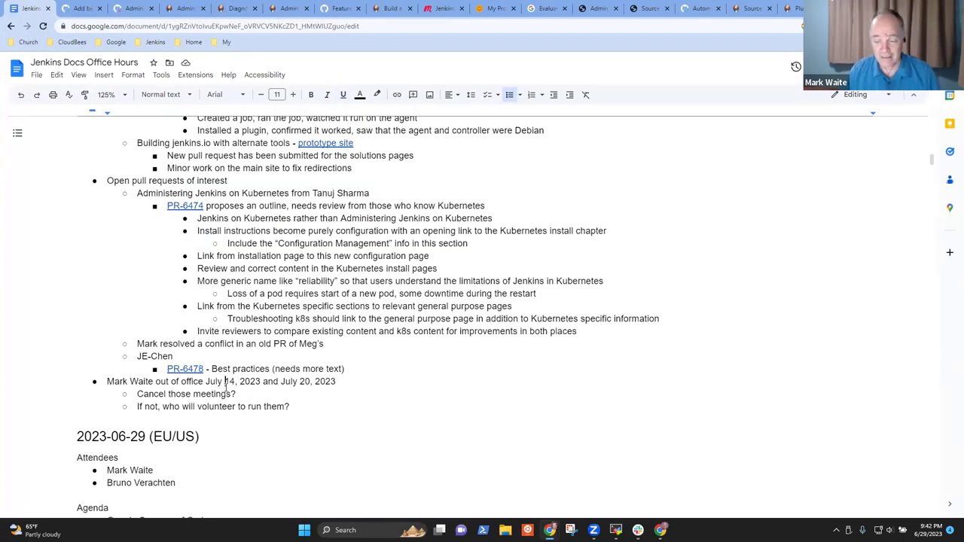
{"action": "key", "text": "Left"}
{"action": "key", "text": "Left"}
{"action": "key", "text": "Left"}
{"action": "key", "text": "Left"}
{"action": "key", "text": "Left"}
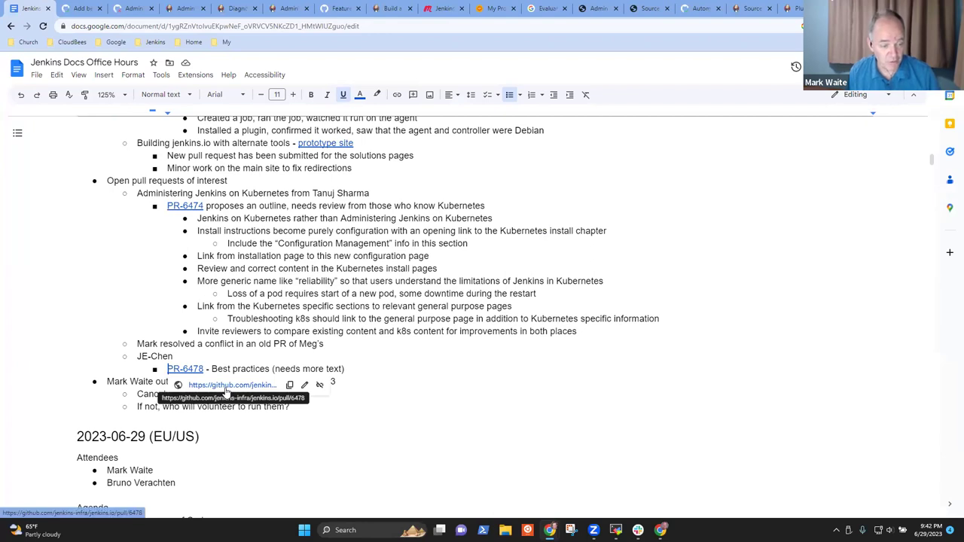
{"action": "key", "text": "Down"}
{"action": "key", "text": "Home"}
{"action": "key", "text": "shift+End"}
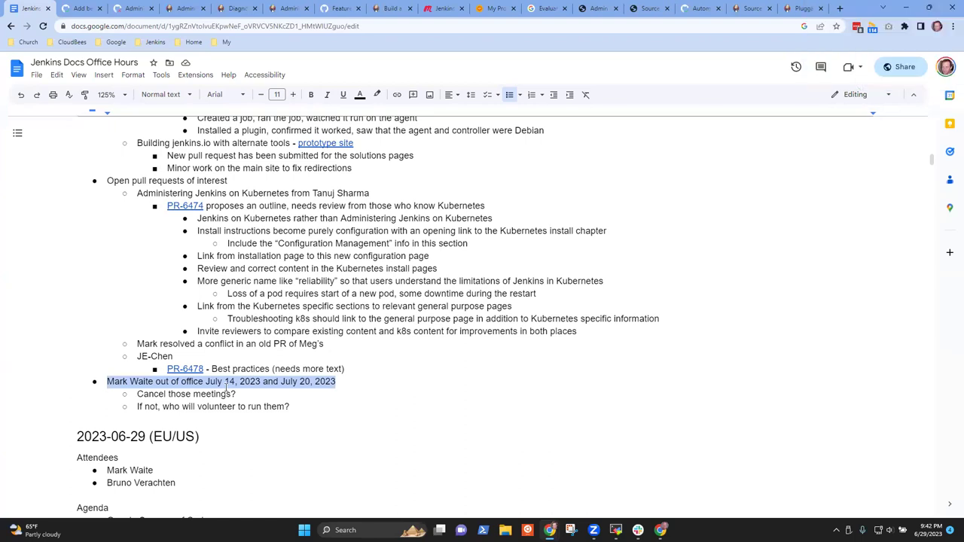
Add a sub-bullet reading "Plan to skip" at the end of the out-of-office item
{"action": "key", "text": "Down"}
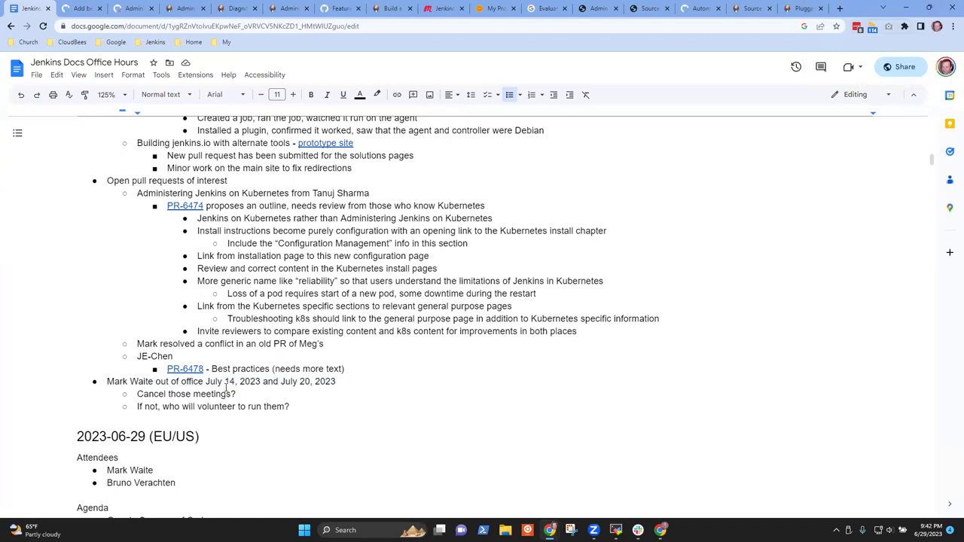
{"action": "key", "text": "Return"}
{"action": "type", "text": "Propos"}
{"action": "key", "text": "ctrl+BackSpace"}
{"action": "type", "text": "Plan to skip"}
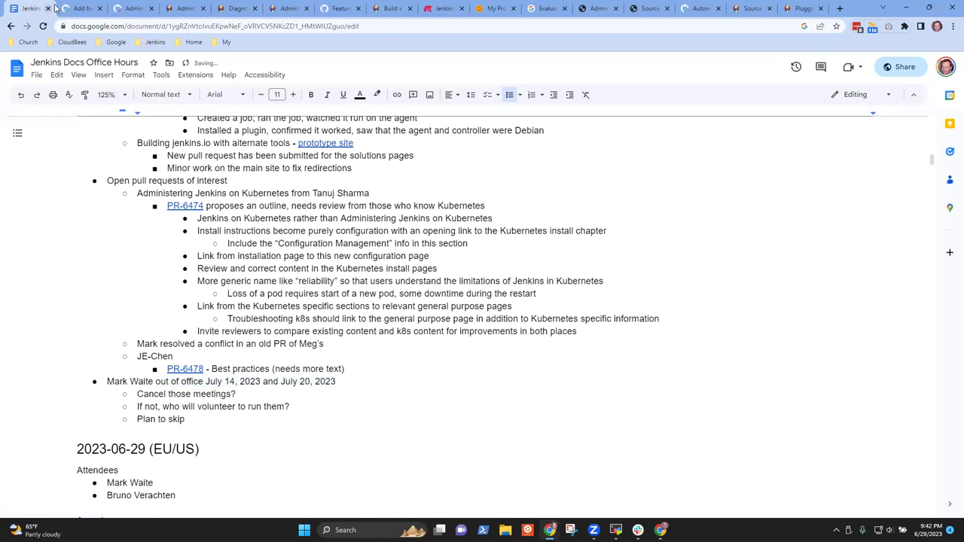
From the jenkins.io repository's open pull requests, open "[WIP] Describe "System Configuration" fields - draft"
{"action": "left_click", "coordinate": [78, 8]}
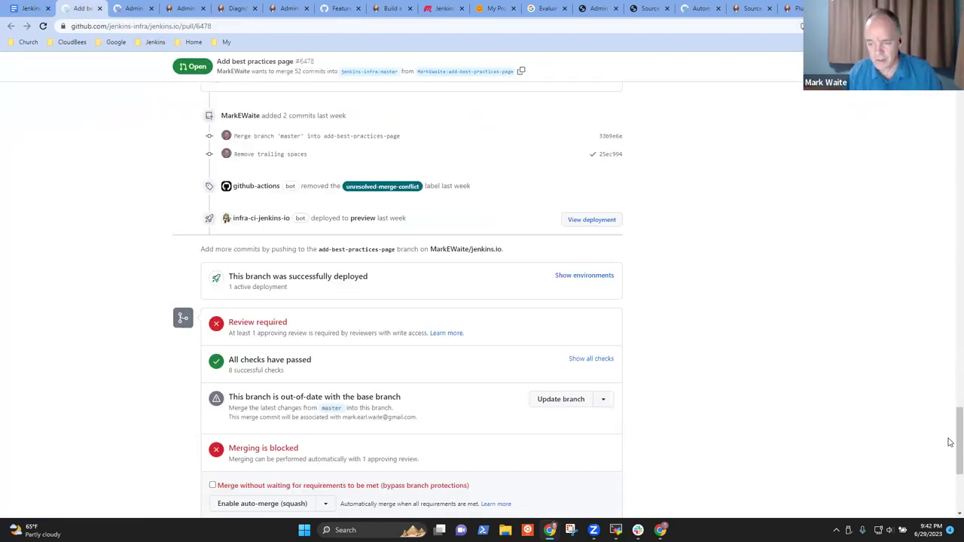
{"action": "left_click_drag", "start_coordinate": [956, 439], "coordinate": [953, 113]}
{"action": "left_click", "coordinate": [166, 97]}
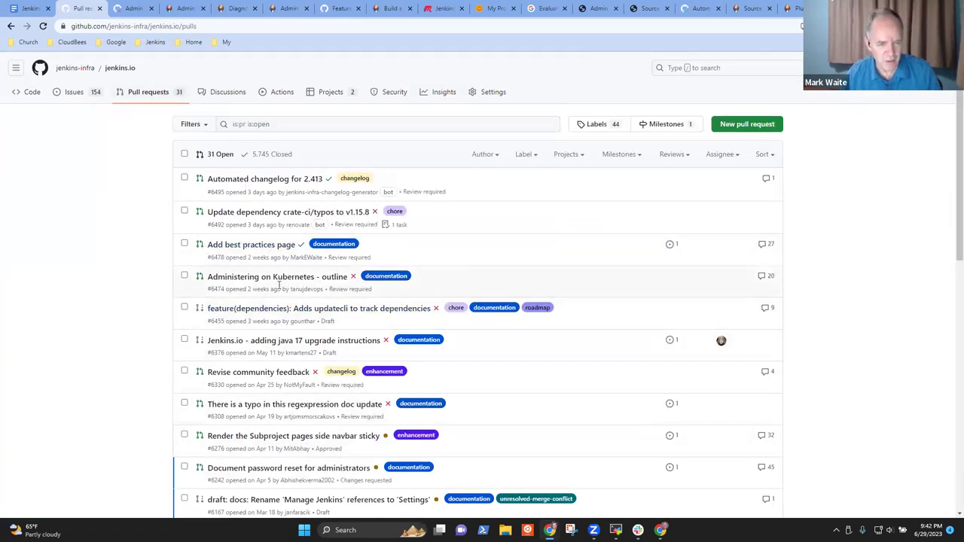
{"action": "scroll", "coordinate": [276, 283], "scroll_direction": "down", "scroll_amount": 2}
{"action": "scroll", "coordinate": [291, 290], "scroll_direction": "up", "scroll_amount": 1}
{"action": "scroll", "coordinate": [226, 230], "scroll_direction": "down", "scroll_amount": 2}
{"action": "scroll", "coordinate": [254, 260], "scroll_direction": "down", "scroll_amount": 3}
{"action": "scroll", "coordinate": [264, 358], "scroll_direction": "down", "scroll_amount": 3}
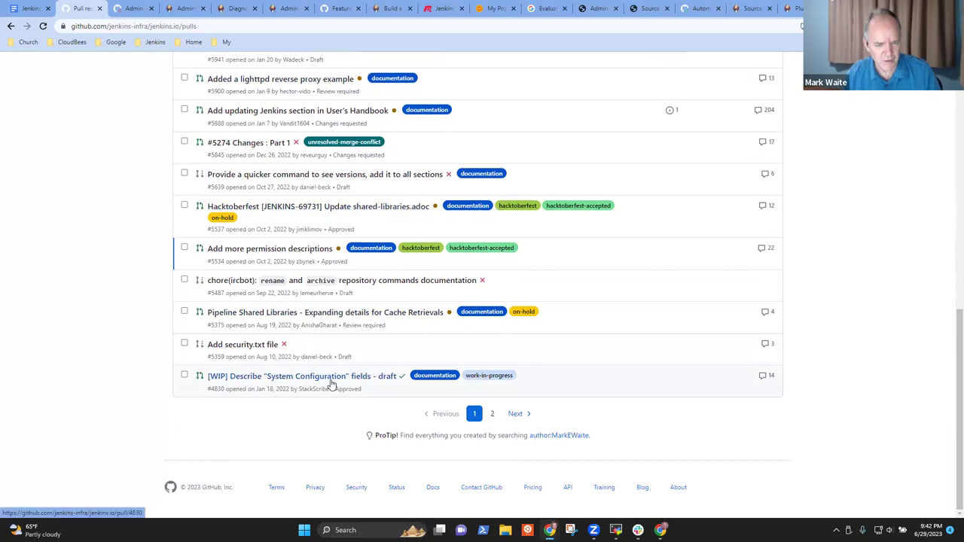
{"action": "left_click", "coordinate": [344, 383]}
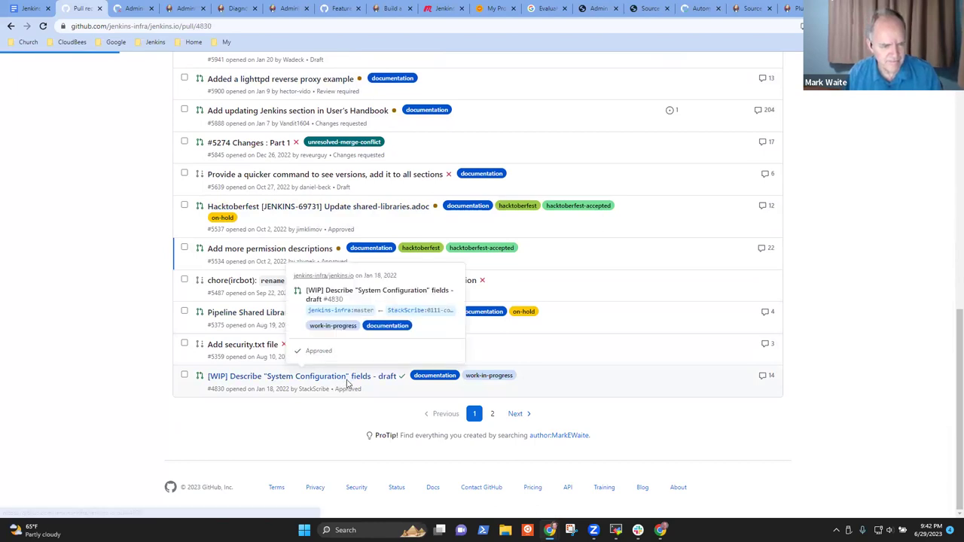
Return to the jenkins.io open pull requests and filter them by the author of the "System Configuration" fields draft
{"action": "left_click", "coordinate": [10, 25]}
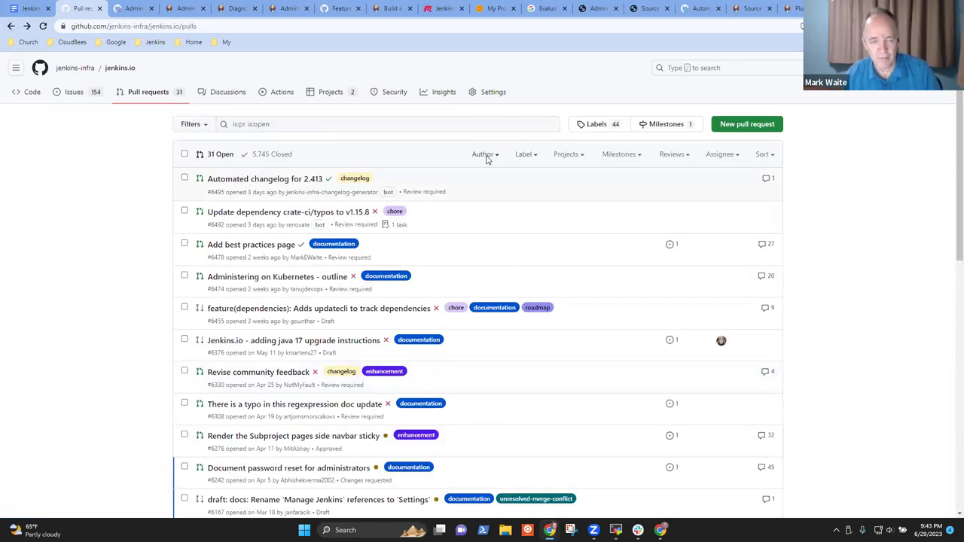
{"action": "left_click", "coordinate": [486, 155]}
{"action": "type", "text": "stacksa"}
{"action": "key", "text": "BackSpace"}
{"action": "type", "text": "cribe"}
{"action": "left_click", "coordinate": [396, 215]}
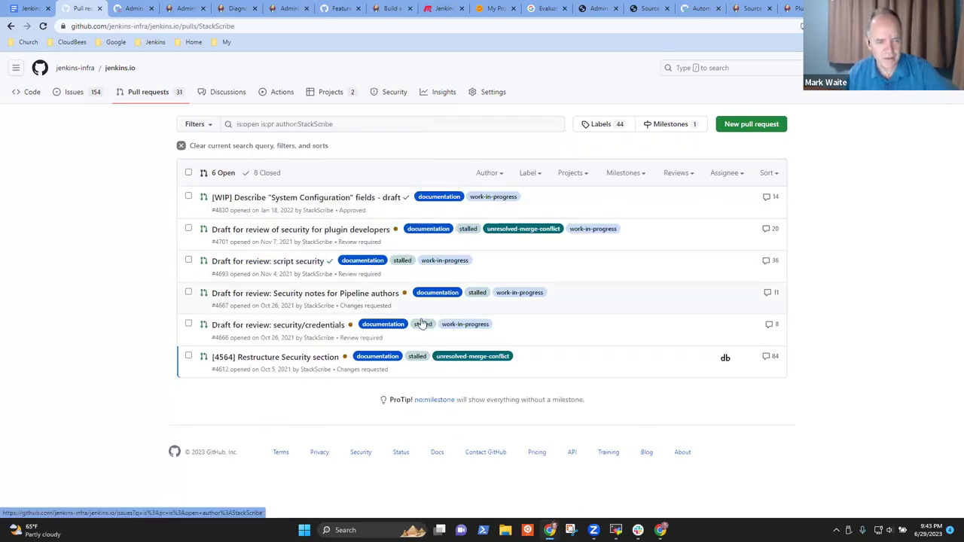
Open the pull request "Draft for review: script security" and examine its review conversations, latest commits and merge checks
{"action": "left_click", "coordinate": [287, 263]}
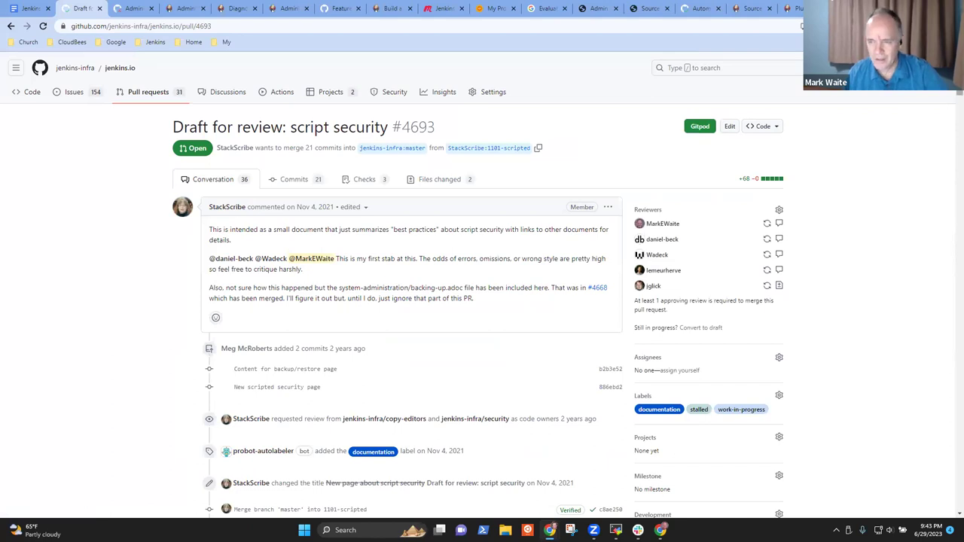
{"action": "scroll", "coordinate": [491, 307], "scroll_direction": "down", "scroll_amount": 15}
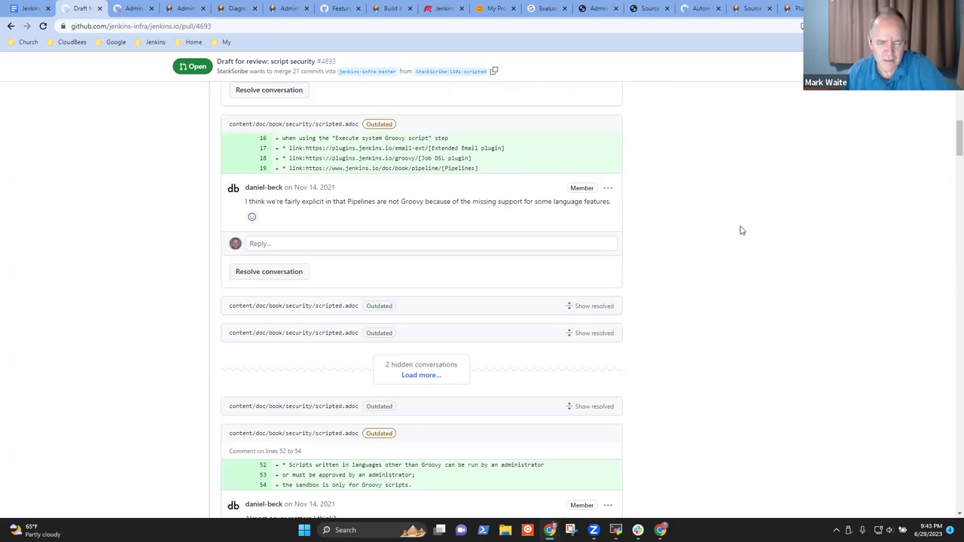
{"action": "left_click_drag", "start_coordinate": [958, 150], "coordinate": [950, 498]}
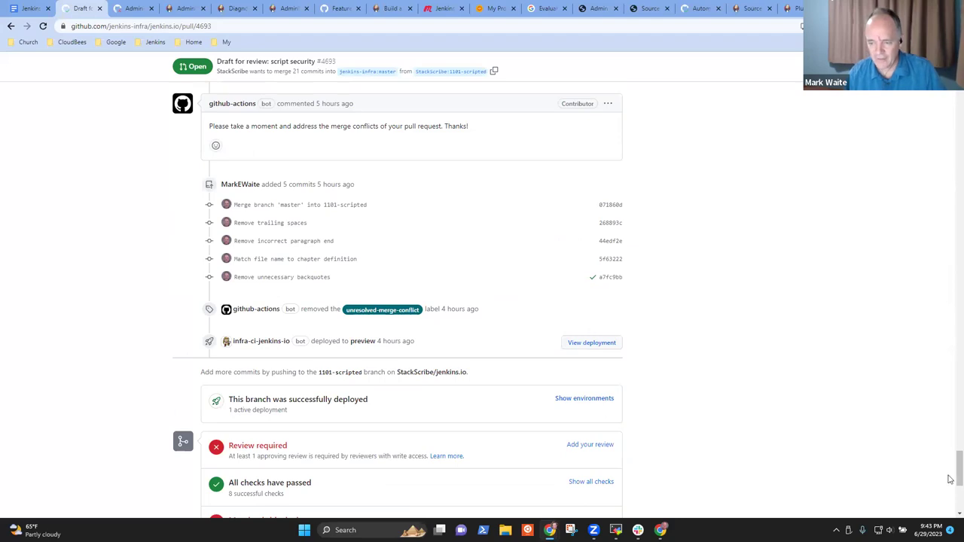
{"action": "mouse_move", "coordinate": [949, 478]}
{"action": "left_mouse_down"}
{"action": "mouse_move", "coordinate": [950, 446]}
{"action": "mouse_move", "coordinate": [950, 486]}
{"action": "left_mouse_up"}
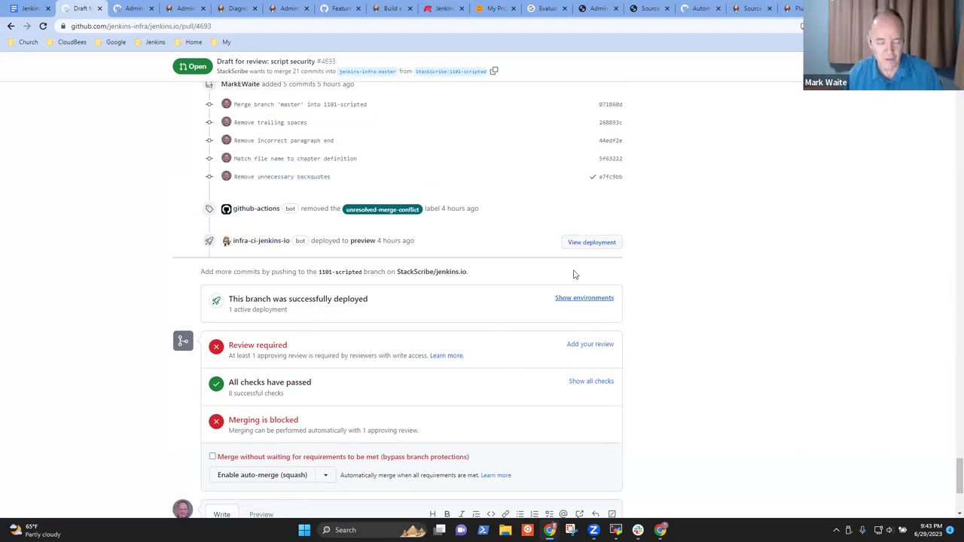
{"action": "mouse_move", "coordinate": [950, 465]}
{"action": "left_mouse_down"}
{"action": "mouse_move", "coordinate": [951, 497]}
{"action": "mouse_move", "coordinate": [950, 445]}
{"action": "mouse_move", "coordinate": [954, 482]}
{"action": "mouse_move", "coordinate": [952, 470]}
{"action": "left_mouse_up"}
Open the script security pull request's preview deployment, dismiss the lookalike-site warning and go to the Securing Jenkins chapter
{"action": "left_click", "coordinate": [590, 295]}
{"action": "left_click", "coordinate": [357, 257]}
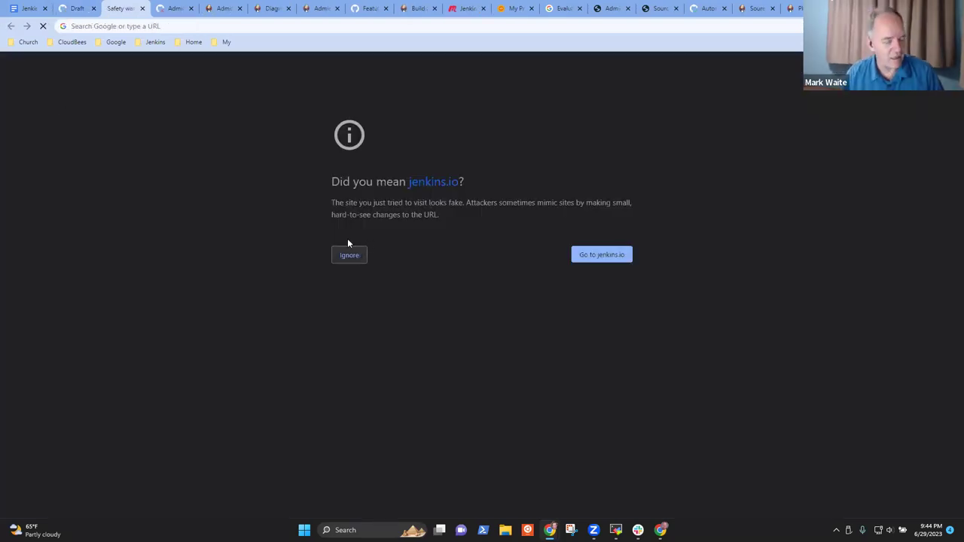
{"action": "left_click", "coordinate": [570, 69]}
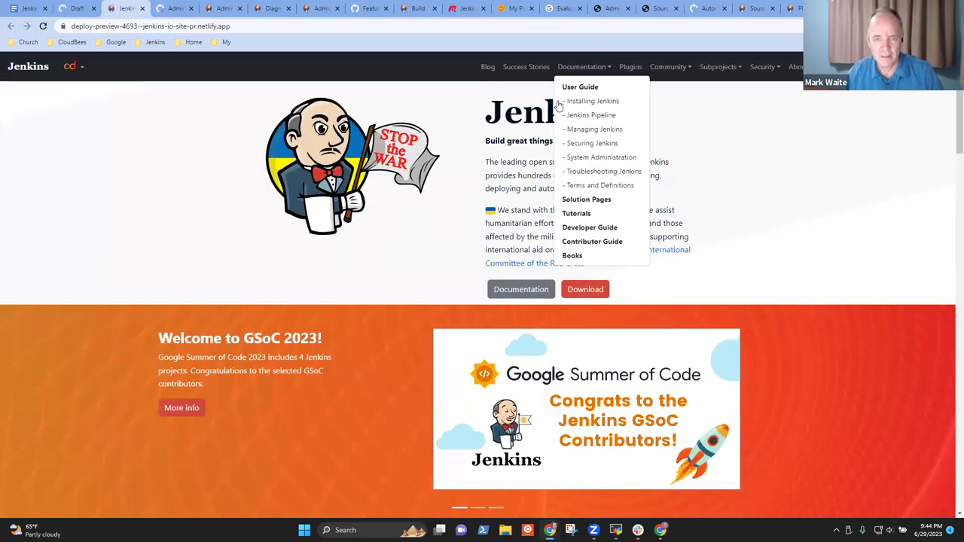
{"action": "left_click", "coordinate": [601, 143]}
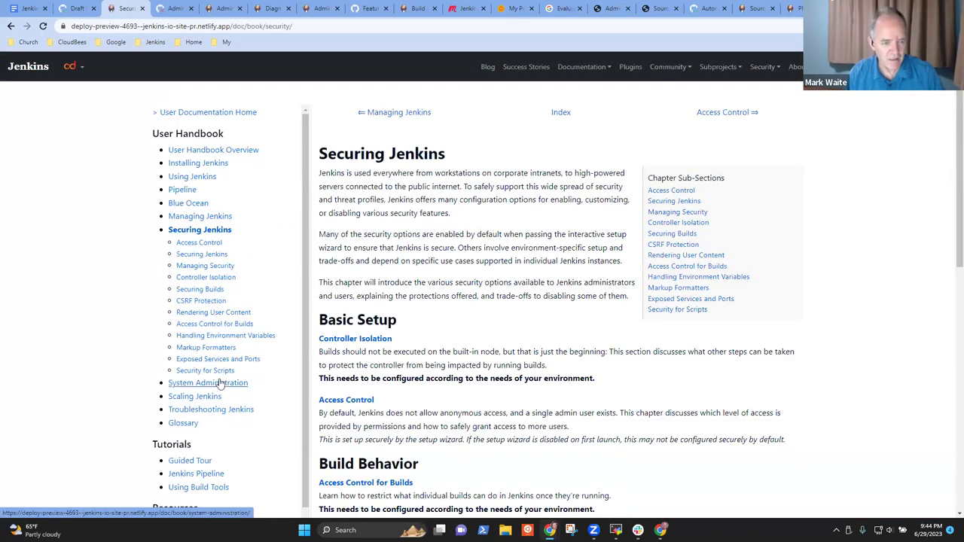
Read through the Security for Scripts page in the Securing Jenkins chapter of the preview site
{"action": "left_click", "coordinate": [211, 372]}
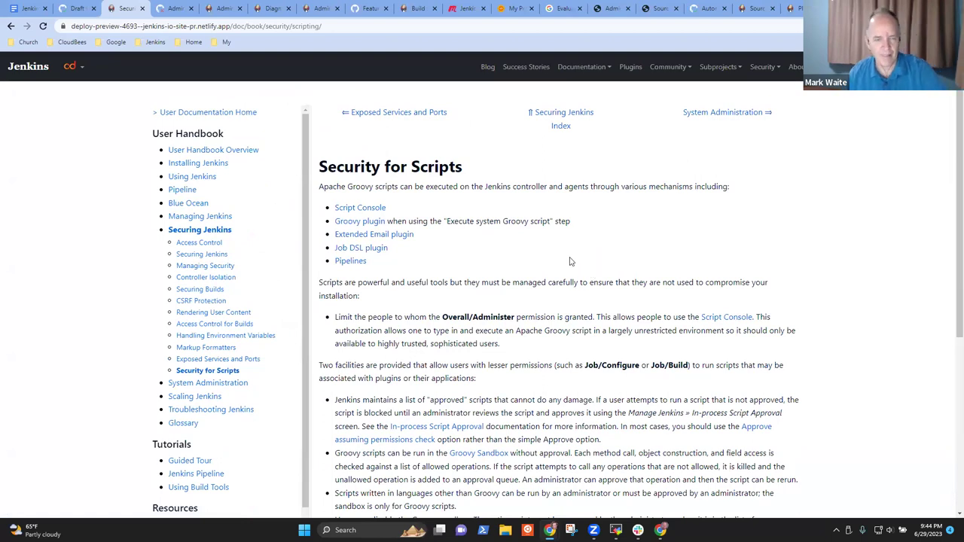
{"action": "scroll", "coordinate": [569, 263], "scroll_direction": "down", "scroll_amount": 2}
{"action": "scroll", "coordinate": [565, 263], "scroll_direction": "down", "scroll_amount": 3}
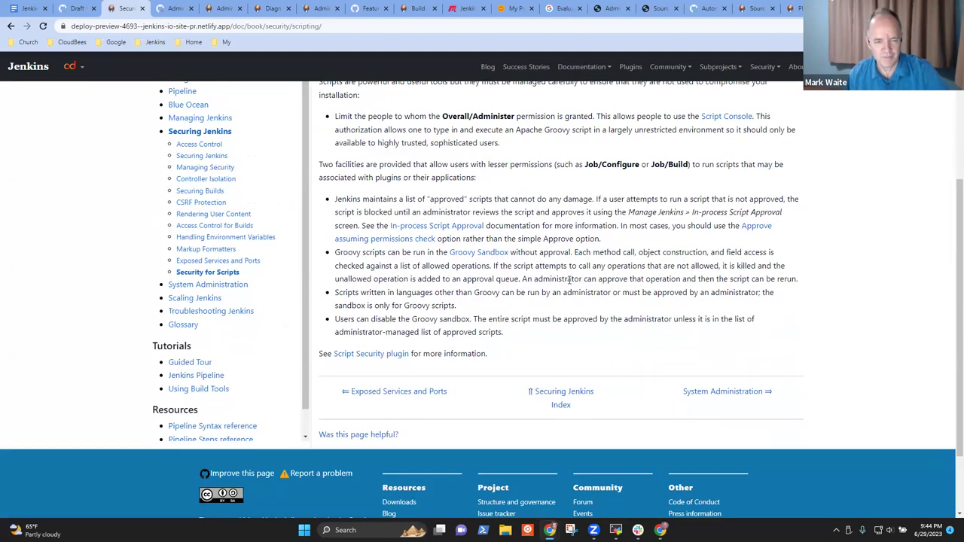
{"action": "scroll", "coordinate": [572, 275], "scroll_direction": "up", "scroll_amount": 5}
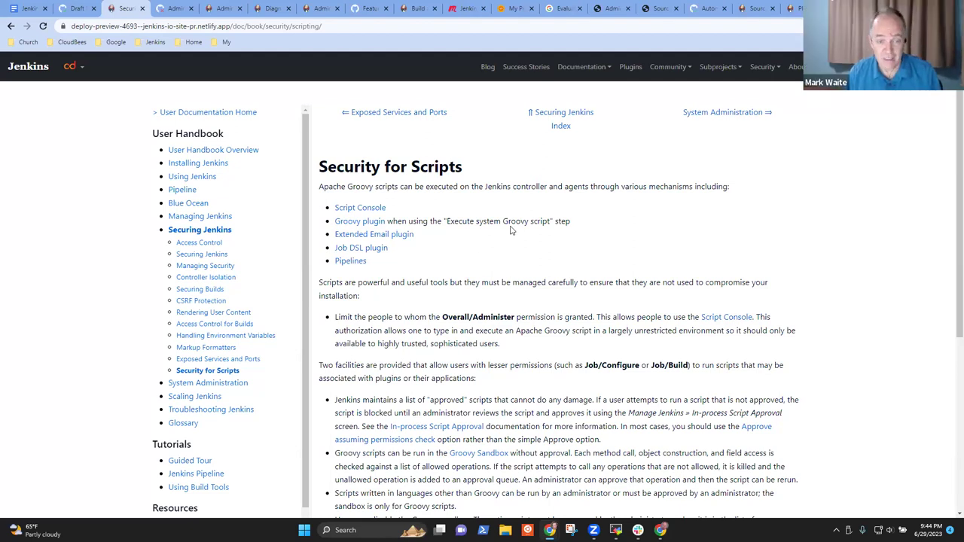
Back in the script security pull request, enlarge the page and highlight the "Yup, very uncommon." reply and commented lines 52 to 54
{"action": "left_click", "coordinate": [75, 8]}
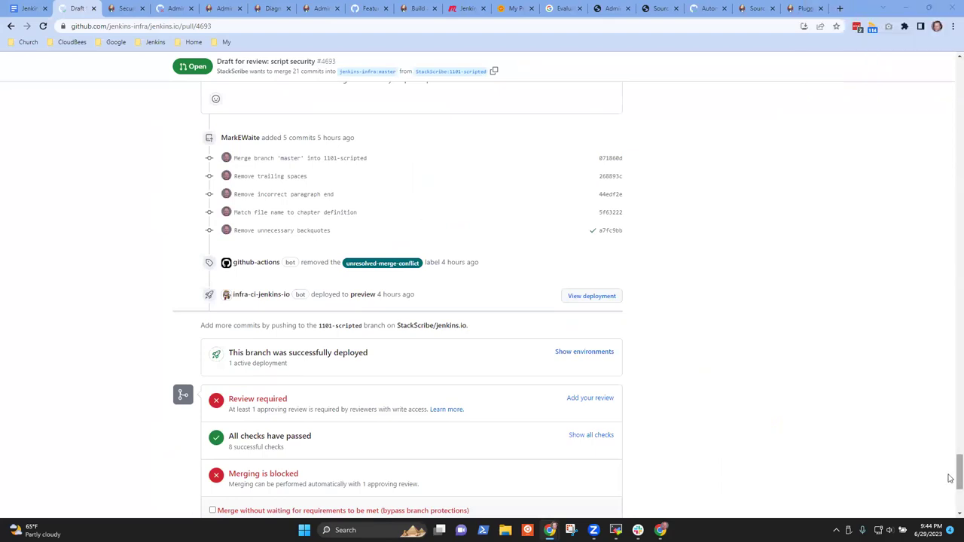
{"action": "left_click_drag", "start_coordinate": [951, 473], "coordinate": [941, 167]}
{"action": "key", "text": "ctrl+plus"}
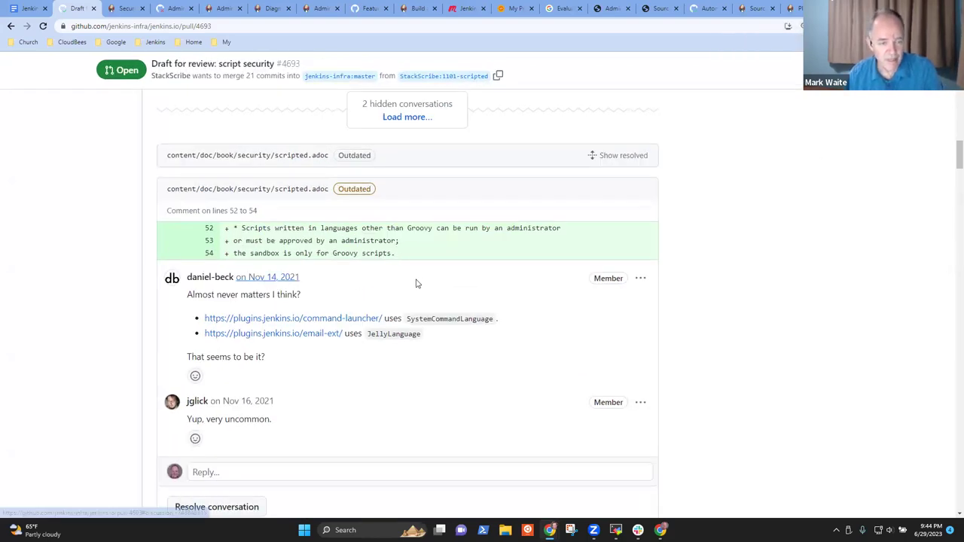
{"action": "scroll", "coordinate": [440, 293], "scroll_direction": "up", "scroll_amount": 1}
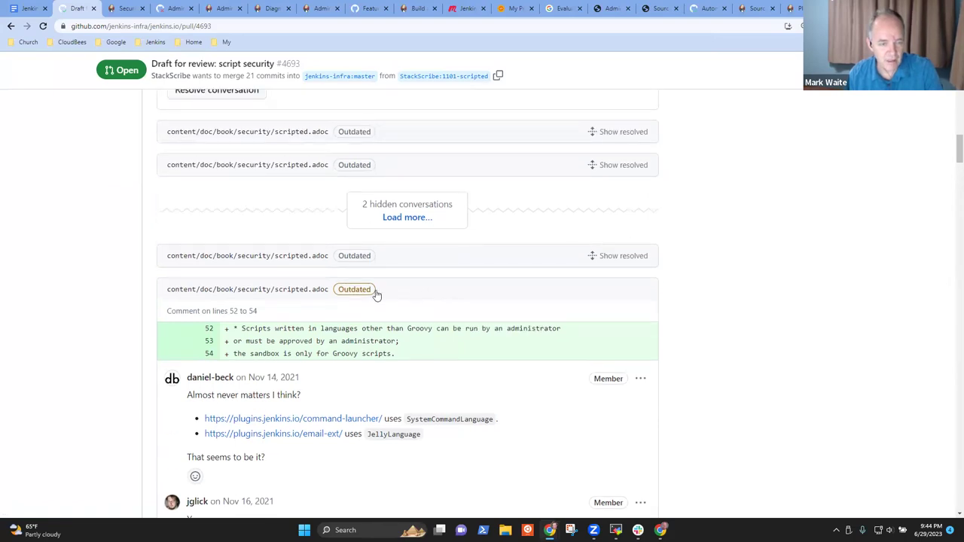
{"action": "scroll", "coordinate": [380, 294], "scroll_direction": "down", "scroll_amount": 1}
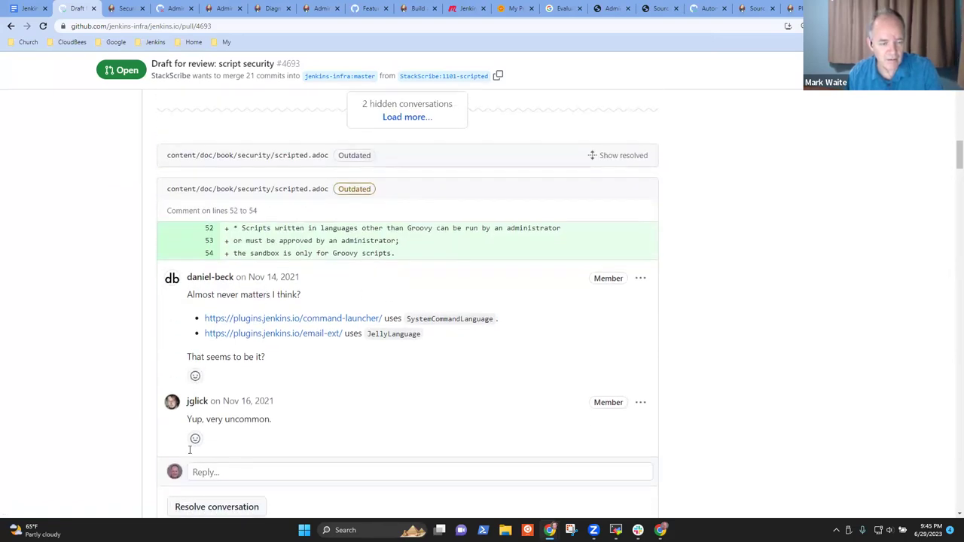
{"action": "left_click_drag", "start_coordinate": [273, 419], "coordinate": [170, 420]}
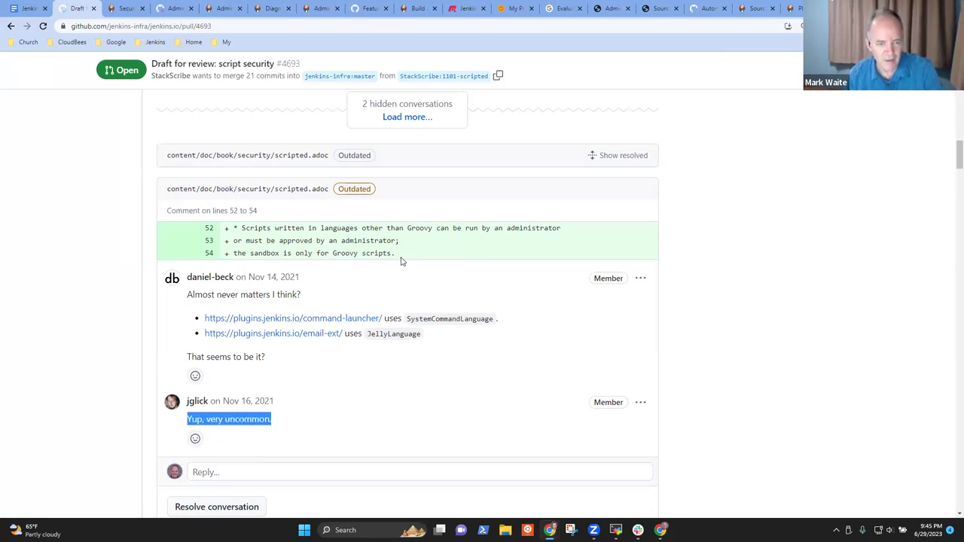
{"action": "left_click_drag", "start_coordinate": [399, 259], "coordinate": [231, 234]}
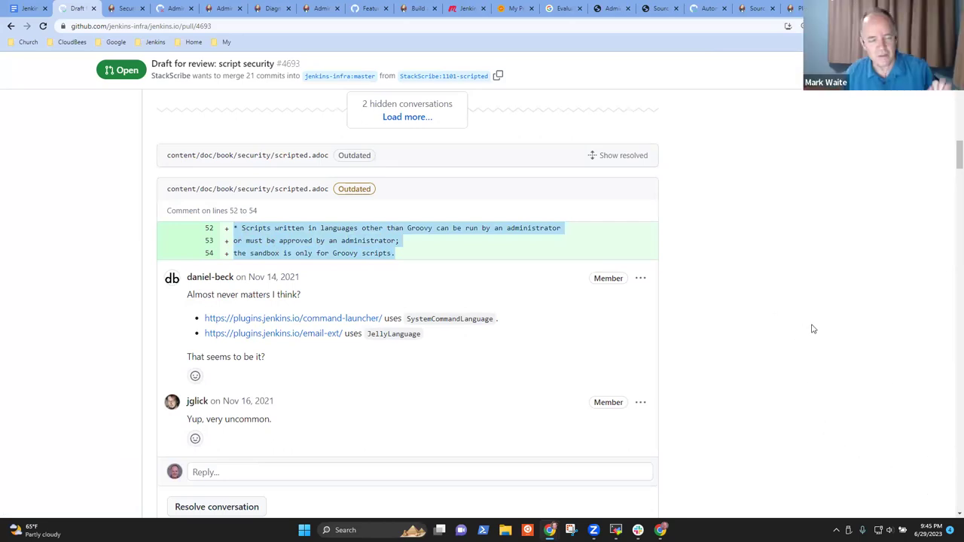
Load the hidden review conversations above the comment on lines 52 to 54 of scripted.adoc
{"action": "scroll", "coordinate": [821, 345], "scroll_direction": "up", "scroll_amount": 1}
{"action": "scroll", "coordinate": [821, 345], "scroll_direction": "up", "scroll_amount": 1}
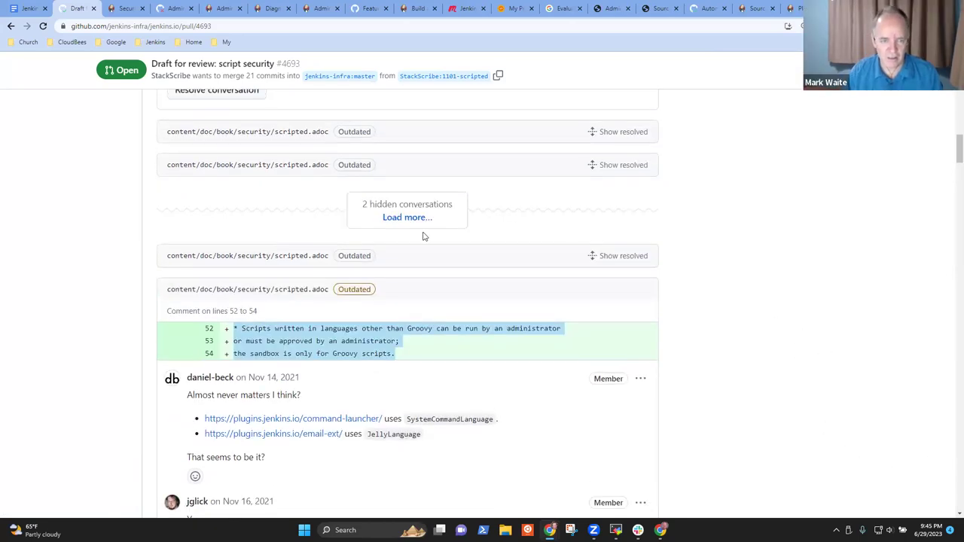
{"action": "left_click", "coordinate": [415, 218]}
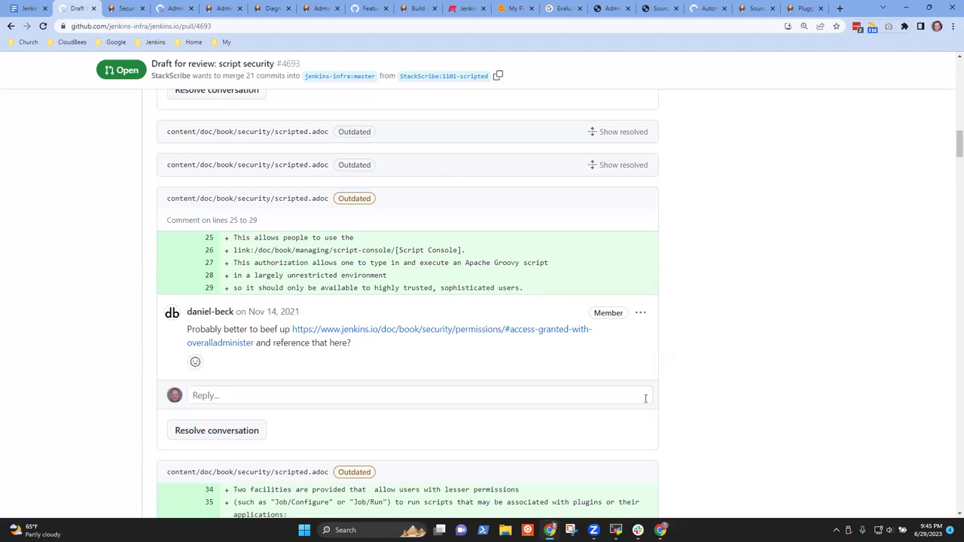
Highlight the Pipelines link on line 19 of scripted.adoc and the phrase "Pipelines are not Groovy" in the review comment below it
{"action": "scroll", "coordinate": [793, 354], "scroll_direction": "up", "scroll_amount": 1}
{"action": "scroll", "coordinate": [793, 354], "scroll_direction": "up", "scroll_amount": 3}
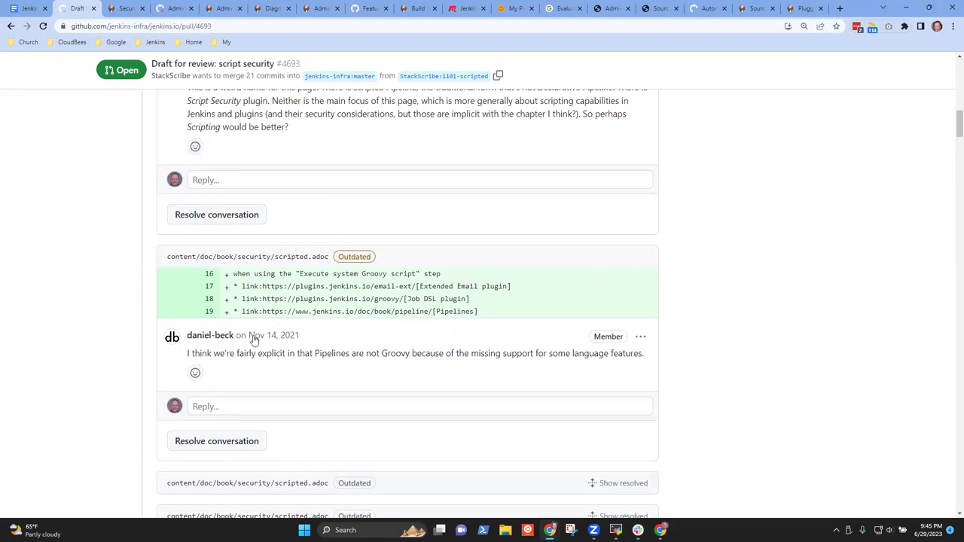
{"action": "left_click_drag", "start_coordinate": [482, 313], "coordinate": [230, 317]}
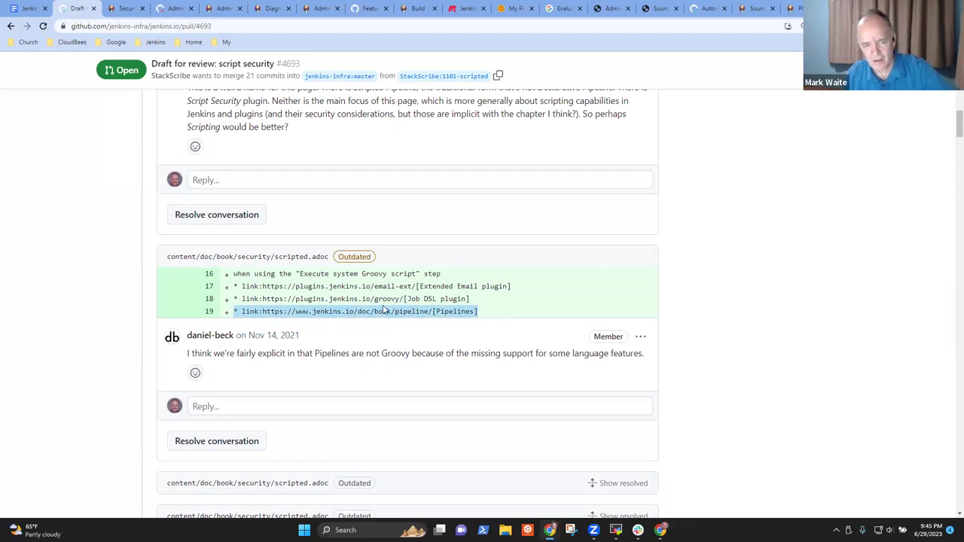
{"action": "left_click", "coordinate": [483, 318]}
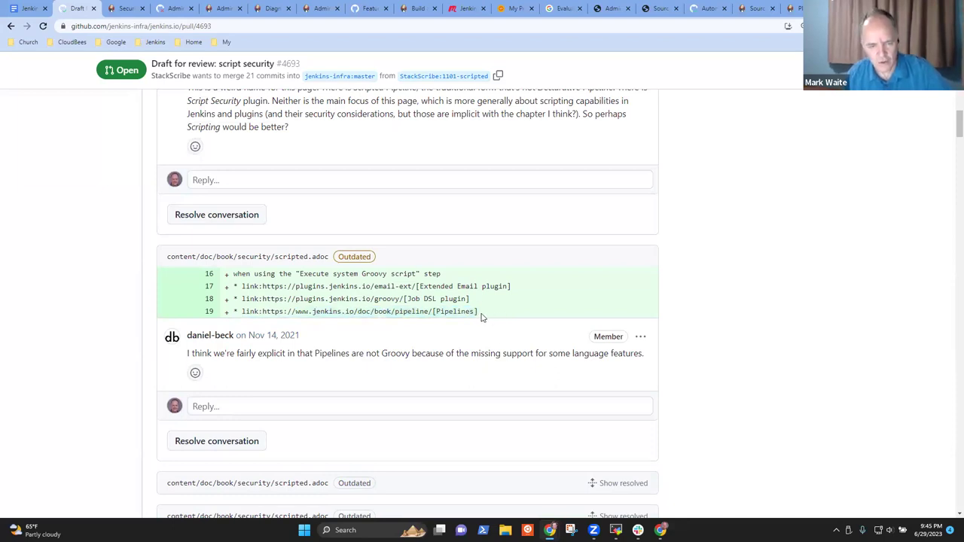
{"action": "left_click_drag", "start_coordinate": [482, 316], "coordinate": [232, 320]}
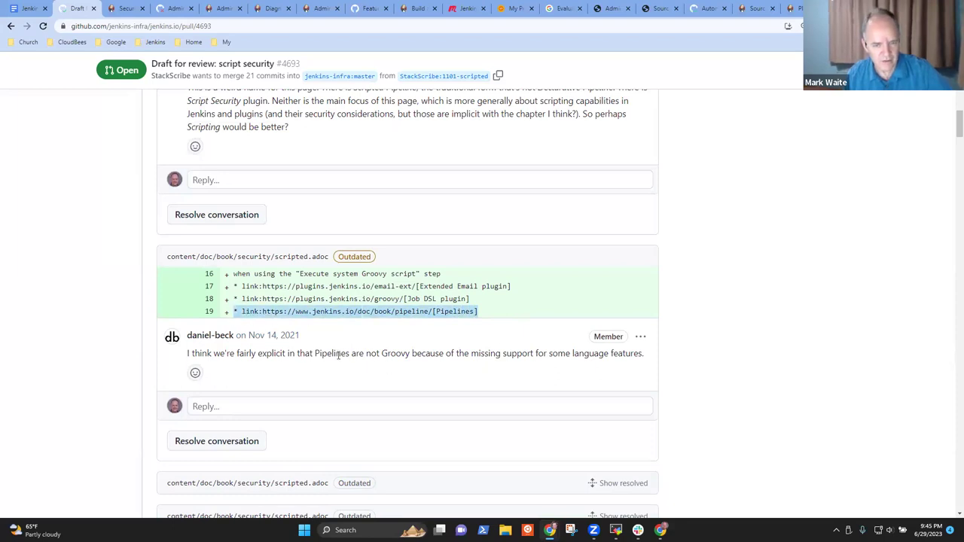
{"action": "left_click_drag", "start_coordinate": [339, 355], "coordinate": [386, 355]}
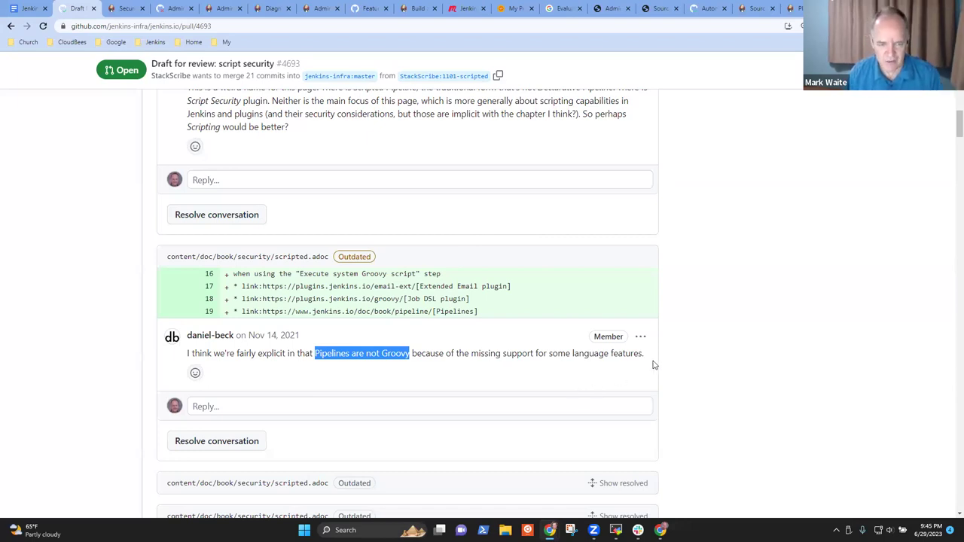
{"action": "left_click", "coordinate": [759, 355]}
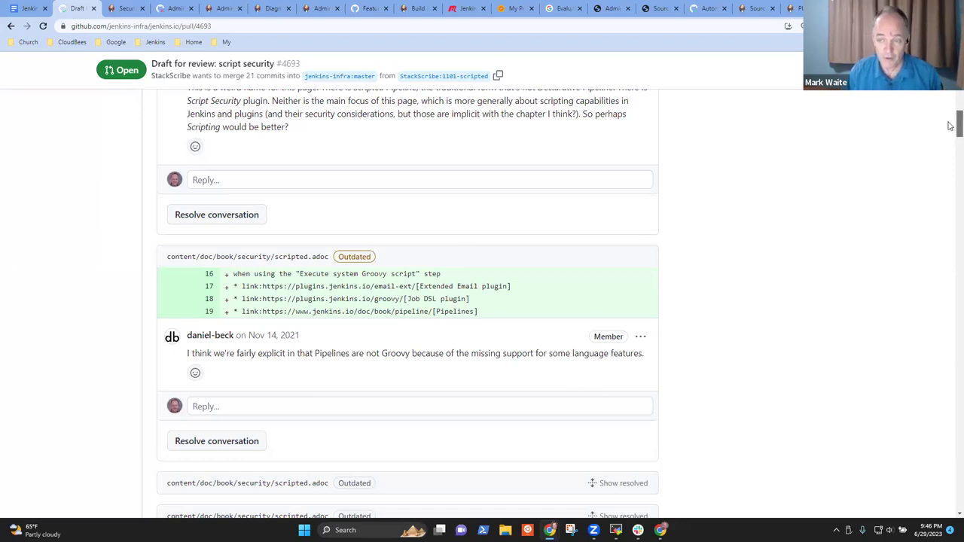
Read the other scripted.adoc review comments and highlight the six-item numbered list proposing a clearer page structure
{"action": "scroll", "coordinate": [950, 124], "scroll_direction": "up", "scroll_amount": 3}
{"action": "left_click_drag", "start_coordinate": [950, 110], "coordinate": [952, 164]}
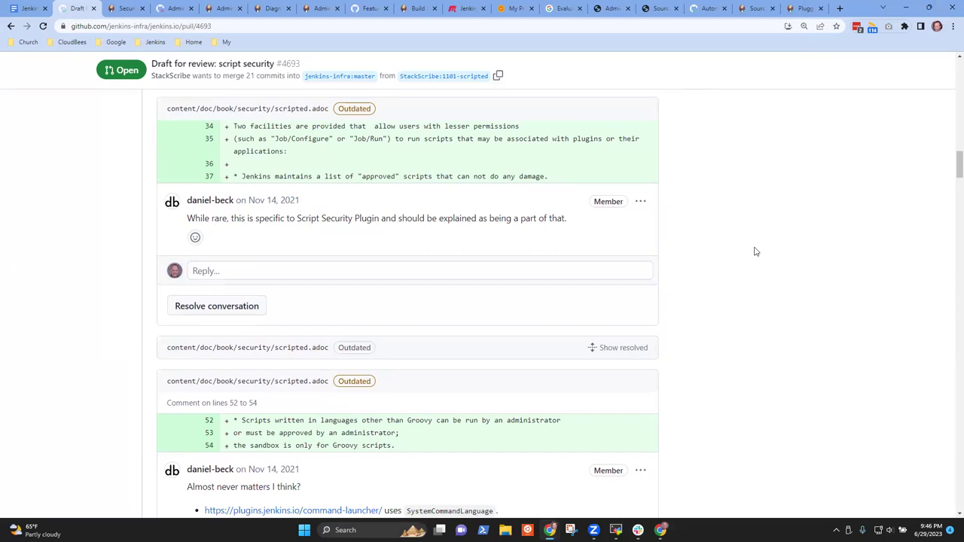
{"action": "scroll", "coordinate": [755, 252], "scroll_direction": "down", "scroll_amount": 5}
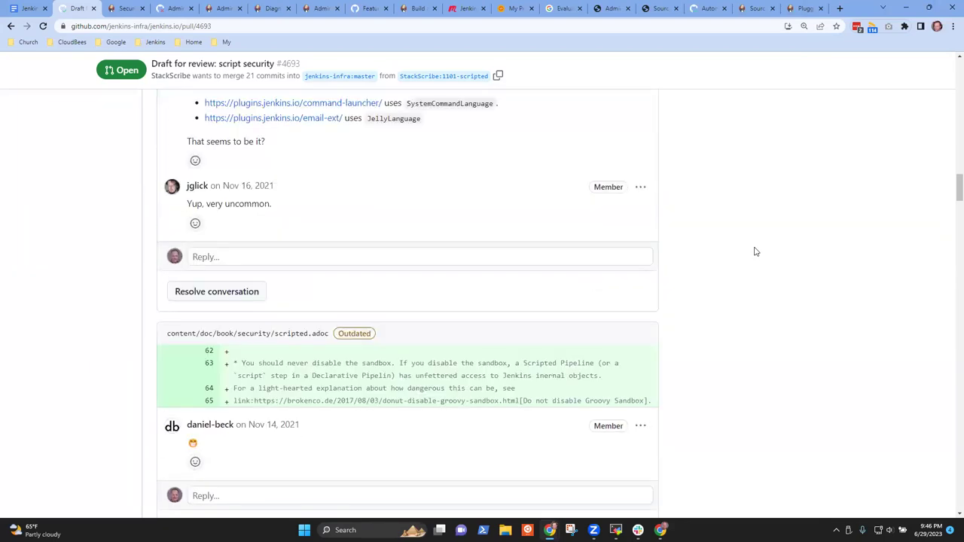
{"action": "scroll", "coordinate": [755, 252], "scroll_direction": "down", "scroll_amount": 5}
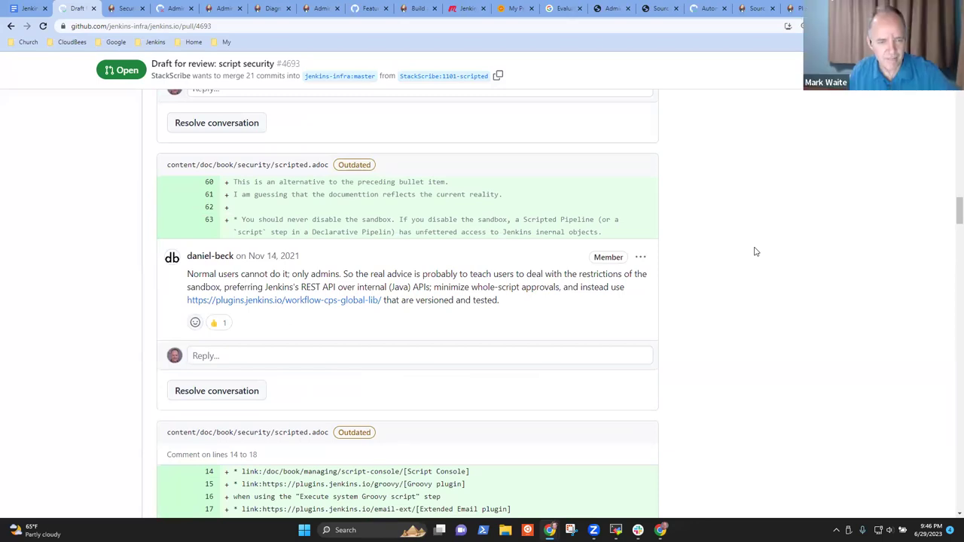
{"action": "scroll", "coordinate": [757, 252], "scroll_direction": "down", "scroll_amount": 5}
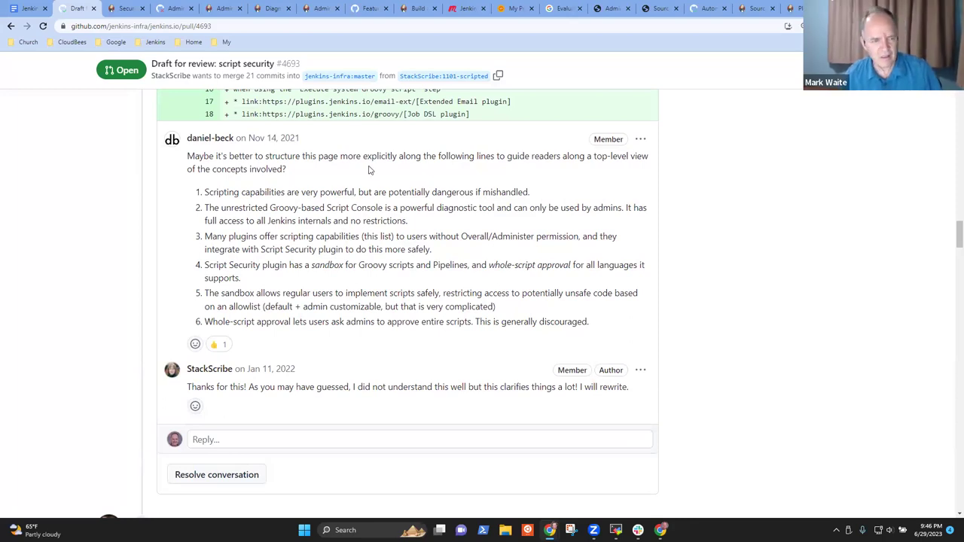
{"action": "left_click_drag", "start_coordinate": [596, 326], "coordinate": [204, 193]}
{"action": "left_click", "coordinate": [207, 196]}
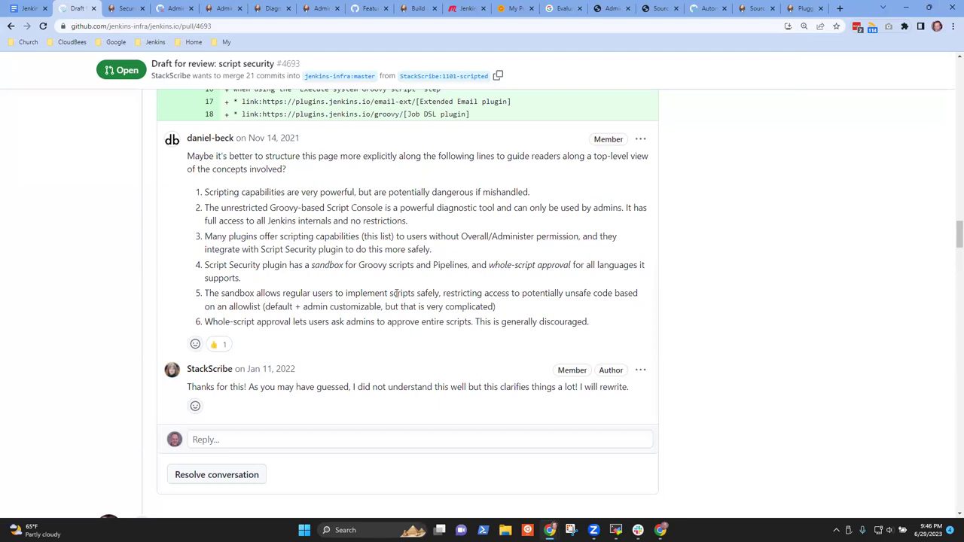
{"action": "left_click_drag", "start_coordinate": [595, 327], "coordinate": [179, 195]}
{"action": "left_click", "coordinate": [234, 209]}
In the Nov 16, 2021 review, highlight "leave the sandbox enabled" and the advice "do not ever go to the script approval screen"
{"action": "scroll", "coordinate": [572, 324], "scroll_direction": "down", "scroll_amount": 5}
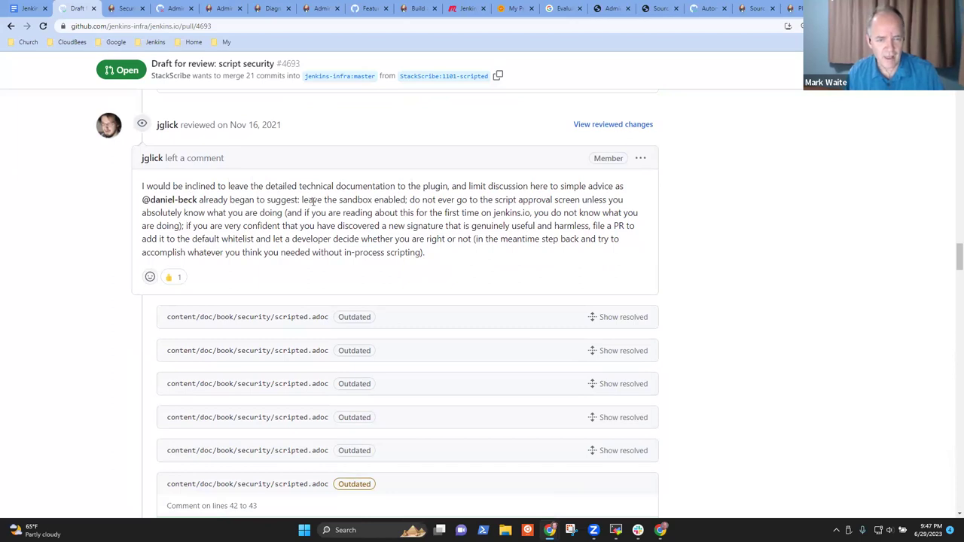
{"action": "left_click_drag", "start_coordinate": [312, 202], "coordinate": [376, 202]}
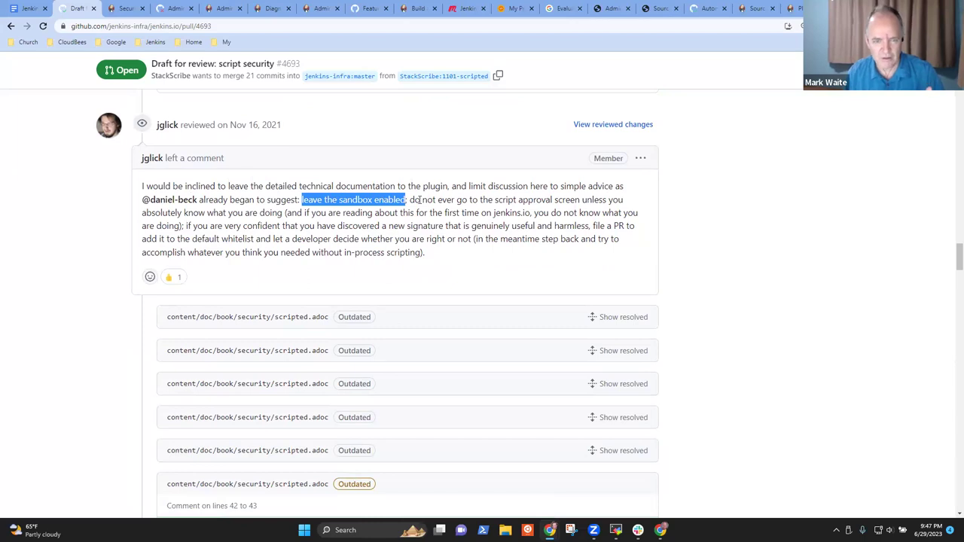
{"action": "left_click_drag", "start_coordinate": [412, 201], "coordinate": [456, 208]}
{"action": "left_click", "coordinate": [362, 210]}
{"action": "left_click_drag", "start_coordinate": [413, 201], "coordinate": [266, 220]}
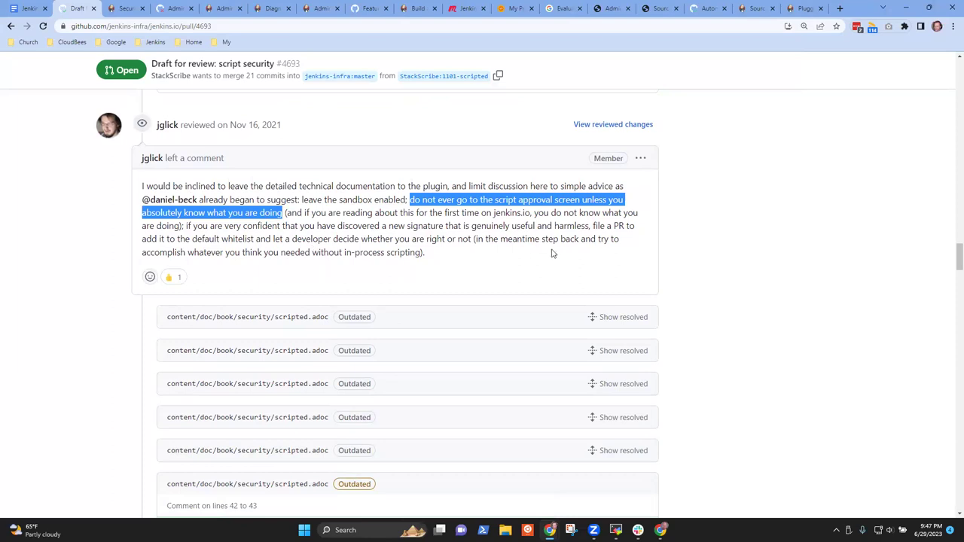
{"action": "left_click", "coordinate": [306, 234]}
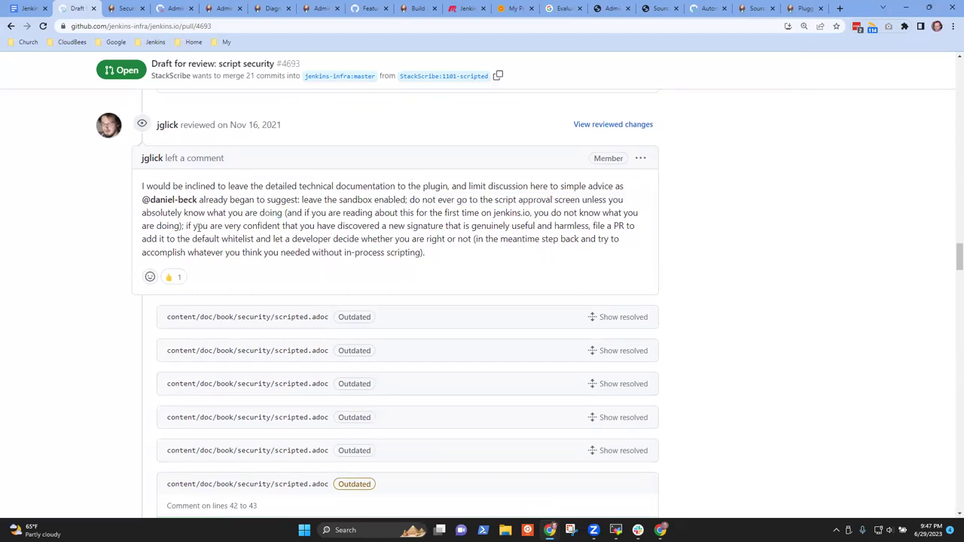
Highlight the Nov 16, 2021 review's advice on a new "genuinely useful and harmless" signature, and read the remaining comments through to the merge status
{"action": "left_click_drag", "start_coordinate": [194, 227], "coordinate": [589, 227]}
{"action": "left_click", "coordinate": [320, 246]}
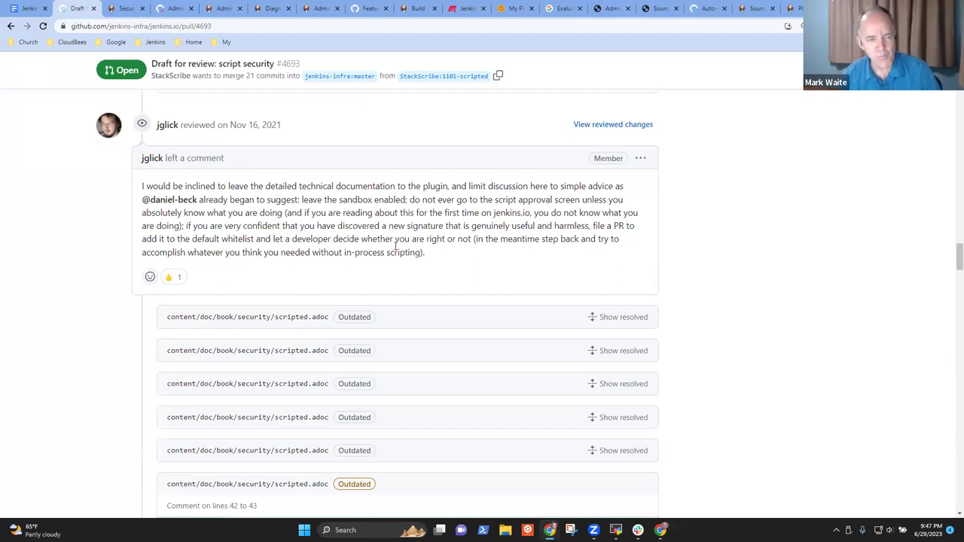
{"action": "scroll", "coordinate": [329, 286], "scroll_direction": "down", "scroll_amount": 5}
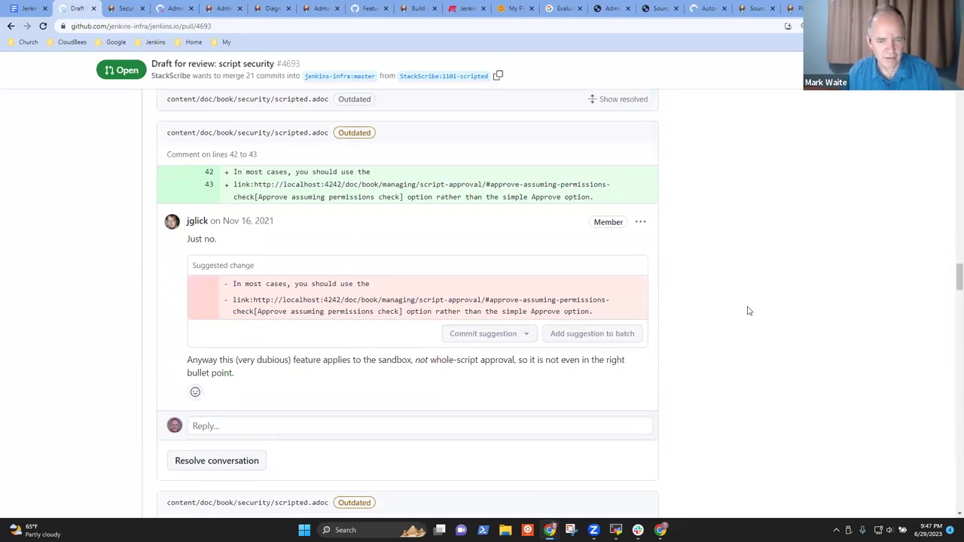
{"action": "scroll", "coordinate": [722, 327], "scroll_direction": "down", "scroll_amount": 8}
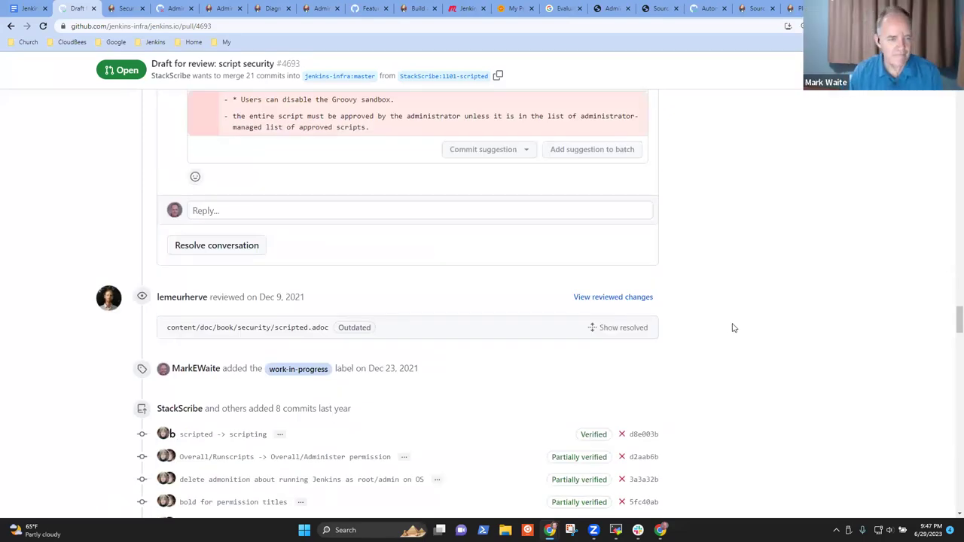
{"action": "scroll", "coordinate": [729, 331], "scroll_direction": "down", "scroll_amount": 7}
{"action": "scroll", "coordinate": [766, 346], "scroll_direction": "down", "scroll_amount": 6}
{"action": "scroll", "coordinate": [776, 348], "scroll_direction": "down", "scroll_amount": 5}
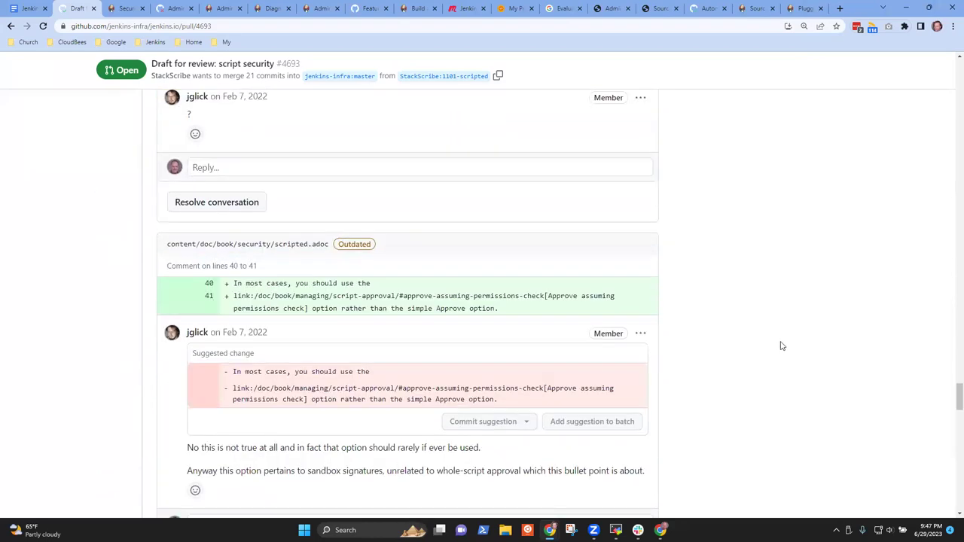
{"action": "scroll", "coordinate": [784, 348], "scroll_direction": "down", "scroll_amount": 2}
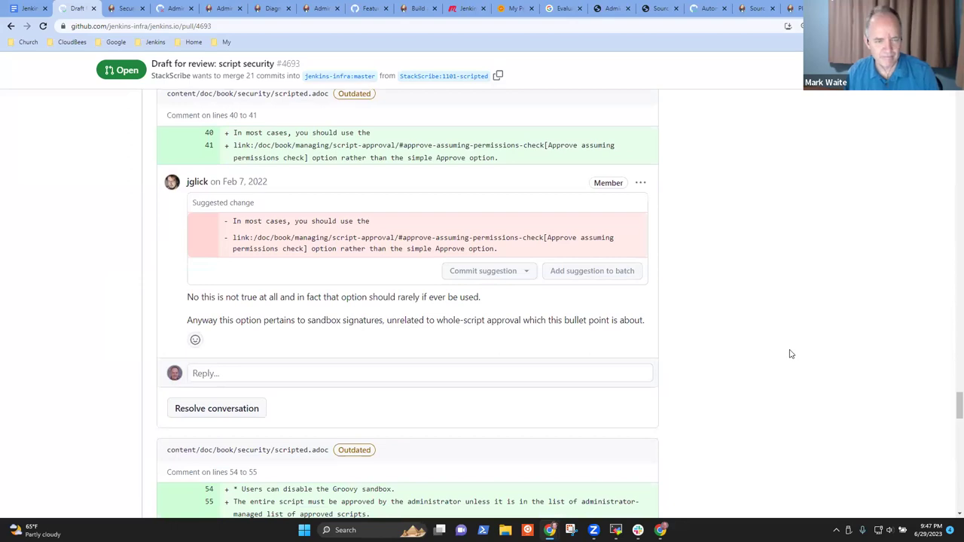
{"action": "scroll", "coordinate": [791, 354], "scroll_direction": "down", "scroll_amount": 3}
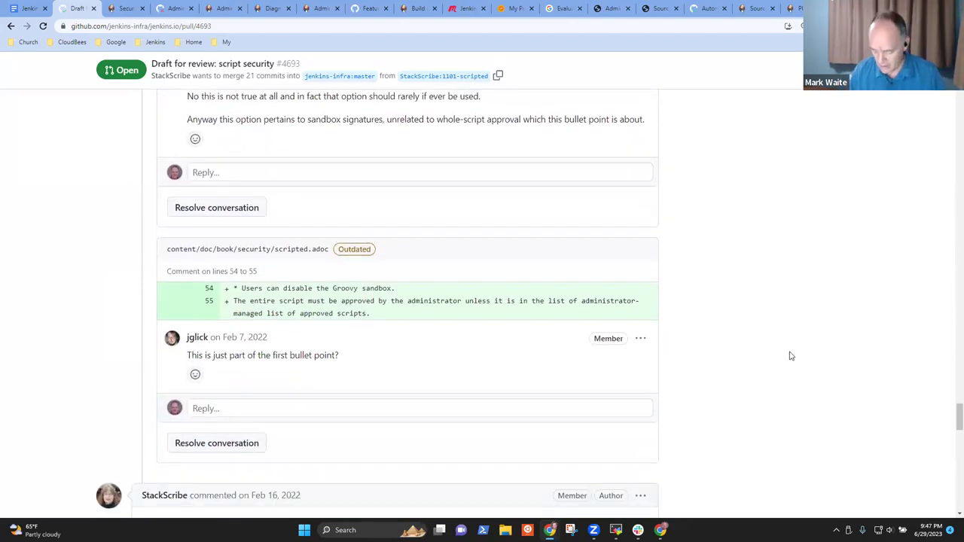
{"action": "key", "text": "ctrl+minus"}
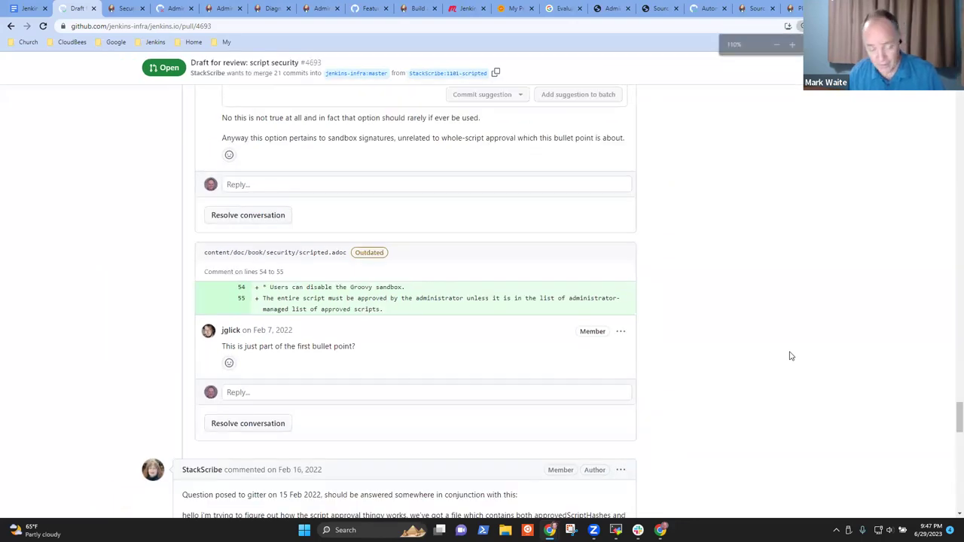
{"action": "key", "text": "ctrl+minus"}
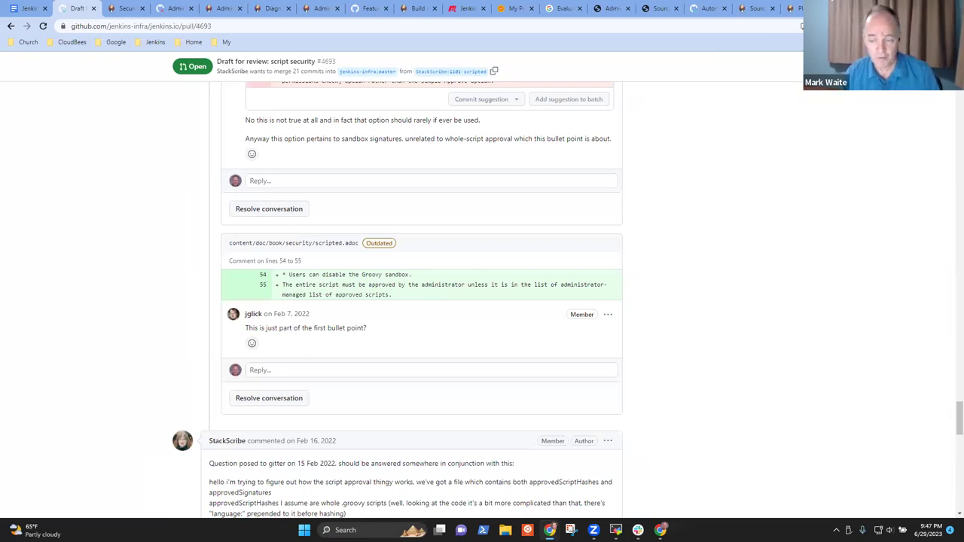
{"action": "left_click_drag", "start_coordinate": [952, 435], "coordinate": [947, 471]}
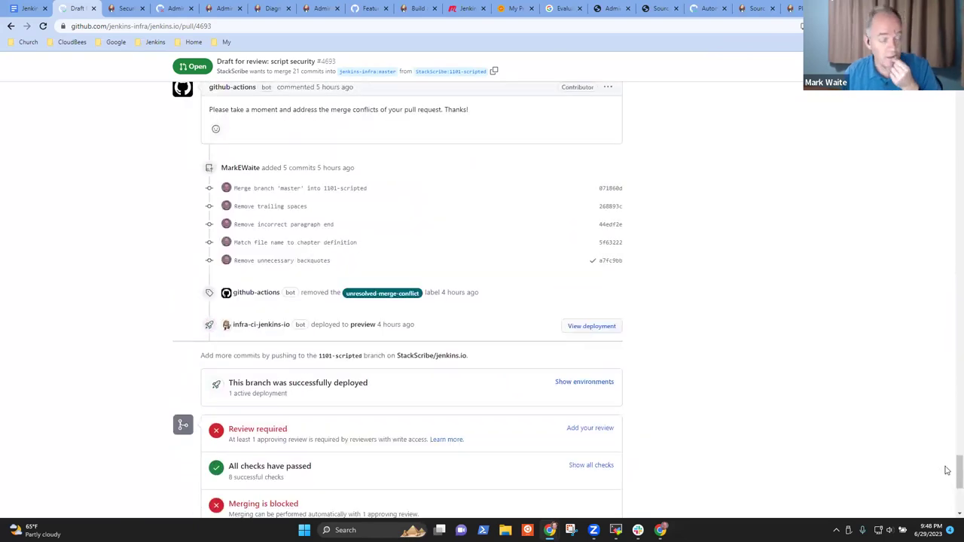
In the Jenkins Docs Office Hours notes, complete the last out-of-office sub-bullet to read "Plan to skip those meetings"
{"action": "left_click", "coordinate": [27, 9]}
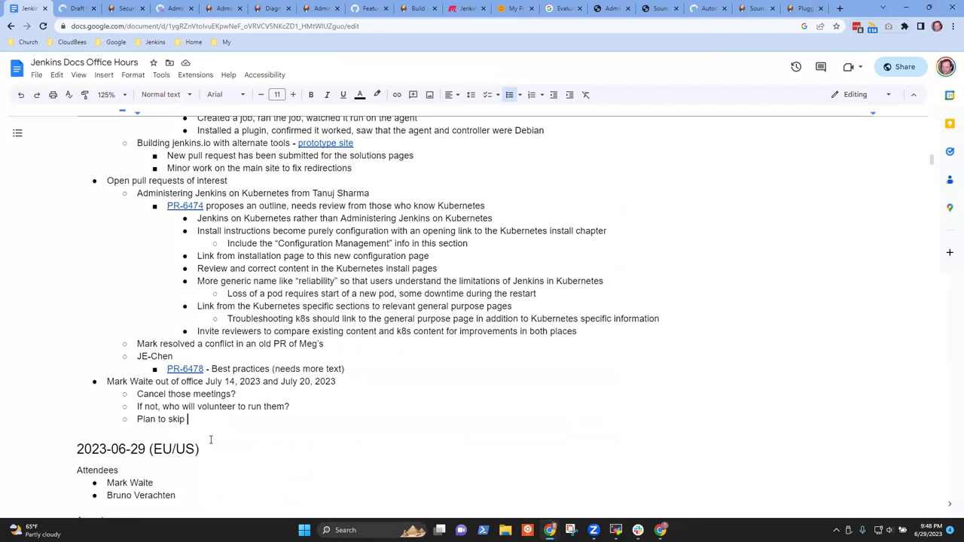
{"action": "key", "text": "ctrl+shift+Left"}
{"action": "key", "text": "Right"}
{"action": "type", "text": "those meetings"}
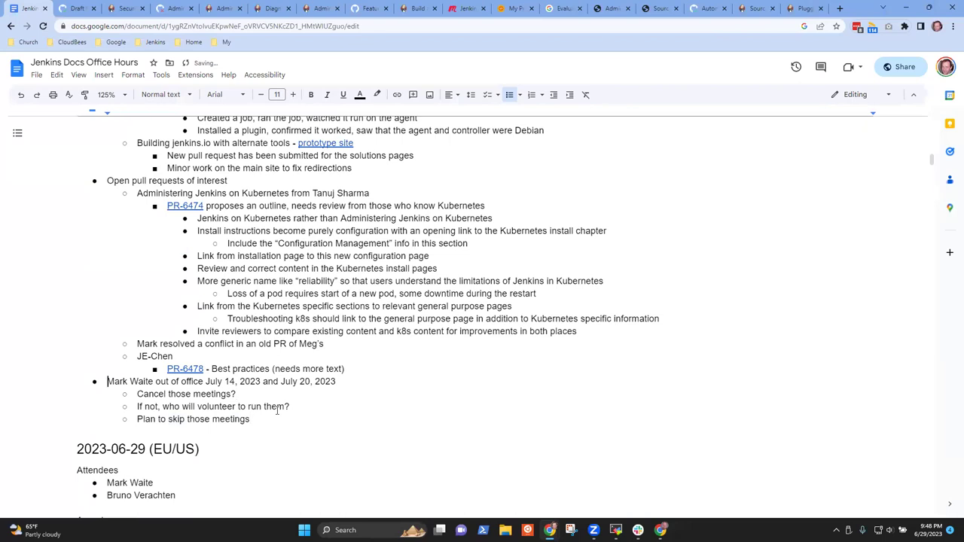
Insert an empty second-level bullet below the PR-6478 line under "Open pull requests of interest"
{"action": "key", "text": "Up"}
{"action": "key", "text": "End"}
{"action": "key", "text": "Return"}
{"action": "key", "text": "shift+Tab"}
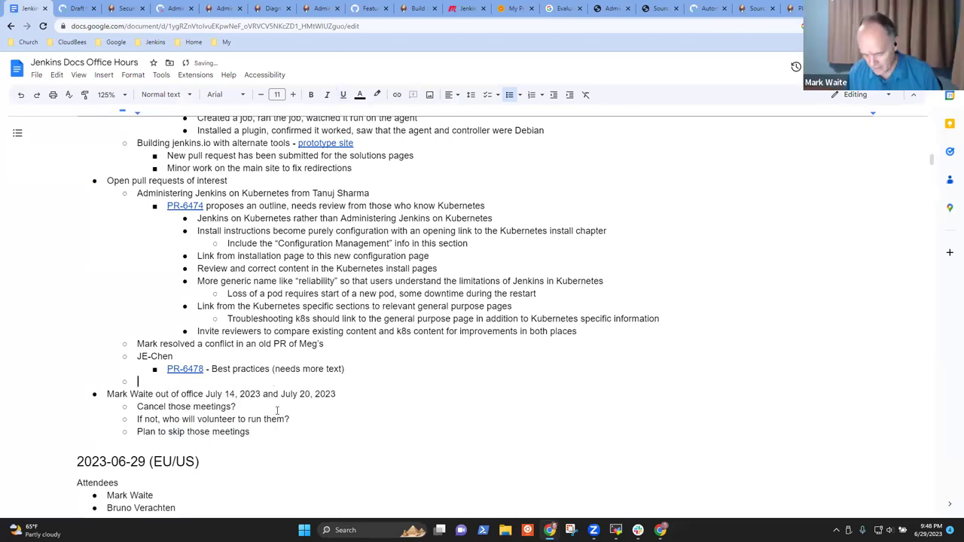
{"action": "type", "text": "SDE"}
{"action": "key", "text": "BackSpace"}
{"action": "key", "text": "BackSpace"}
{"action": "type", "text": "ched"}
{"action": "key", "text": "BackSpace"}
{"action": "key", "text": "BackSpace"}
{"action": "key", "text": "BackSpace"}
{"action": "key", "text": "BackSpace"}
{"action": "key", "text": "BackSpace"}
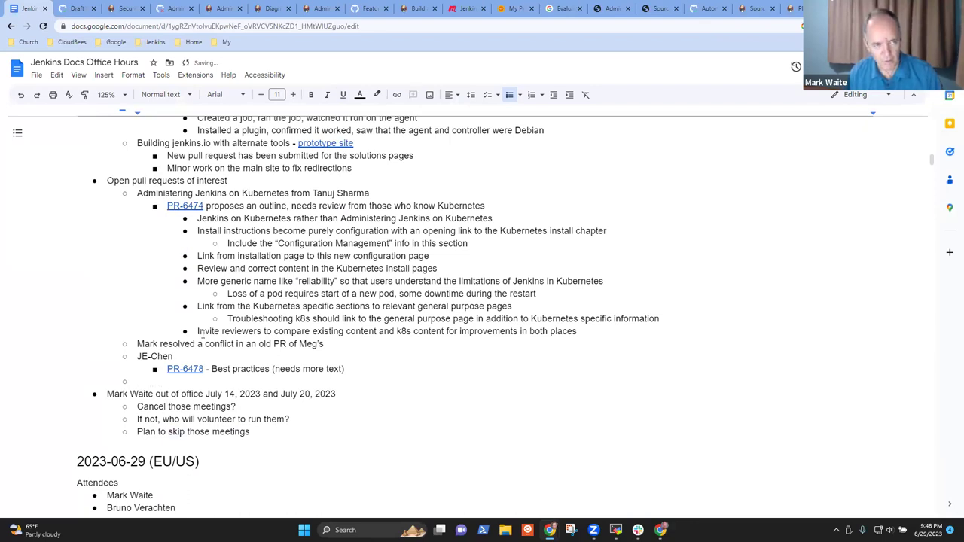
{"action": "type", "text": "Scripted"}
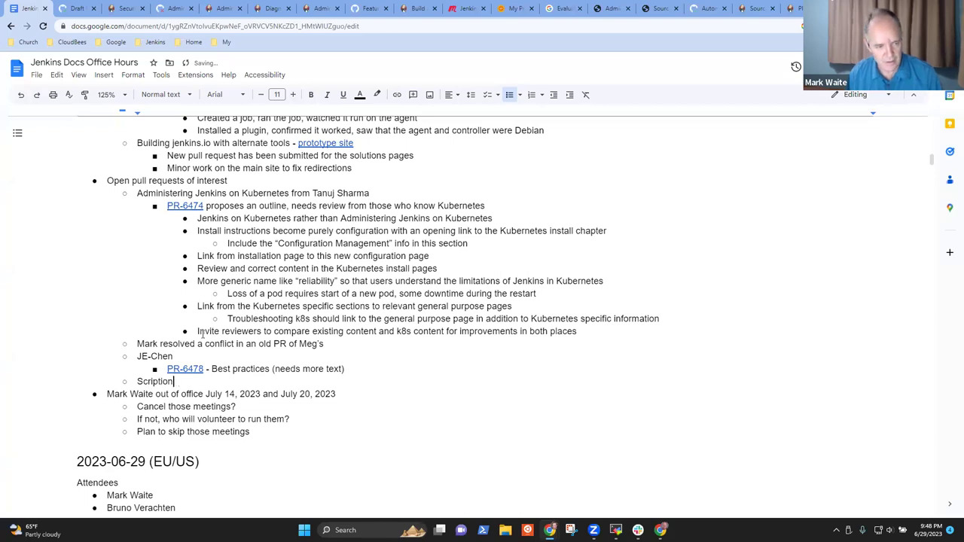
{"action": "key", "text": "BackSpace"}
{"action": "key", "text": "BackSpace"}
{"action": "type", "text": "ing and"}
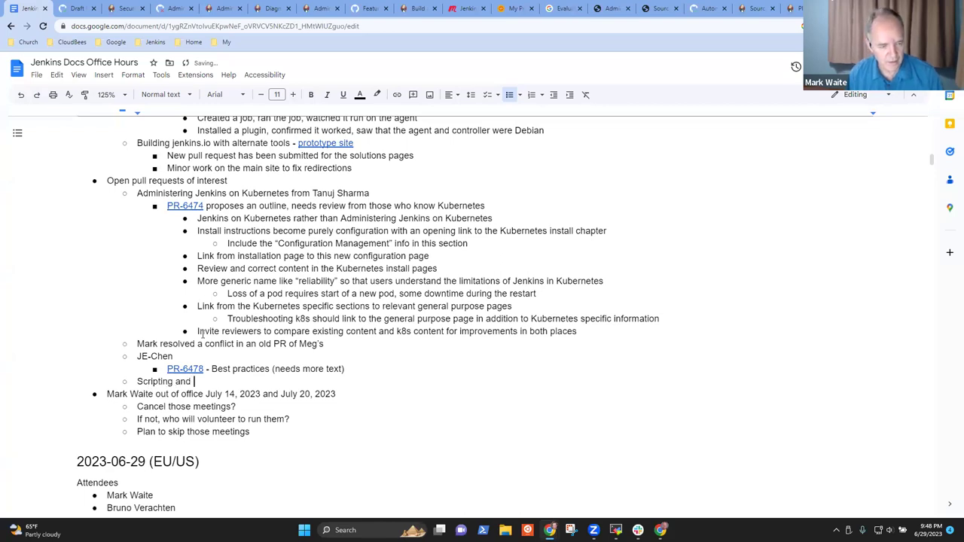
{"action": "key", "text": "BackSpace"}
{"action": "key", "text": "BackSpace"}
{"action": "key", "text": "BackSpace"}
{"action": "key", "text": "BackSpace"}
{"action": "key", "text": "ctrl+BackSpace"}
Write "Scripting and security page" in the new bullet under "Open pull requests of interest"
{"action": "type", "text": "Scriptoing"}
{"action": "key", "text": "BackSpace"}
{"action": "key", "text": "BackSpace"}
{"action": "key", "text": "BackSpace"}
{"action": "key", "text": "BackSpace"}
{"action": "key", "text": "BackSpace"}
{"action": "type", "text": "ing and secur"}
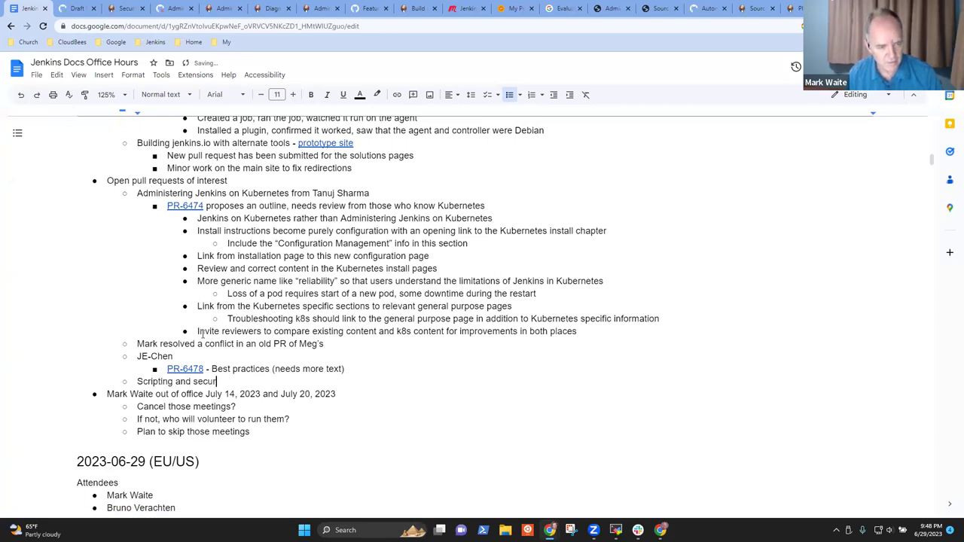
{"action": "type", "text": "ity page"}
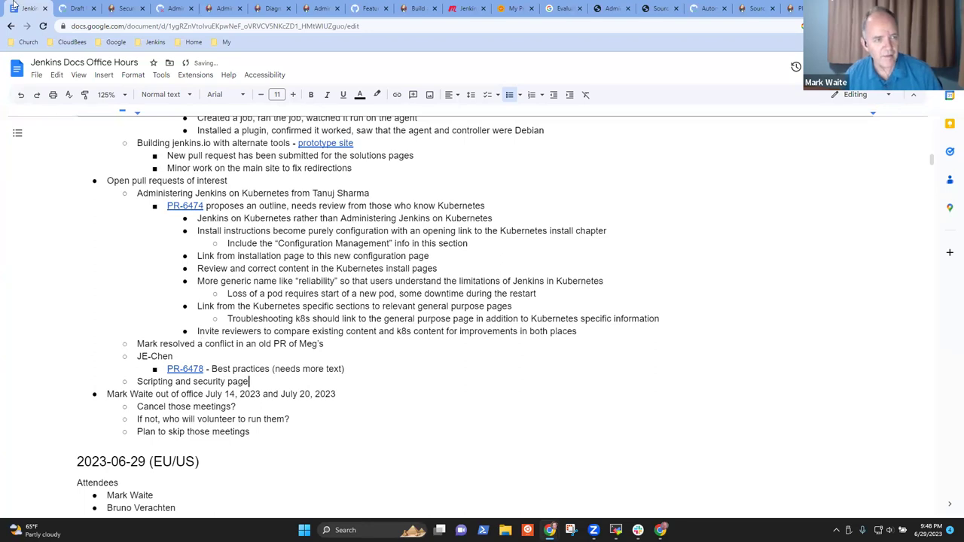
Copy the web address of the script security draft pull request #4693
{"action": "left_click", "coordinate": [74, 8]}
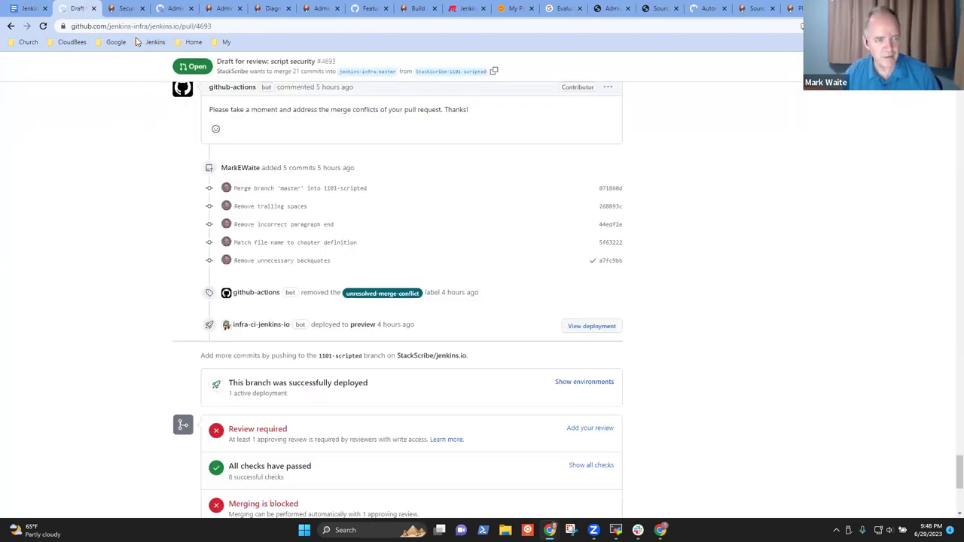
{"action": "left_click", "coordinate": [223, 27]}
{"action": "key", "text": "ctrl+c"}
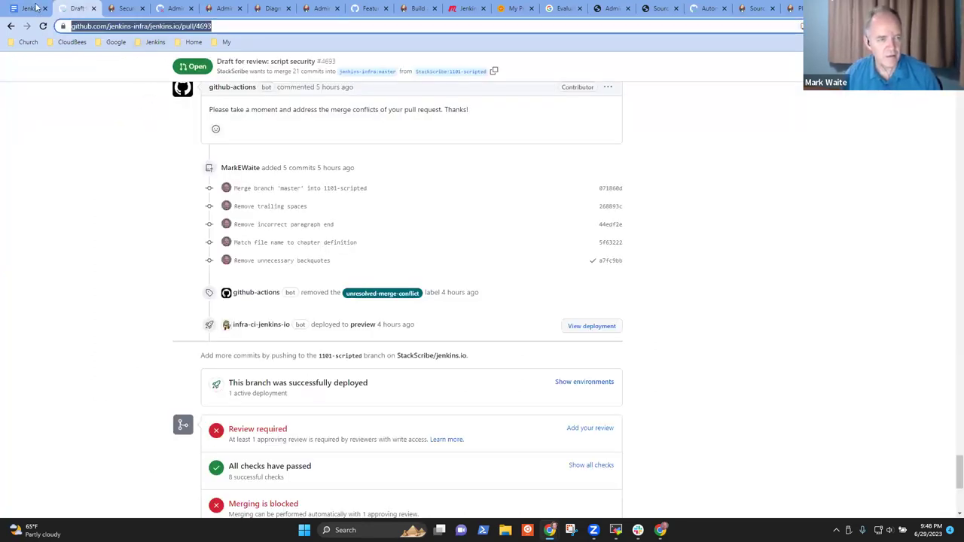
In the meeting notes, add a sub-bullet "PR-xxx" under "Scripting and security page" and link it to the copied pull request address
{"action": "key", "text": "ctrl+1"}
{"action": "key", "text": "Return"}
{"action": "key", "text": "Tab"}
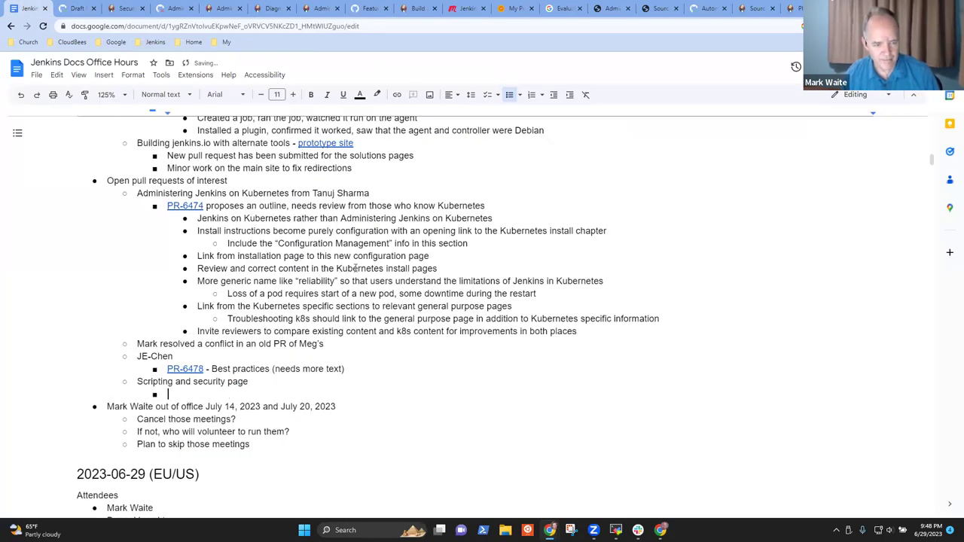
{"action": "type", "text": "PR-"}
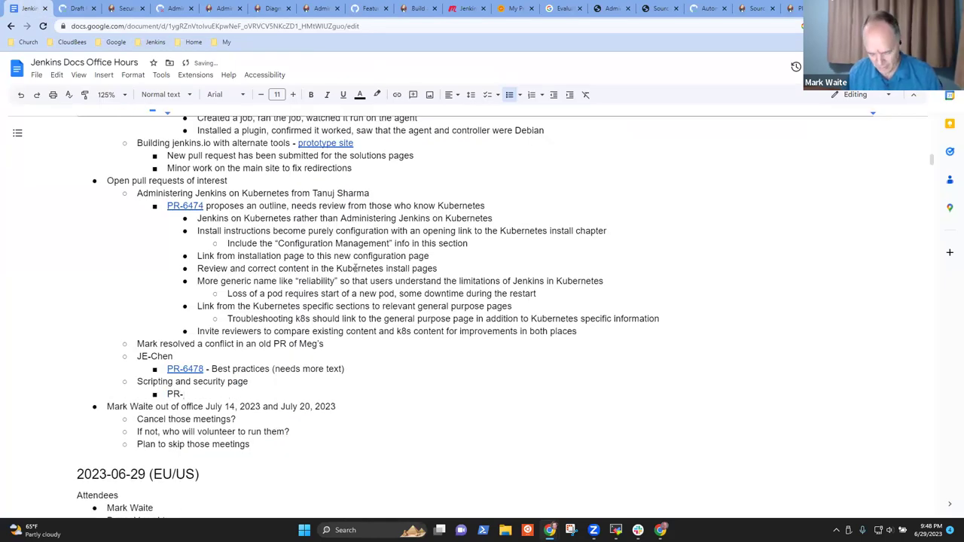
{"action": "type", "text": "xxx"}
{"action": "key", "text": "ctrl+shift+Left"}
{"action": "key", "text": "ctrl+shift+Left"}
{"action": "key", "text": "ctrl+k"}
{"action": "key", "text": "ctrl+v"}
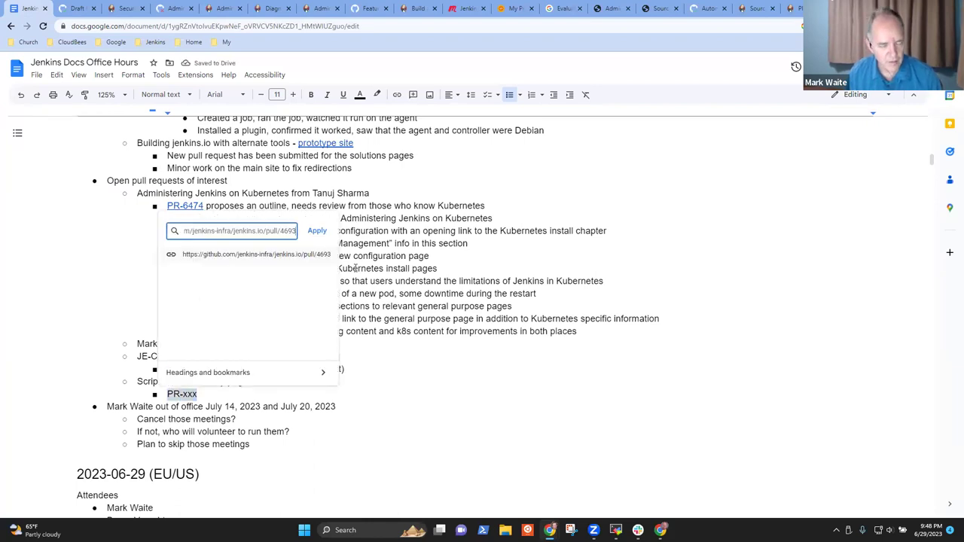
{"action": "key", "text": "Return"}
Replace the xxx placeholder in the link text so it reads "PR-4693"
{"action": "key", "text": "Left"}
{"action": "key", "text": "Left"}
{"action": "key", "text": "Left"}
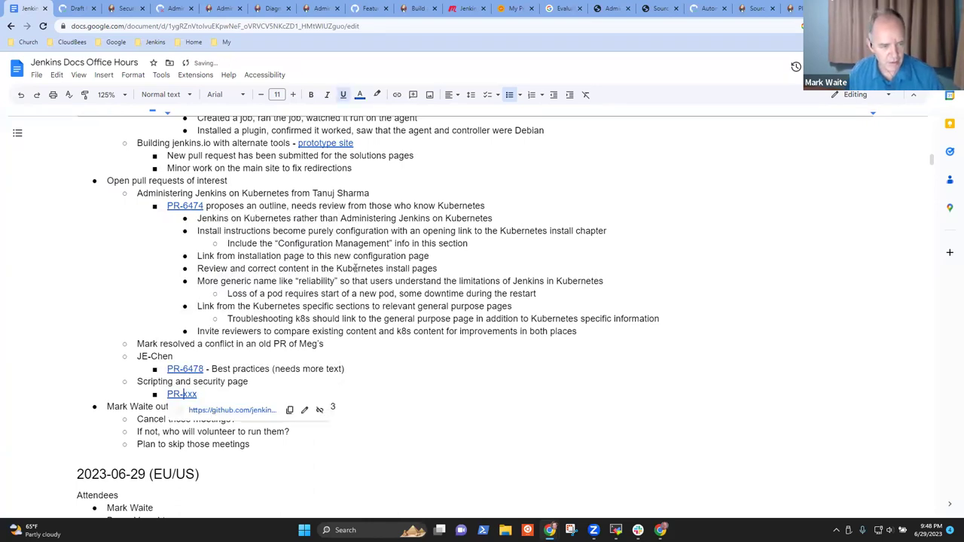
{"action": "type", "text": "4"}
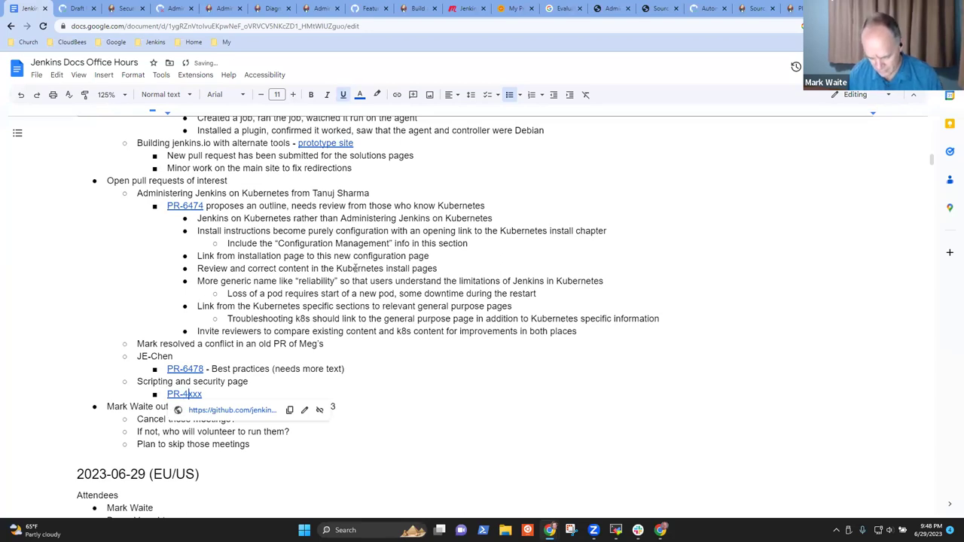
{"action": "type", "text": "692"}
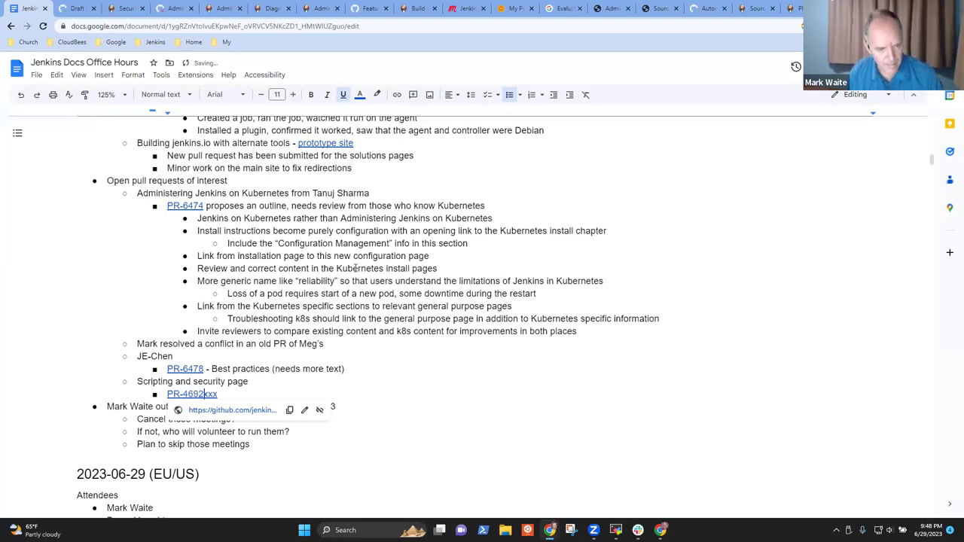
{"action": "key", "text": "BackSpace"}
{"action": "type", "text": "3"}
{"action": "key", "text": "End"}
{"action": "key", "text": "Delete"}
{"action": "key", "text": "Delete"}
{"action": "key", "text": "Delete"}
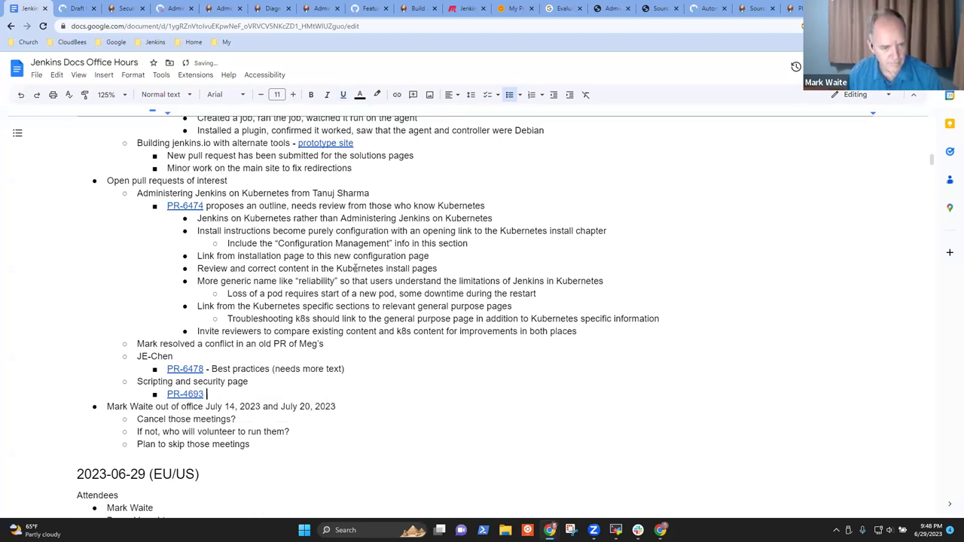
Extend the PR-4693 bullet to say it has comments that the two named maintainers "could use to revise it further and merge it"
{"action": "type", "text": "has comments "}
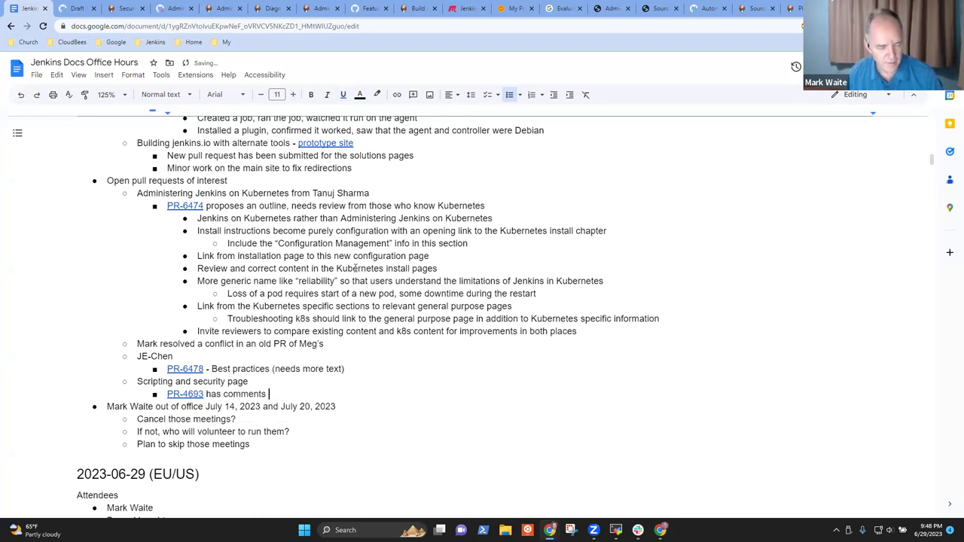
{"action": "type", "text": "that Kevin "}
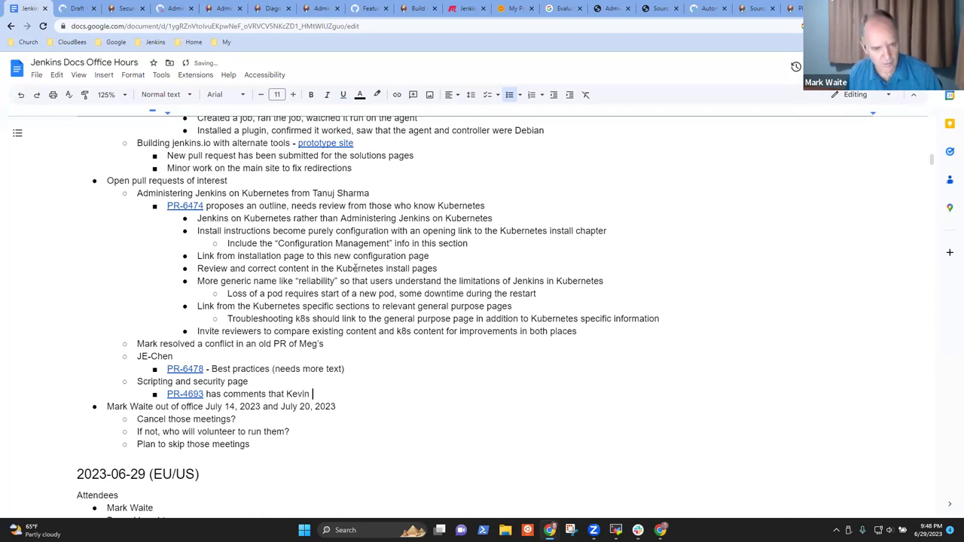
{"action": "type", "text": "or Mark do"}
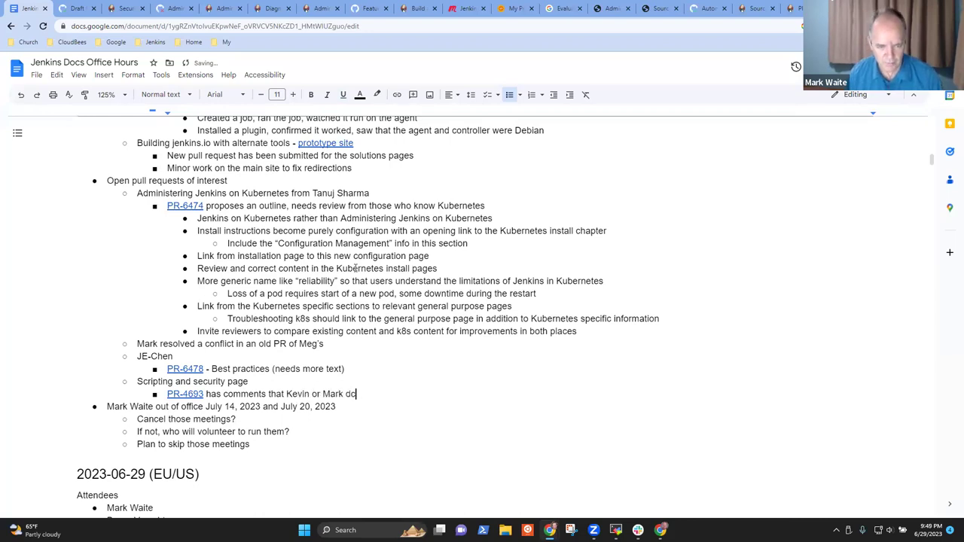
{"action": "key", "text": "BackSpace"}
{"action": "key", "text": "BackSpace"}
{"action": "type", "text": "could use to"}
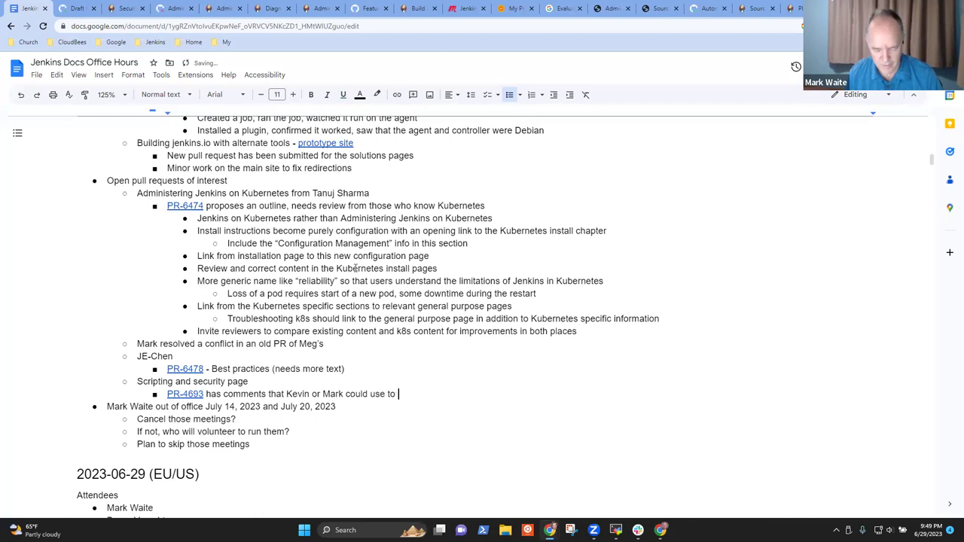
{"action": "type", "text": " rev"}
{"action": "key", "text": "BackSpace"}
{"action": "key", "text": "BackSpace"}
{"action": "type", "text": "evise it further"}
{"action": "key", "text": "ctrl+BackSpace"}
{"action": "type", "text": "further and merge"}
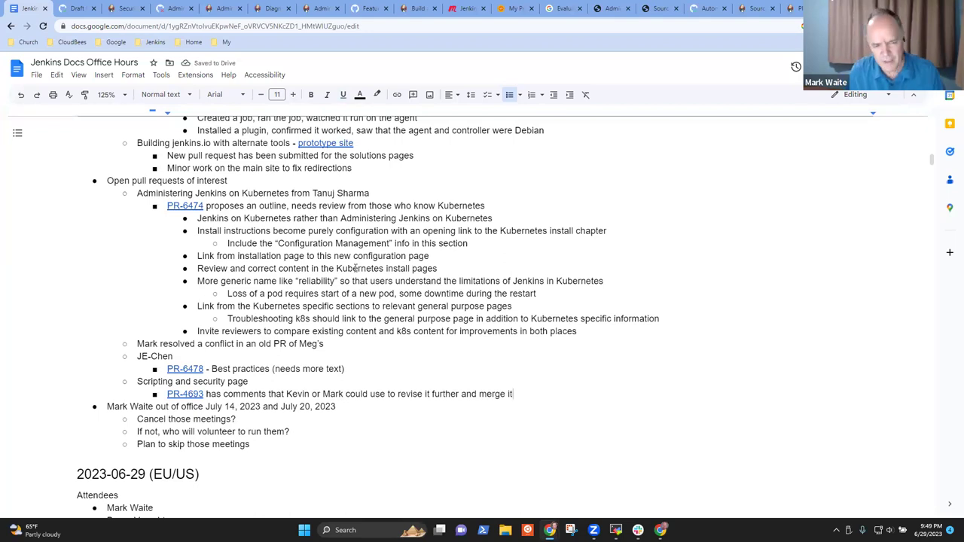
Highlight "July 14, 2023 and July 20" in the out-of-office bullet
{"action": "double_click", "coordinate": [237, 397]}
{"action": "key", "text": "Down"}
{"action": "key", "text": "Down"}
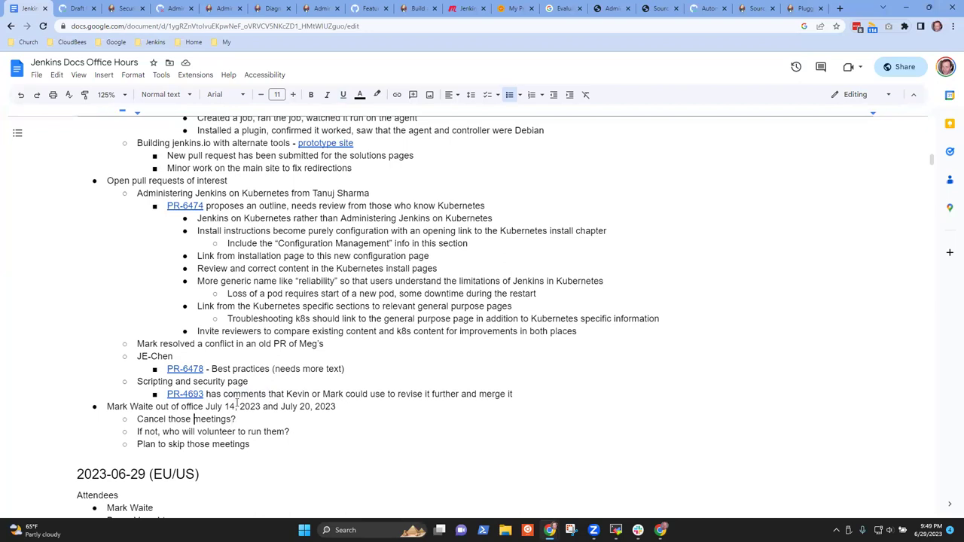
{"action": "key", "text": "Up"}
{"action": "key", "text": "ctrl+Right"}
{"action": "key", "text": "ctrl+Right"}
{"action": "key", "text": "ctrl+shift+Right"}
{"action": "key", "text": "ctrl+shift+Right"}
{"action": "key", "text": "ctrl+shift+Right"}
{"action": "key", "text": "ctrl+shift+Right"}
{"action": "key", "text": "ctrl+shift+Right"}
{"action": "key", "text": "ctrl+shift+Right"}
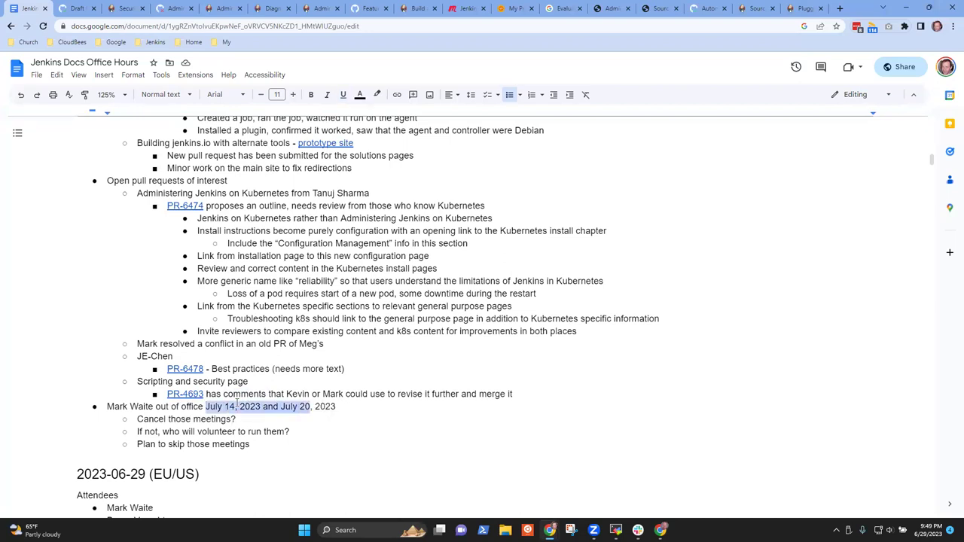